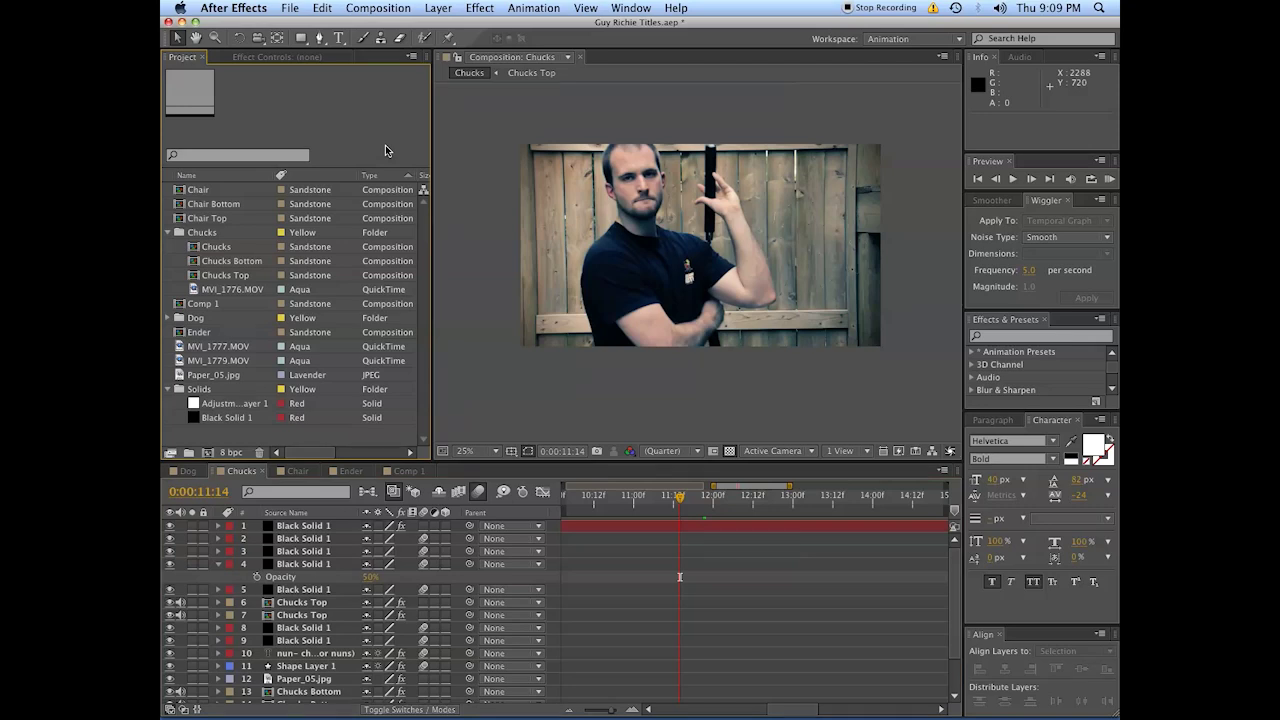
Start a new untitled project without saving the old one
{"action": "left_click", "coordinate": [290, 8]}
{"action": "mouse_move", "coordinate": [300, 24]}
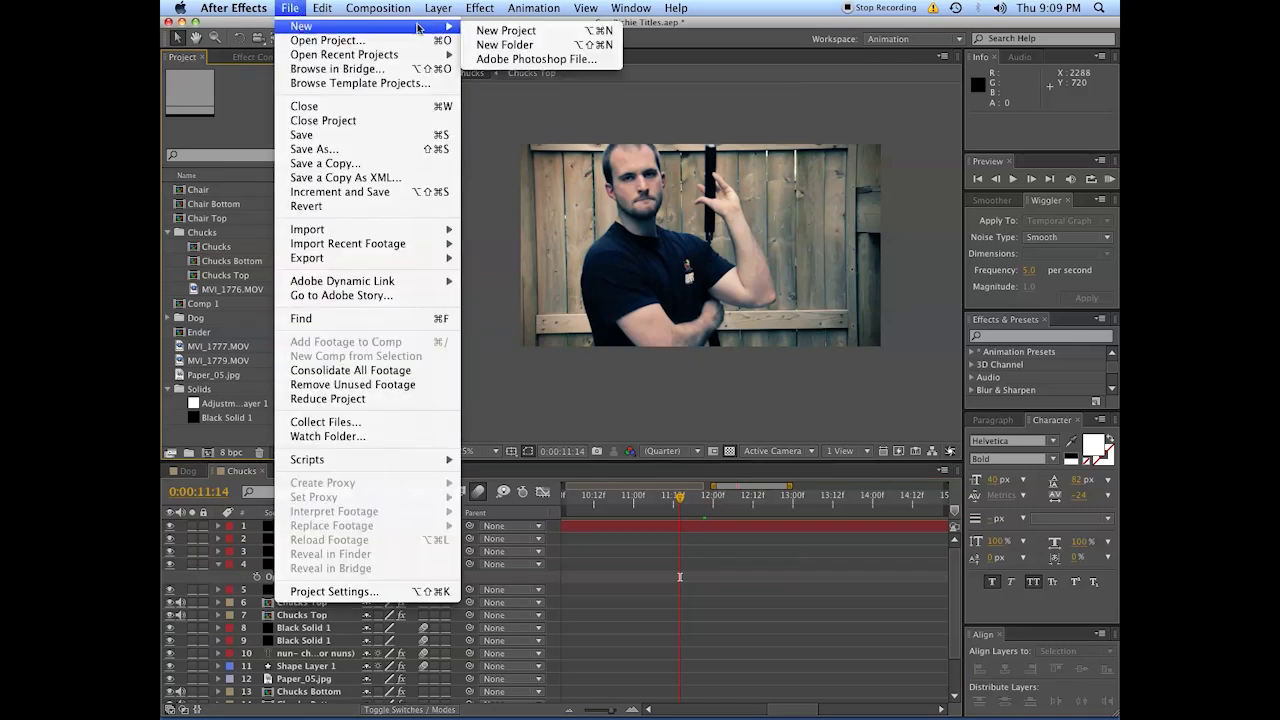
{"action": "left_click", "coordinate": [505, 26]}
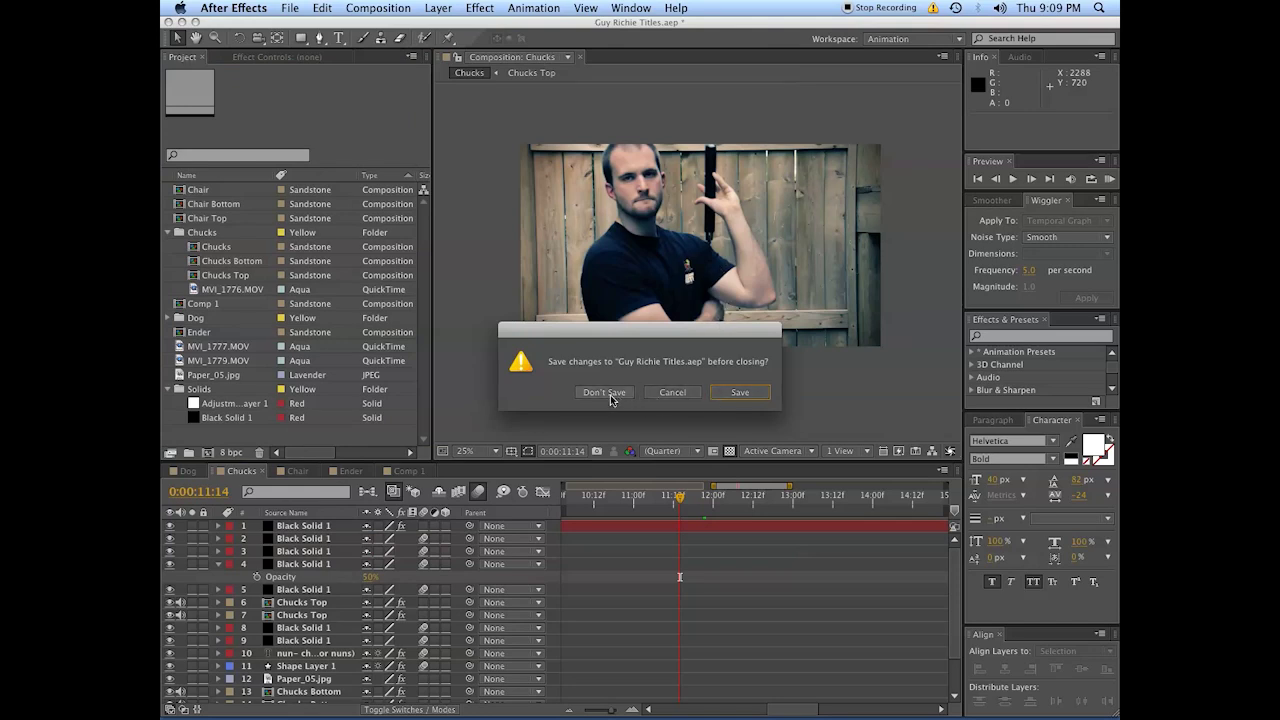
{"action": "left_click", "coordinate": [611, 394]}
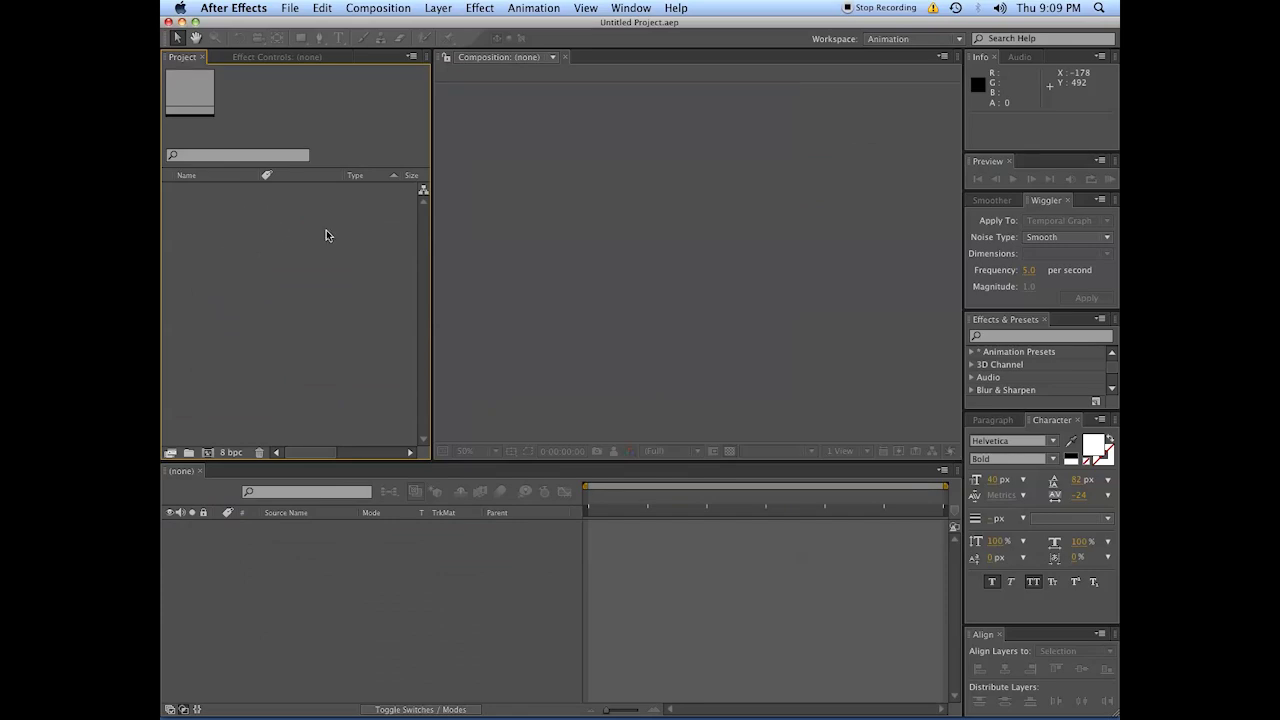
Preview the tutorial clips in Quick Look and import the fence clip MVI_1776.MOV
{"action": "right_click", "coordinate": [280, 232]}
{"action": "mouse_move", "coordinate": [334, 285]}
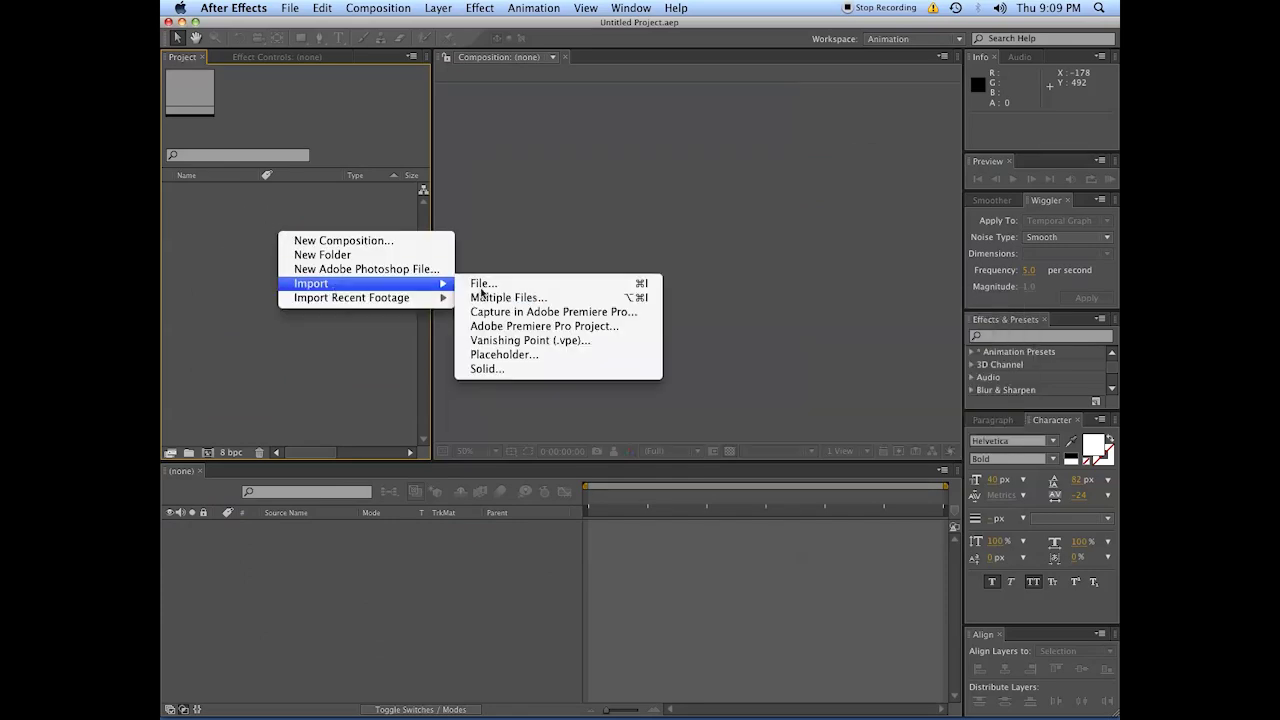
{"action": "left_click", "coordinate": [484, 284]}
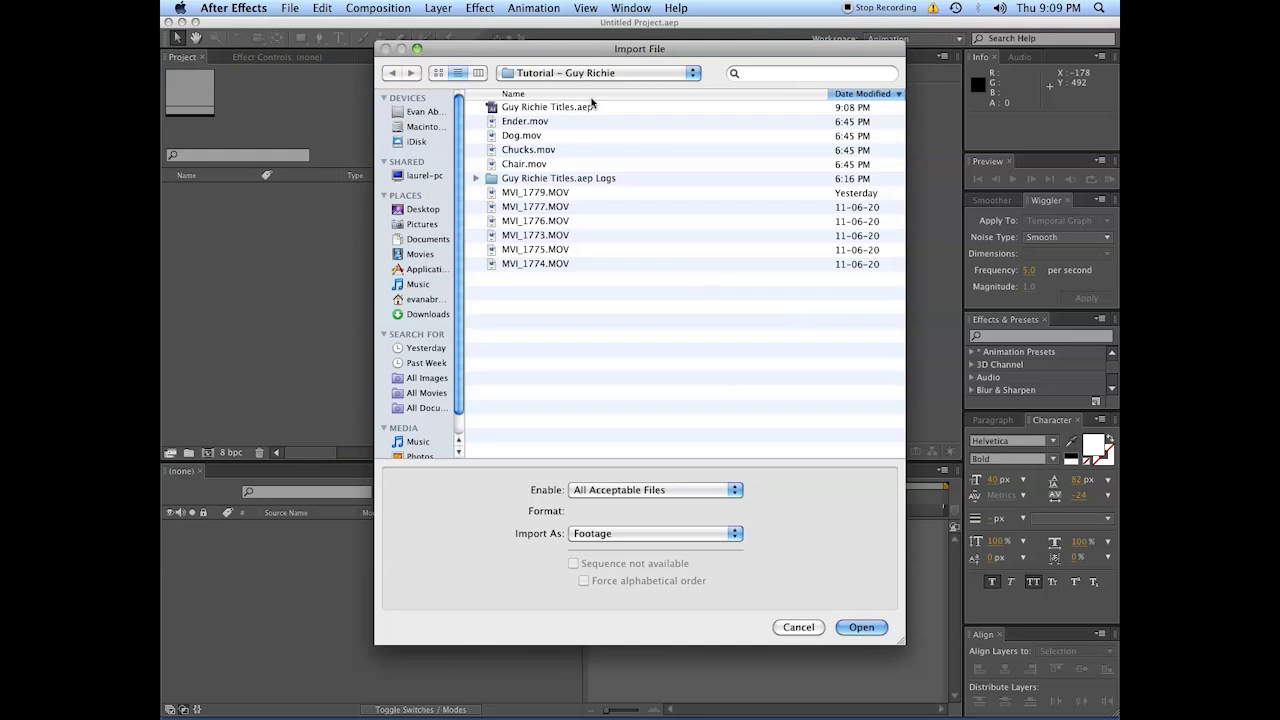
{"action": "left_click_drag", "start_coordinate": [540, 249], "coordinate": [540, 263]}
{"action": "left_click", "coordinate": [537, 234]}
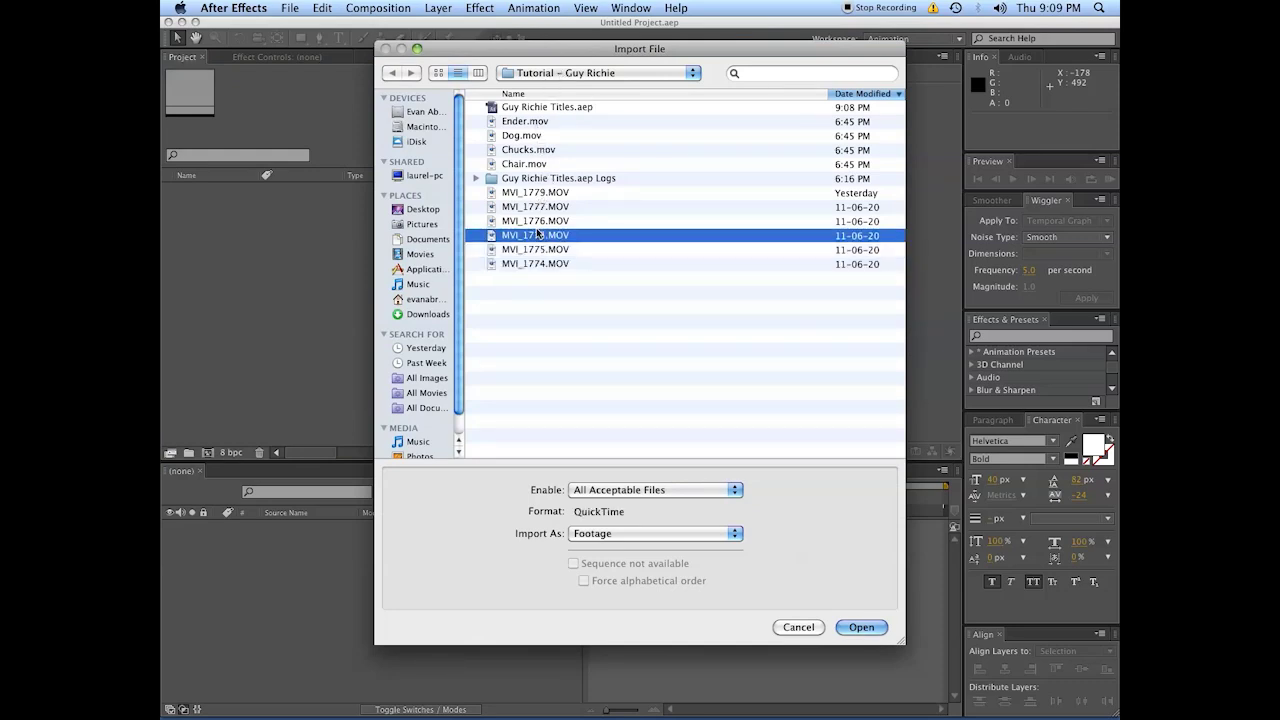
{"action": "key", "text": "space"}
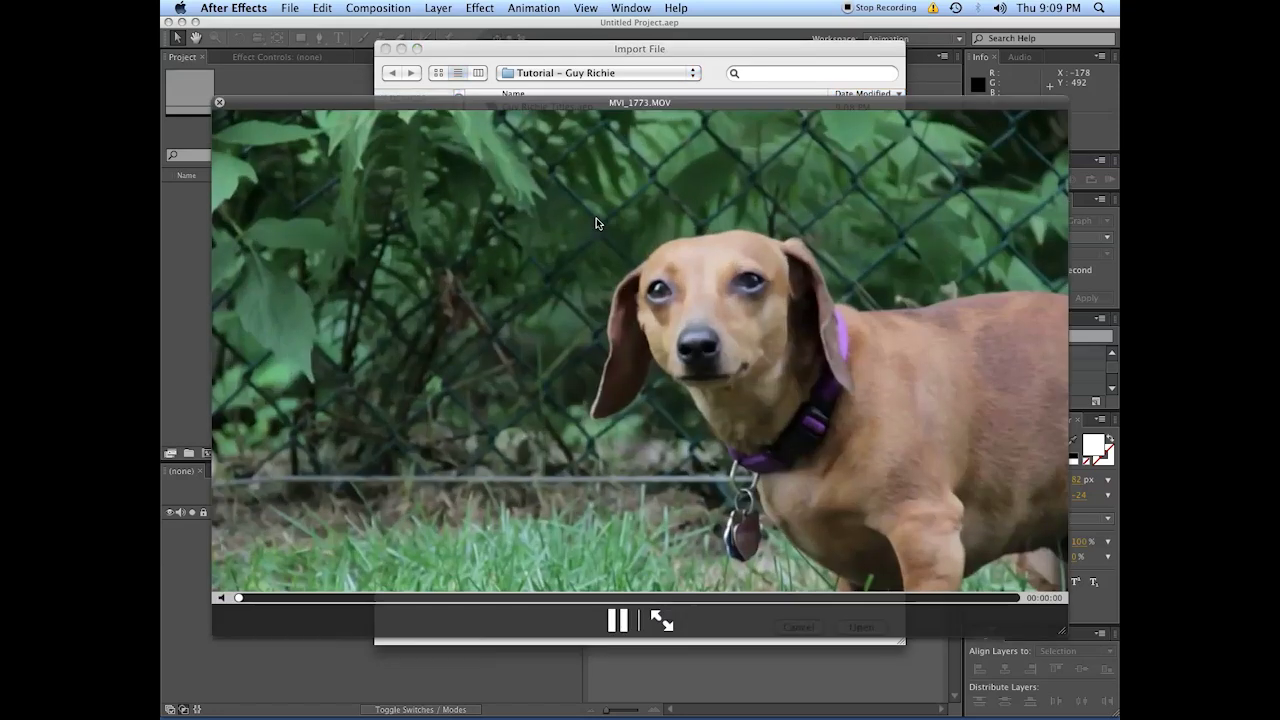
{"action": "key", "text": "Up"}
{"action": "key", "text": "Up"}
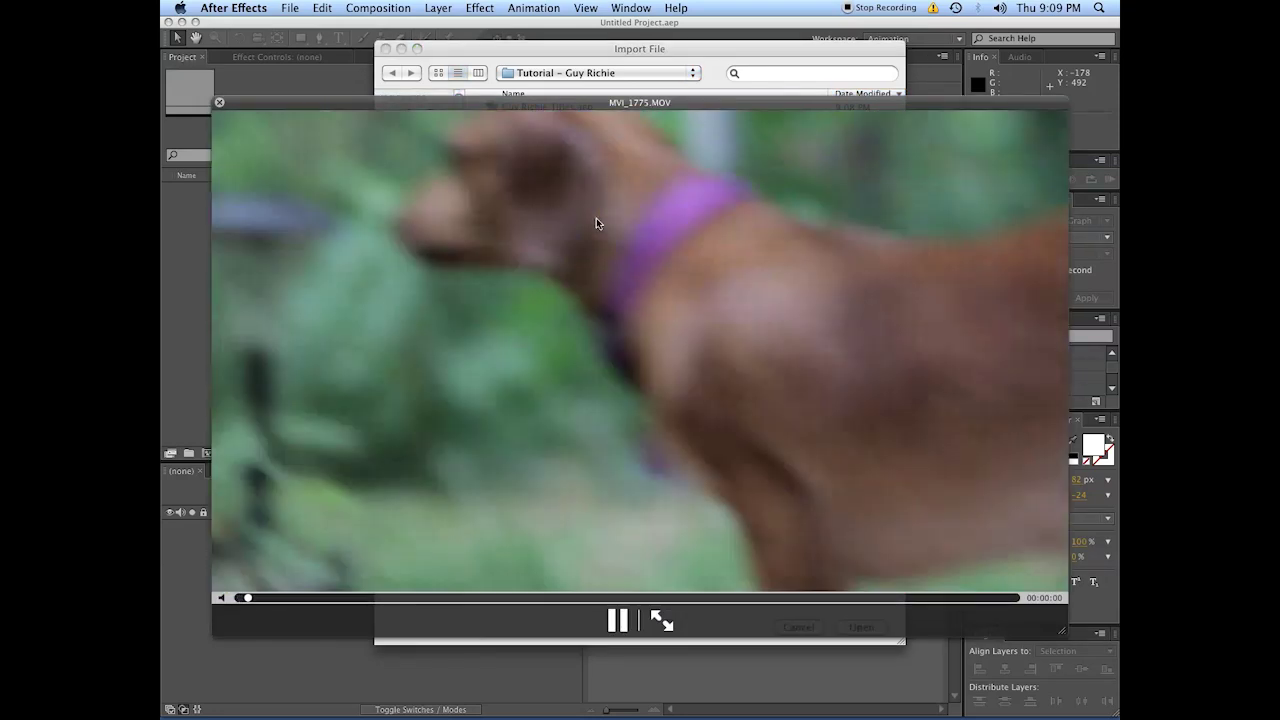
{"action": "key", "text": "Up"}
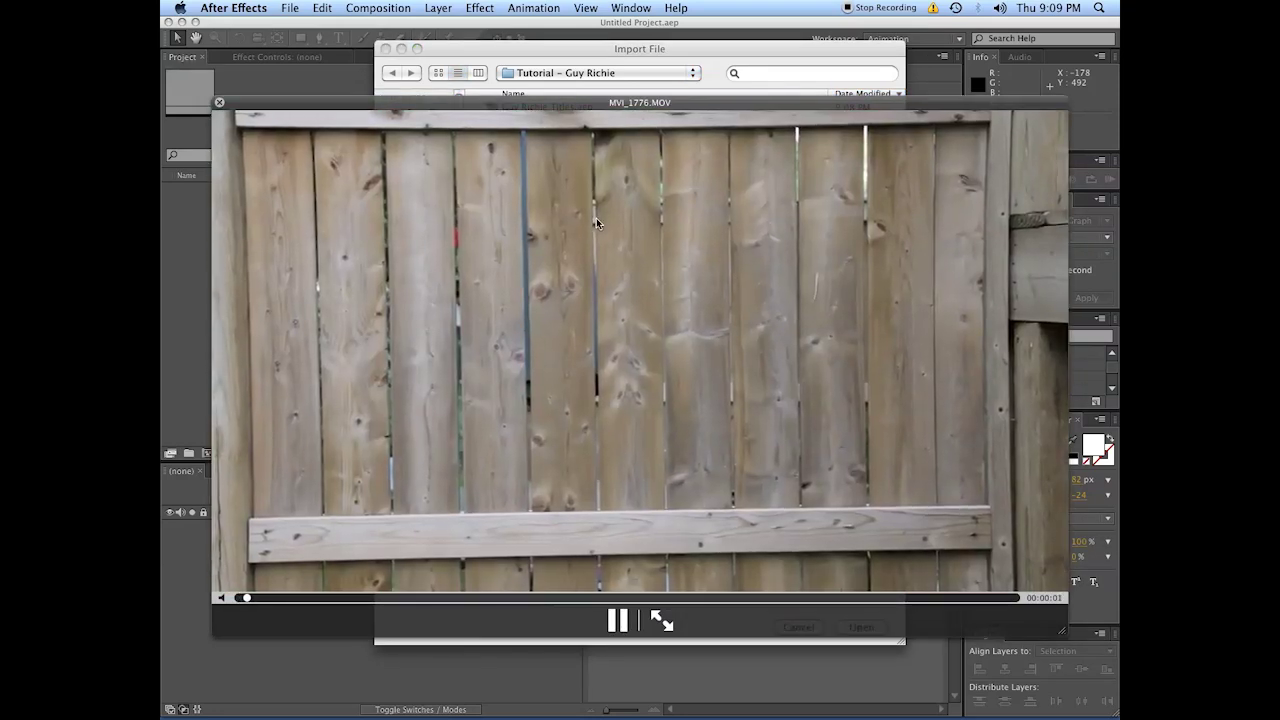
{"action": "key", "text": "space"}
{"action": "key", "text": "Return"}
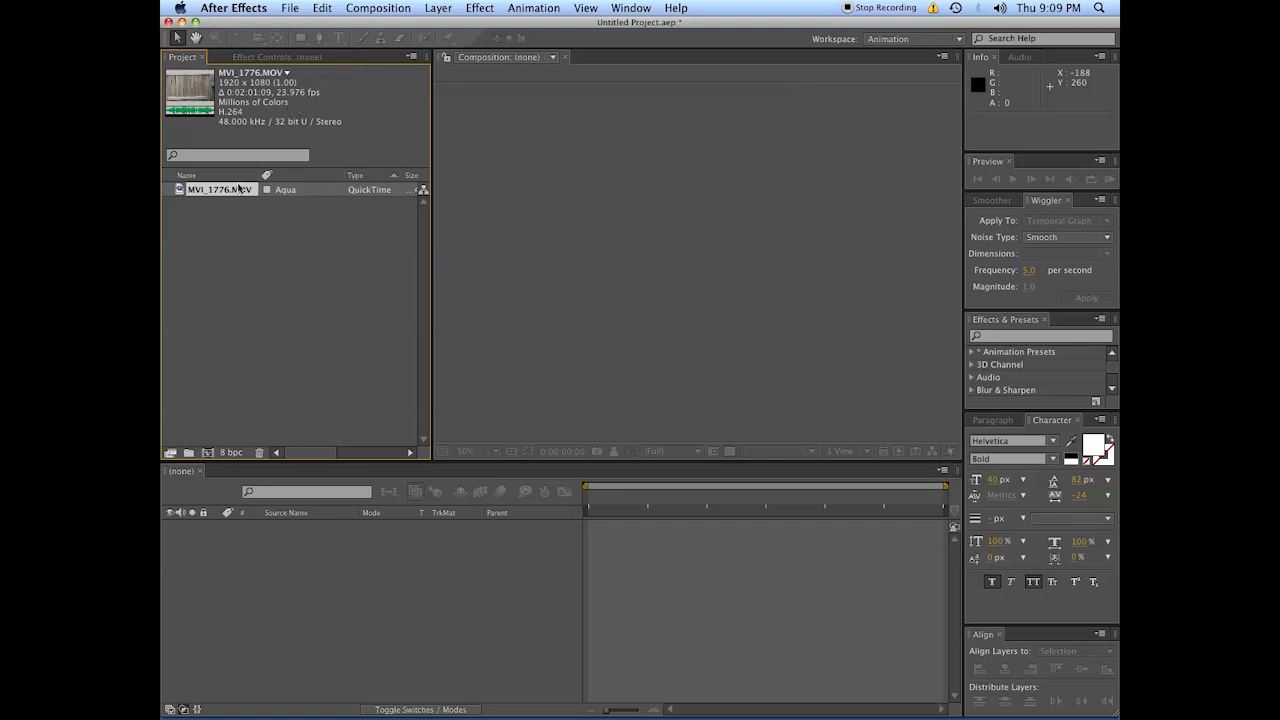
Create an MVI_1776 composition from the clip and move the playhead to about 0:01:40:02
{"action": "left_click_drag", "start_coordinate": [240, 188], "coordinate": [211, 455]}
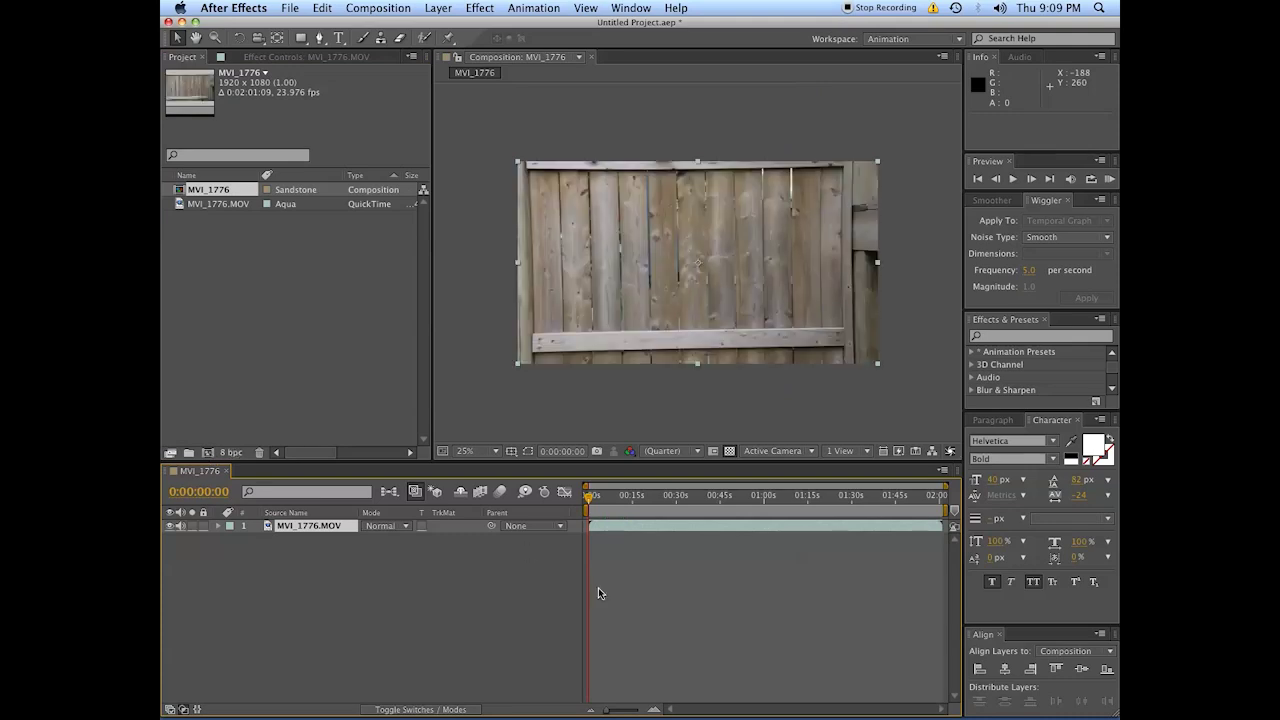
{"action": "mouse_move", "coordinate": [900, 497]}
{"action": "left_mouse_down"}
{"action": "mouse_move", "coordinate": [870, 505]}
{"action": "mouse_move", "coordinate": [881, 503]}
{"action": "left_mouse_up"}
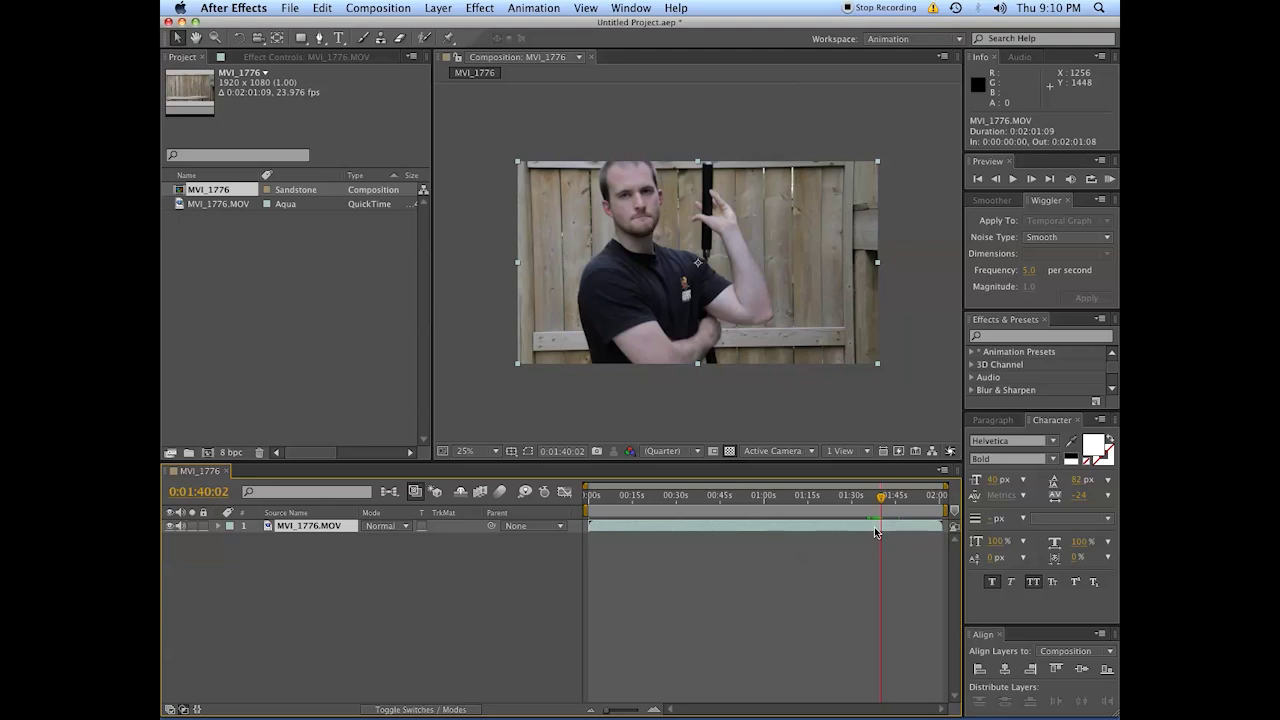
Split the footage at 1:40:02 and one frame later, isolating a one-frame middle layer
{"action": "key", "text": "super+shift+d"}
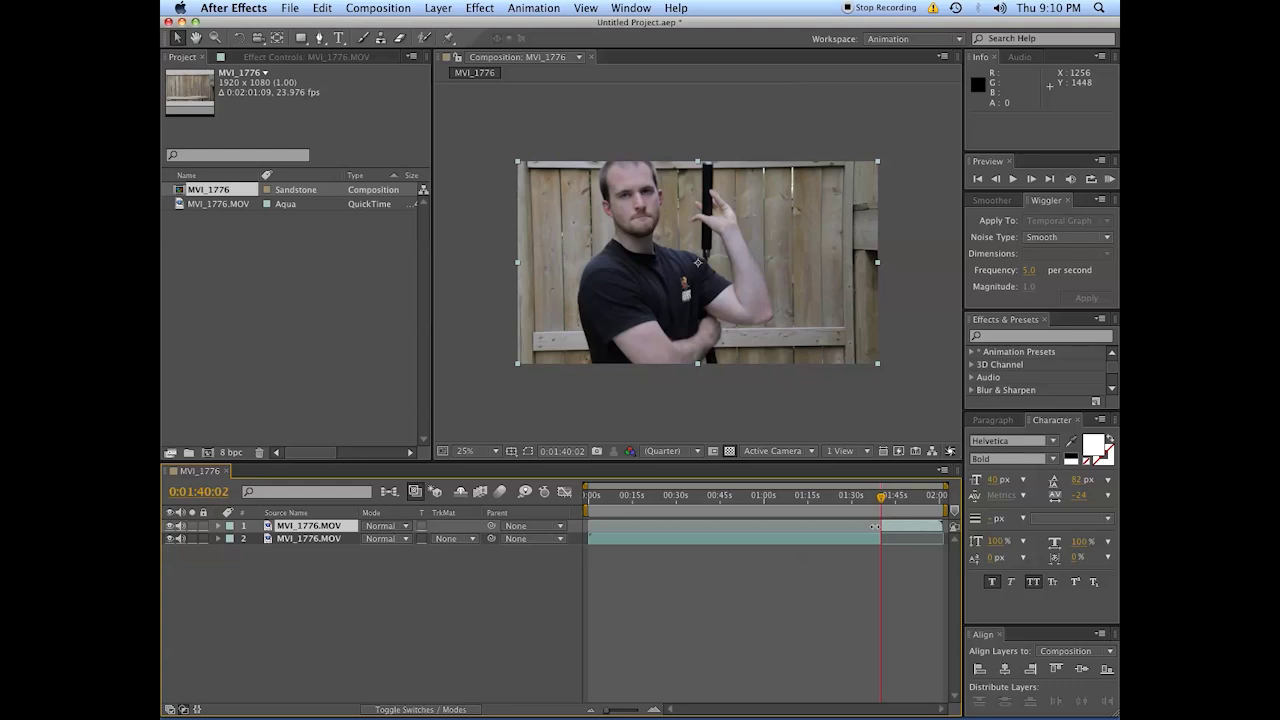
{"action": "key", "text": "Page_Down"}
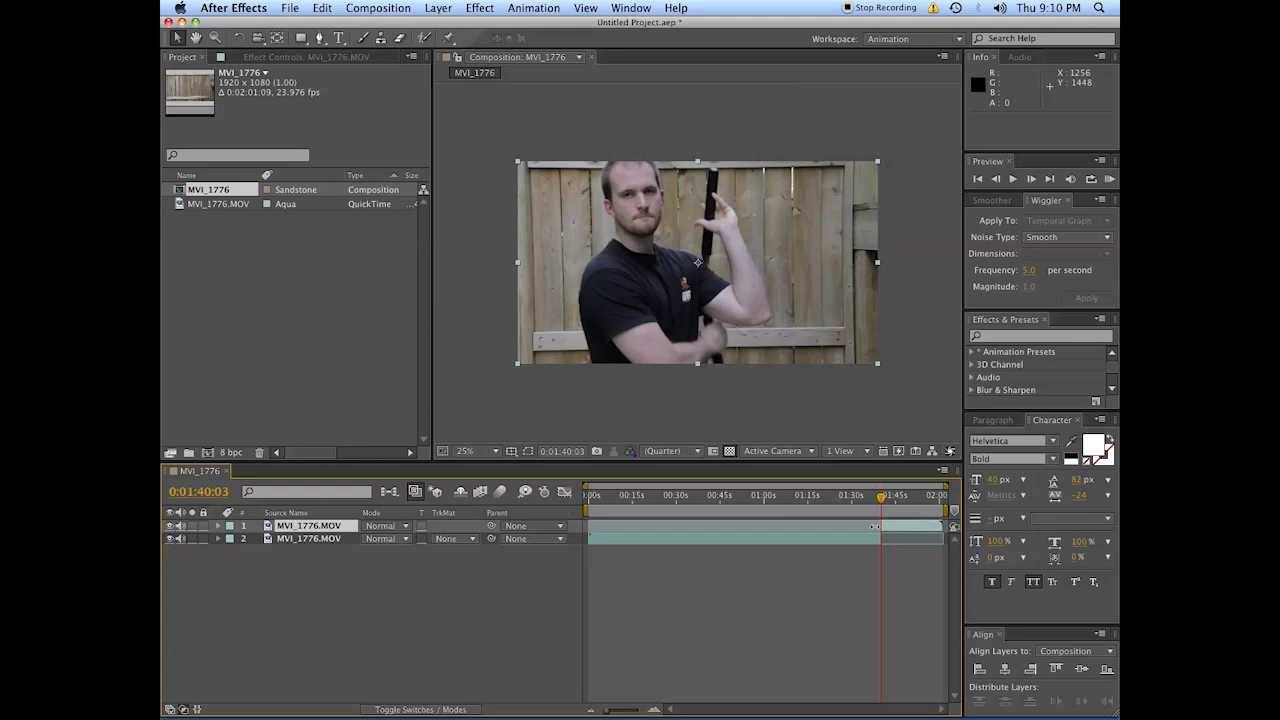
{"action": "key", "text": "super+shift+d"}
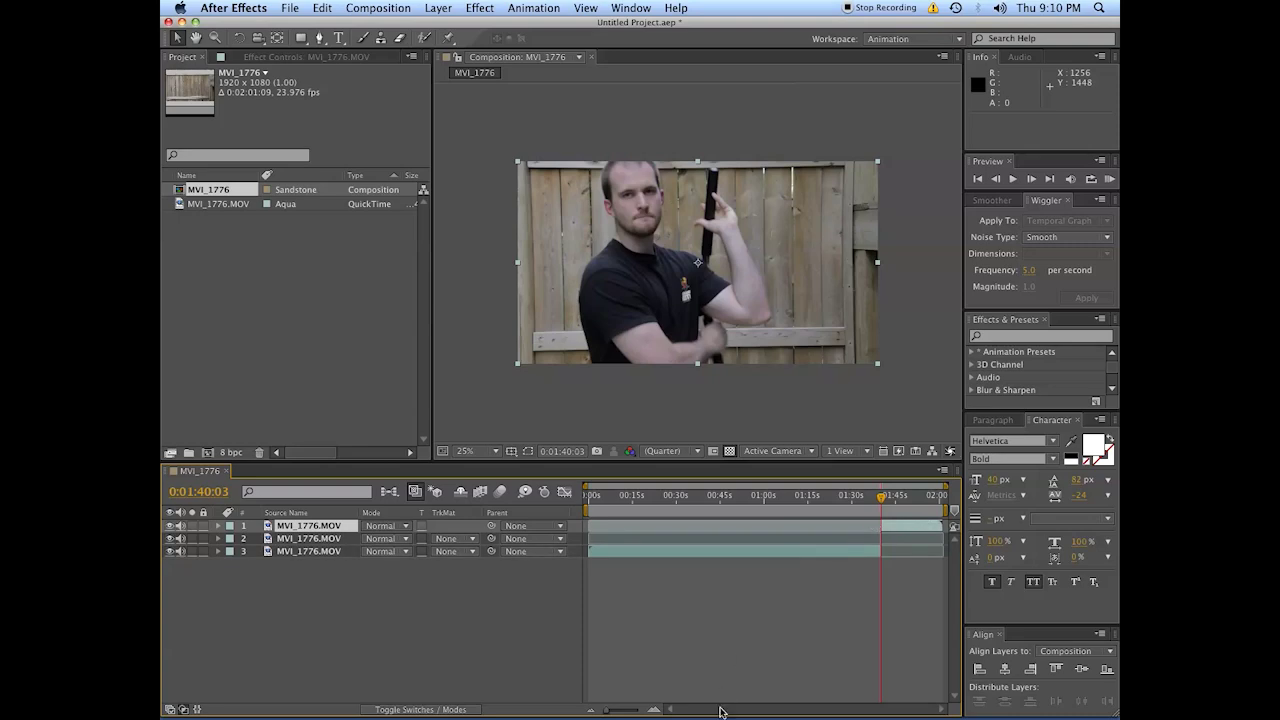
{"action": "left_click", "coordinate": [654, 711]}
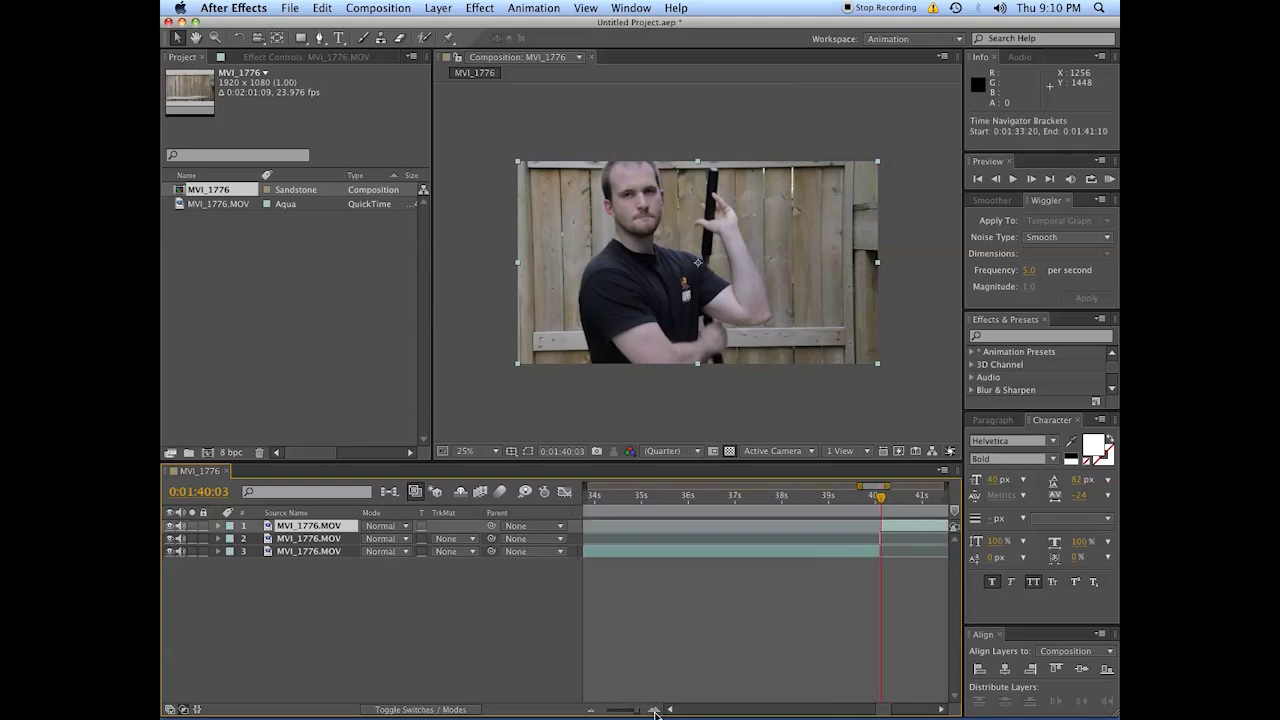
{"action": "left_click", "coordinate": [857, 504]}
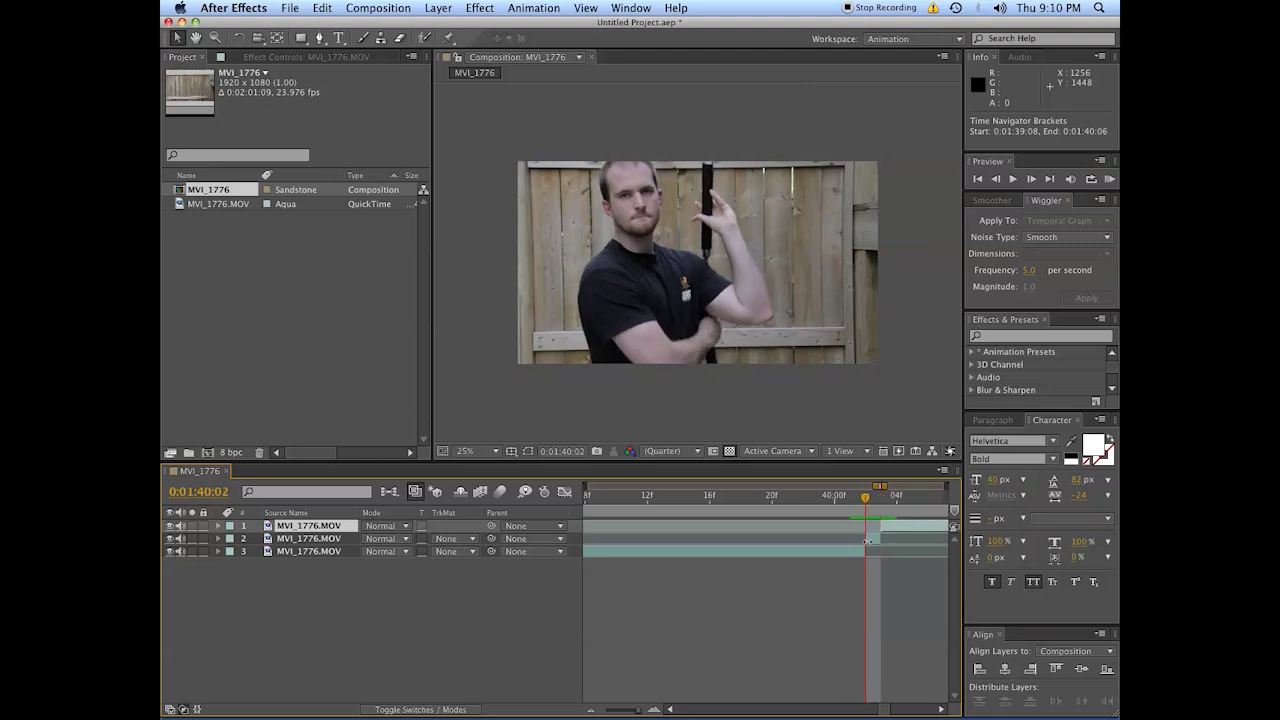
{"action": "left_click", "coordinate": [865, 551]}
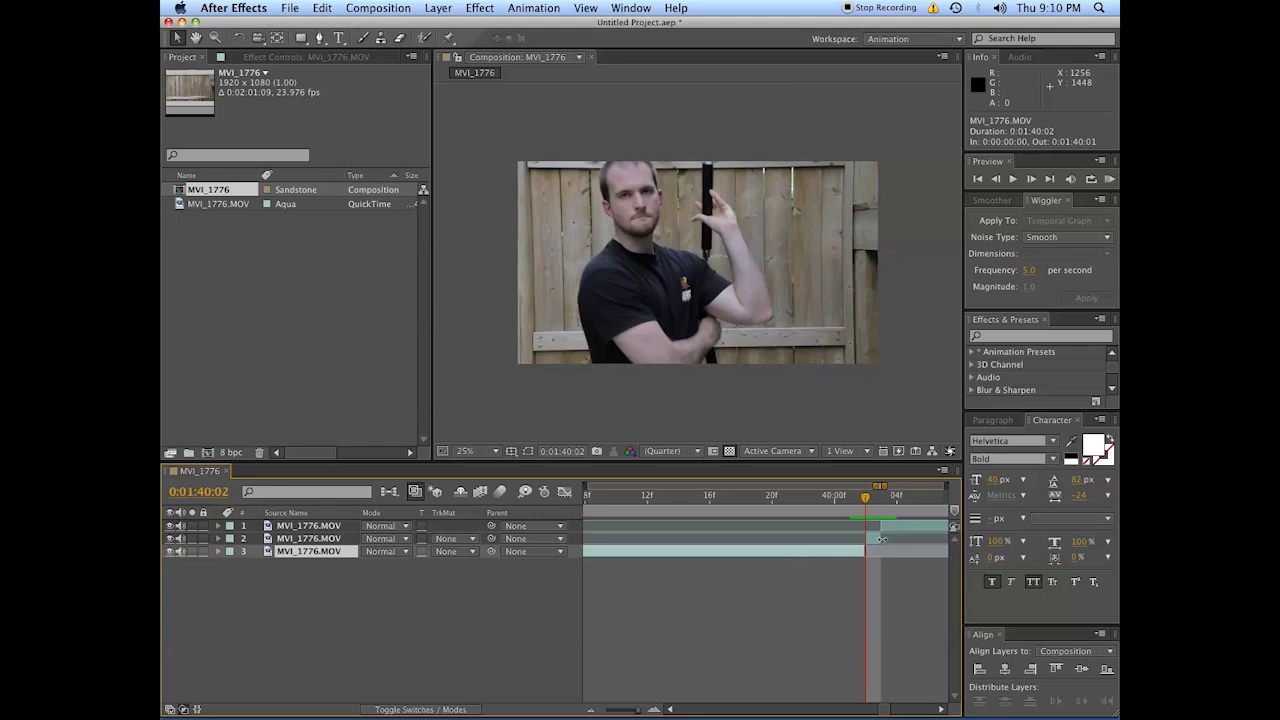
{"action": "left_click", "coordinate": [876, 538]}
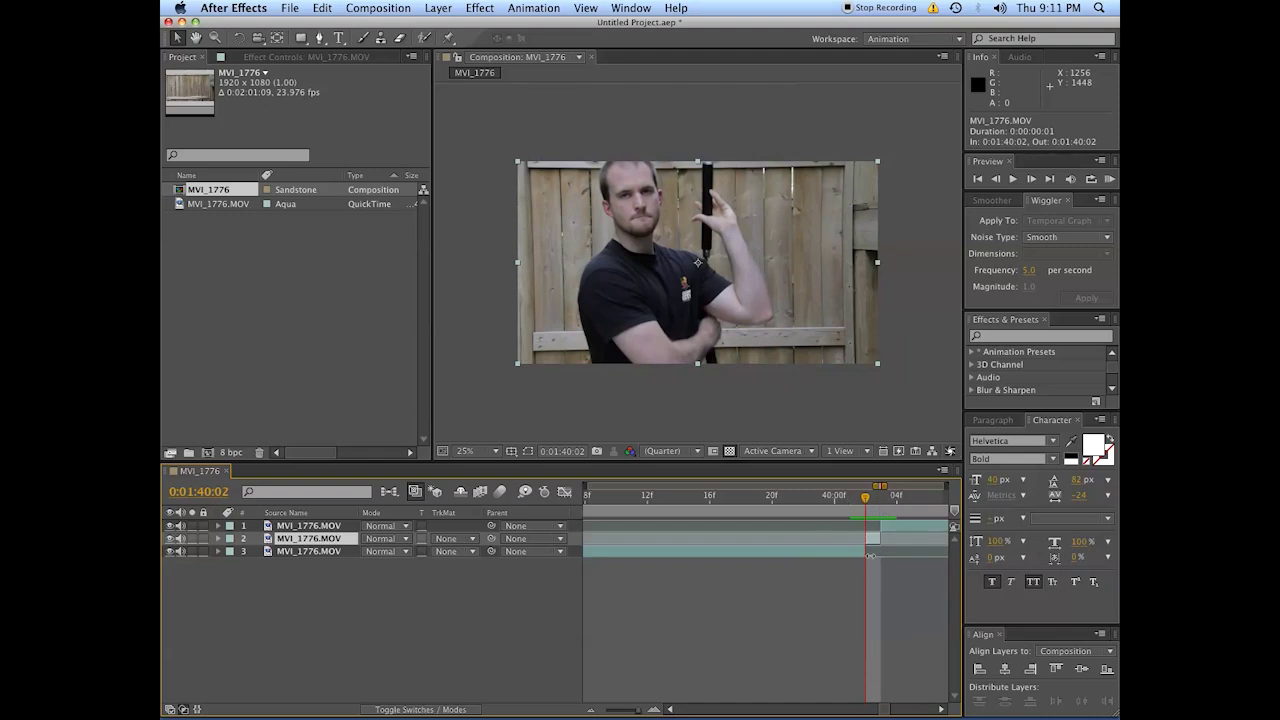
Set the work area around the split frame, starting near 1:28, and trim the comp to it
{"action": "left_click", "coordinate": [815, 581]}
{"action": "key", "text": ";"}
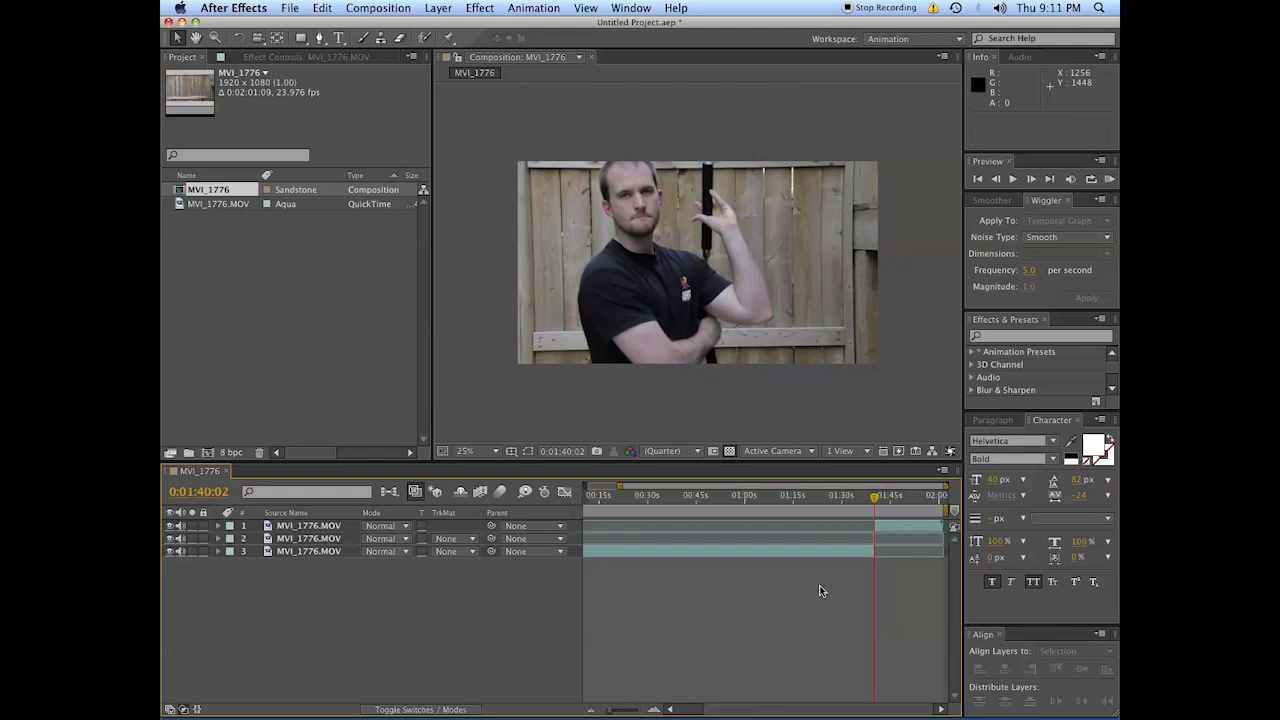
{"action": "left_click_drag", "start_coordinate": [760, 708], "coordinate": [720, 708]}
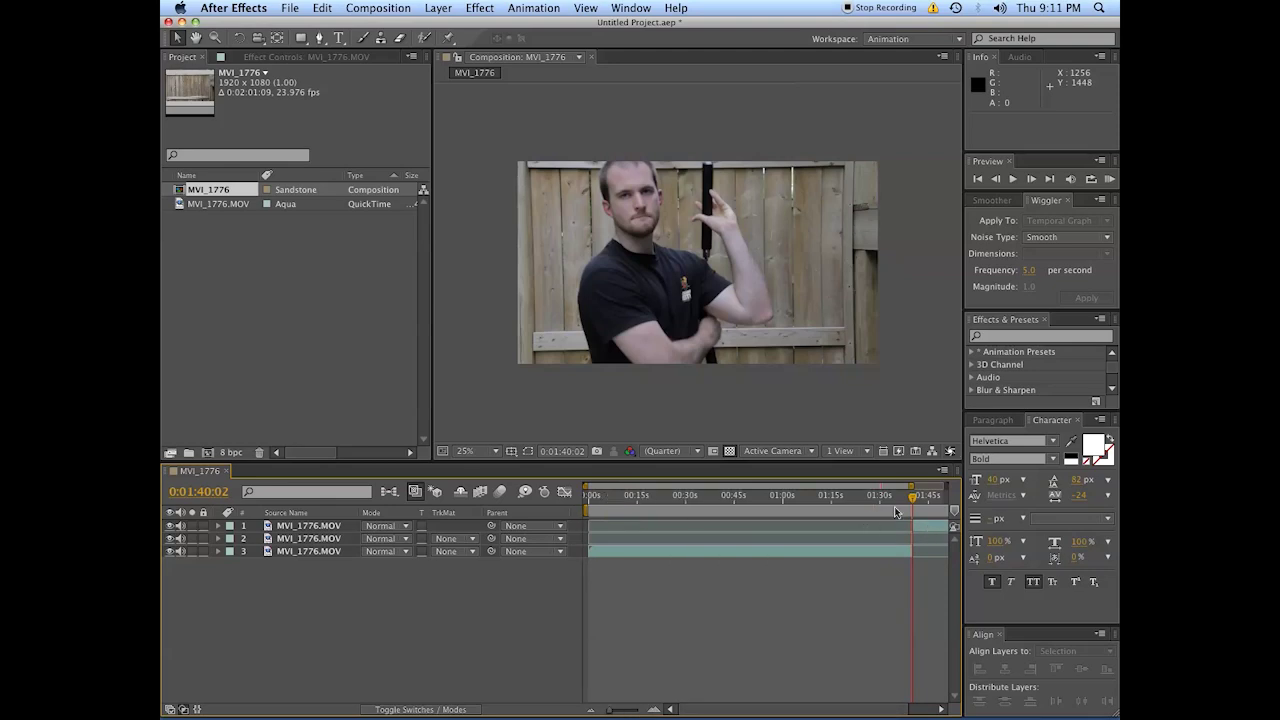
{"action": "left_click_drag", "start_coordinate": [588, 510], "coordinate": [871, 510]}
{"action": "left_click_drag", "start_coordinate": [809, 709], "coordinate": [841, 709]}
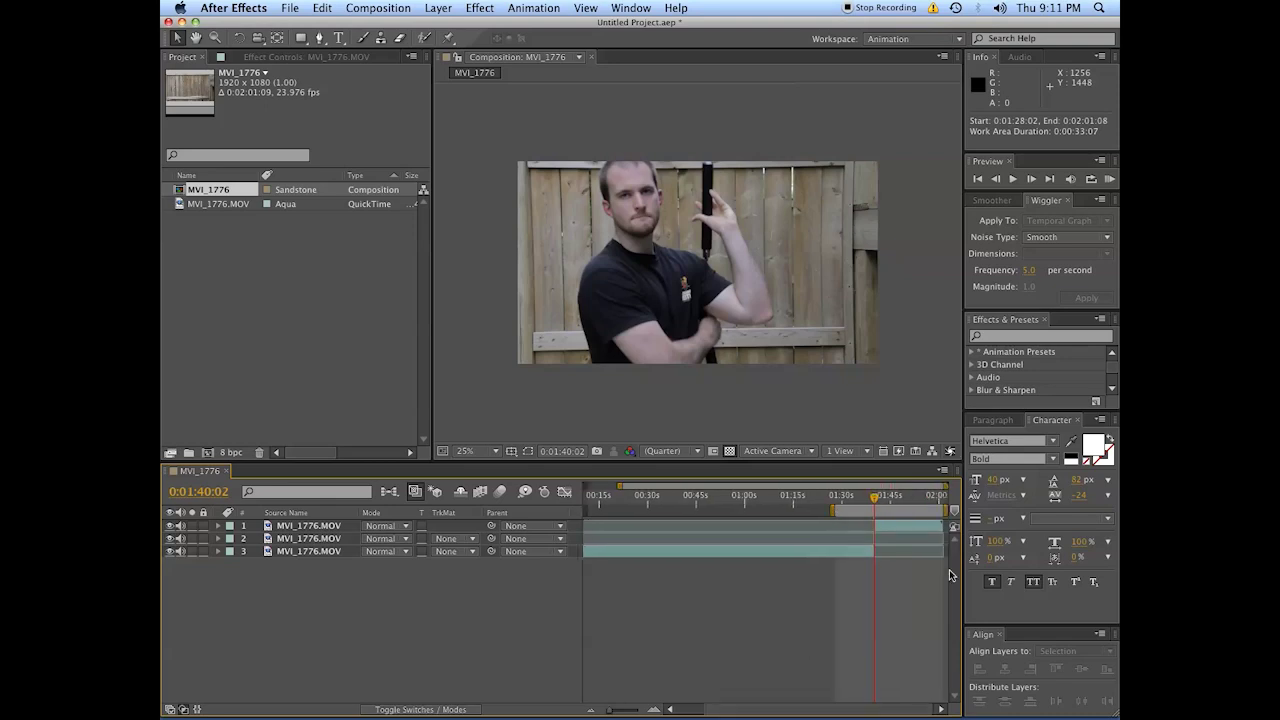
{"action": "left_click_drag", "start_coordinate": [940, 510], "coordinate": [901, 510]}
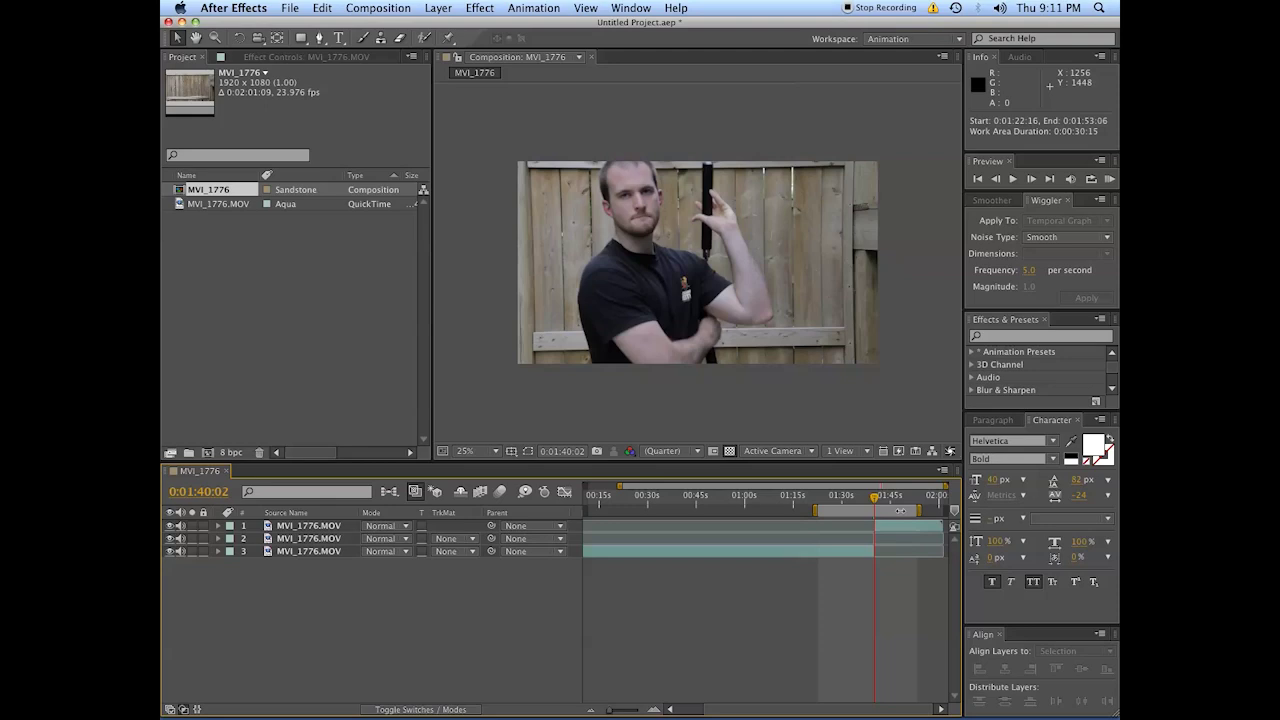
{"action": "right_click", "coordinate": [898, 510]}
{"action": "left_click", "coordinate": [931, 550]}
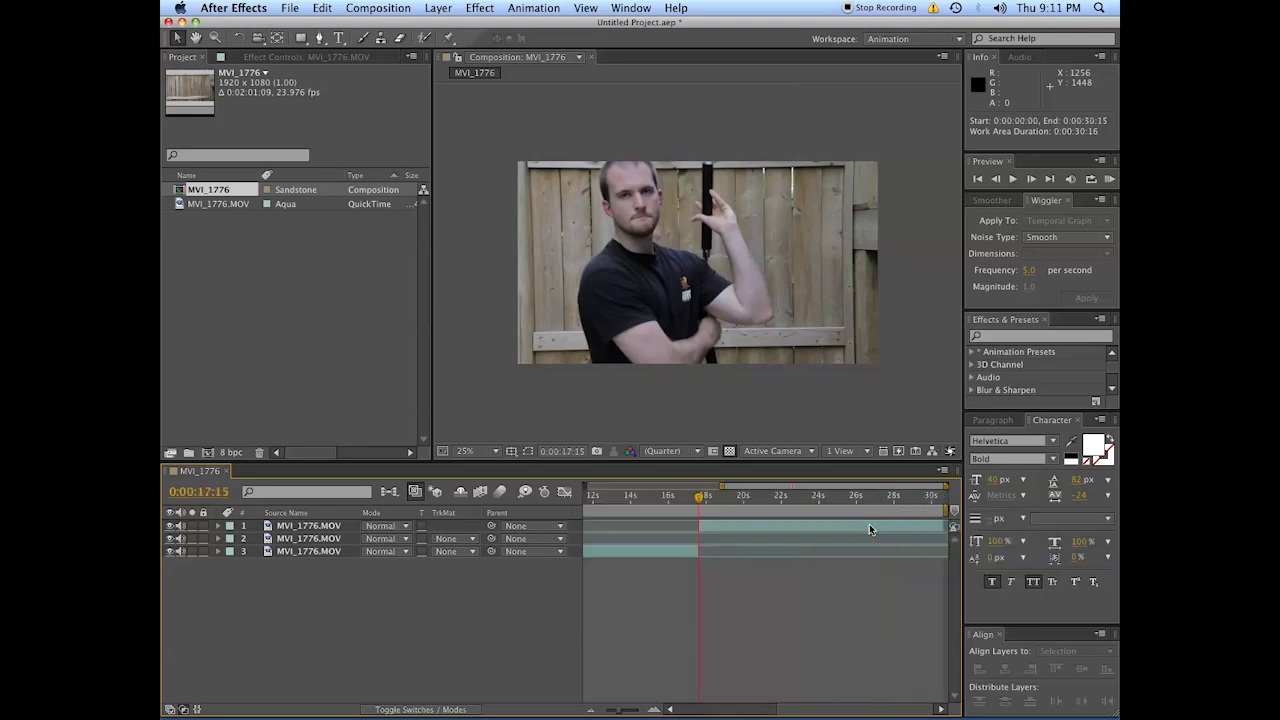
{"action": "left_click_drag", "start_coordinate": [766, 711], "coordinate": [698, 712]}
{"action": "scroll", "coordinate": [760, 649], "scroll_direction": "down", "scroll_amount": 3}
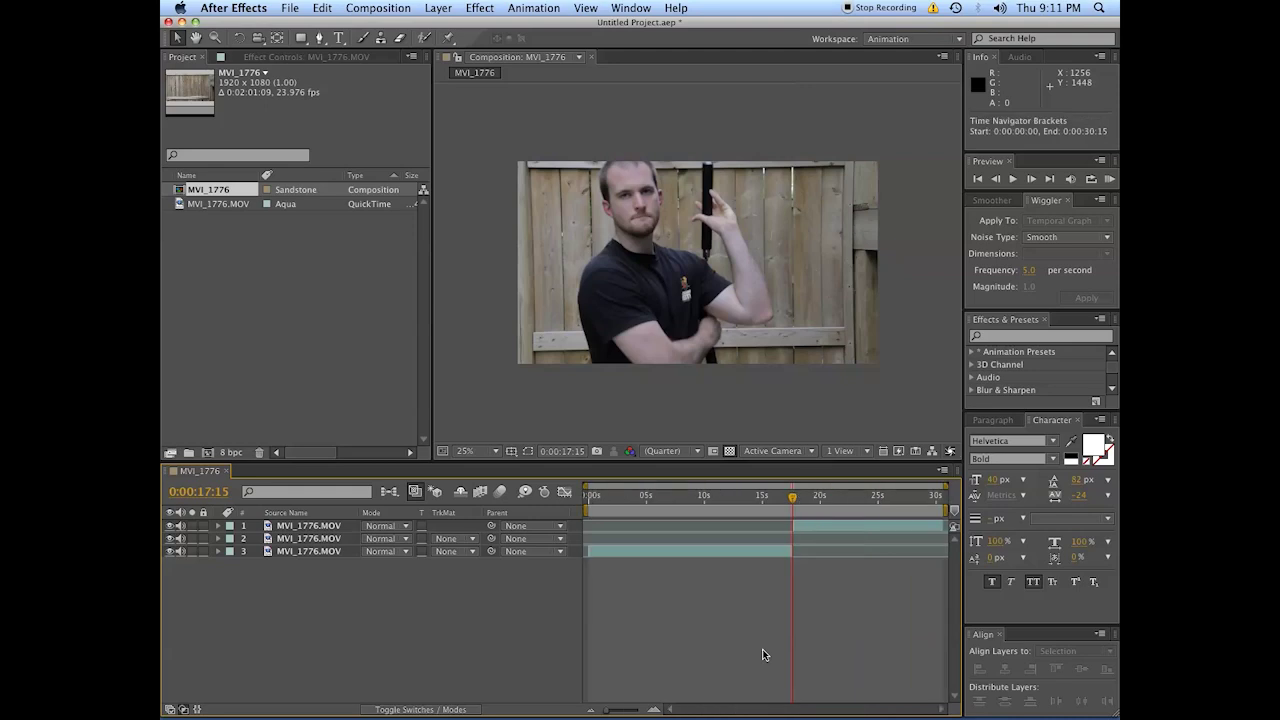
Rename the three layers Sill, Pre Roll and Post Roll
{"action": "left_click", "coordinate": [790, 539]}
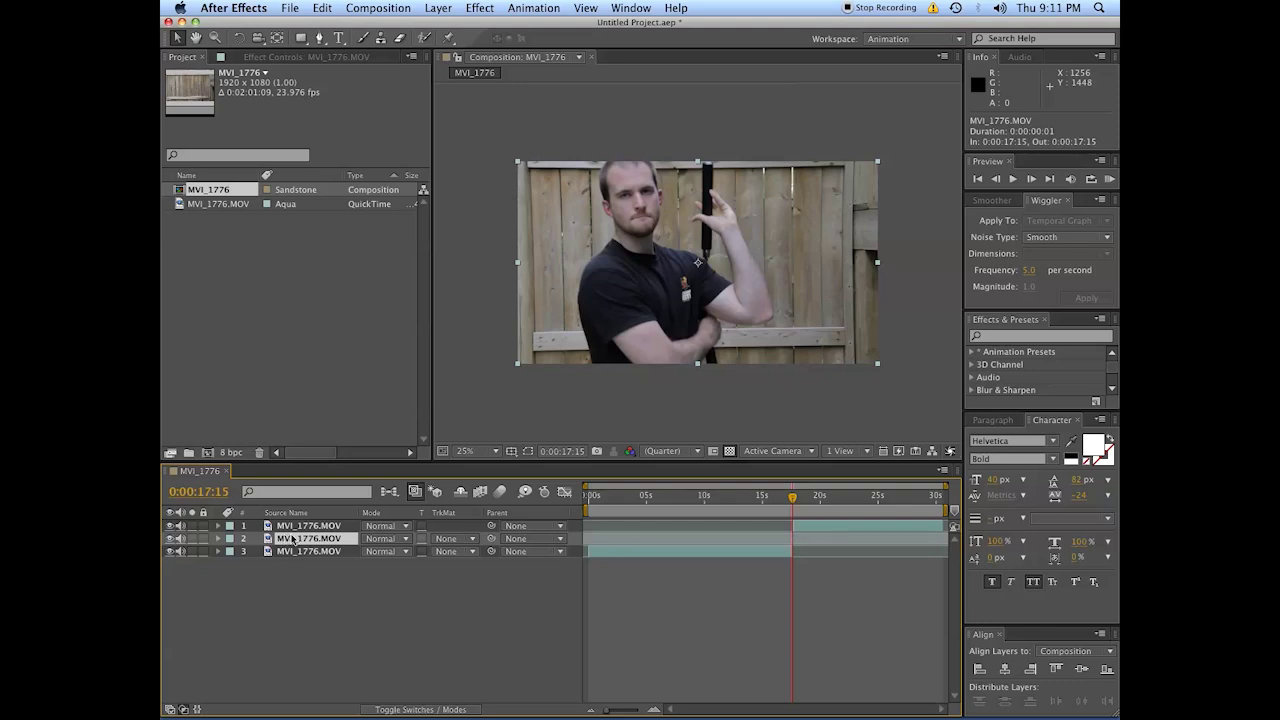
{"action": "key", "text": "Return"}
{"action": "type", "text": "Si"}
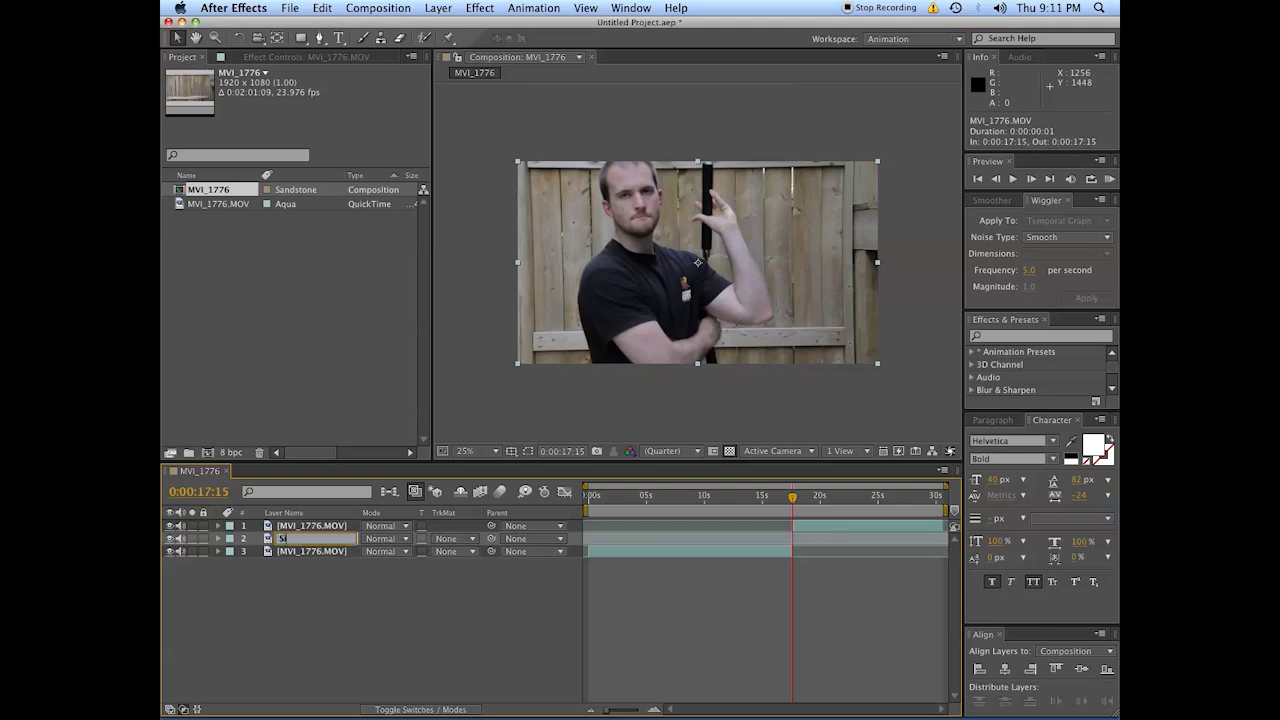
{"action": "type", "text": "ll"}
{"action": "key", "text": "Return"}
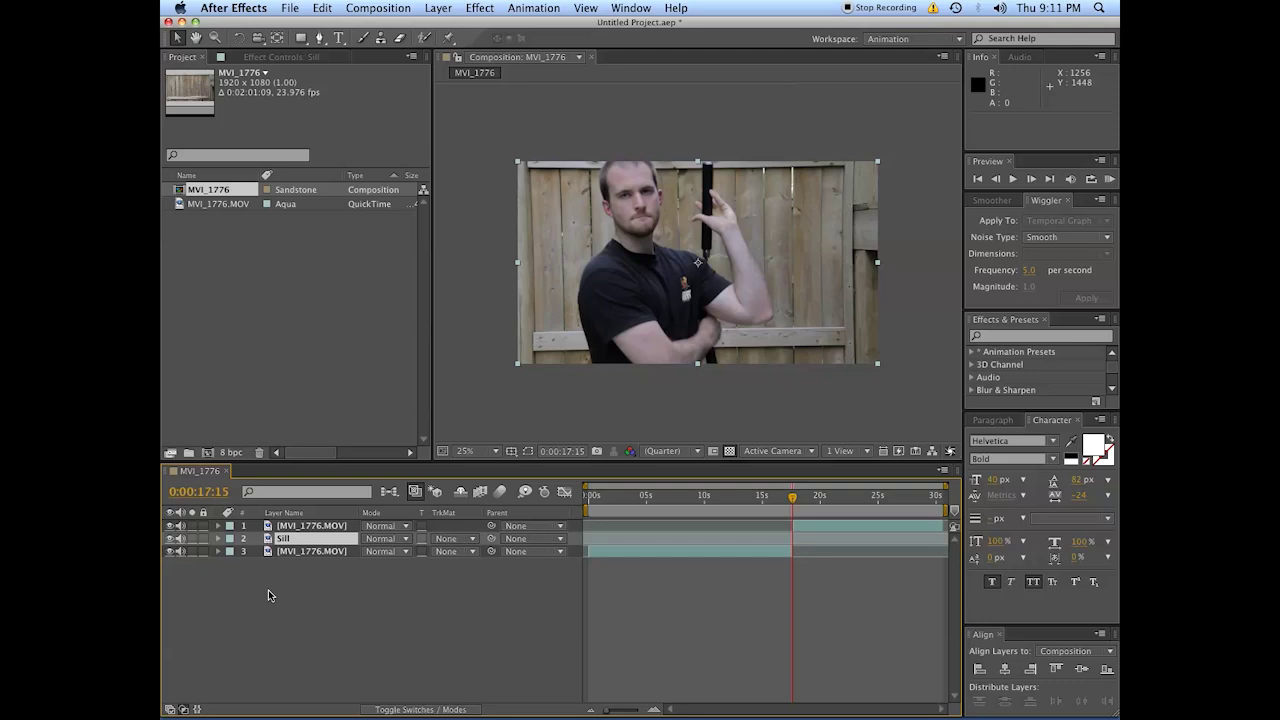
{"action": "left_click", "coordinate": [302, 552]}
{"action": "key", "text": "Return"}
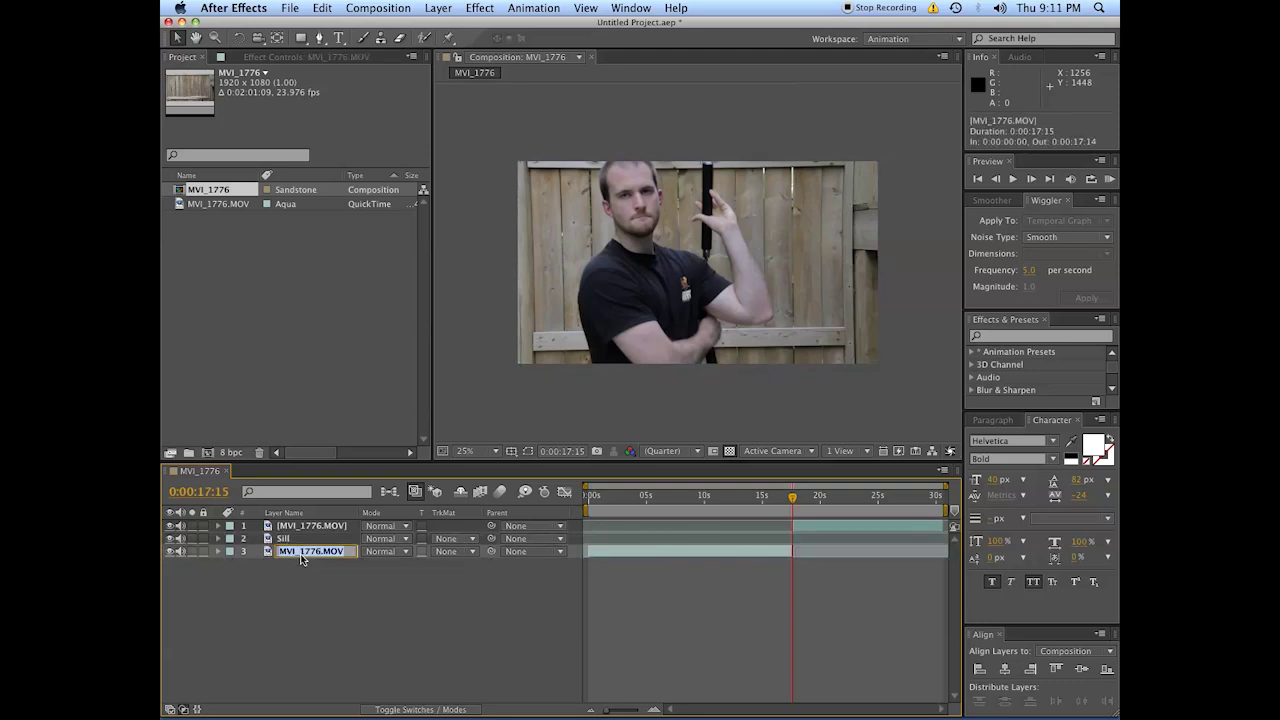
{"action": "type", "text": "Pre Roll"}
{"action": "key", "text": "Return"}
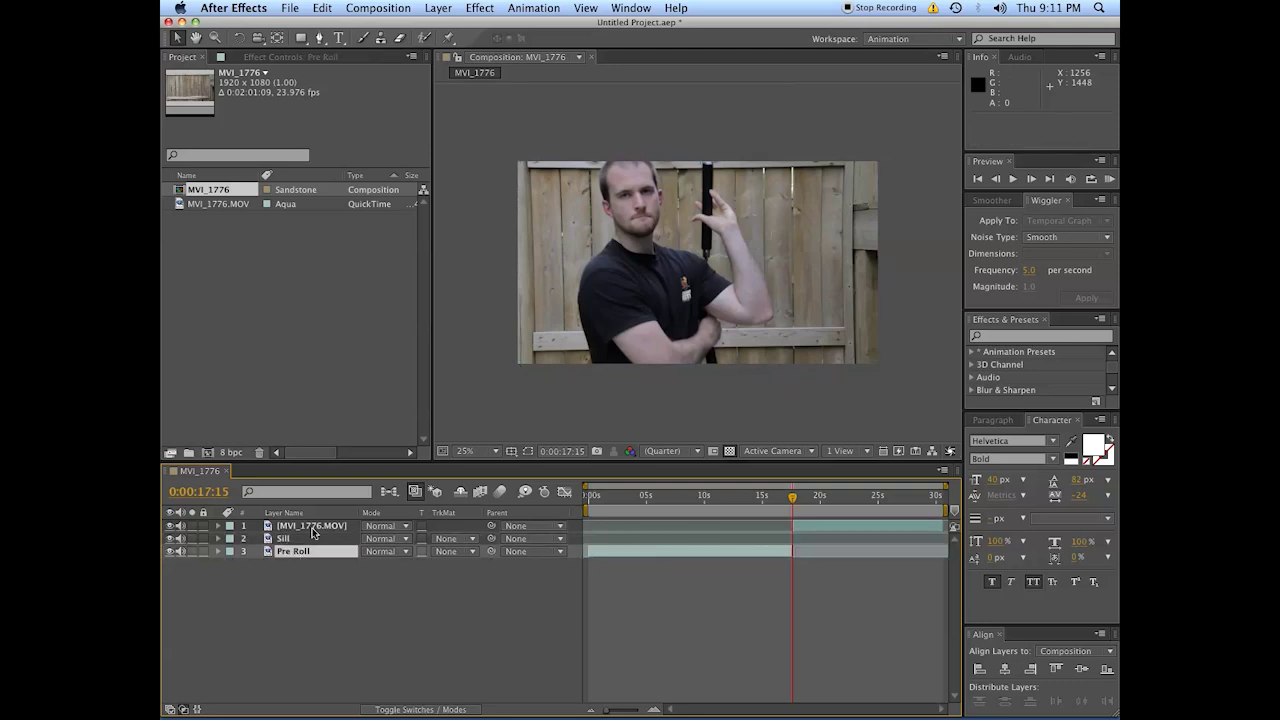
{"action": "left_click", "coordinate": [311, 528]}
{"action": "type", "text": "Post"}
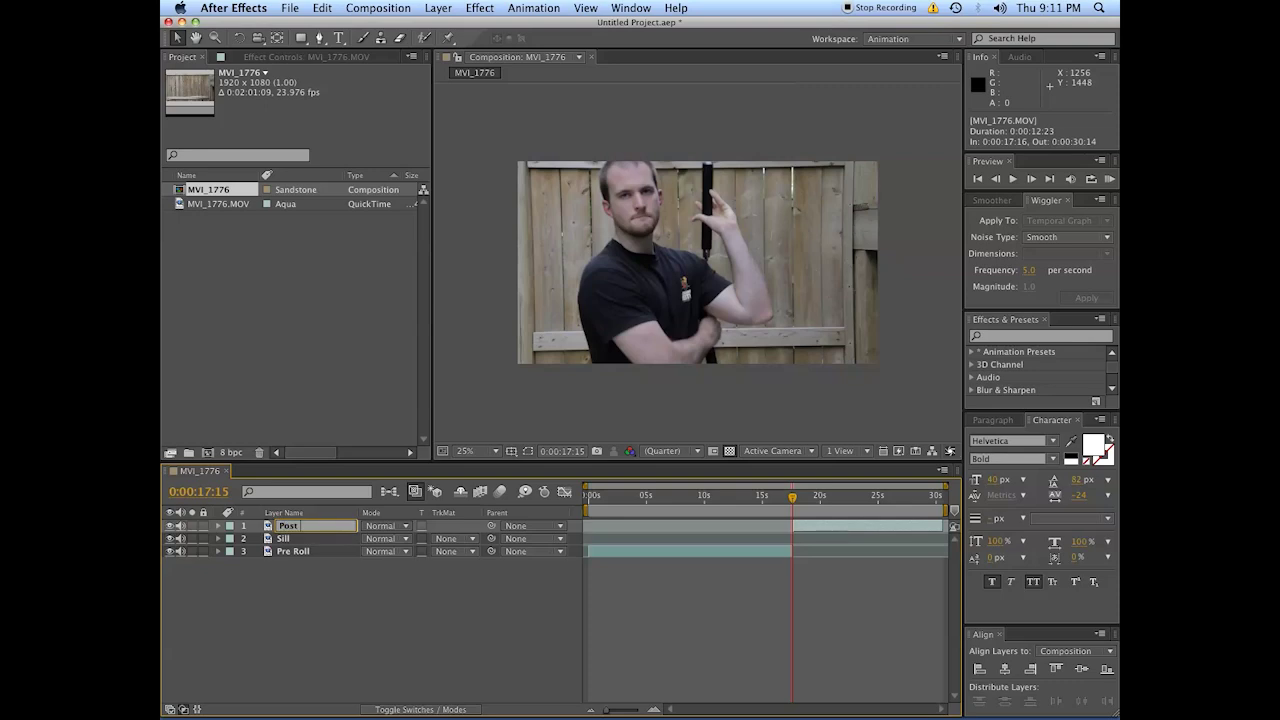
{"action": "type", "text": " Roll"}
{"action": "key", "text": "Return"}
Pre-compose the Sill layer into Sill Comp 1, leaving all attributes
{"action": "left_click", "coordinate": [311, 544]}
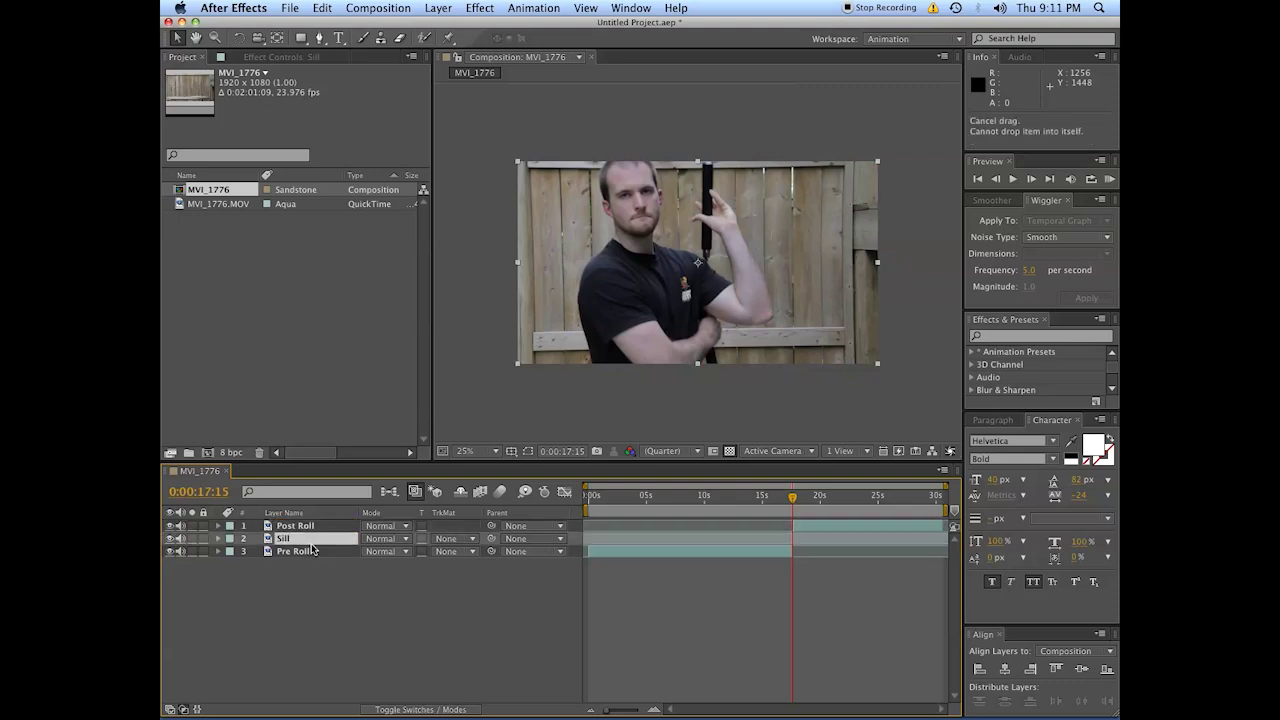
{"action": "left_click", "coordinate": [440, 9]}
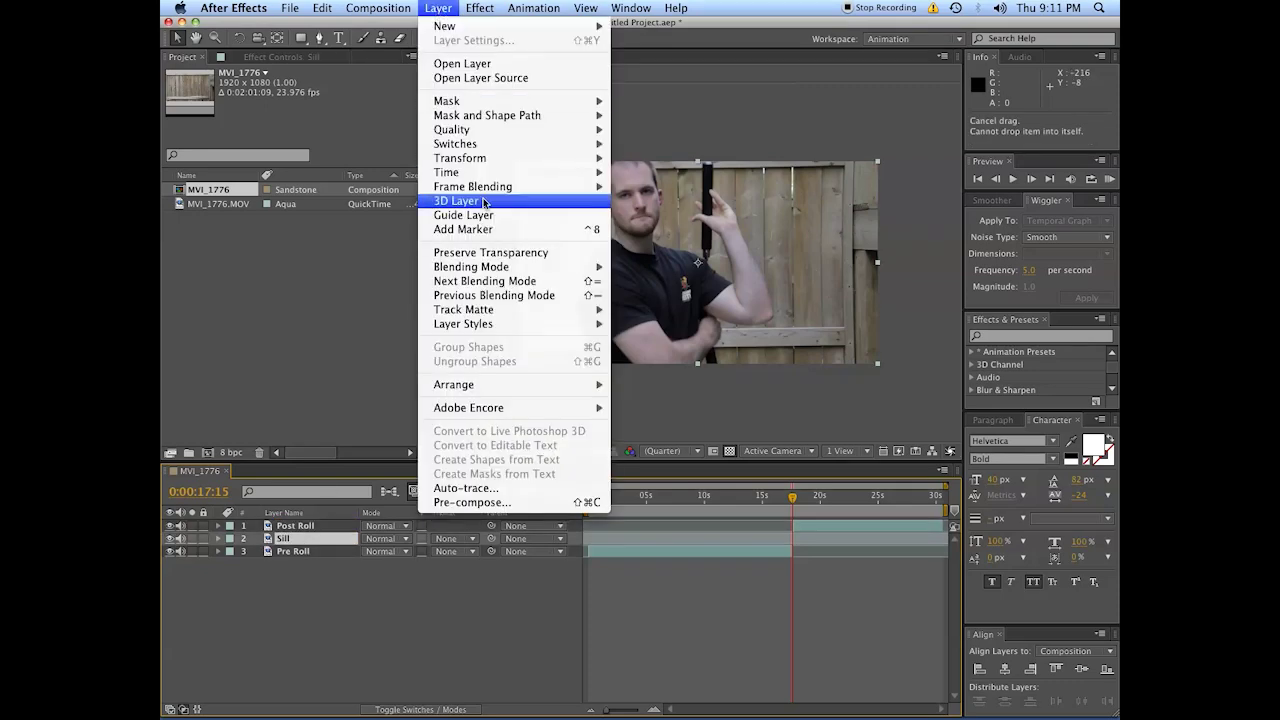
{"action": "left_click", "coordinate": [532, 509]}
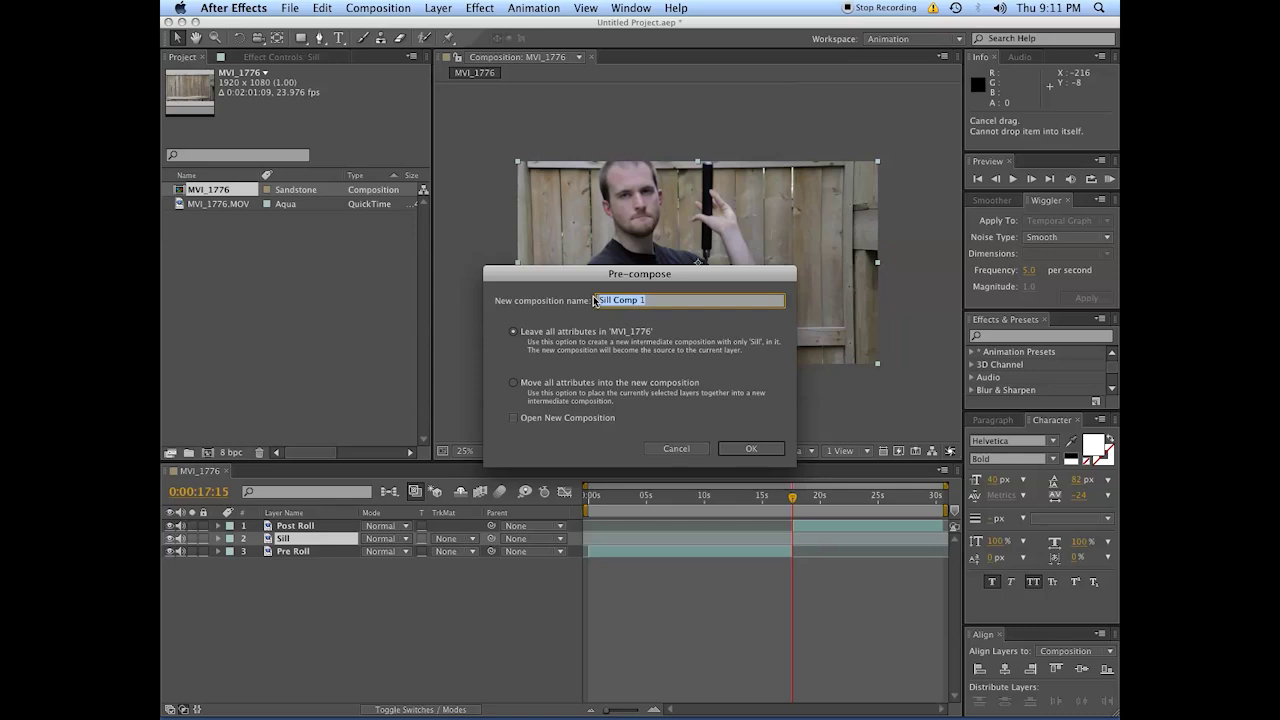
{"action": "left_click", "coordinate": [743, 449]}
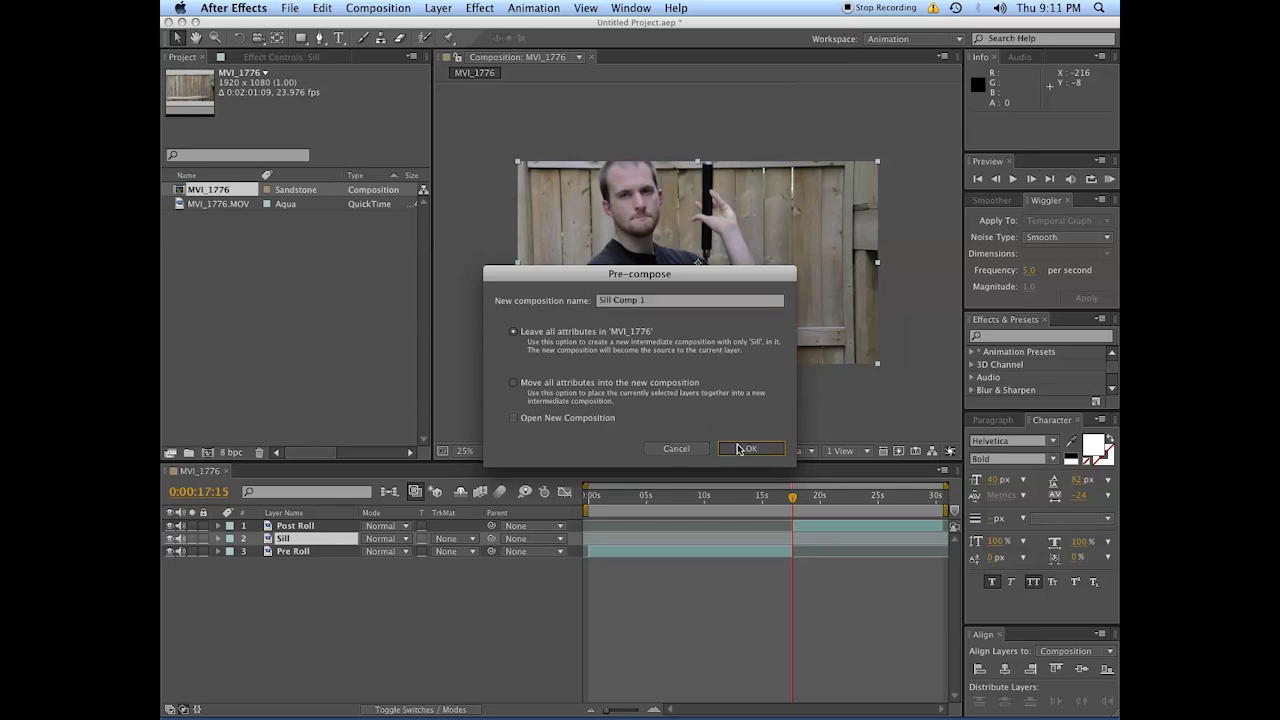
Open Sill Comp 1 and trim its footage layer to the single frame at 1:40:02
{"action": "double_click", "coordinate": [790, 540]}
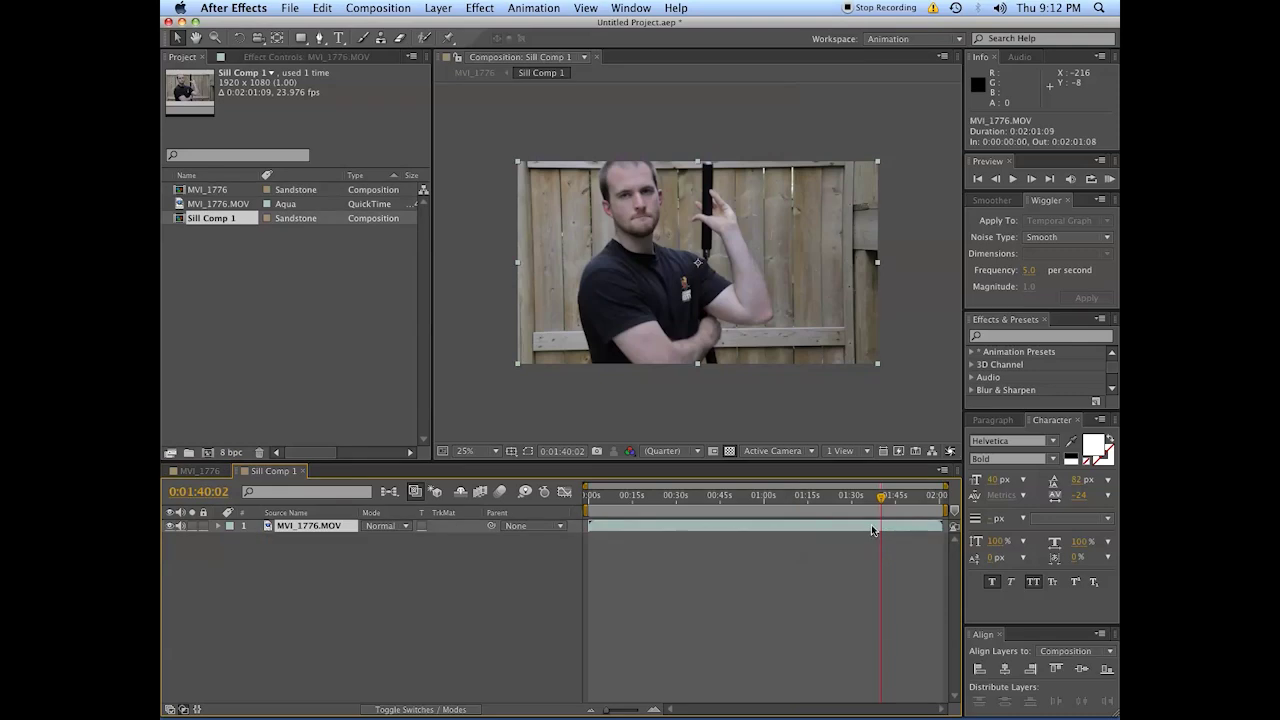
{"action": "key", "text": "alt+bracketleft"}
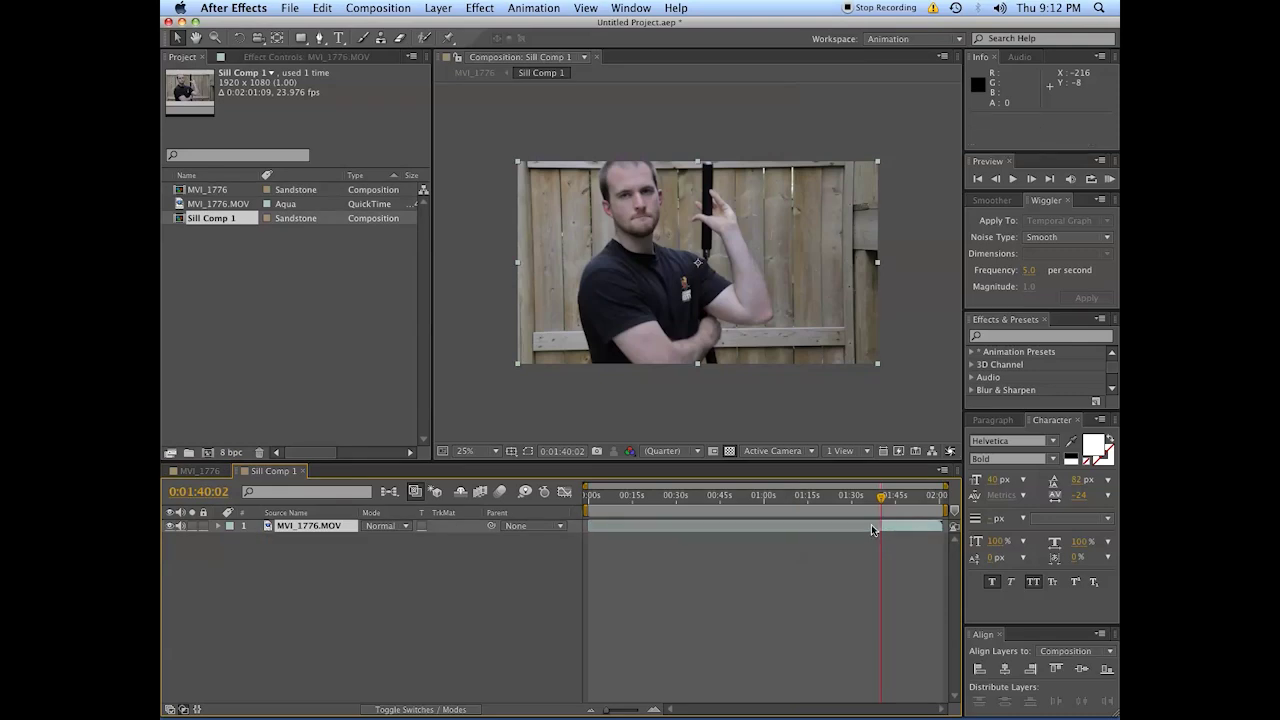
{"action": "key", "text": "alt+bracketright"}
Set the work area to that one frame and trim the comp to it
{"action": "key", "text": "b"}
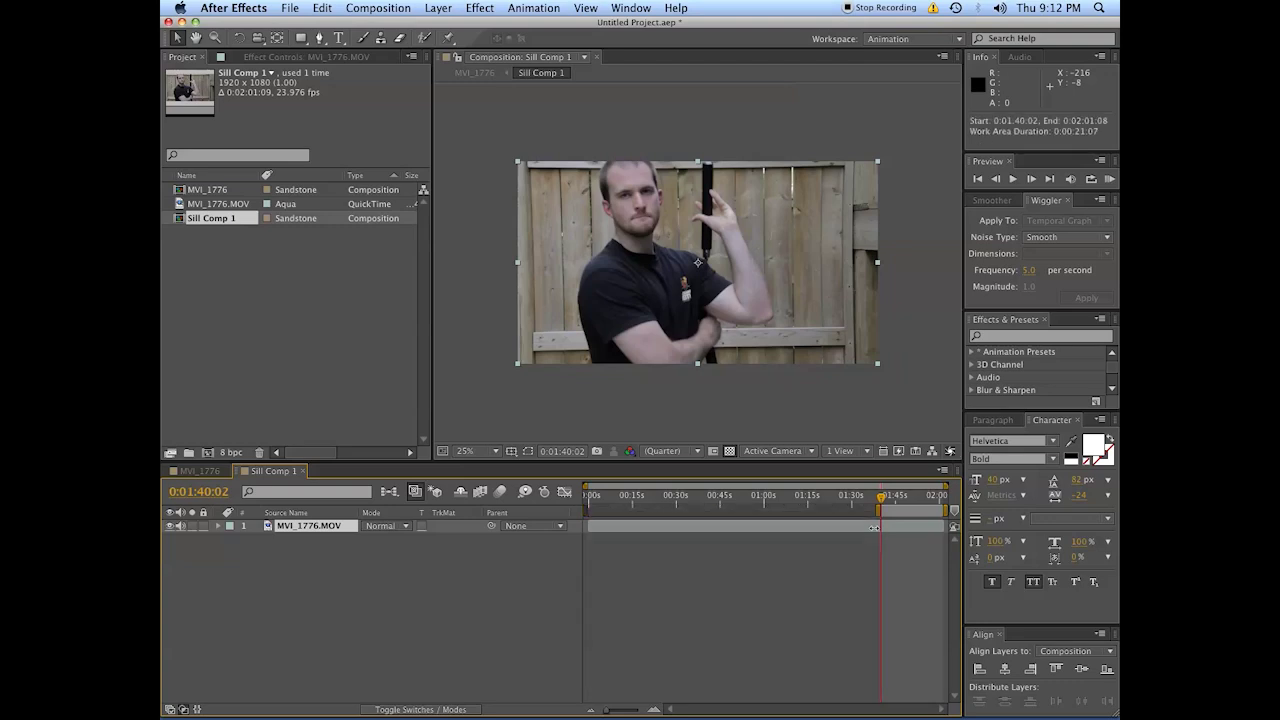
{"action": "key", "text": "n"}
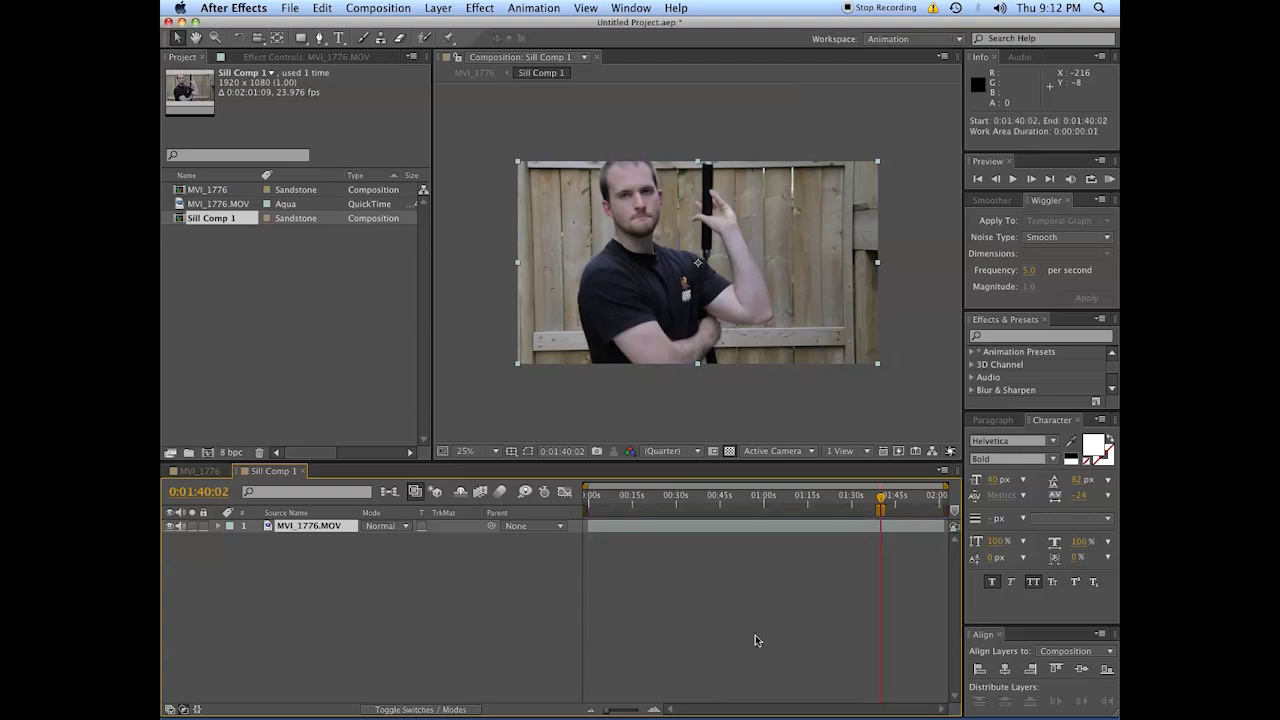
{"action": "left_click", "coordinate": [660, 710]}
{"action": "left_click", "coordinate": [660, 710]}
{"action": "left_click", "coordinate": [660, 710]}
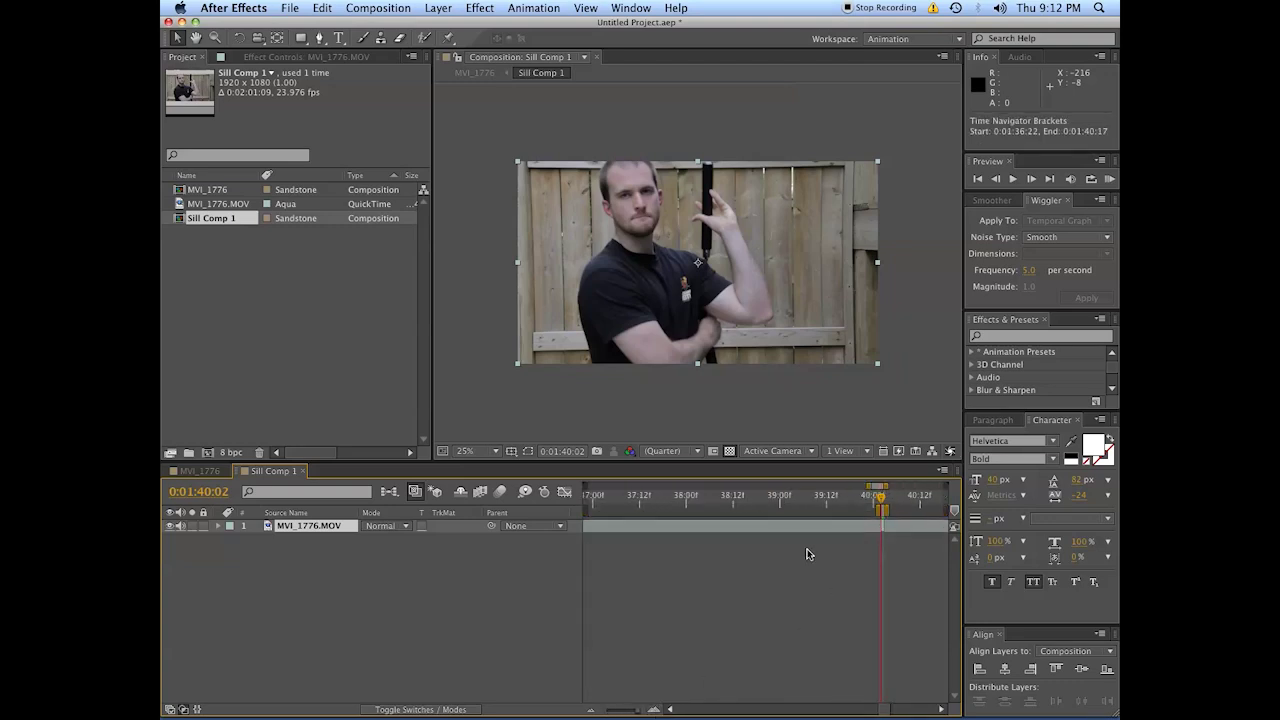
{"action": "right_click", "coordinate": [881, 511]}
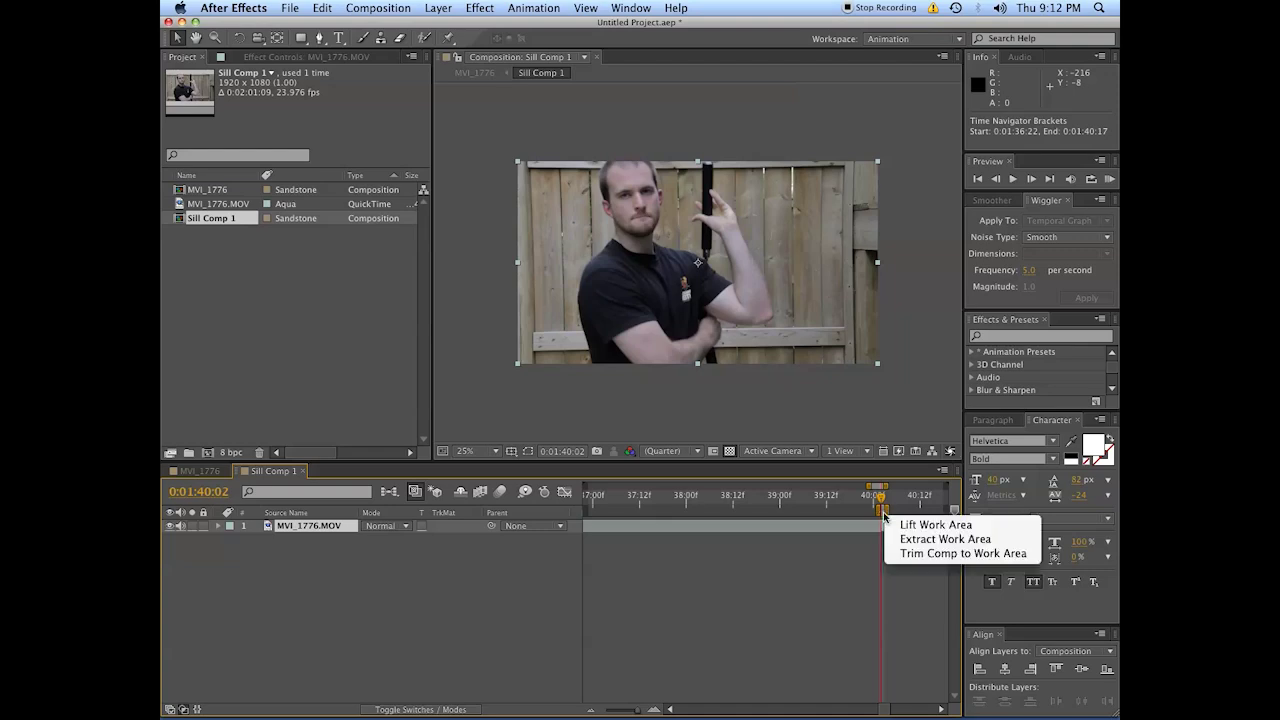
{"action": "left_click", "coordinate": [900, 553]}
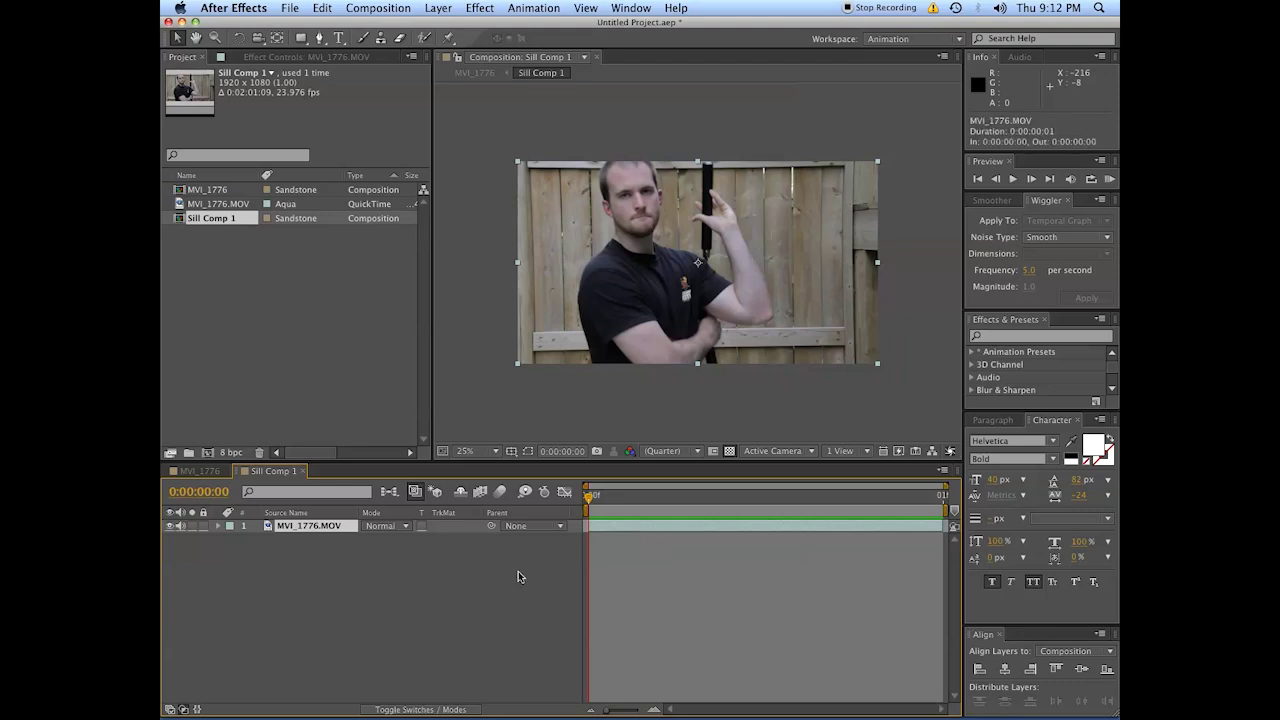
In MVI_1776, move the Sill layer's edge so it fills frame 0:00:17:15
{"action": "left_click", "coordinate": [386, 554]}
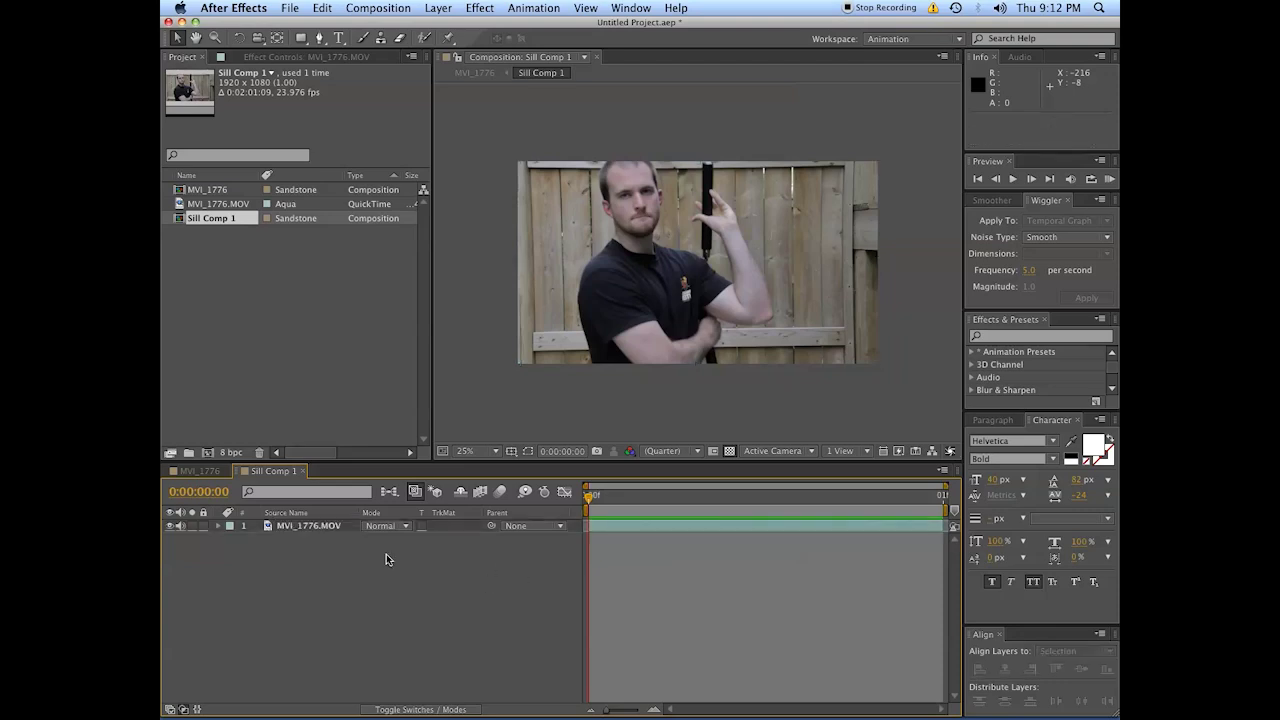
{"action": "left_click", "coordinate": [199, 471]}
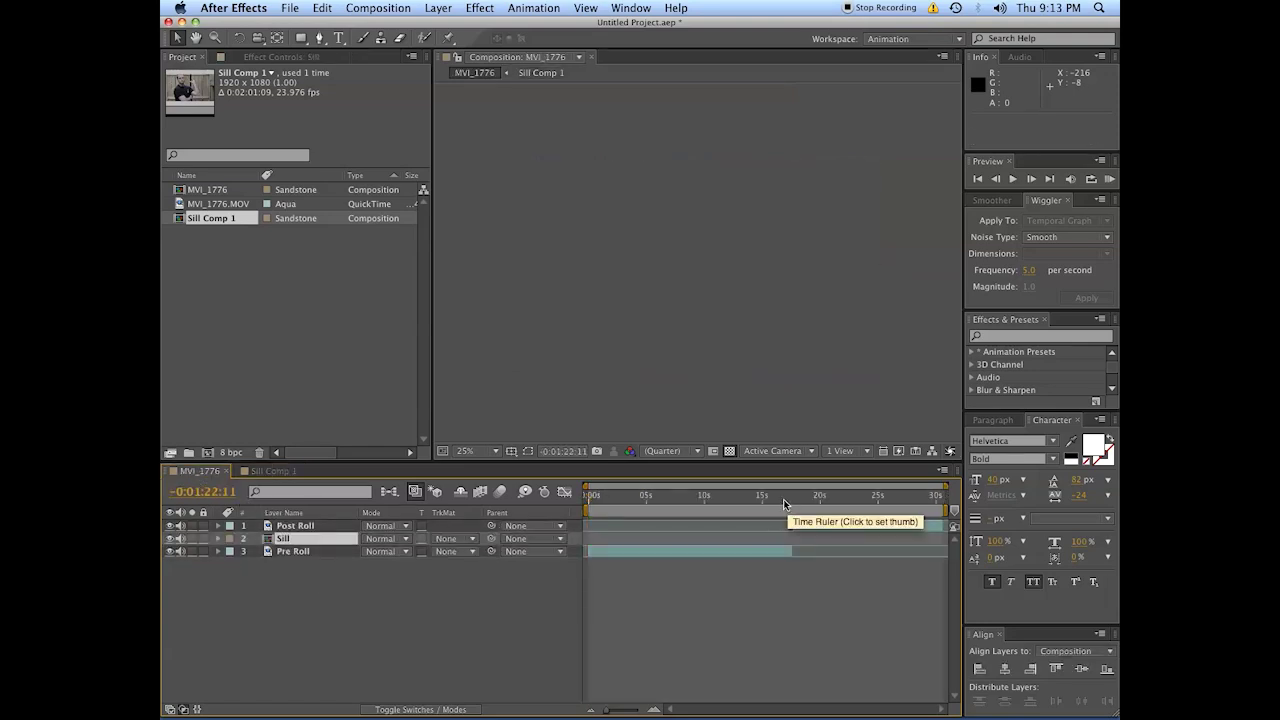
{"action": "left_click", "coordinate": [789, 499]}
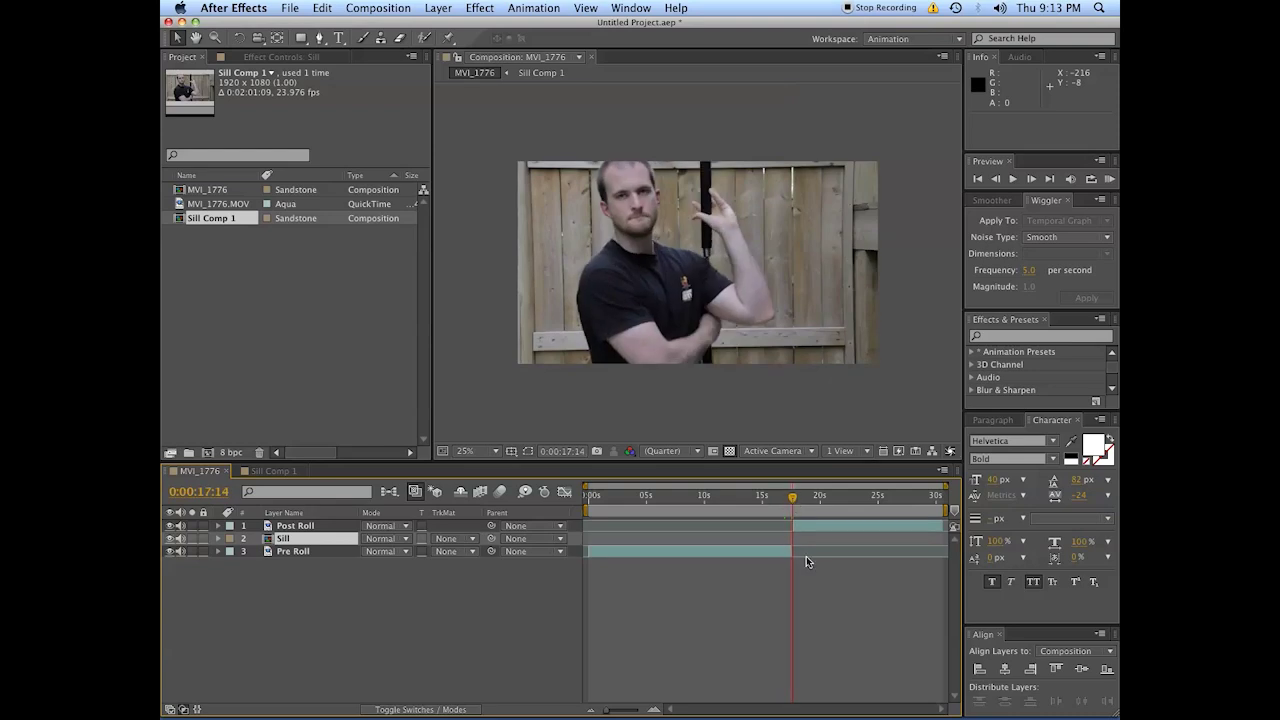
{"action": "key", "text": "semicolon"}
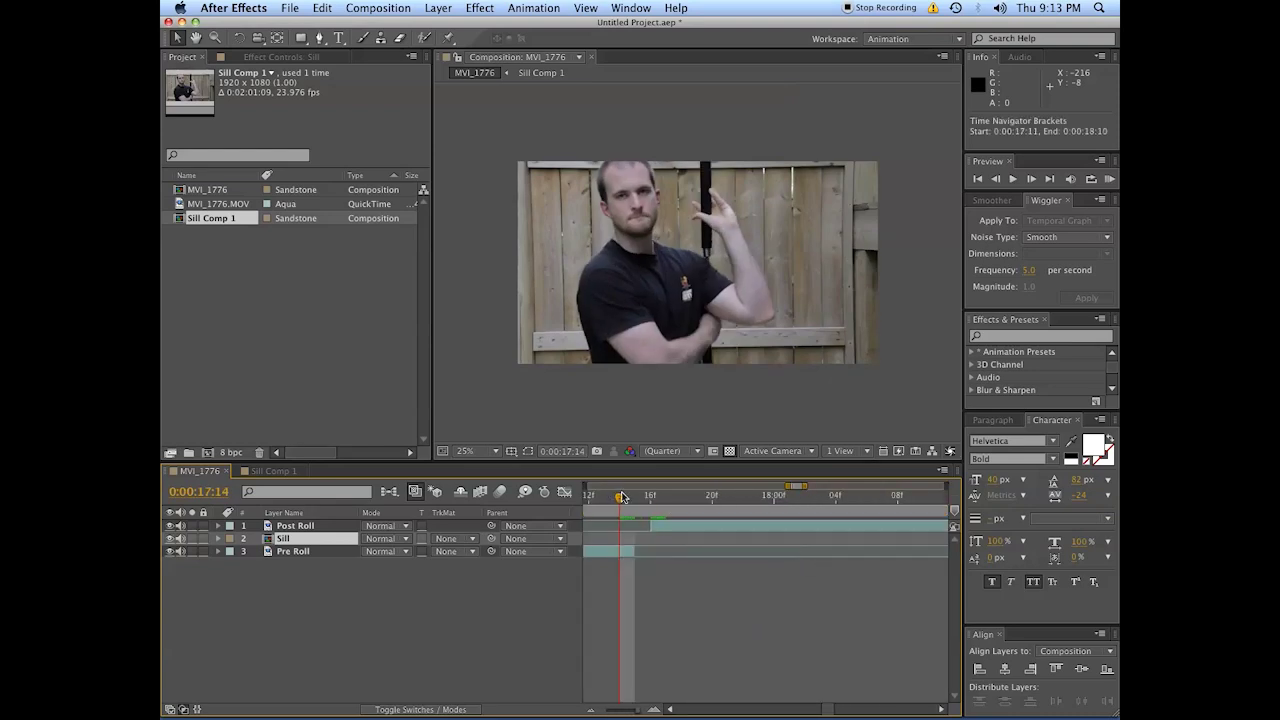
{"action": "left_click_drag", "start_coordinate": [626, 502], "coordinate": [635, 498]}
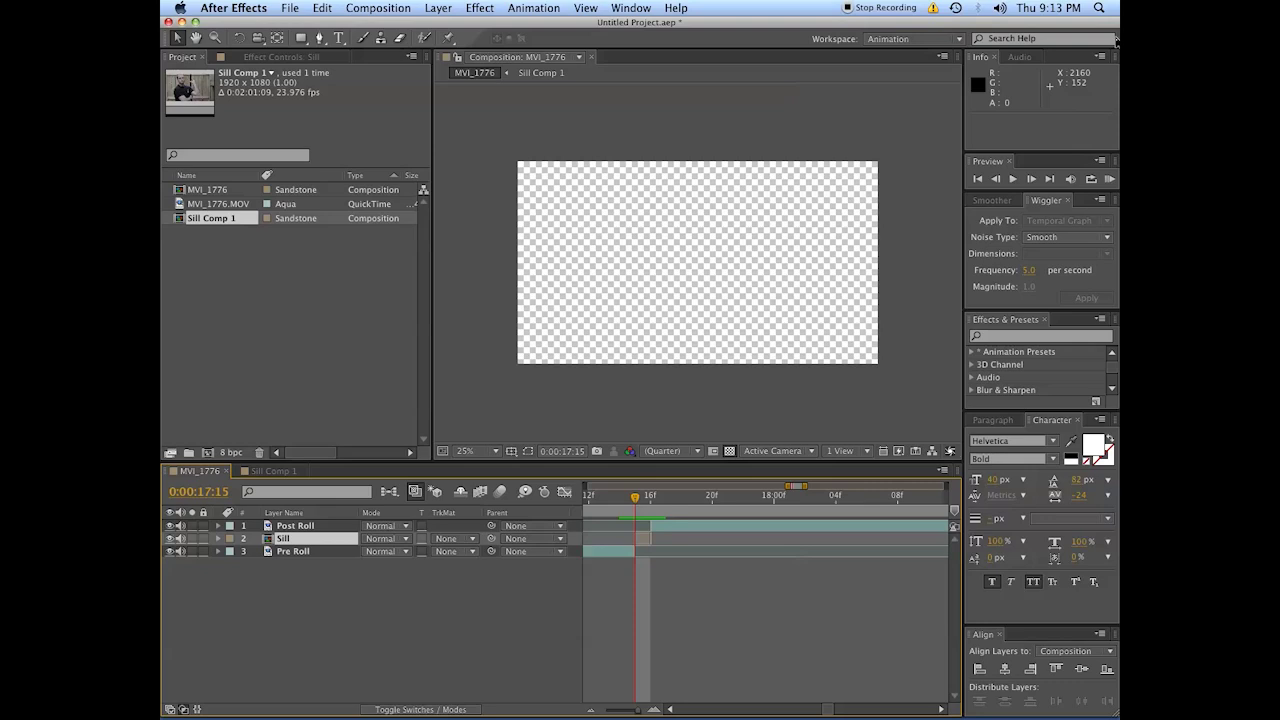
{"action": "key", "text": "equal"}
{"action": "key", "text": "equal"}
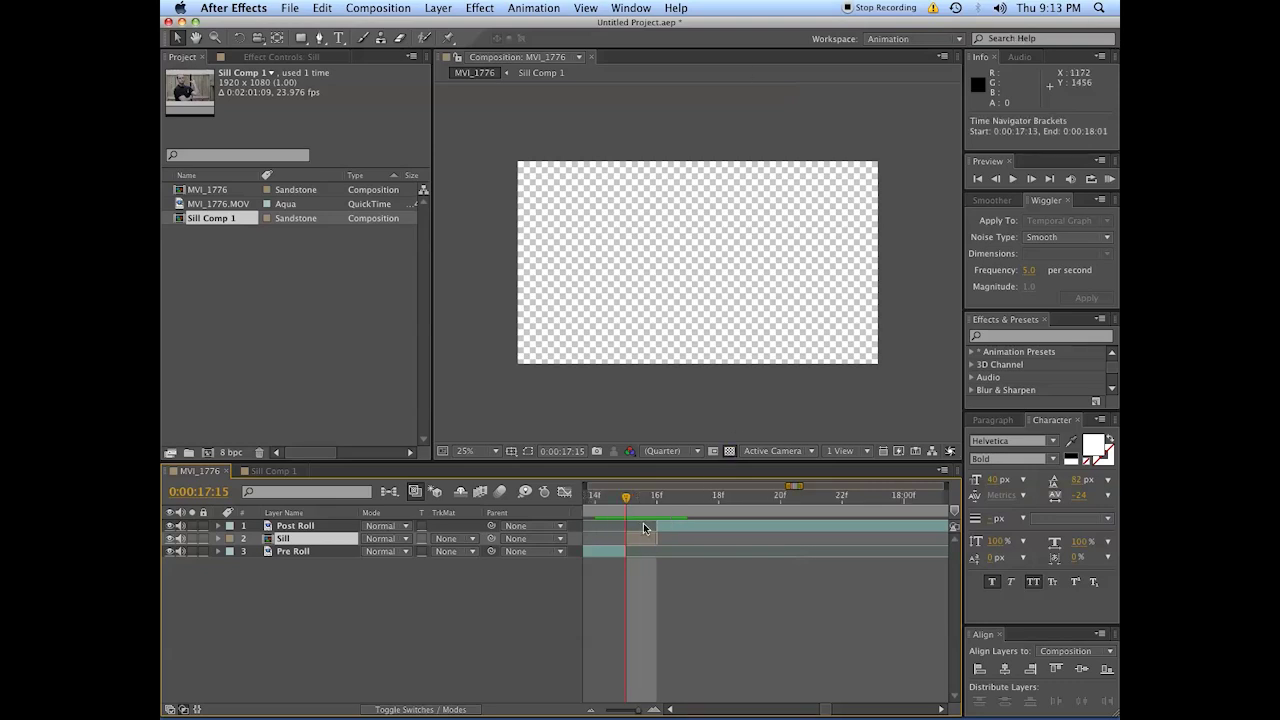
{"action": "left_click", "coordinate": [668, 709]}
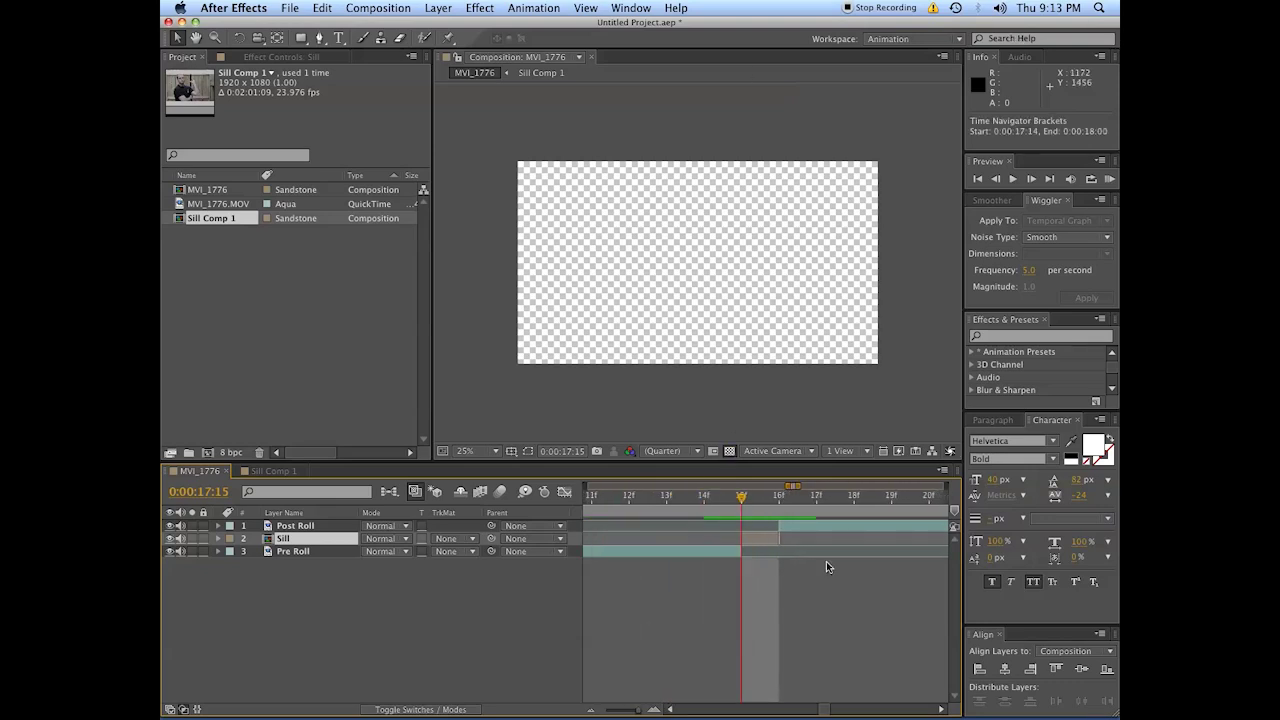
{"action": "left_click_drag", "start_coordinate": [781, 538], "coordinate": [757, 540]}
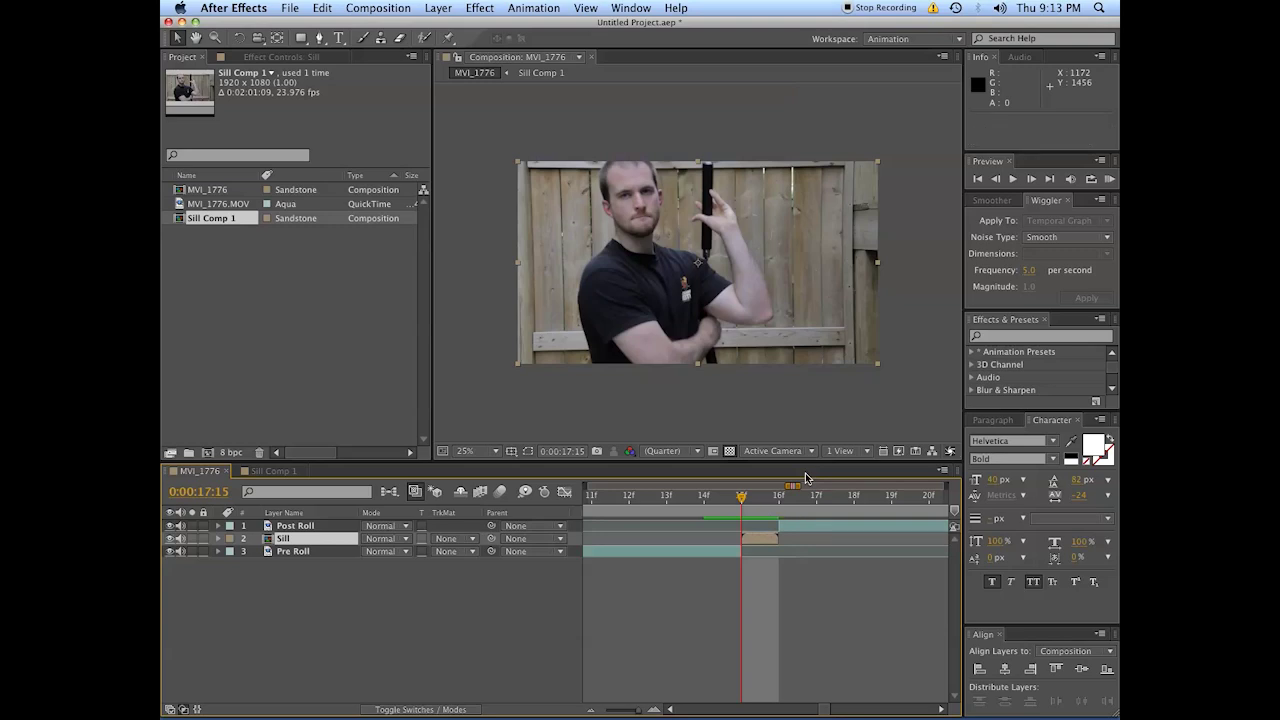
{"action": "left_click", "coordinate": [760, 499]}
{"action": "key", "text": "Page_Up"}
{"action": "left_click", "coordinate": [766, 539]}
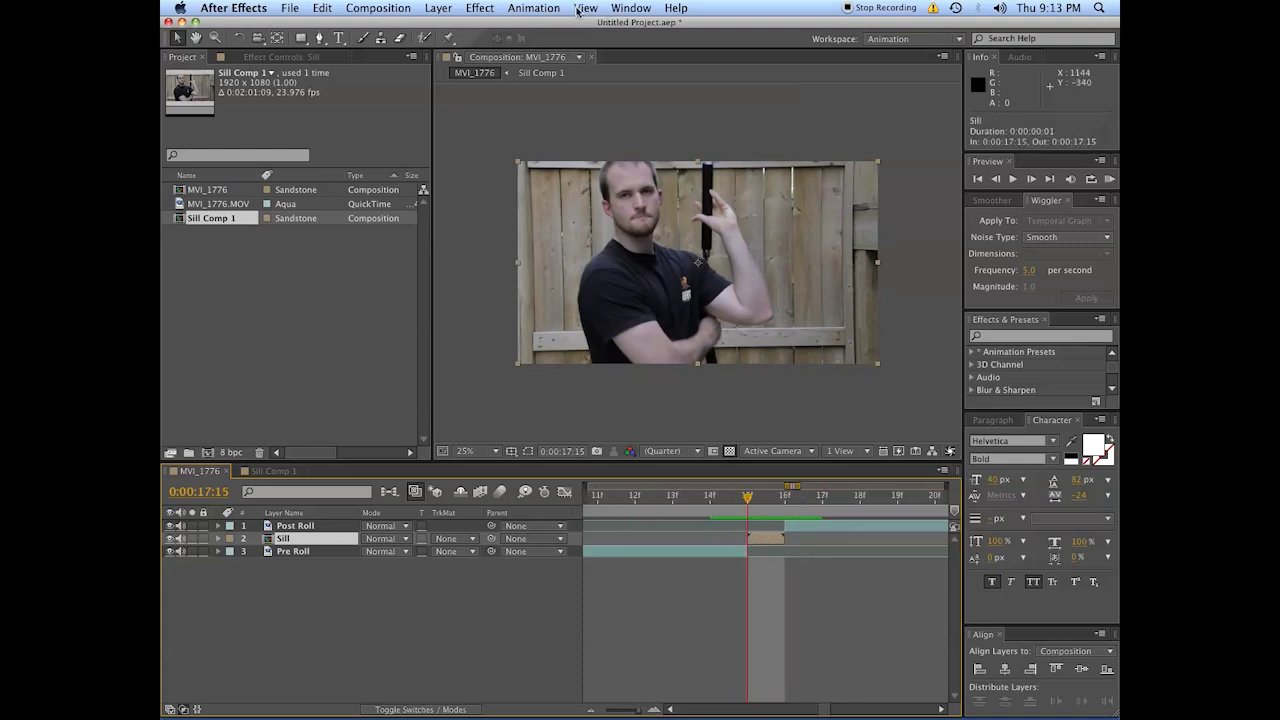
Apply Freeze Frame to Sill and extend its out point to 0:00:21:20
{"action": "left_click", "coordinate": [444, 10]}
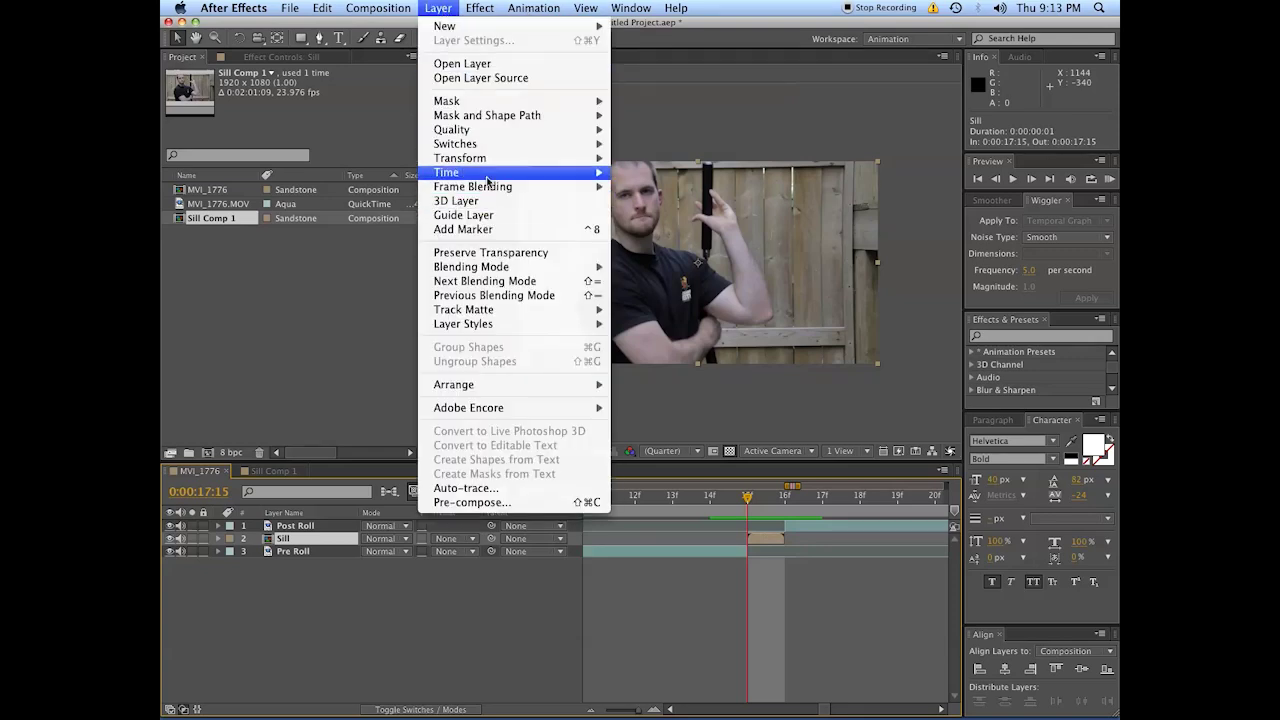
{"action": "left_click", "coordinate": [670, 216]}
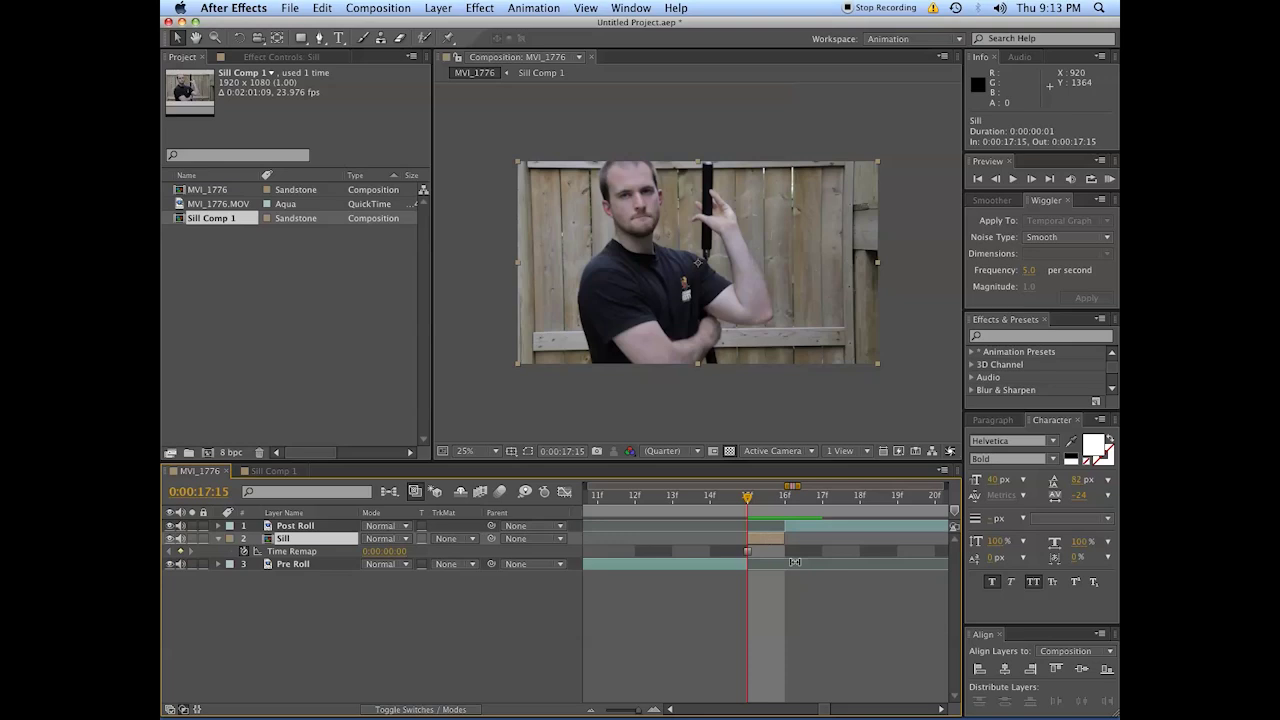
{"action": "key", "text": "minus"}
{"action": "key", "text": "minus"}
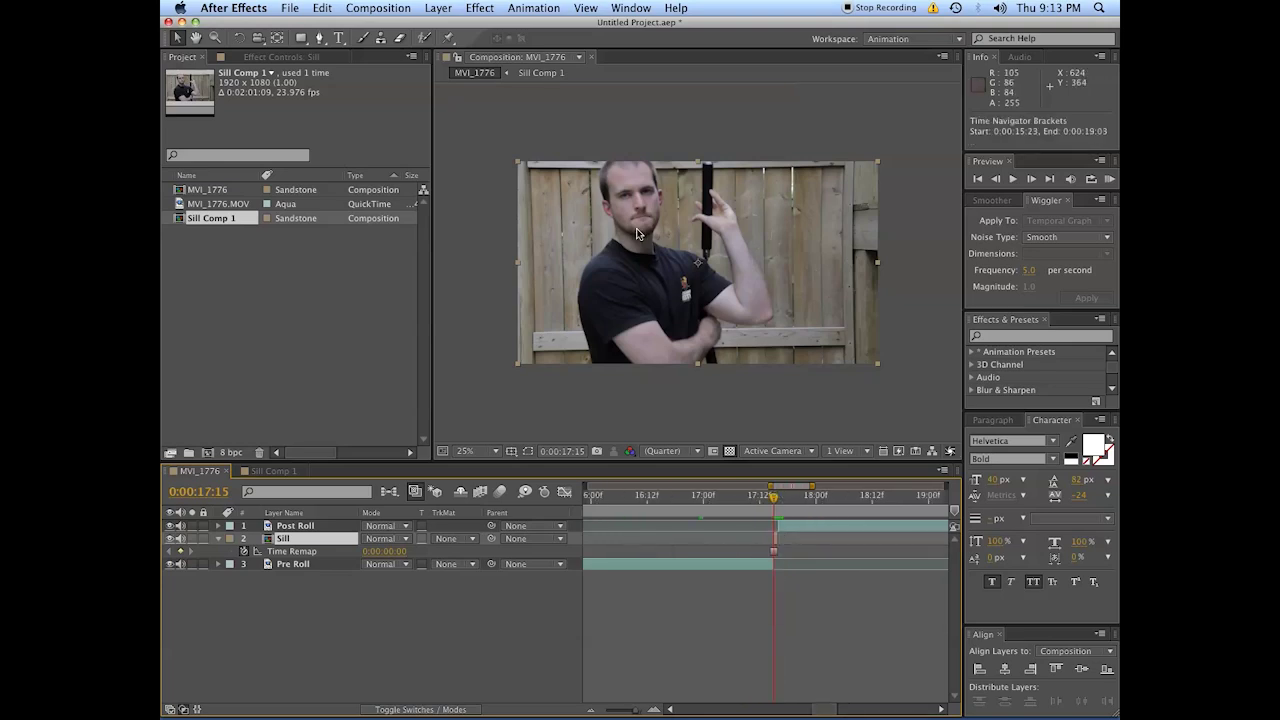
{"action": "left_click_drag", "start_coordinate": [779, 539], "coordinate": [916, 524]}
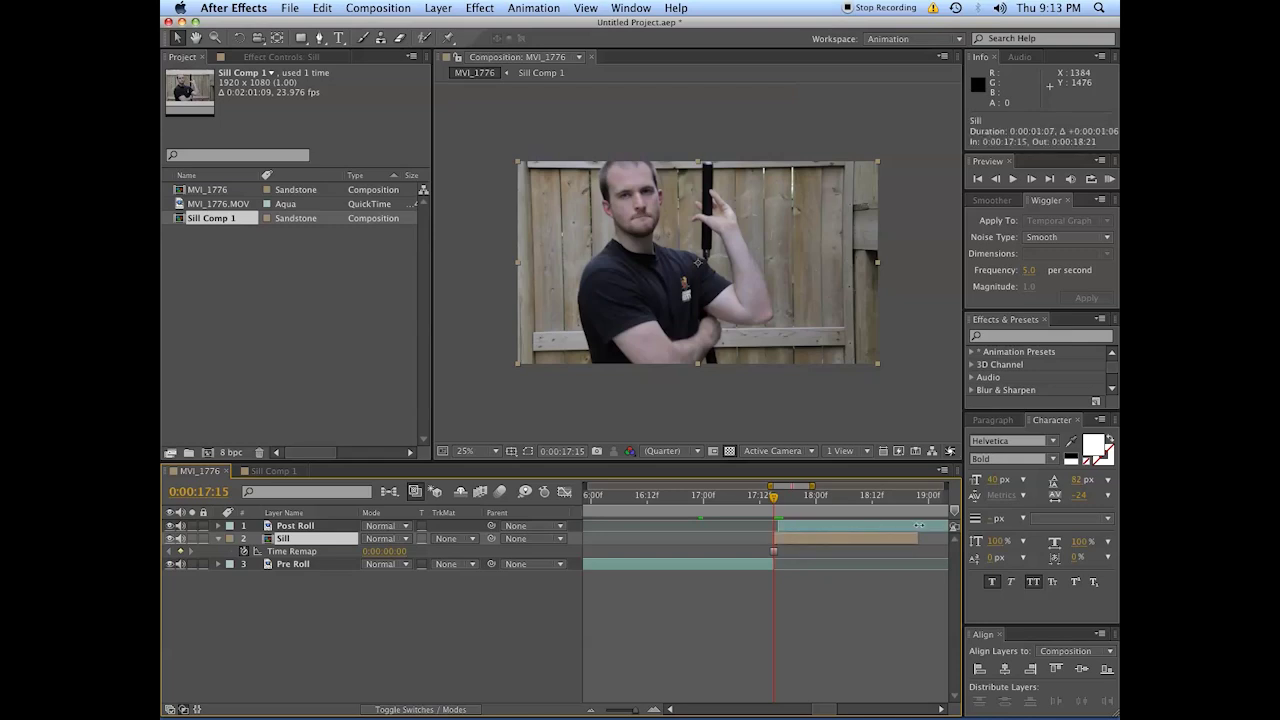
{"action": "key", "text": "minus"}
{"action": "key", "text": "minus"}
{"action": "key", "text": "minus"}
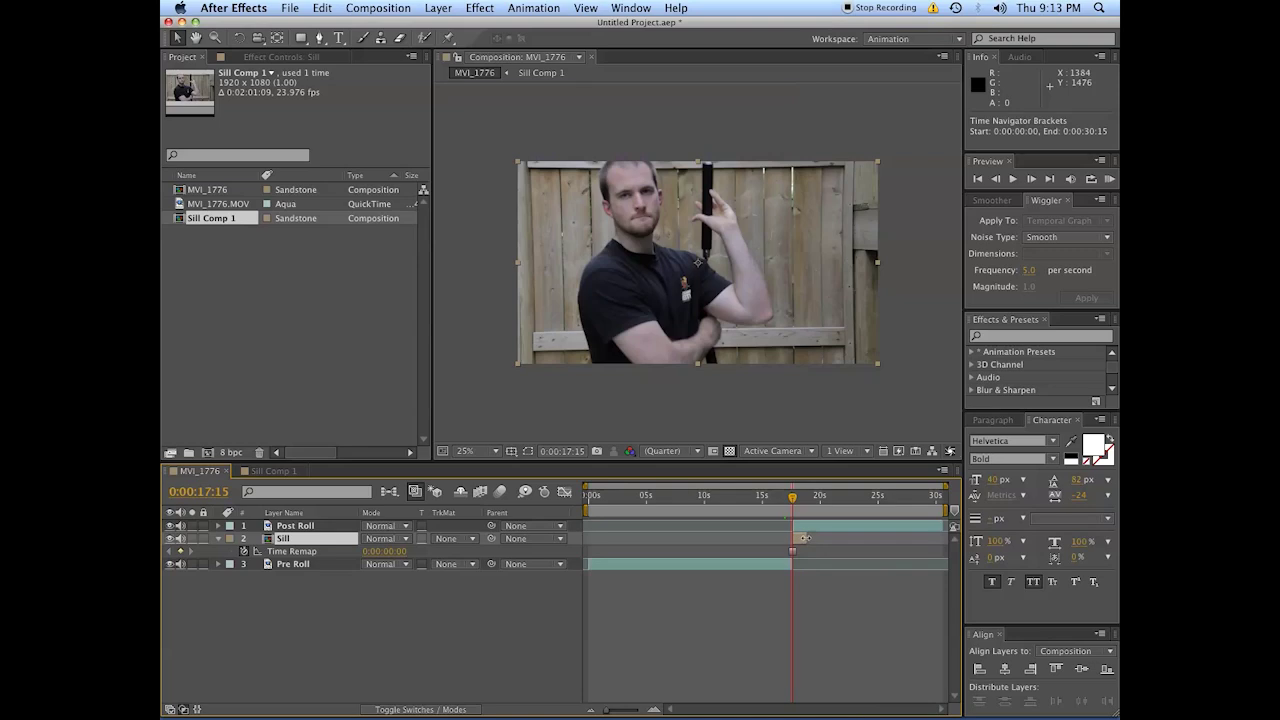
{"action": "left_click_drag", "start_coordinate": [804, 538], "coordinate": [815, 539]}
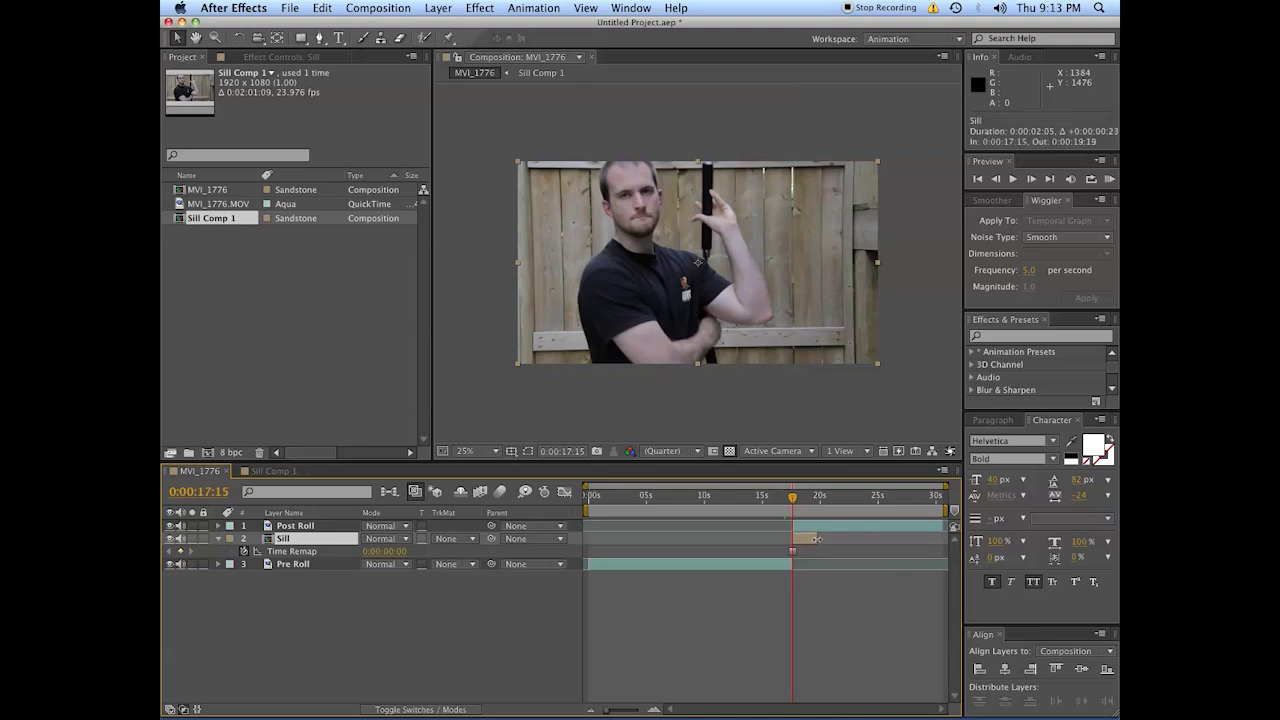
{"action": "left_click", "coordinate": [820, 539]}
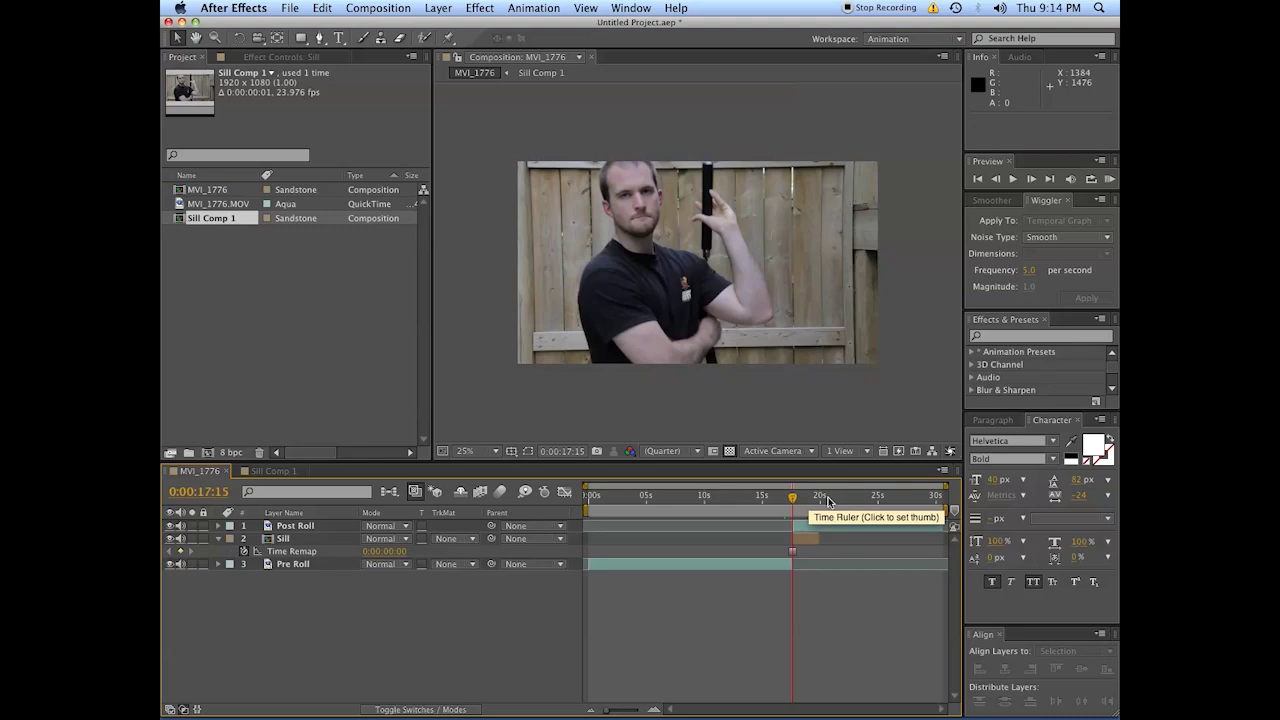
{"action": "left_click_drag", "start_coordinate": [826, 498], "coordinate": [840, 497]}
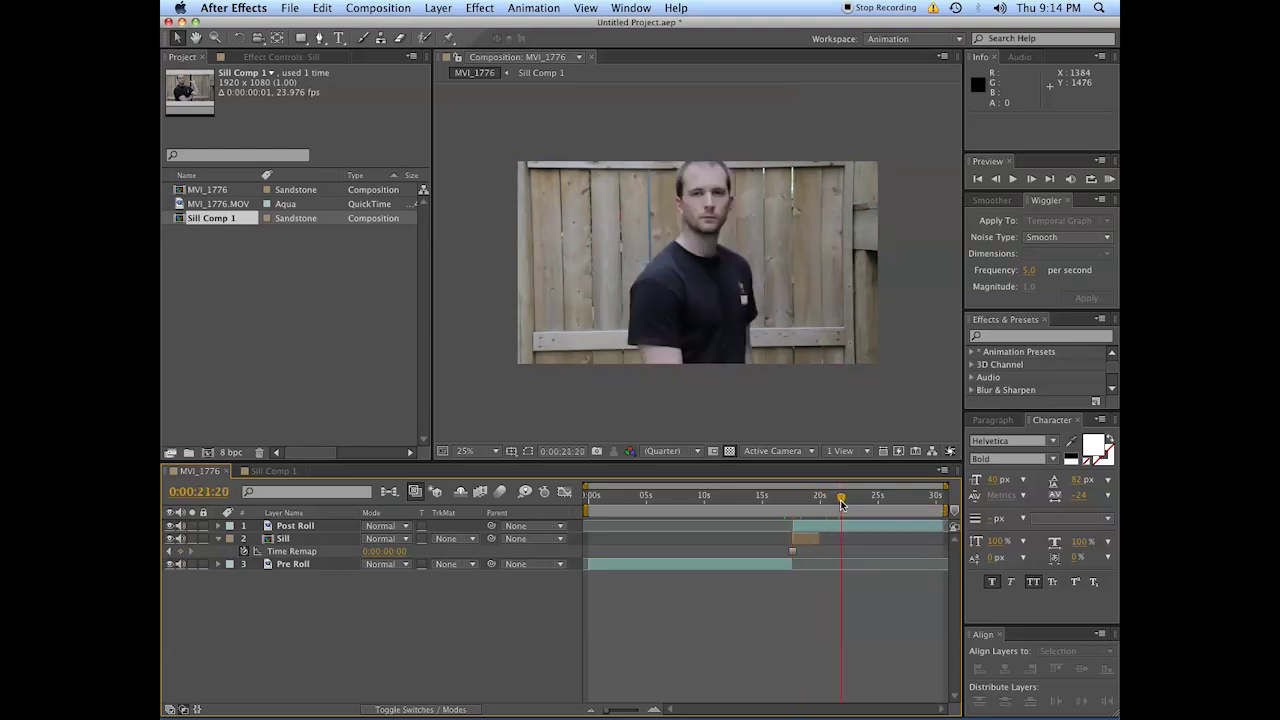
{"action": "mouse_move", "coordinate": [820, 539]}
{"action": "left_mouse_down"}
{"action": "mouse_move", "coordinate": [852, 541]}
{"action": "mouse_move", "coordinate": [841, 541]}
{"action": "left_mouse_up"}
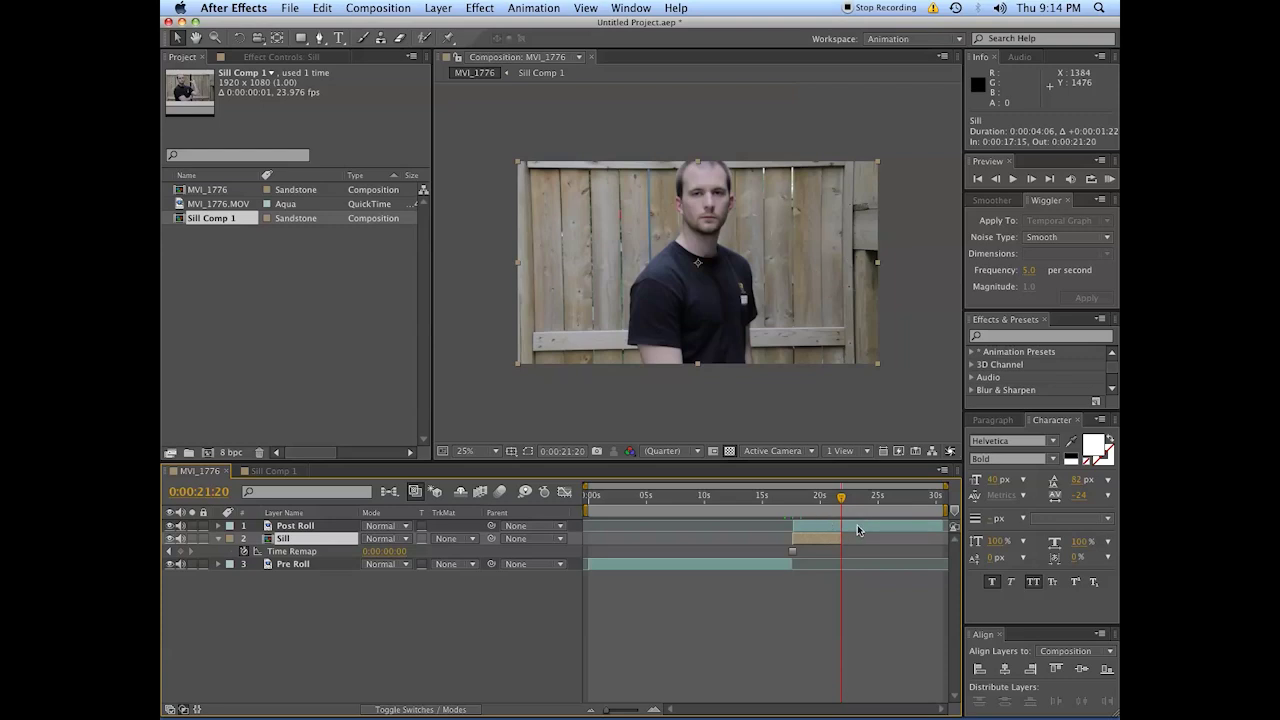
Start Post Roll right after Sill and slide all three layers about 7 s earlier
{"action": "left_click_drag", "start_coordinate": [829, 527], "coordinate": [875, 531]}
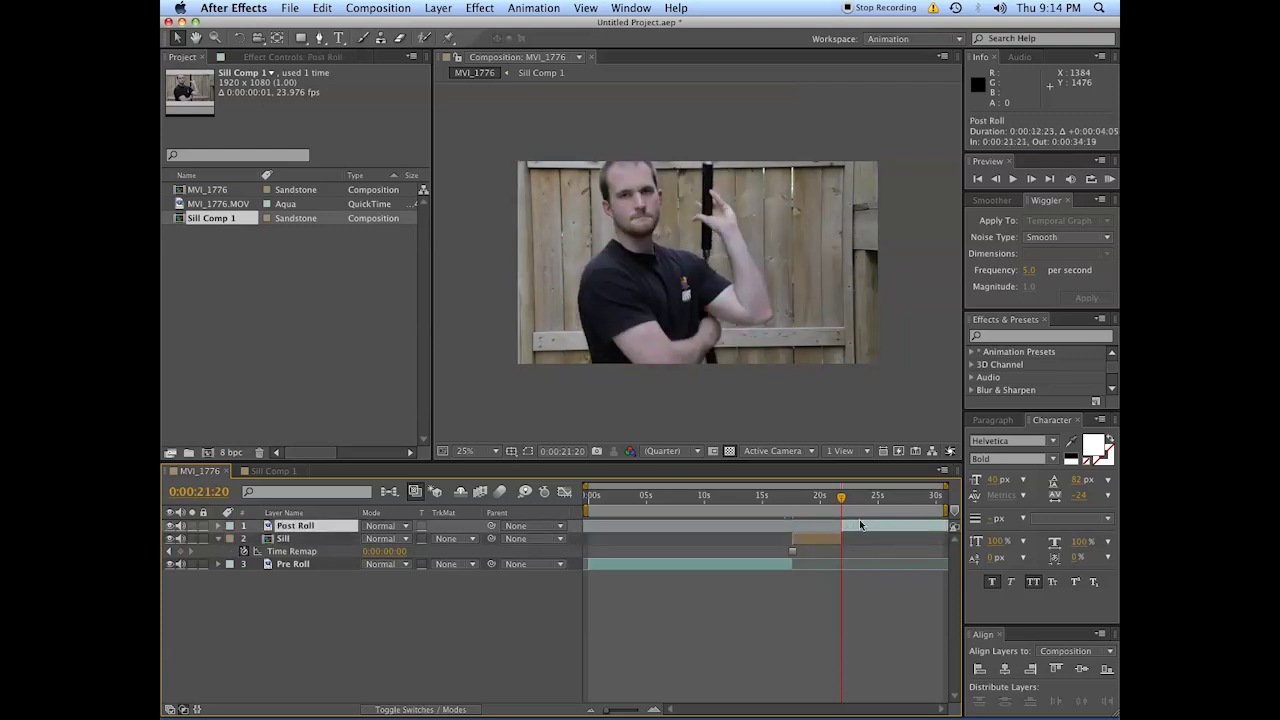
{"action": "left_click", "coordinate": [783, 563], "text": "shift"}
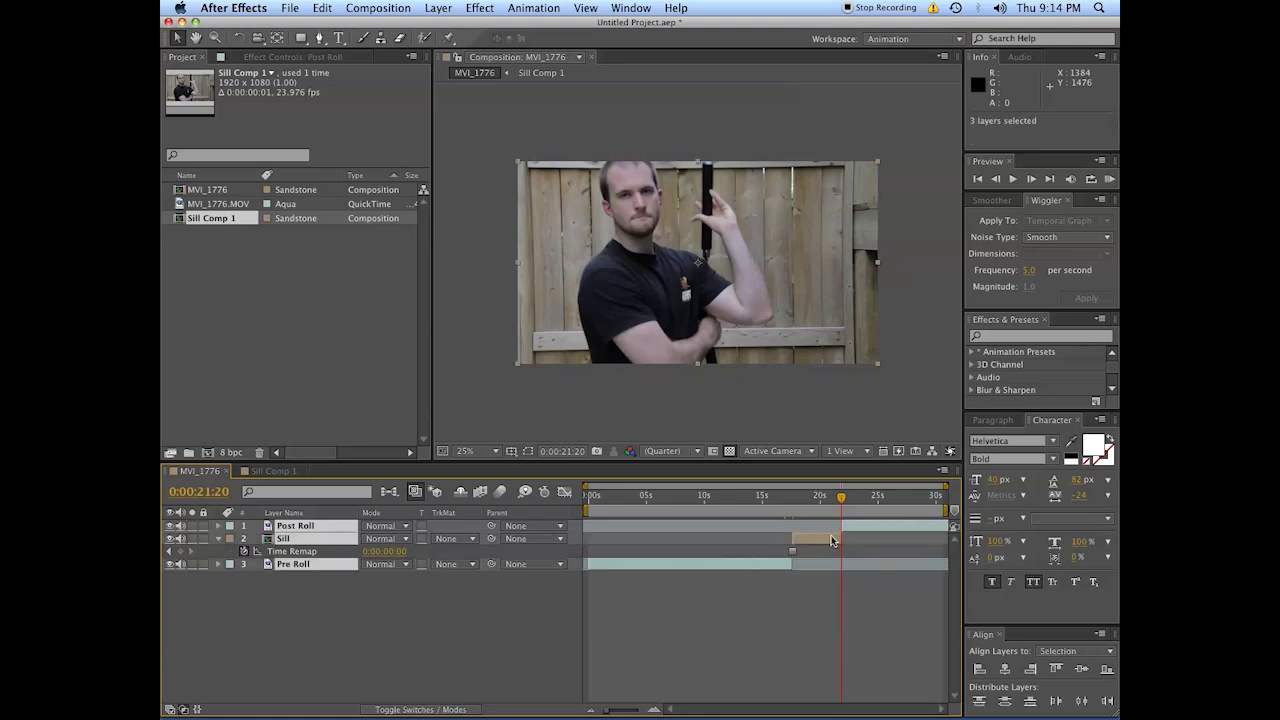
{"action": "left_click_drag", "start_coordinate": [838, 541], "coordinate": [753, 506]}
Review the sequence at 0:00:14:04, then duplicate Sill Comp 1 in the Project panel
{"action": "left_click", "coordinate": [753, 567]}
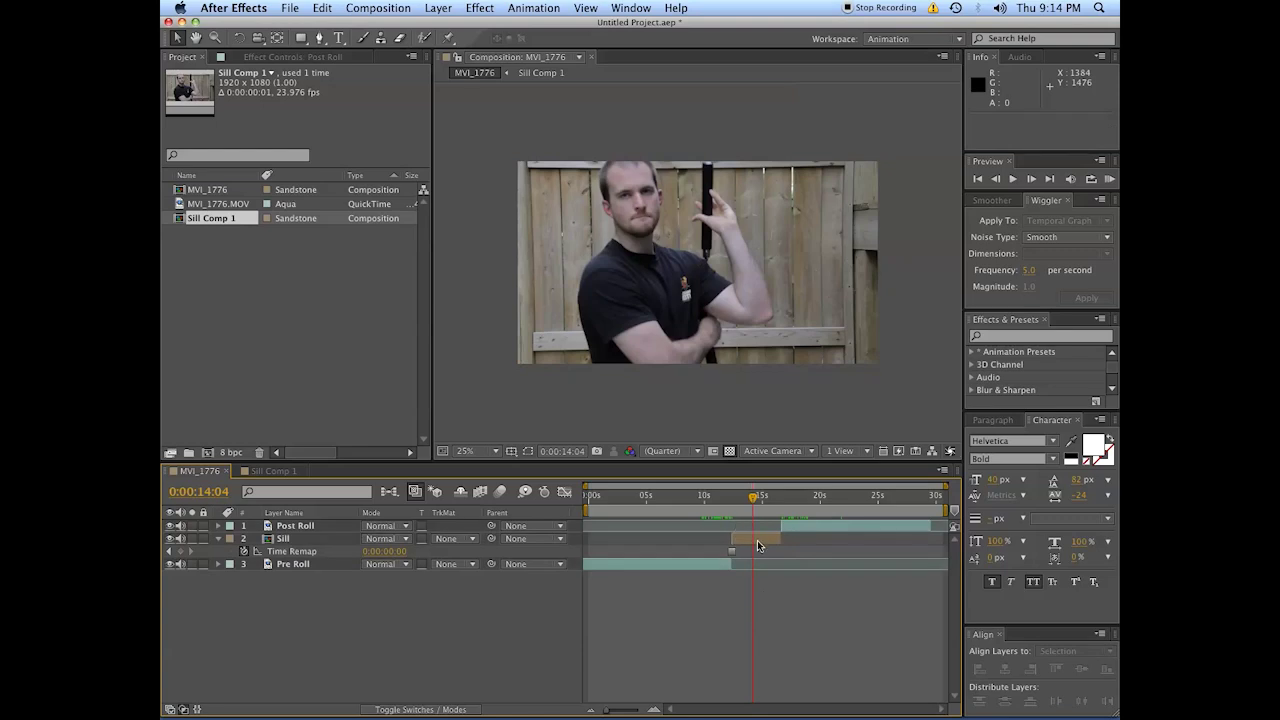
{"action": "left_click", "coordinate": [757, 540]}
{"action": "left_click", "coordinate": [328, 646]}
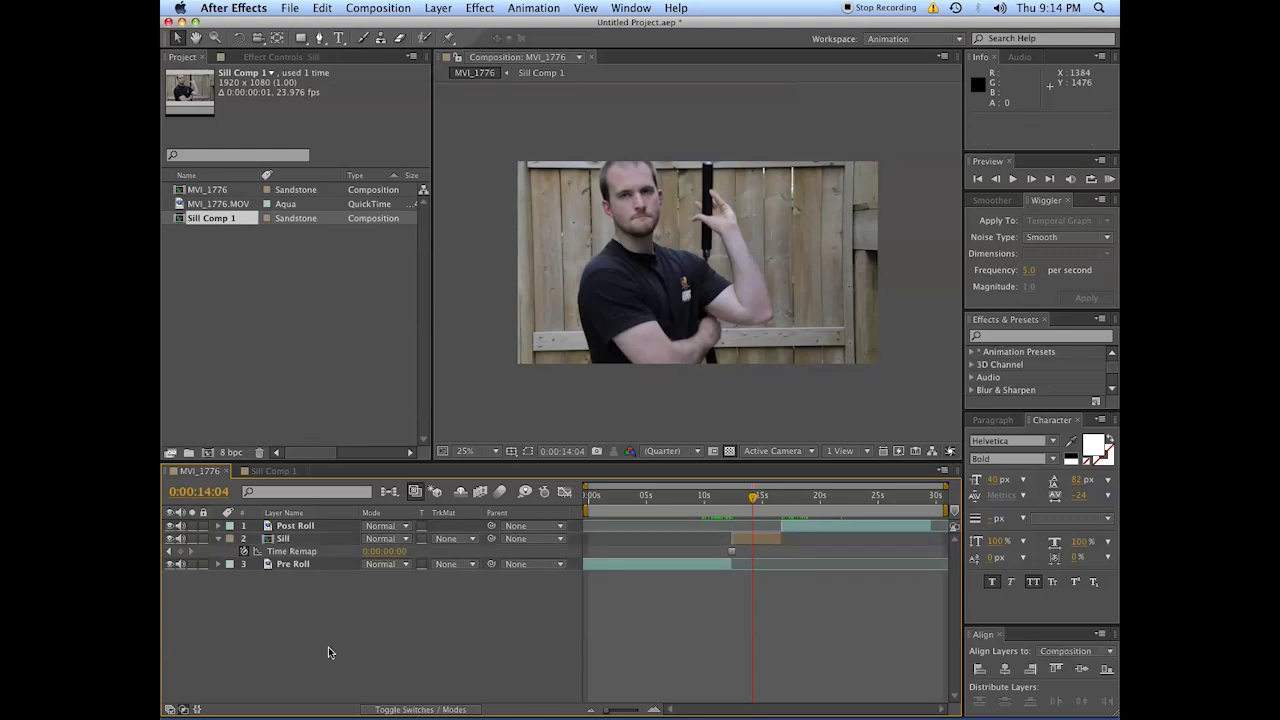
{"action": "left_click", "coordinate": [239, 238]}
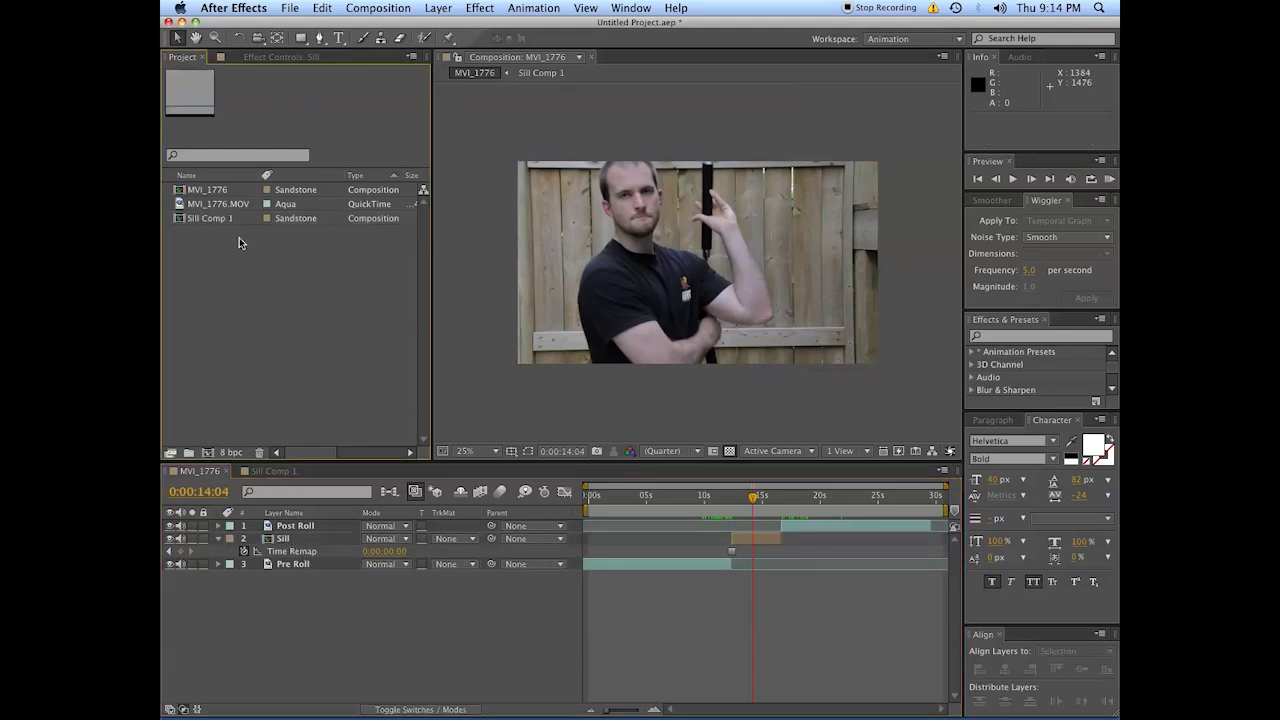
{"action": "left_click", "coordinate": [222, 222]}
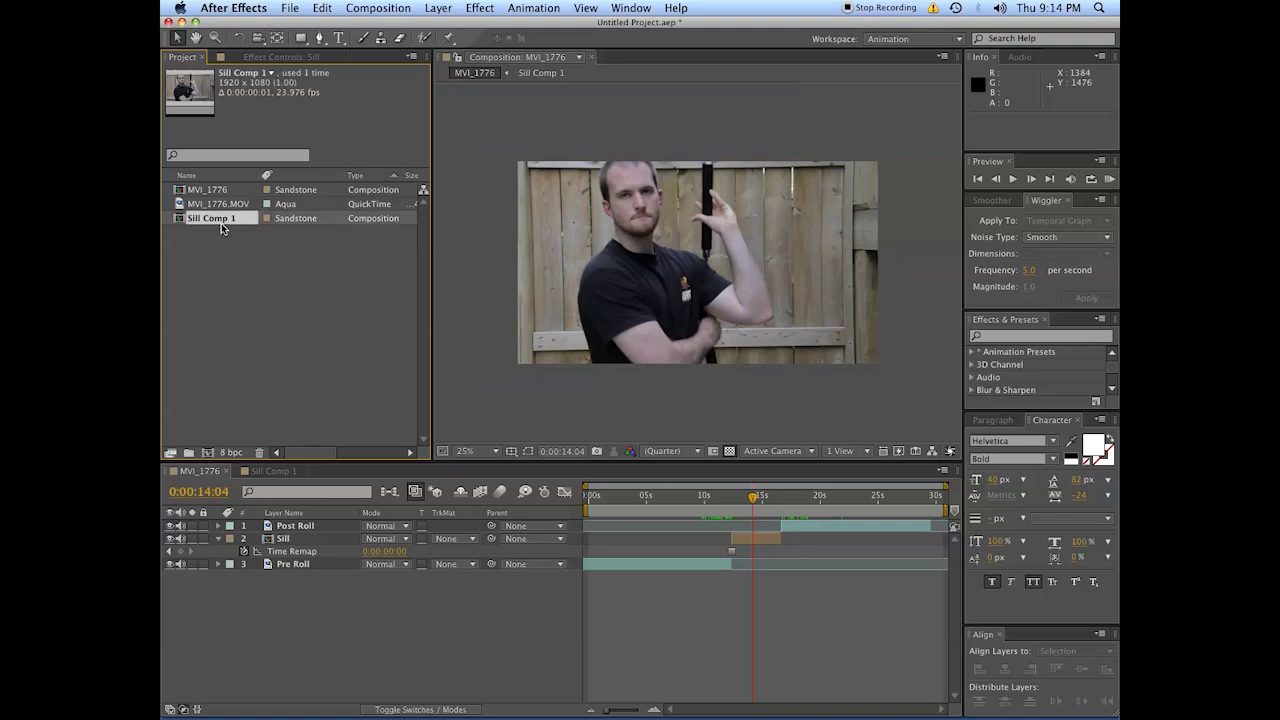
{"action": "left_click", "coordinate": [229, 261]}
{"action": "left_click", "coordinate": [218, 222]}
{"action": "key", "text": "super+d"}
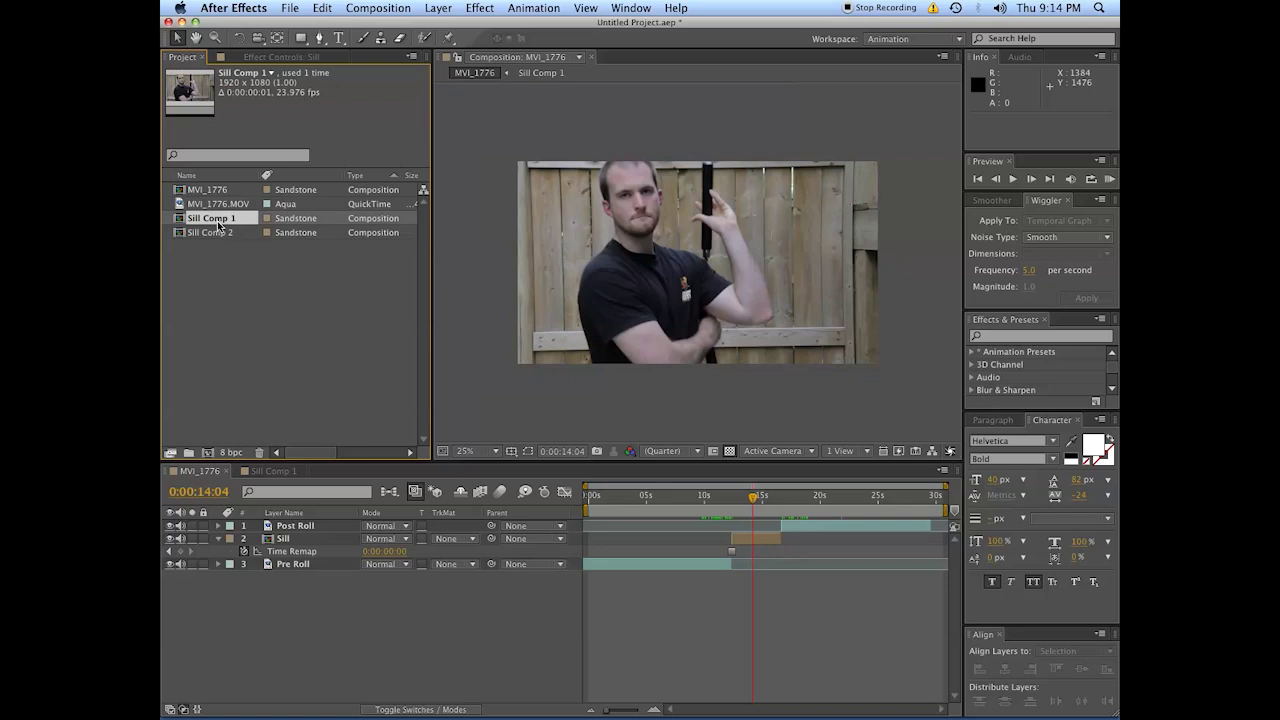
Rename the two comps Sill Bottom and Sill Top
{"action": "key", "text": "Return"}
{"action": "key", "text": "BackSpace"}
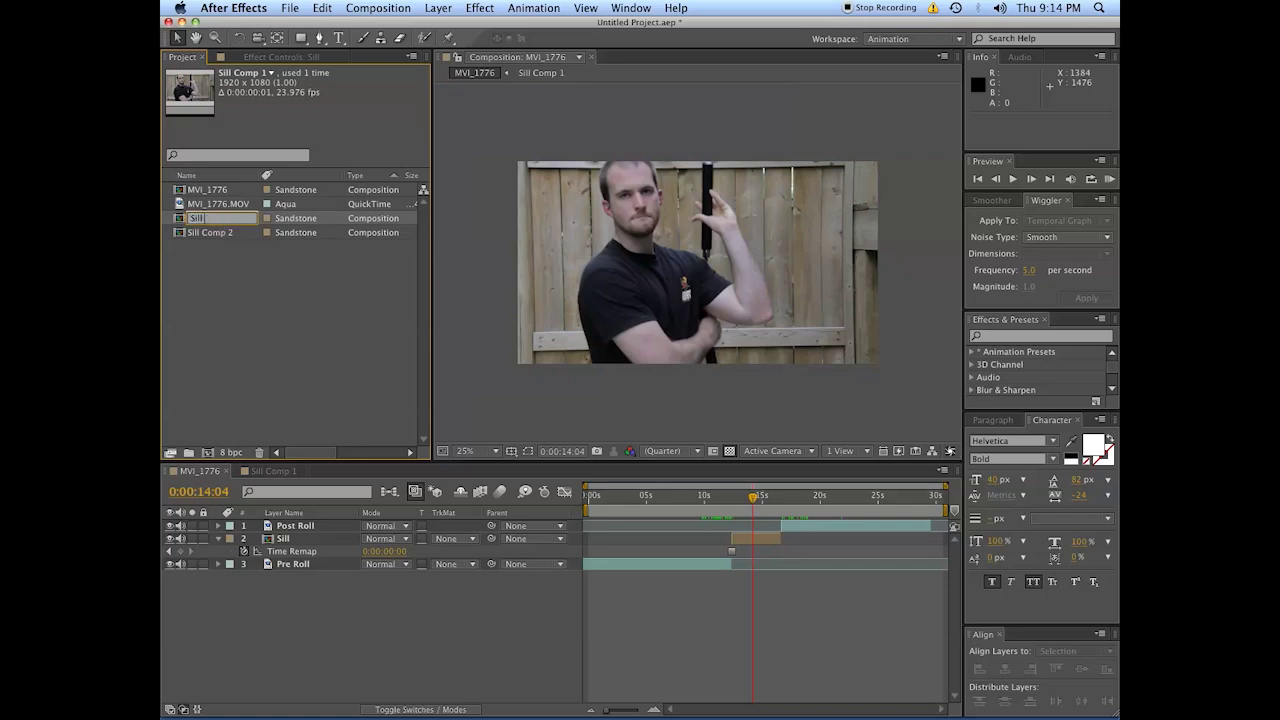
{"action": "type", "text": "Bottom"}
{"action": "key", "text": "Return"}
{"action": "left_click", "coordinate": [212, 236]}
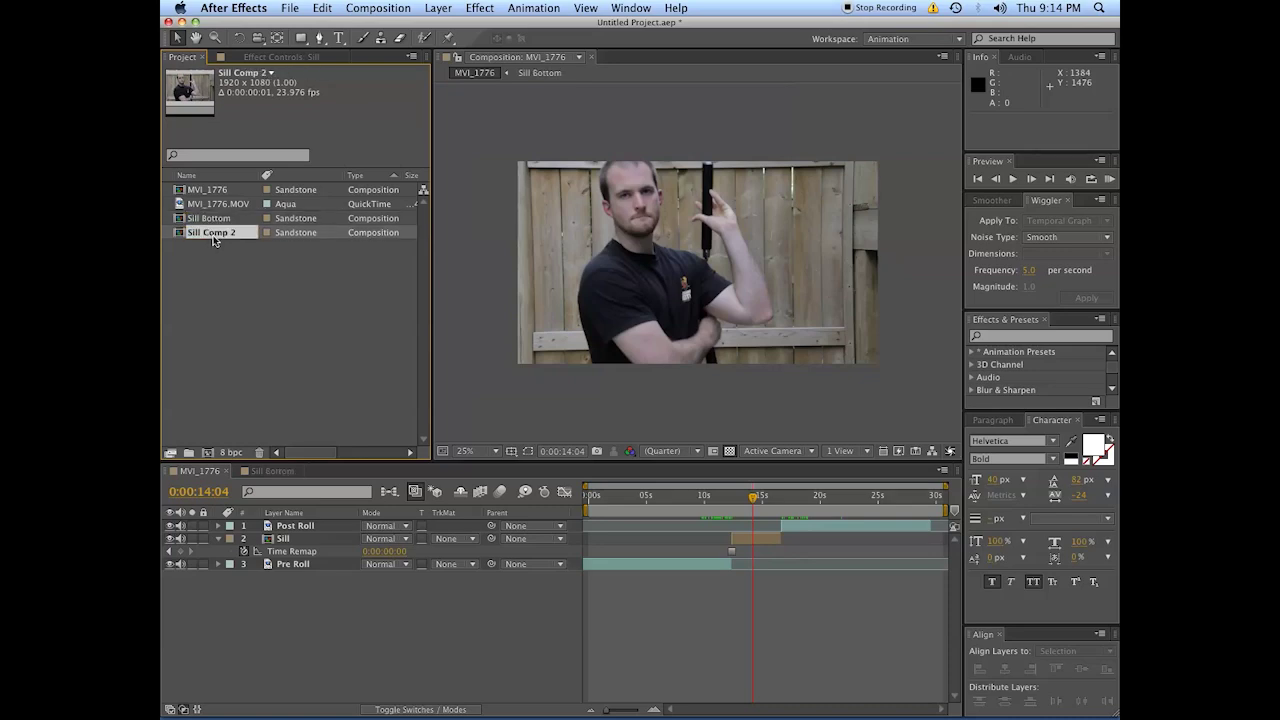
{"action": "key", "text": "Return"}
{"action": "type", "text": "Sill Top"}
{"action": "key", "text": "Return"}
{"action": "left_click", "coordinate": [215, 256]}
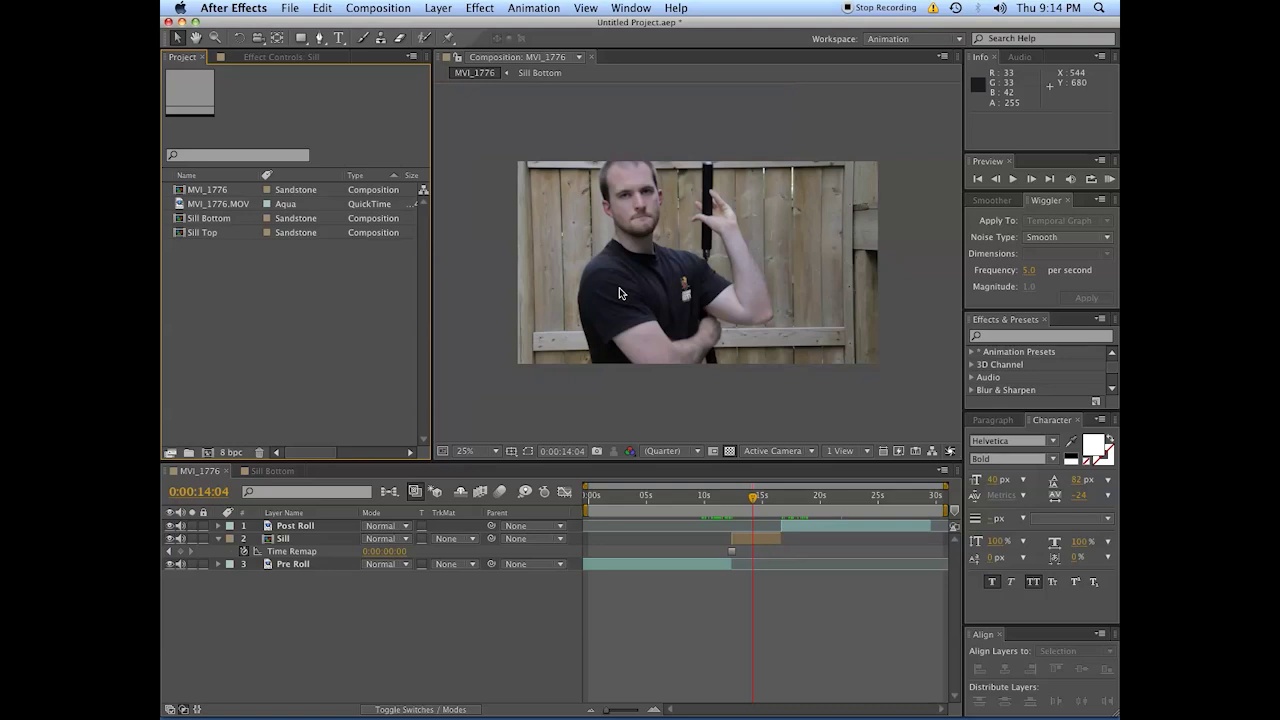
Duplicate the Sill layer, swap the original's source to Sill Bottom and name it Sill Bottom
{"action": "left_click_drag", "start_coordinate": [210, 218], "coordinate": [292, 547]}
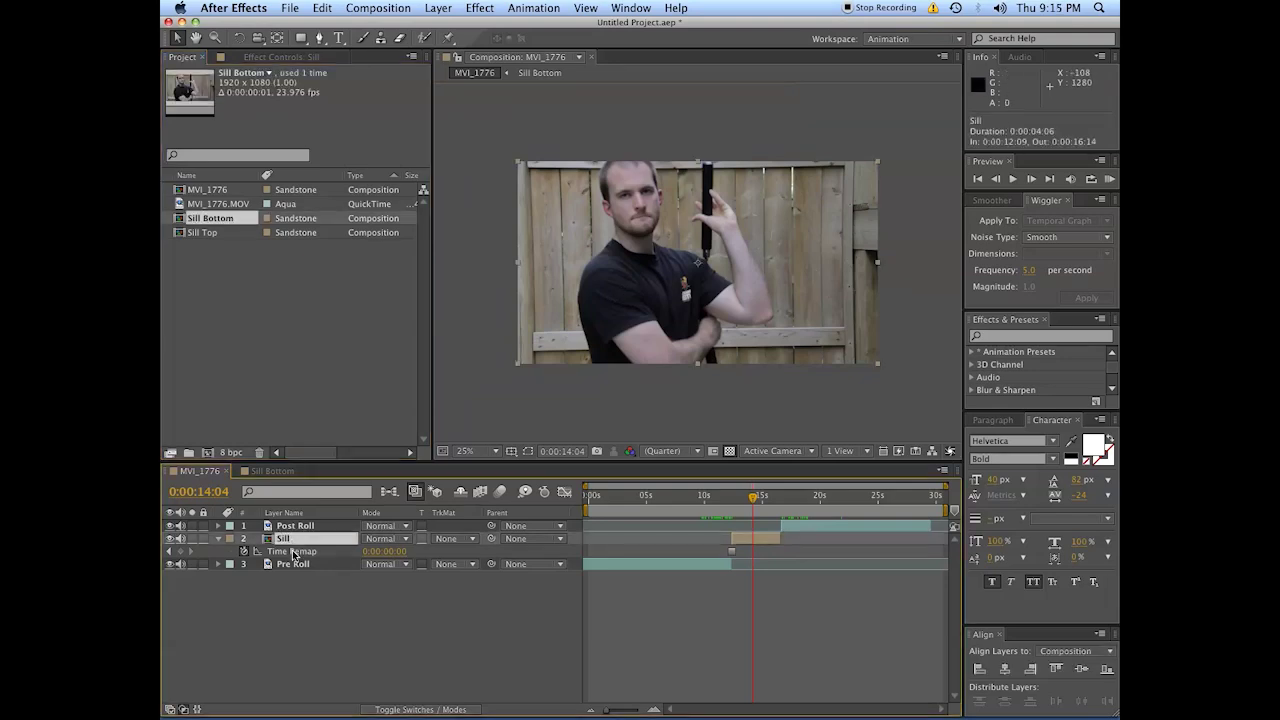
{"action": "key", "text": "super+d"}
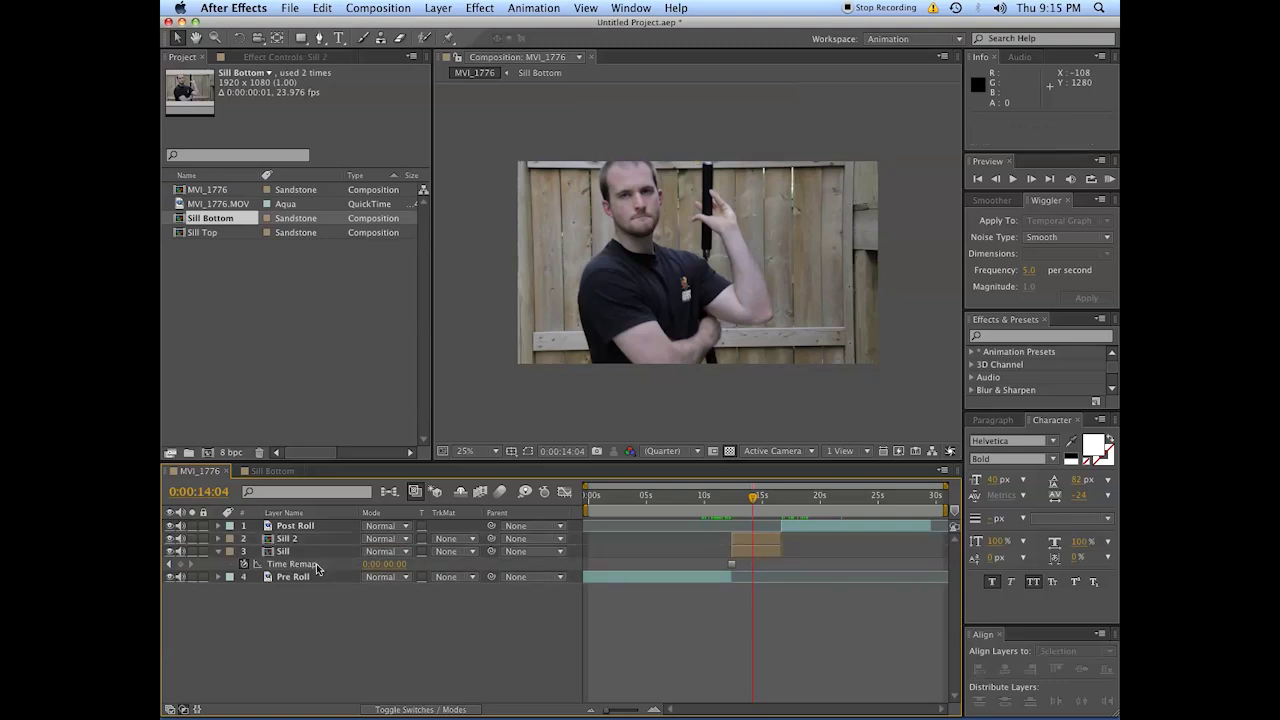
{"action": "left_click", "coordinate": [290, 554]}
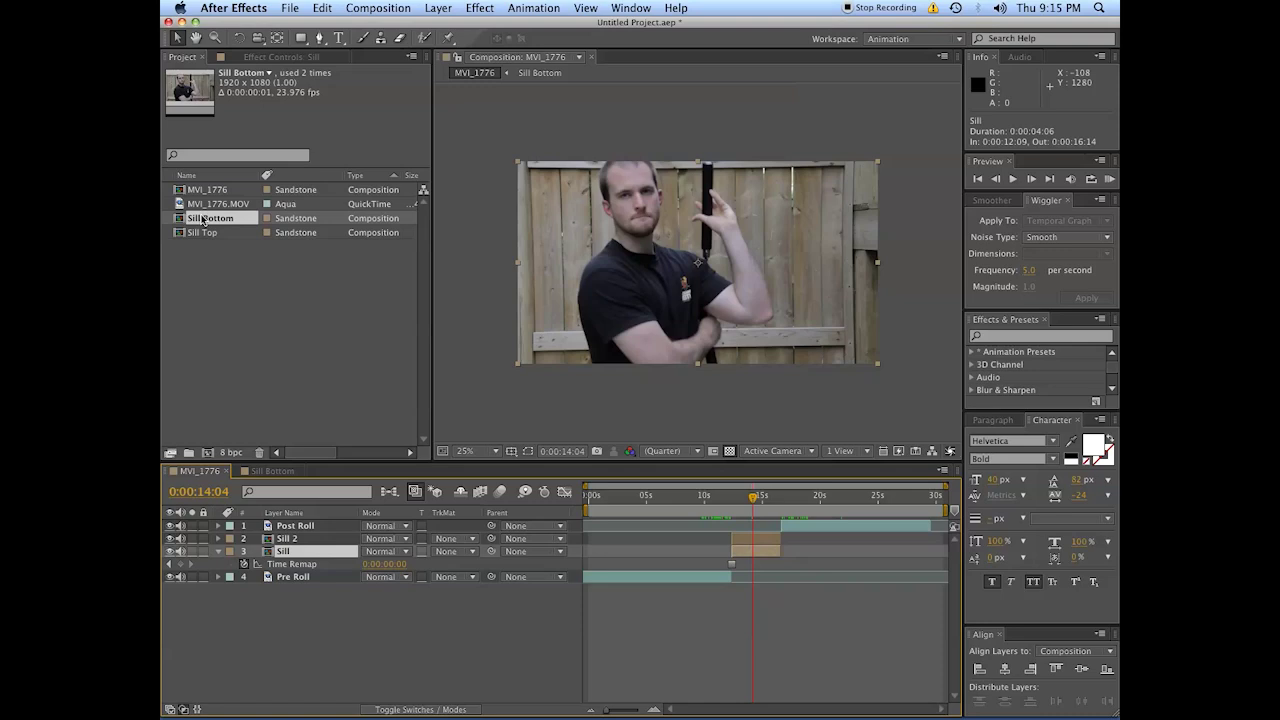
{"action": "left_click_drag", "start_coordinate": [200, 221], "coordinate": [296, 555]}
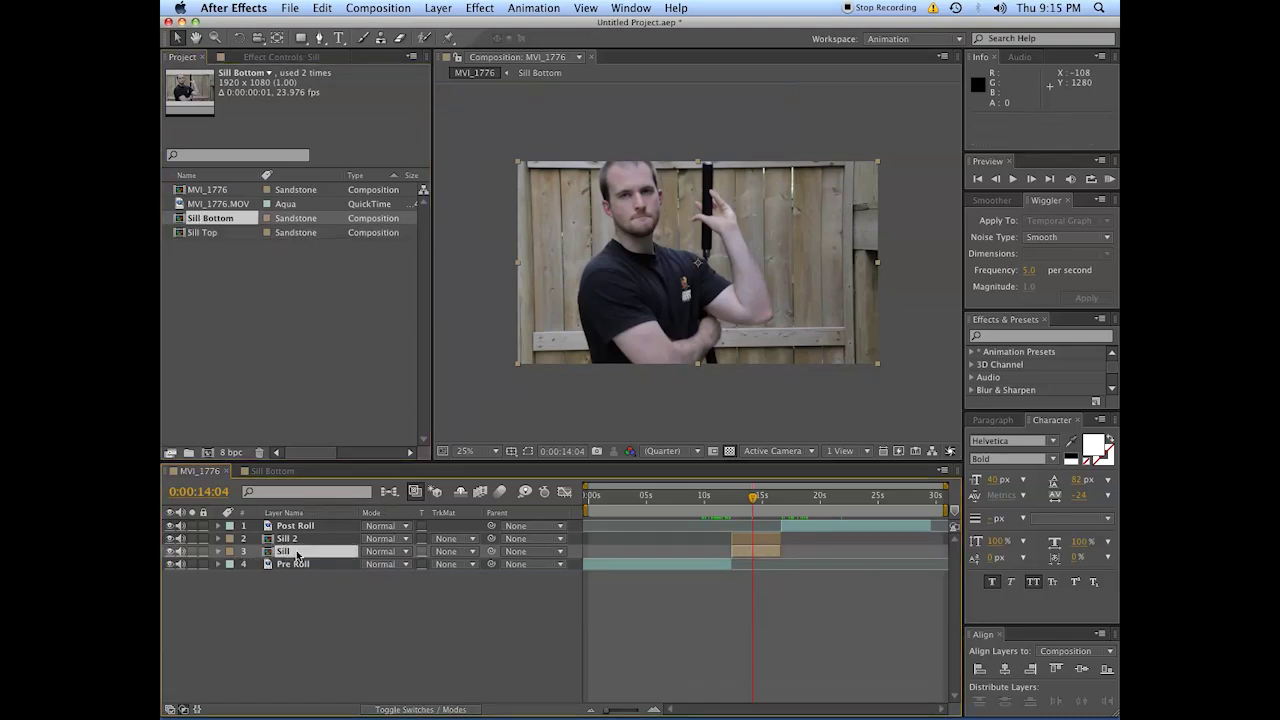
{"action": "key", "text": "Return"}
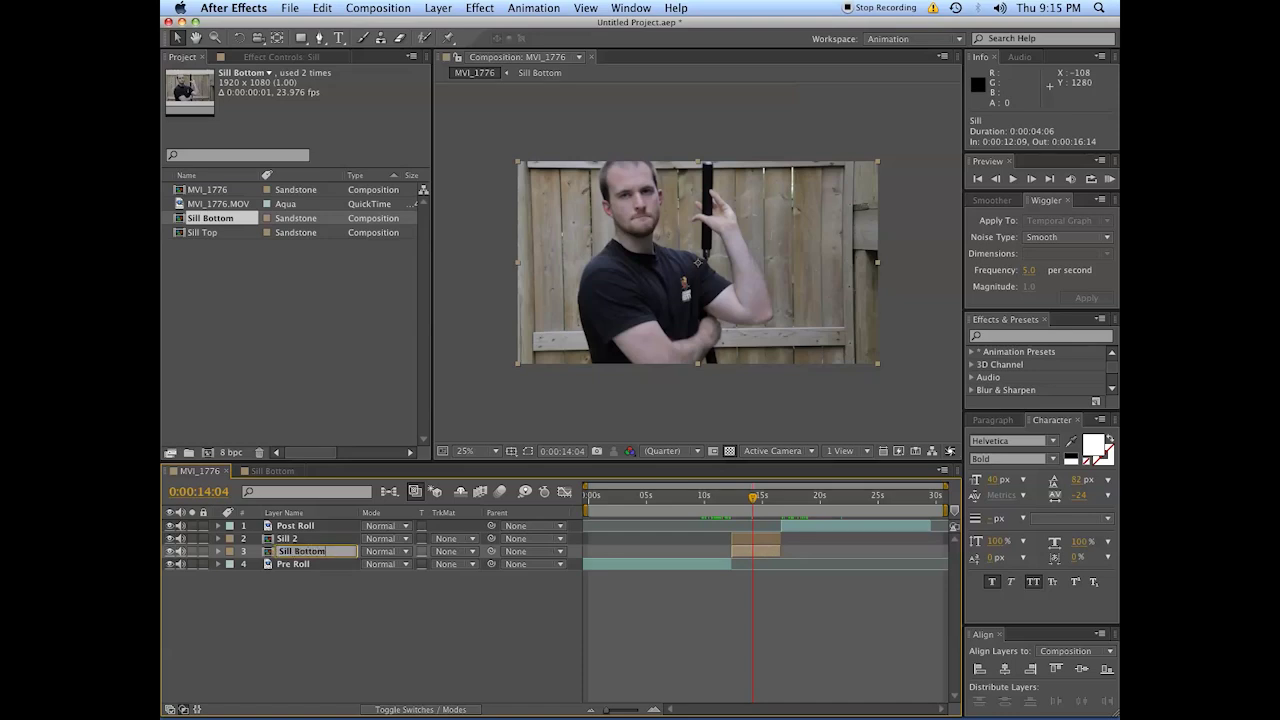
{"action": "type", "text": "Sill Bottom"}
{"action": "key", "text": "Return"}
Swap the Sill 2 layer's source to Sill Top and name it Sill Top
{"action": "key", "text": "super+Up"}
{"action": "key", "text": "Return"}
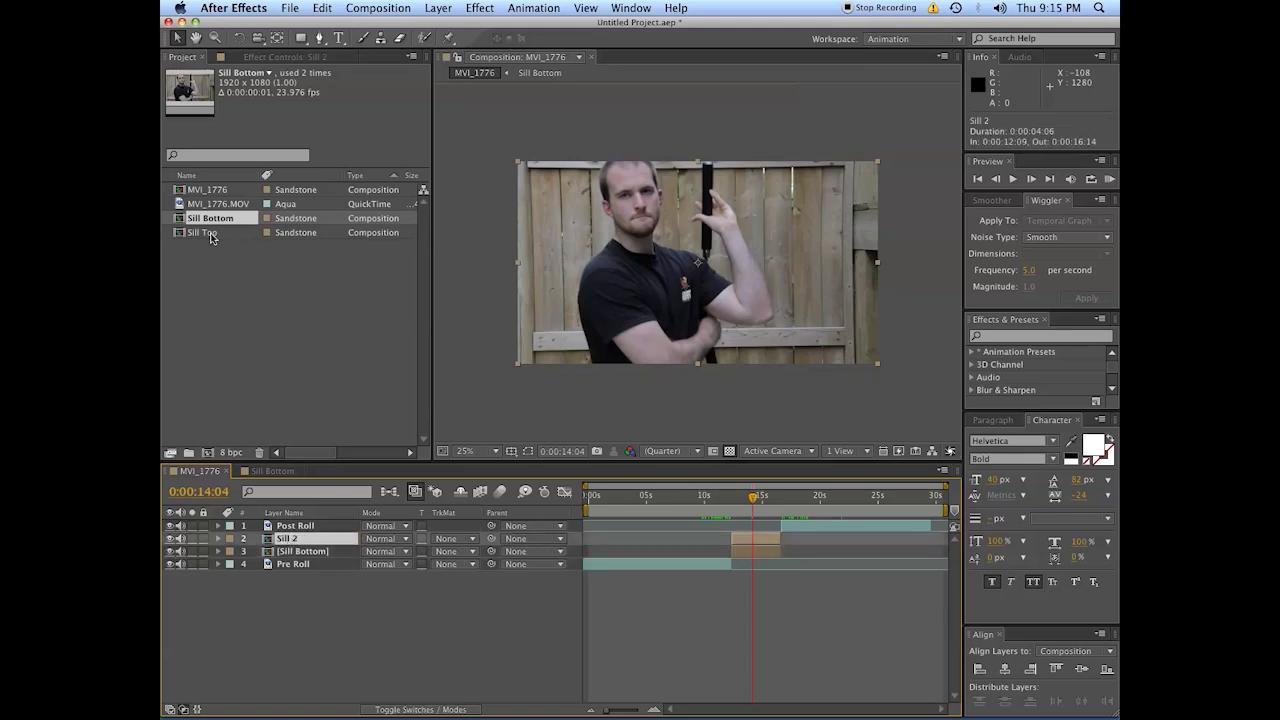
{"action": "left_click_drag", "start_coordinate": [210, 237], "coordinate": [289, 541]}
{"action": "key", "text": "Return"}
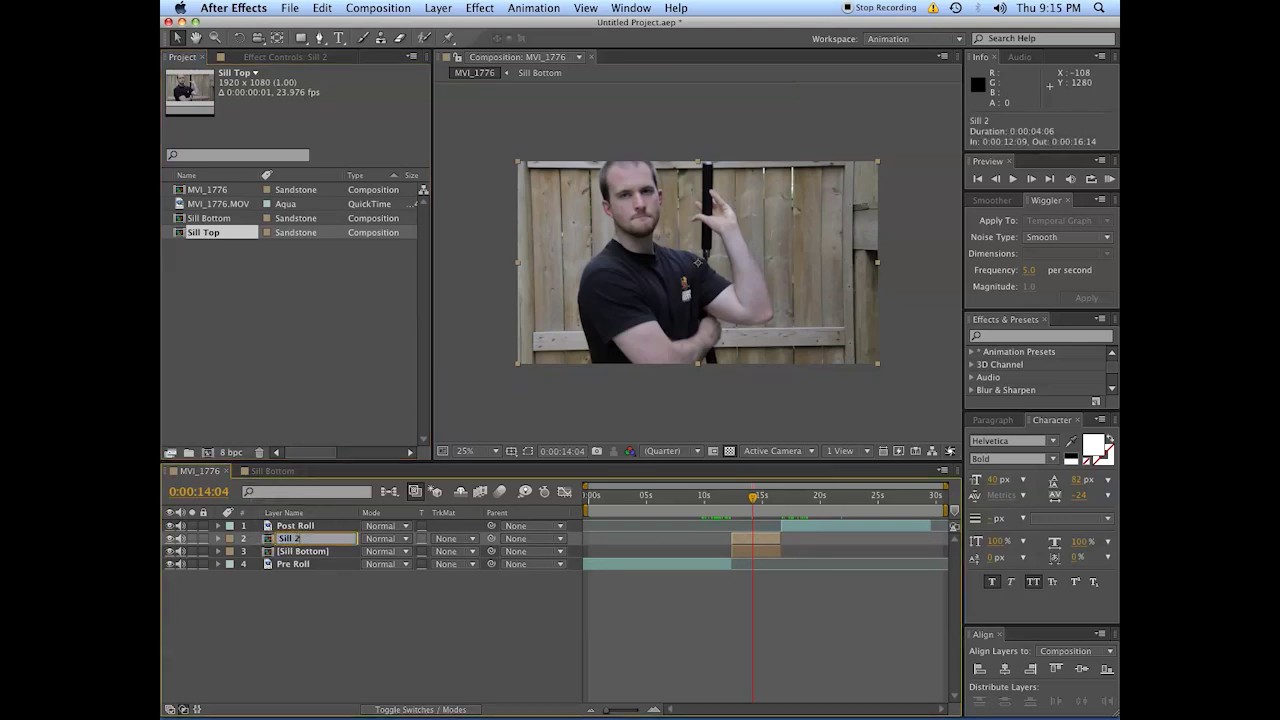
{"action": "type", "text": "Sill Top"}
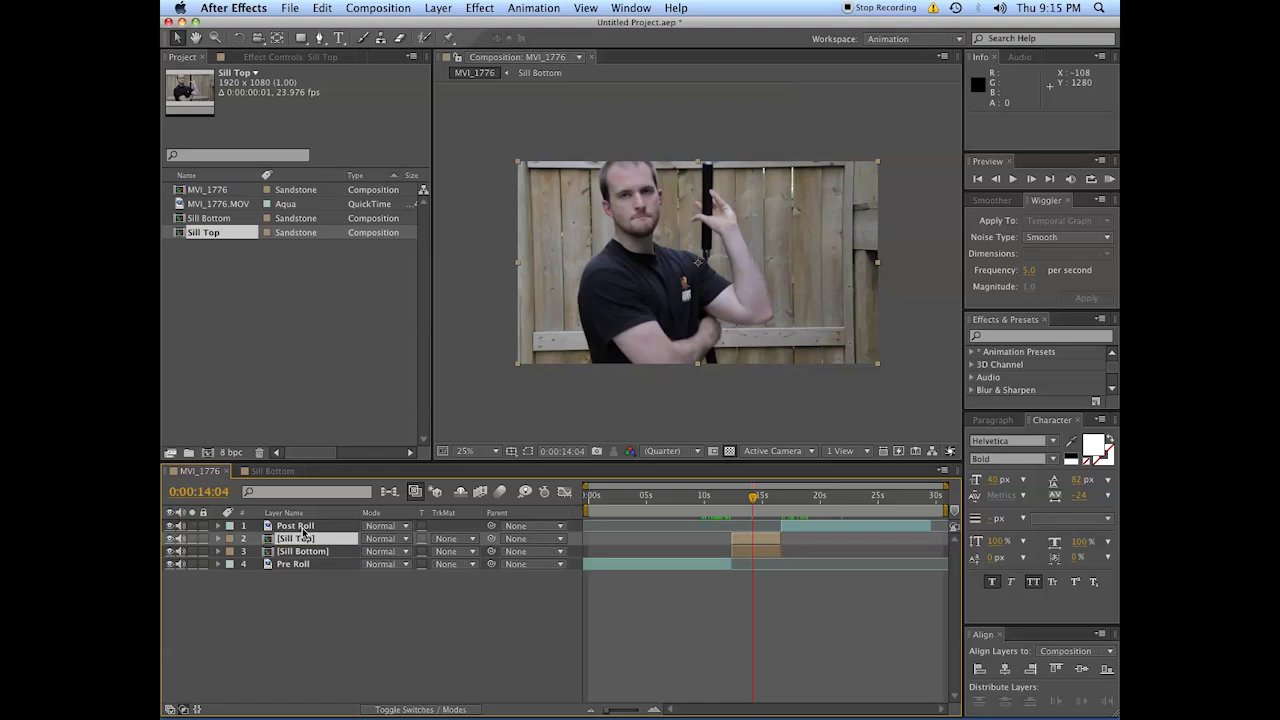
{"action": "left_click", "coordinate": [397, 631]}
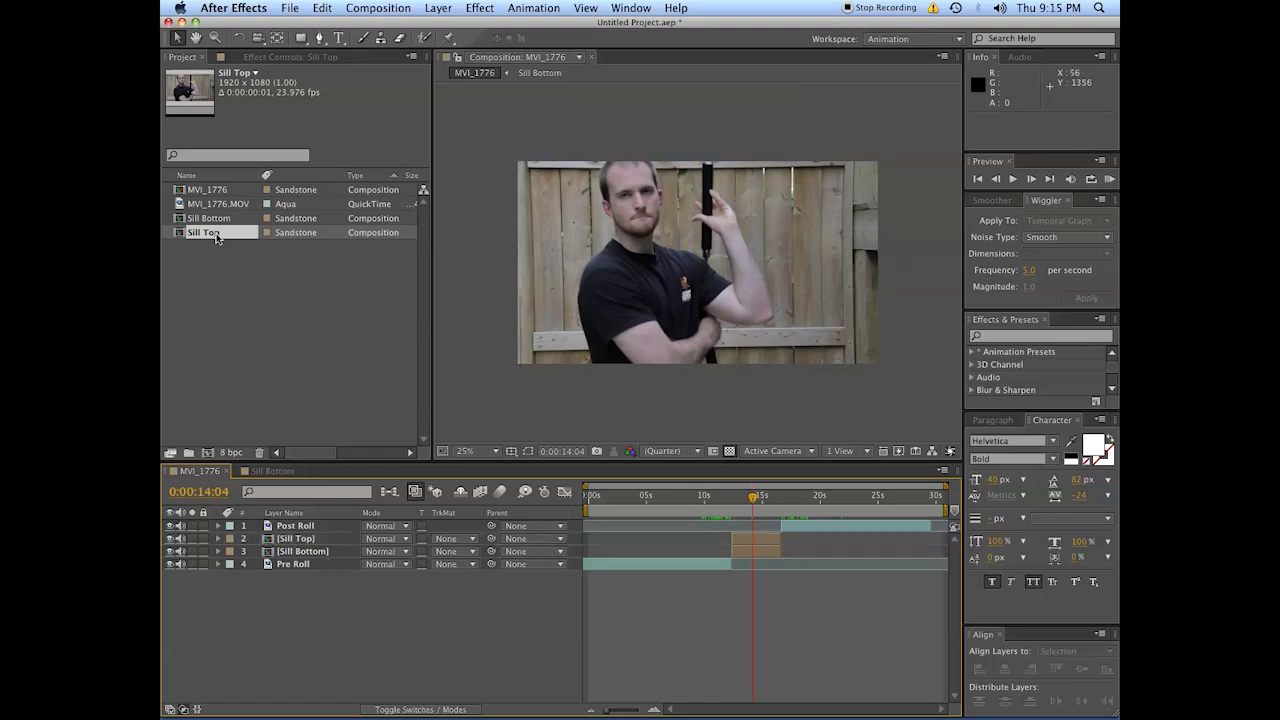
Open the Sill Top composition and its MVI_1776.MOV layer in a widened Layer panel
{"action": "double_click", "coordinate": [181, 236]}
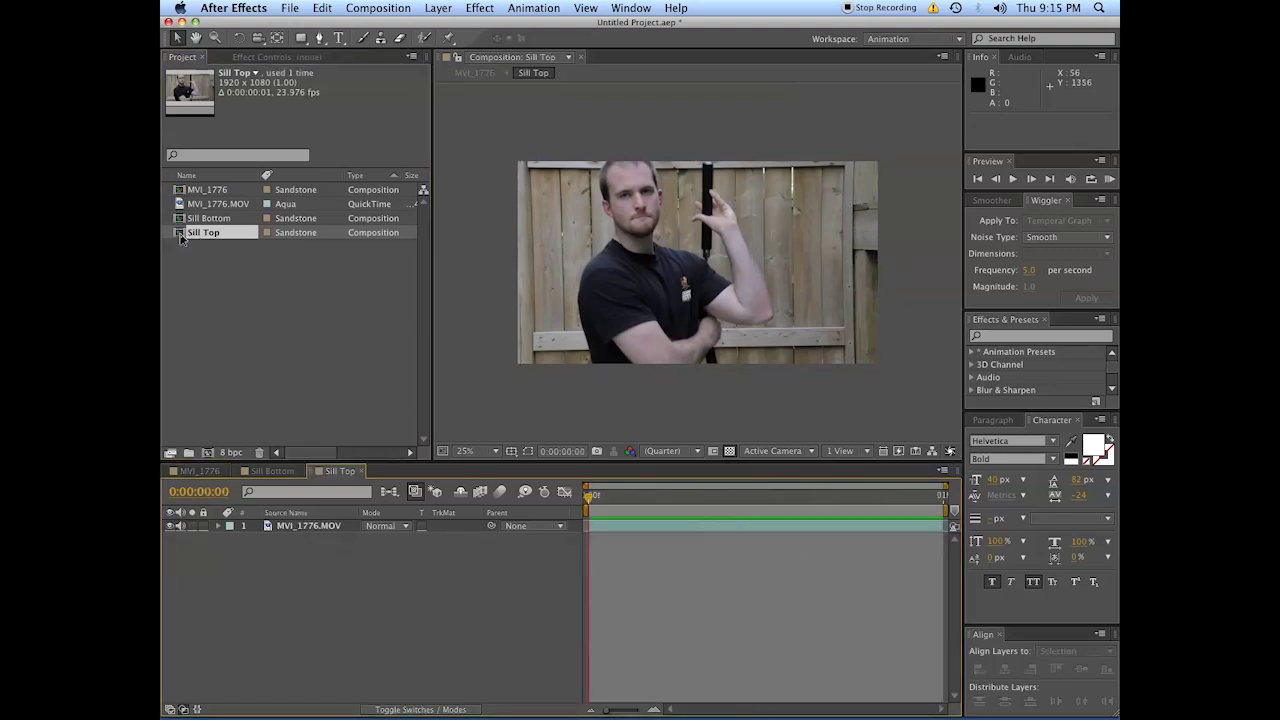
{"action": "left_click", "coordinate": [646, 526]}
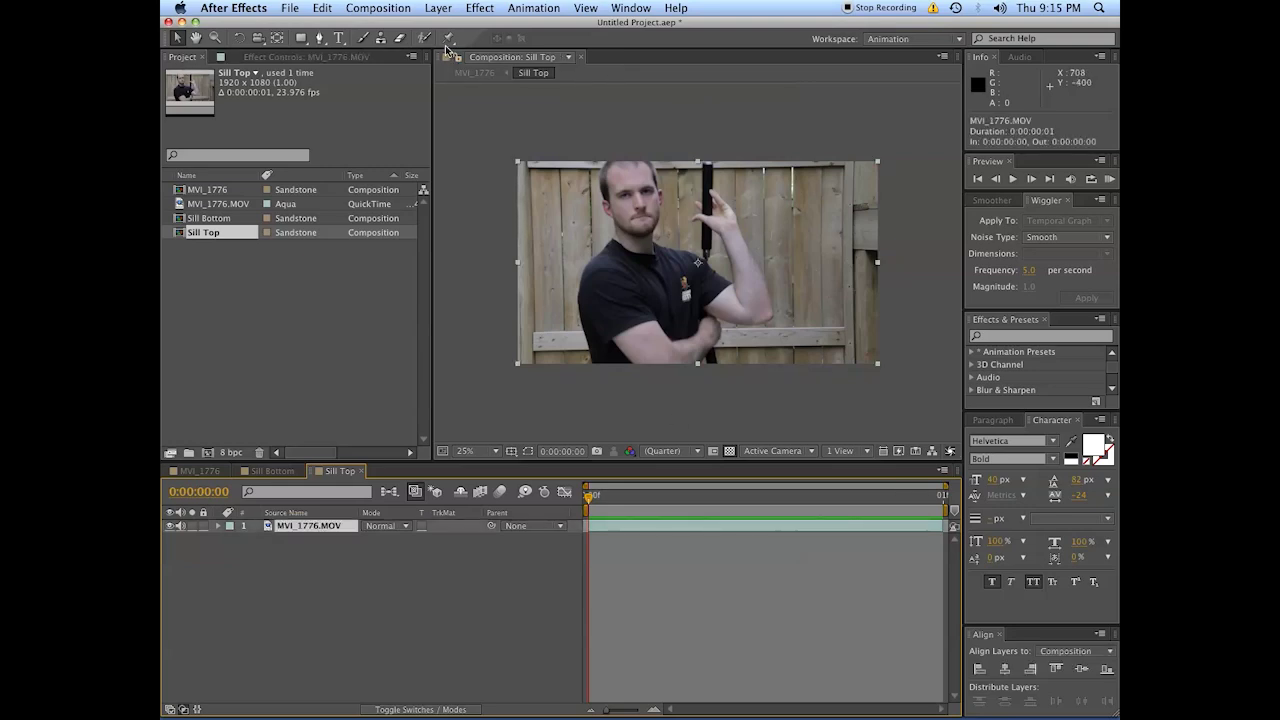
{"action": "double_click", "coordinate": [664, 524]}
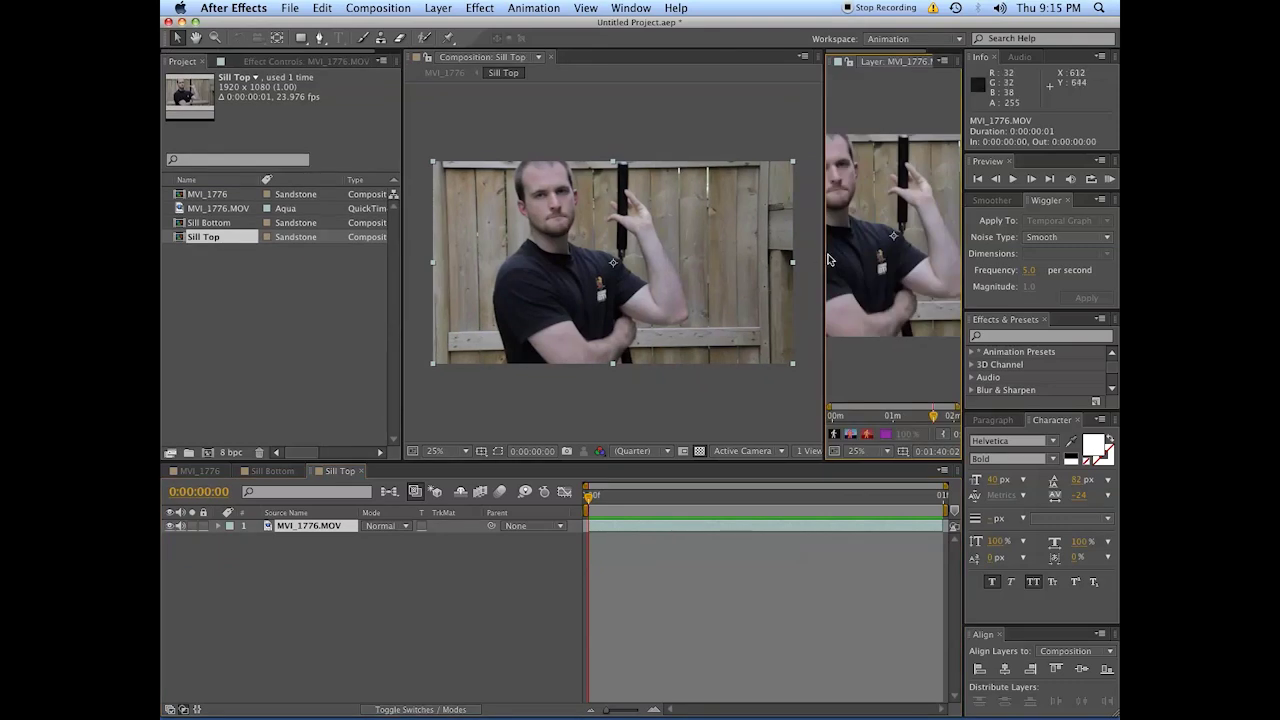
{"action": "left_click_drag", "start_coordinate": [826, 256], "coordinate": [607, 272]}
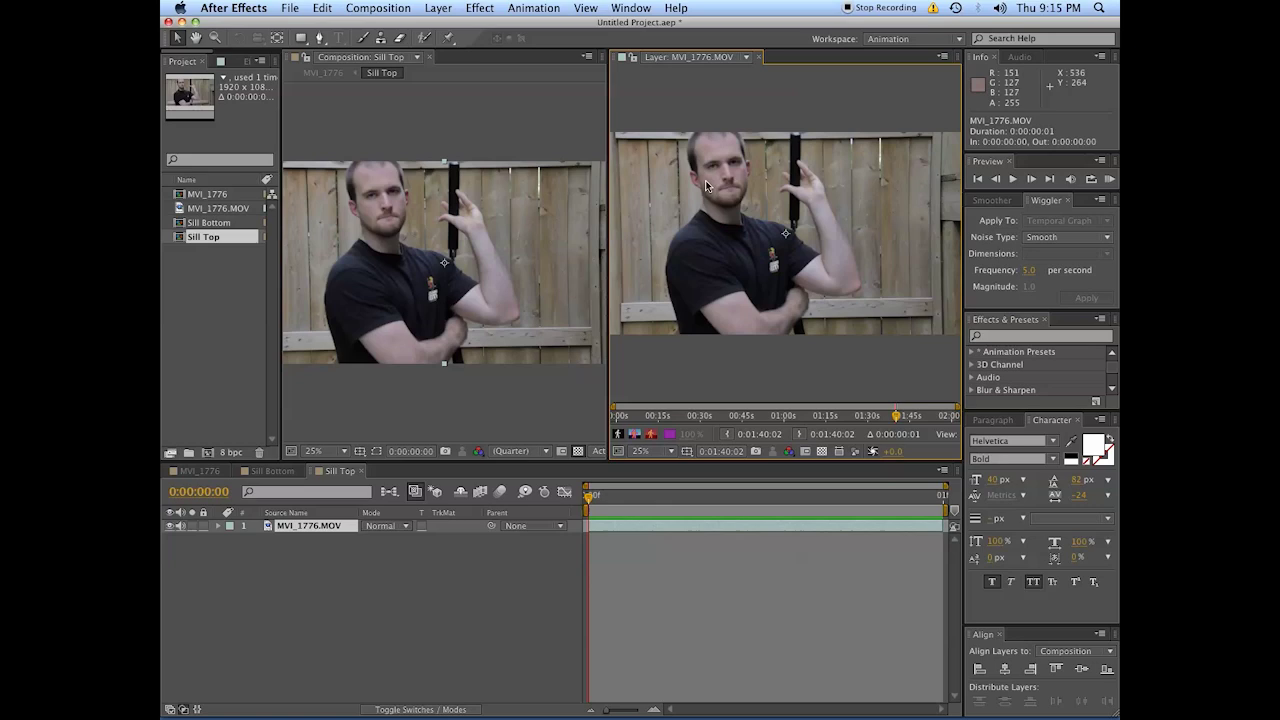
Switch to the Roto Brush tool and enlarge the Layer panel further
{"action": "left_click", "coordinate": [424, 38]}
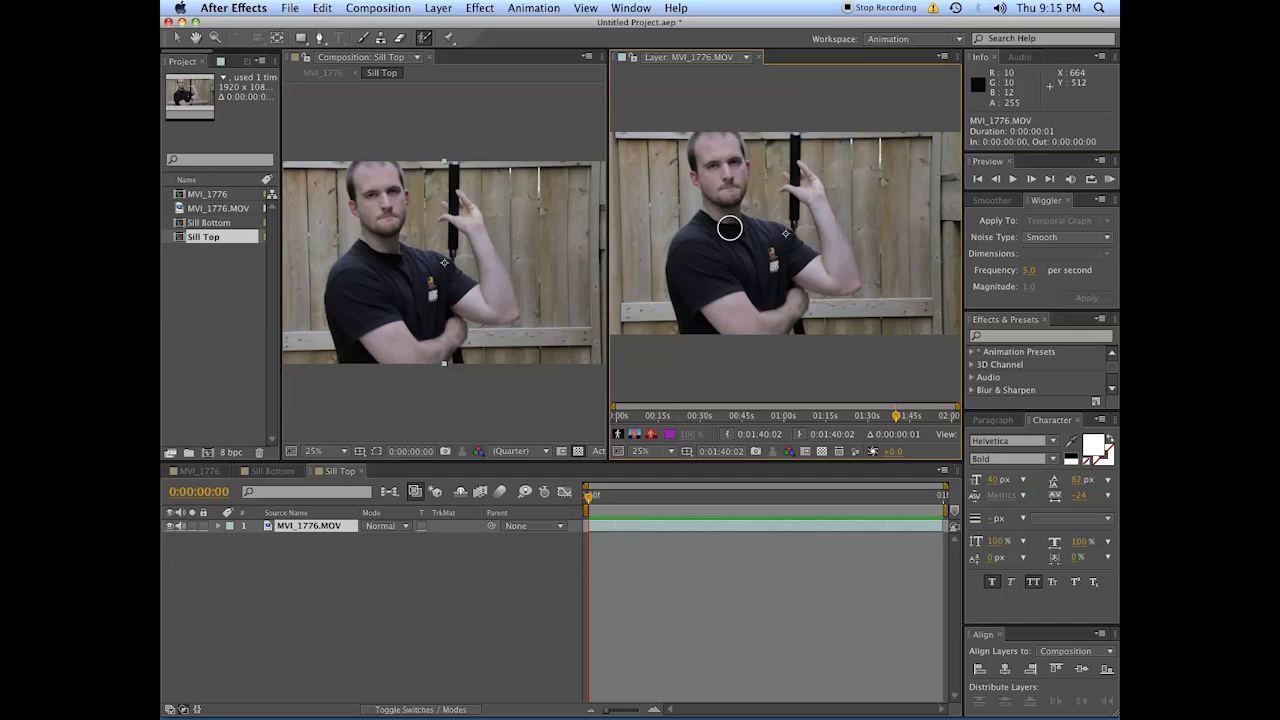
{"action": "scroll", "coordinate": [729, 228], "scroll_direction": "up", "scroll_amount": 2}
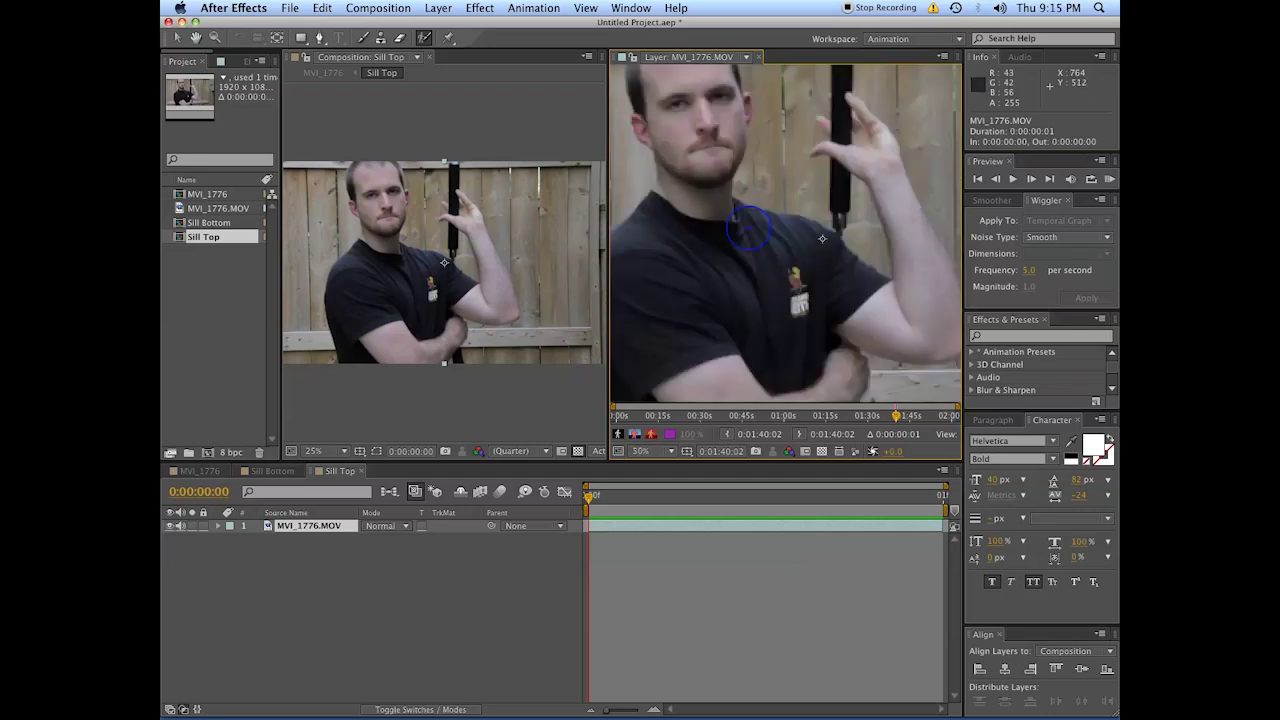
{"action": "left_click_drag", "start_coordinate": [610, 430], "coordinate": [290, 648]}
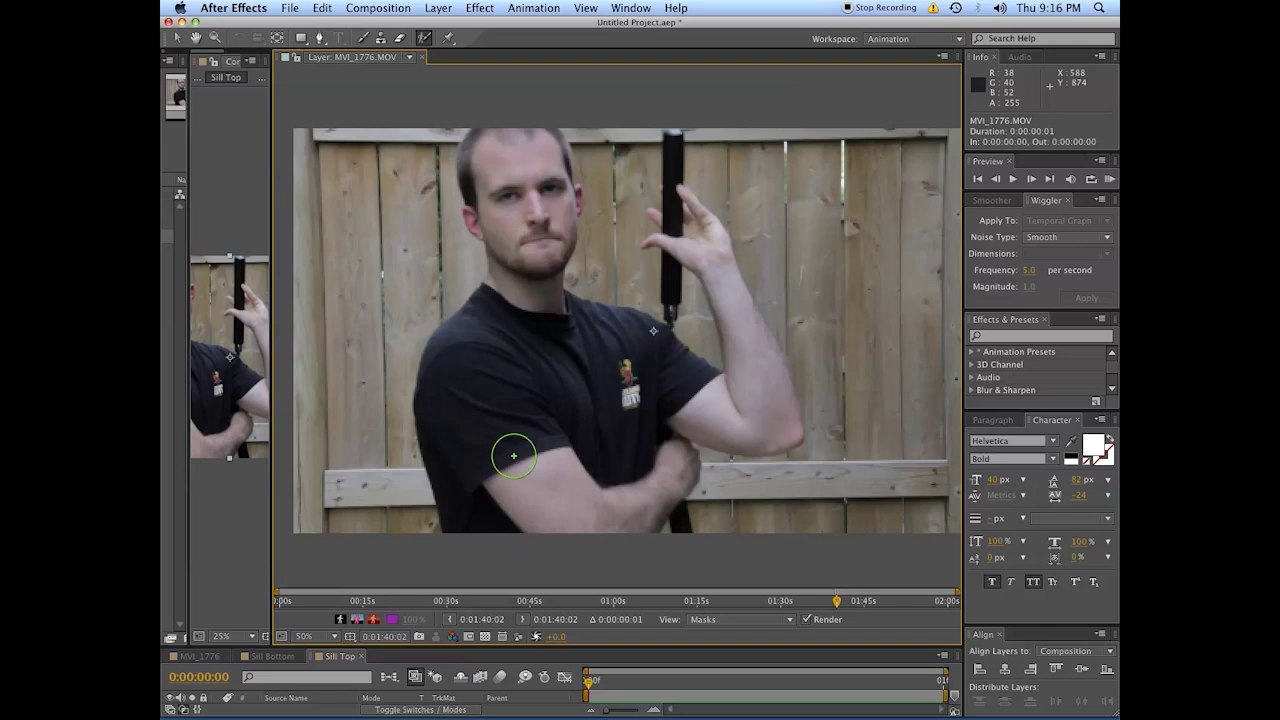
Paint the man's face, torso, upper arm and raised hand as foreground, subtracting fence by head and stick
{"action": "mouse_move", "coordinate": [514, 126]}
{"action": "left_mouse_down"}
{"action": "mouse_move", "coordinate": [512, 428]}
{"action": "mouse_move", "coordinate": [569, 548]}
{"action": "mouse_move", "coordinate": [605, 568]}
{"action": "left_mouse_up"}
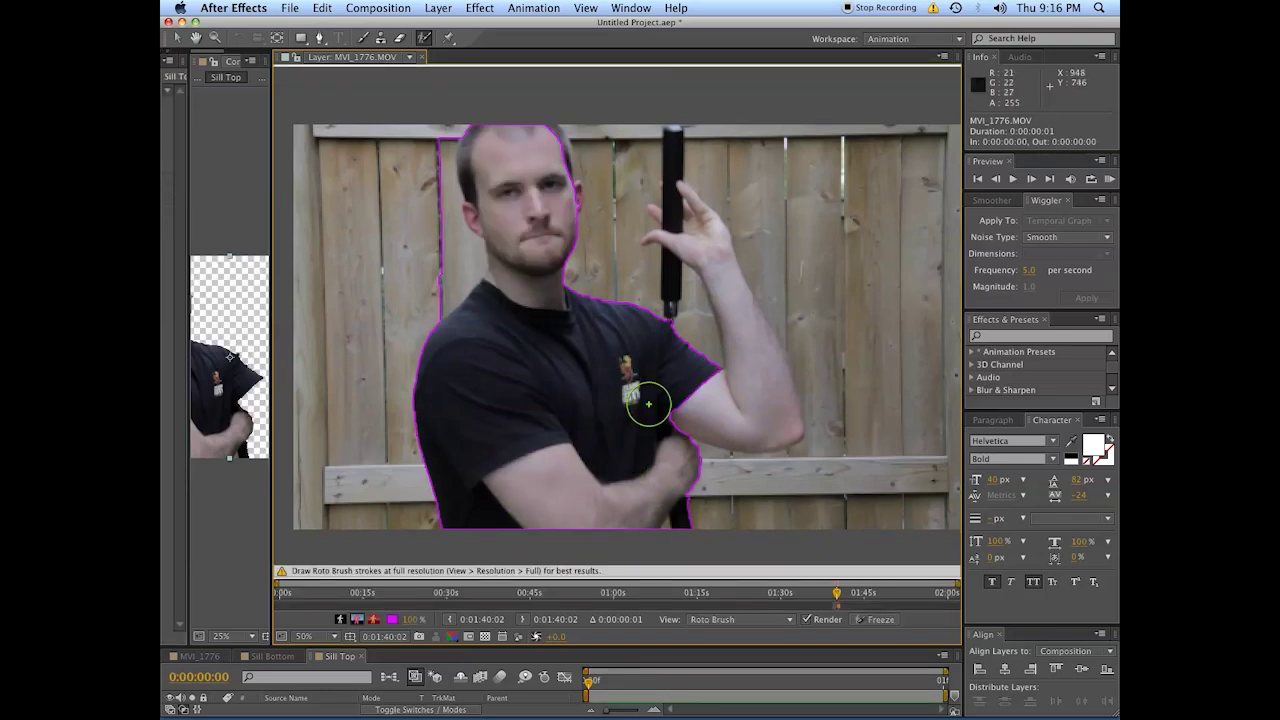
{"action": "mouse_move", "coordinate": [672, 390]}
{"action": "left_mouse_down"}
{"action": "mouse_move", "coordinate": [750, 413]}
{"action": "mouse_move", "coordinate": [742, 308]}
{"action": "left_mouse_up"}
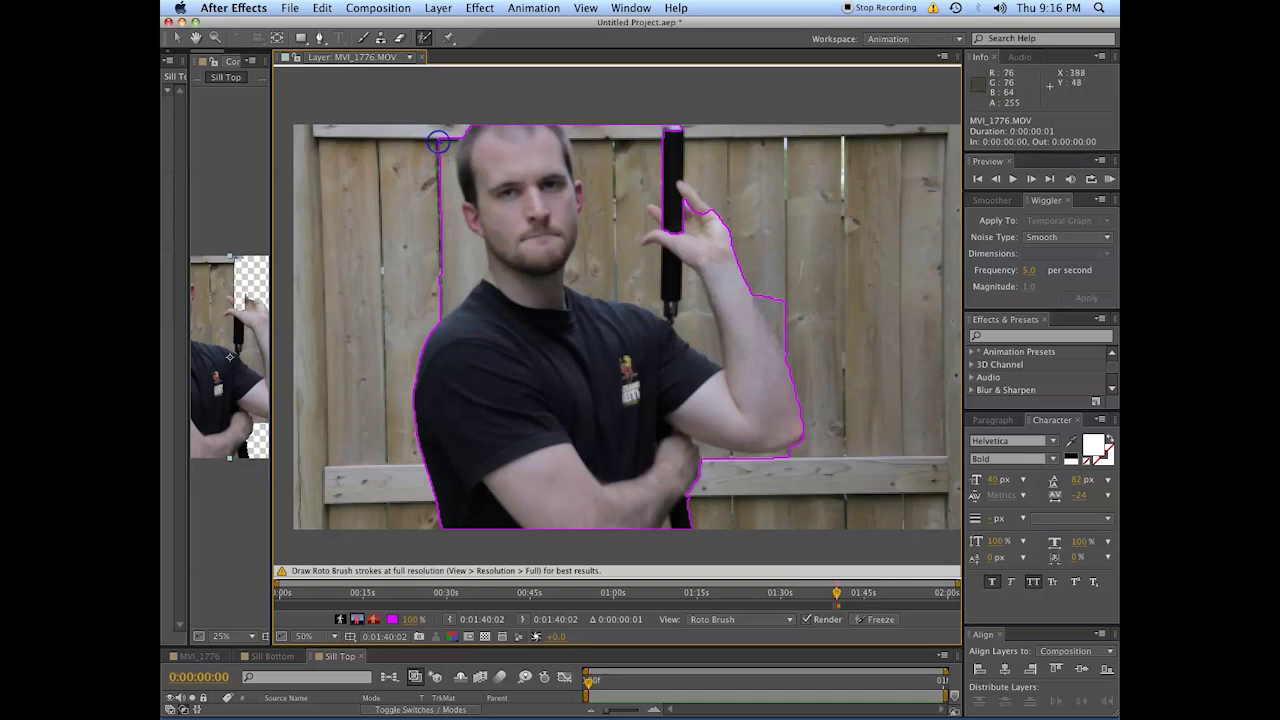
{"action": "left_click_drag", "start_coordinate": [436, 132], "coordinate": [440, 194]}
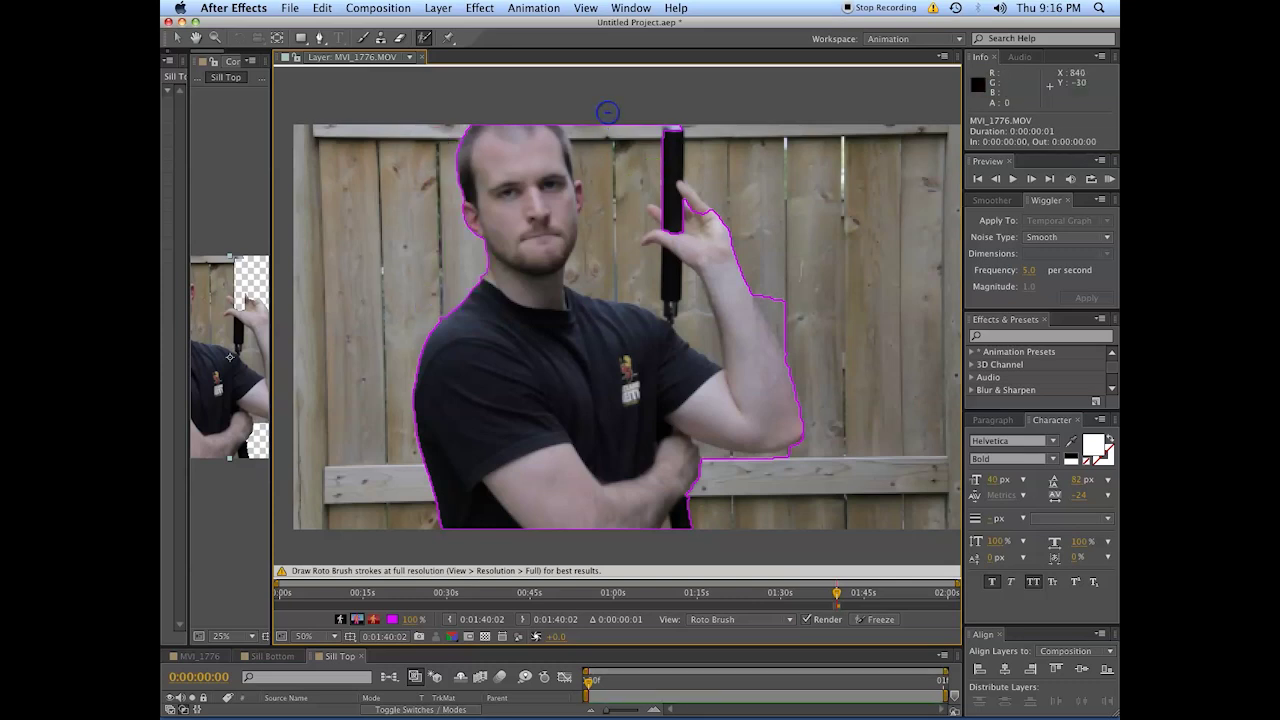
{"action": "left_click_drag", "start_coordinate": [608, 114], "coordinate": [609, 235]}
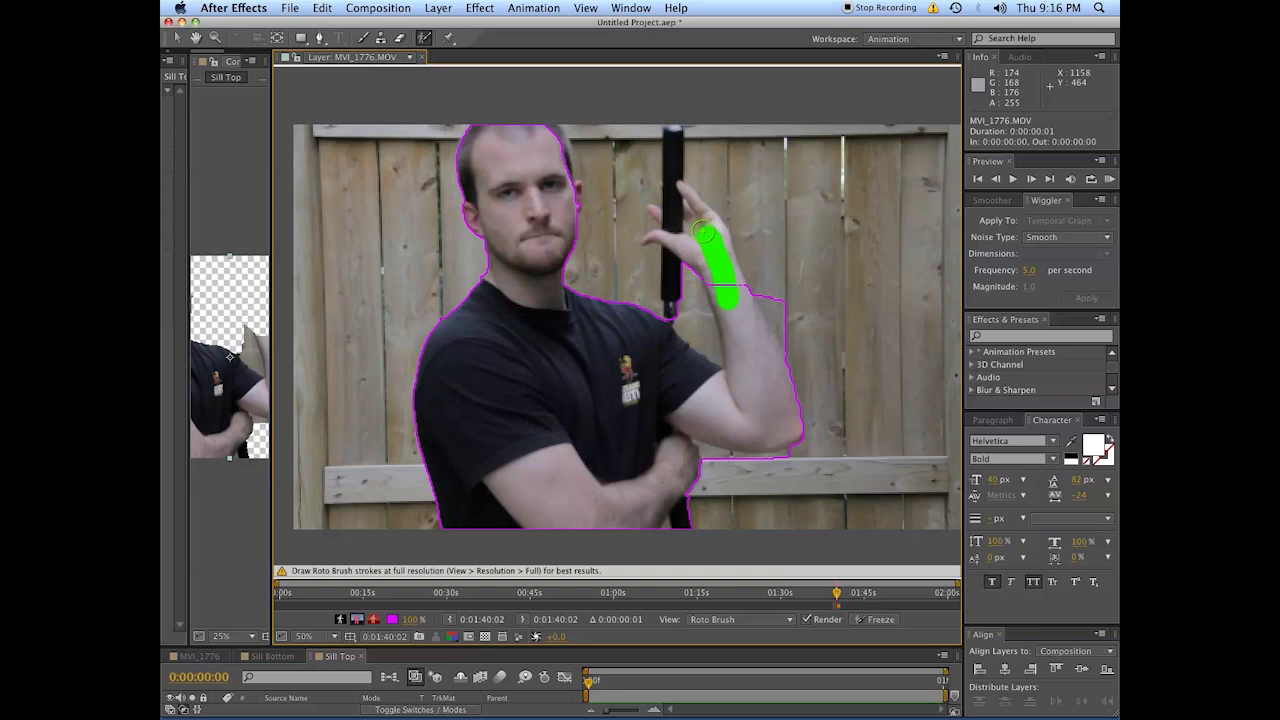
{"action": "left_click_drag", "start_coordinate": [705, 233], "coordinate": [705, 233]}
Tighten the matte around the arm, elbow and hand, adding the black stick and top of head
{"action": "left_click_drag", "start_coordinate": [766, 268], "coordinate": [795, 330]}
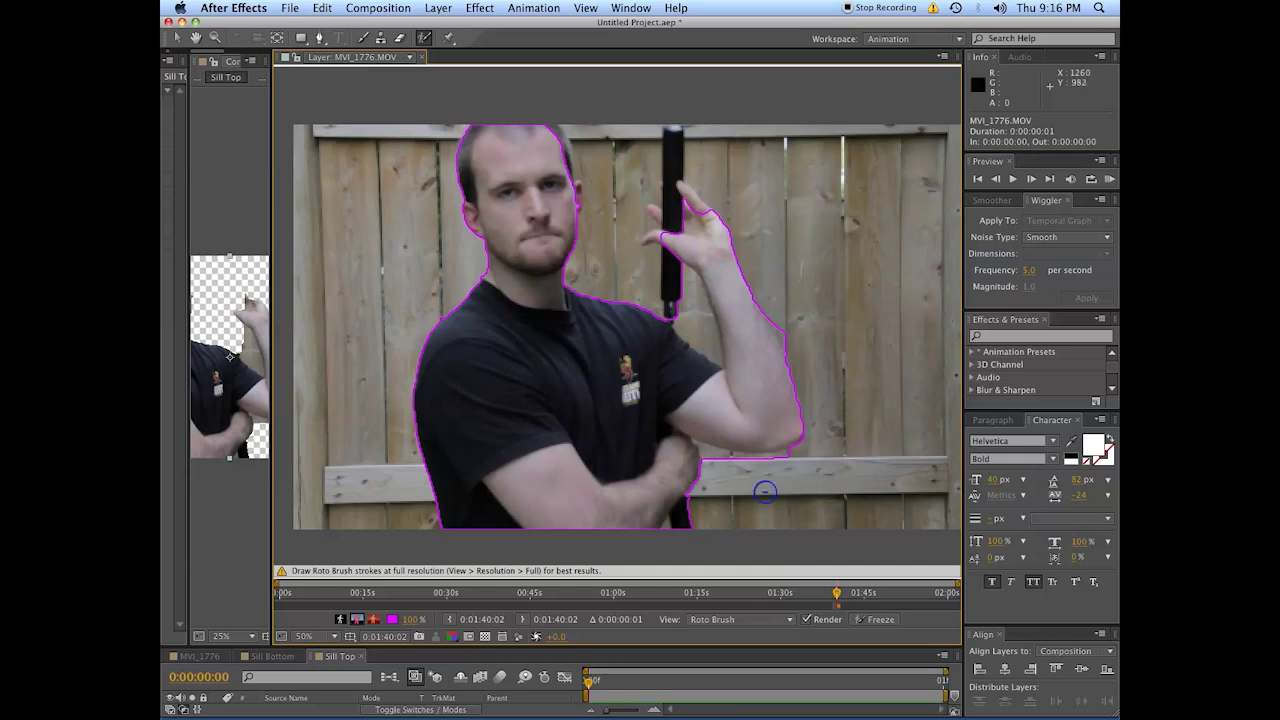
{"action": "left_click_drag", "start_coordinate": [765, 492], "coordinate": [706, 456]}
{"action": "left_click_drag", "start_coordinate": [800, 458], "coordinate": [730, 468]}
{"action": "left_click", "coordinate": [687, 311], "text": "alt"}
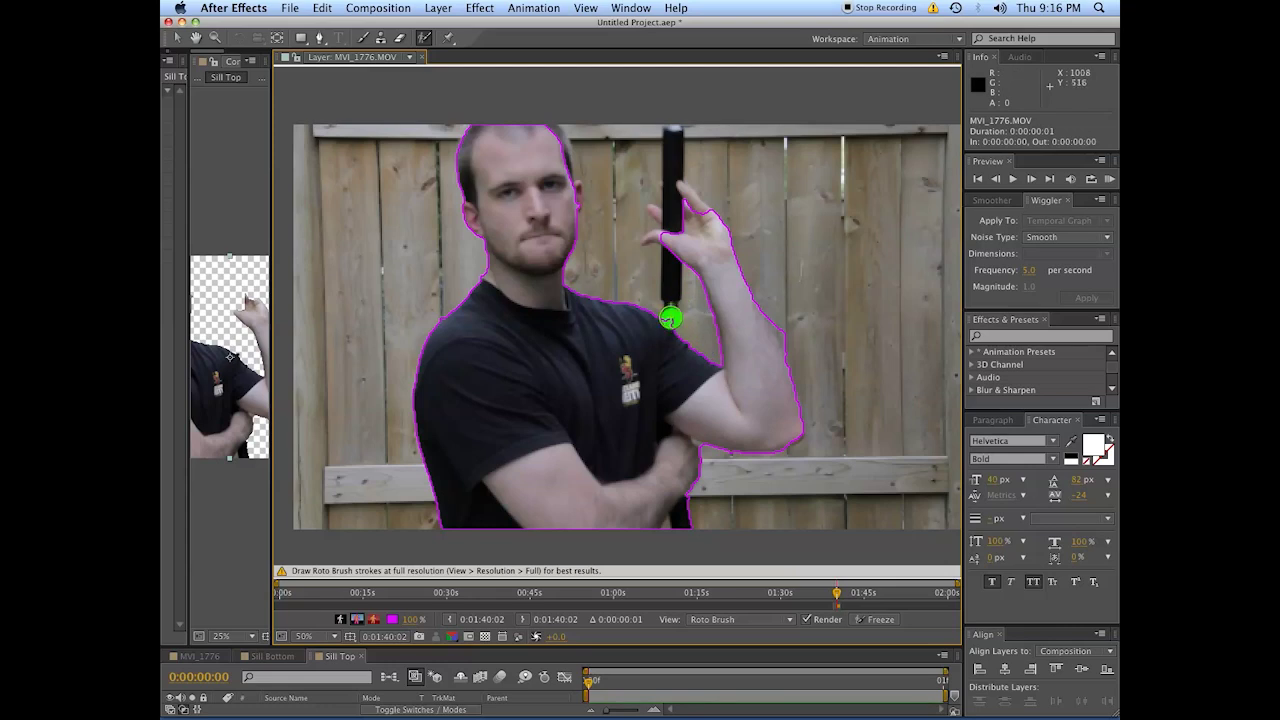
{"action": "mouse_move", "coordinate": [670, 318]}
{"action": "left_mouse_down"}
{"action": "mouse_move", "coordinate": [673, 140]}
{"action": "mouse_move", "coordinate": [633, 178]}
{"action": "mouse_move", "coordinate": [625, 285]}
{"action": "left_mouse_up"}
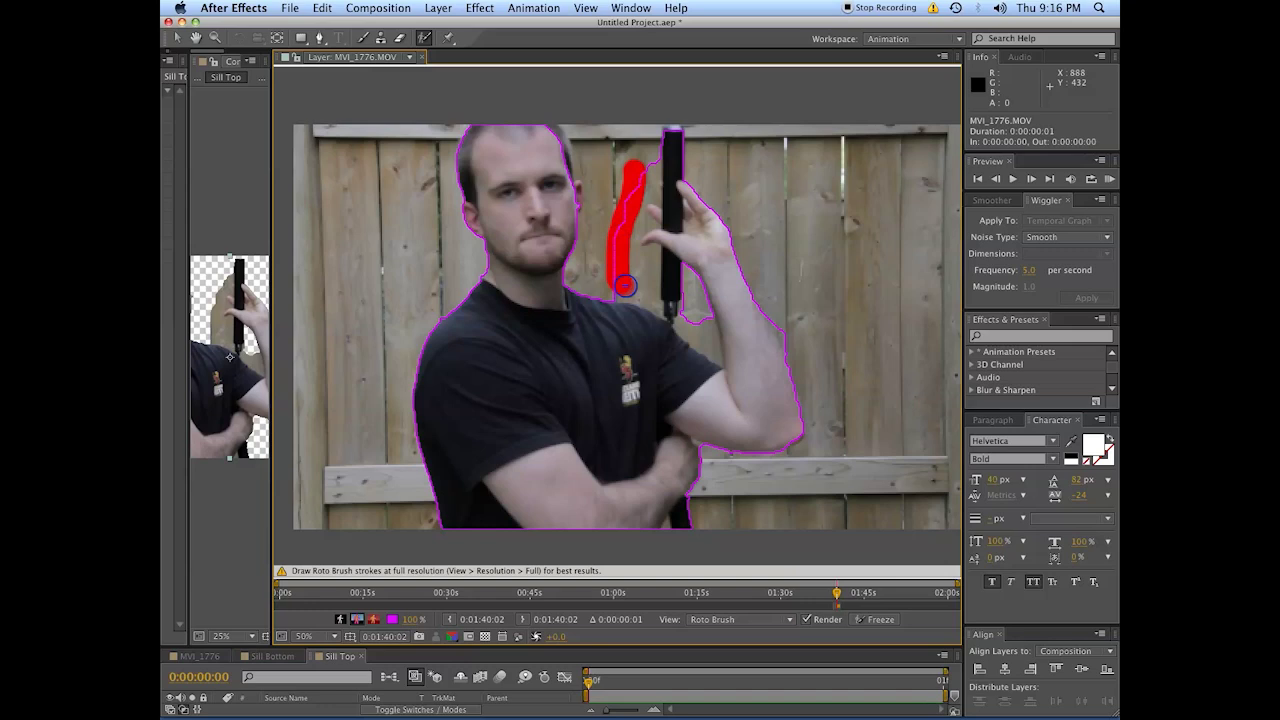
{"action": "left_click", "coordinate": [695, 324], "text": "alt"}
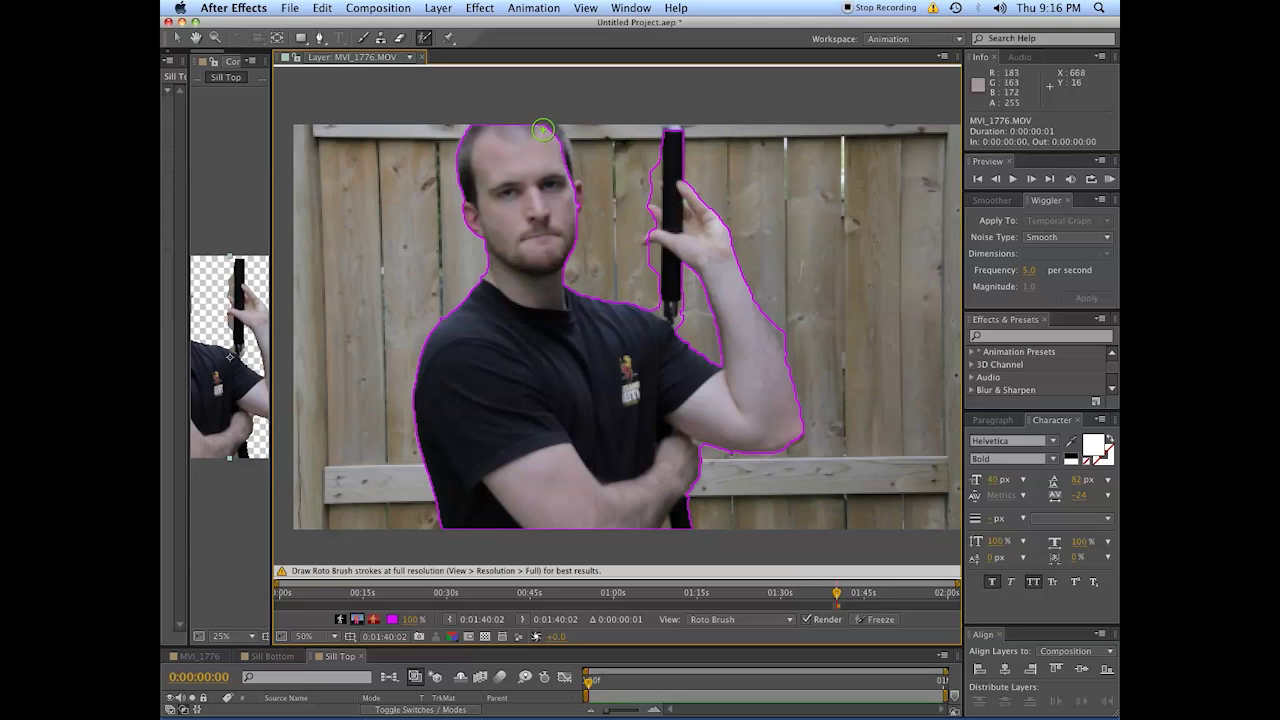
{"action": "left_click_drag", "start_coordinate": [543, 130], "coordinate": [569, 198]}
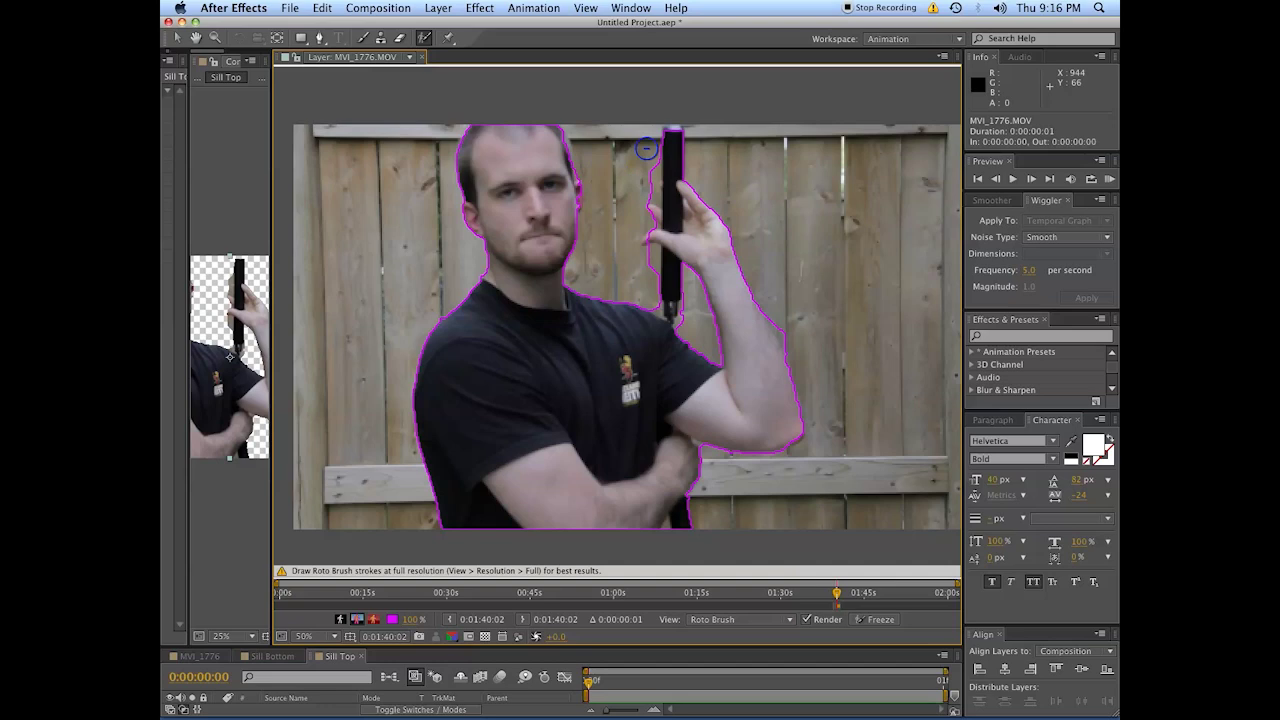
Exclude the fence gaps and spots on both sides of the stick and near the arm
{"action": "left_click_drag", "start_coordinate": [645, 154], "coordinate": [648, 192]}
{"action": "left_click", "coordinate": [646, 274], "text": "alt"}
{"action": "mouse_move", "coordinate": [617, 237]}
{"action": "left_mouse_down"}
{"action": "mouse_move", "coordinate": [668, 237]}
{"action": "mouse_move", "coordinate": [620, 237]}
{"action": "left_mouse_up"}
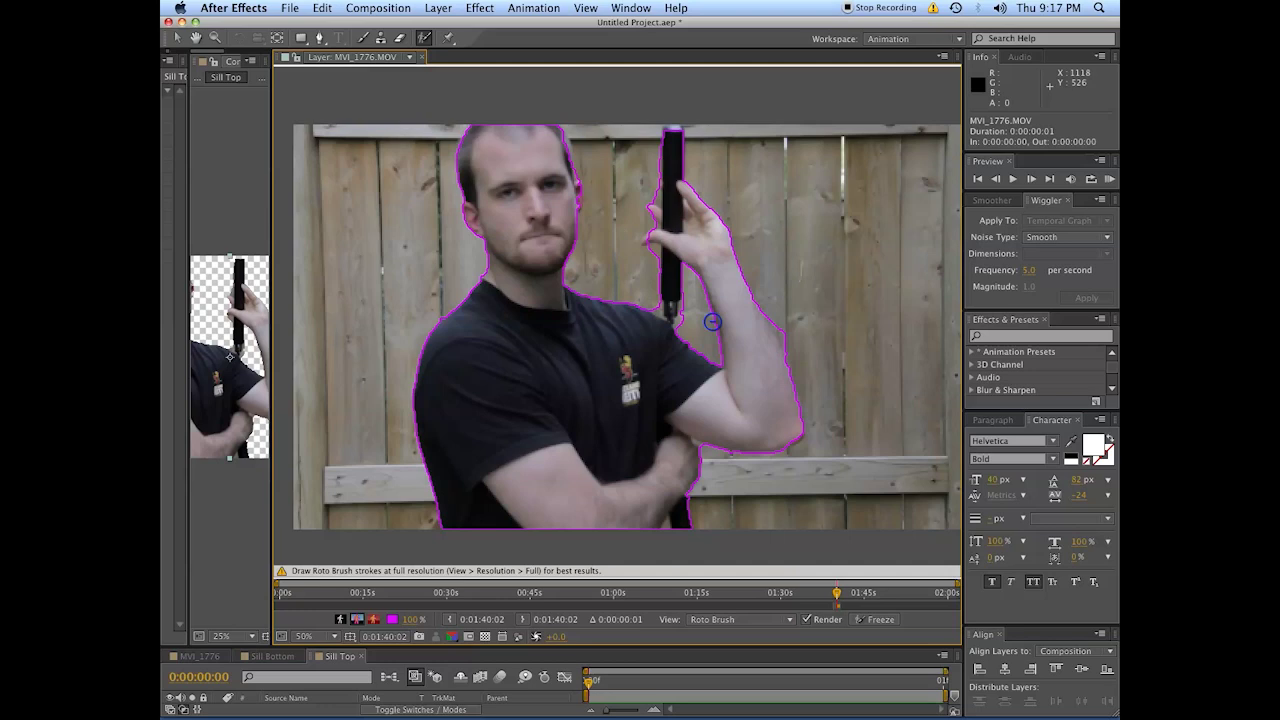
{"action": "scroll", "coordinate": [740, 352], "scroll_direction": "up", "scroll_amount": 4}
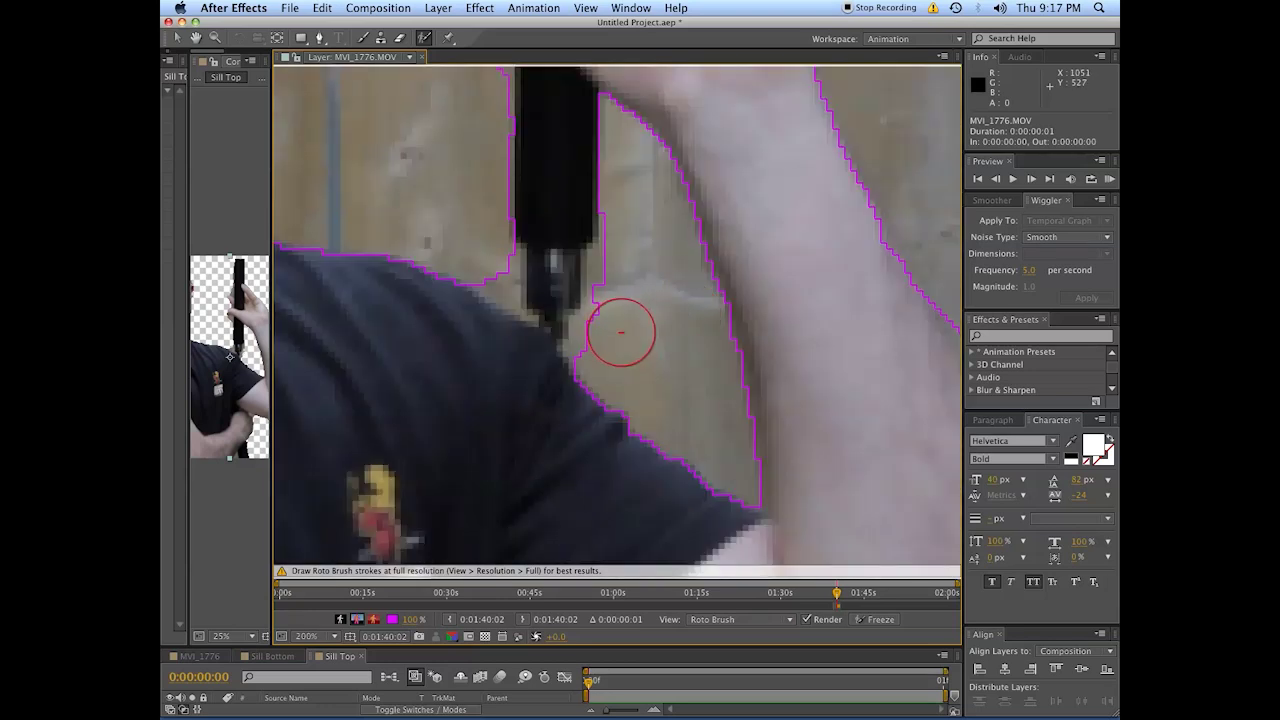
{"action": "left_click", "coordinate": [614, 313], "text": "alt"}
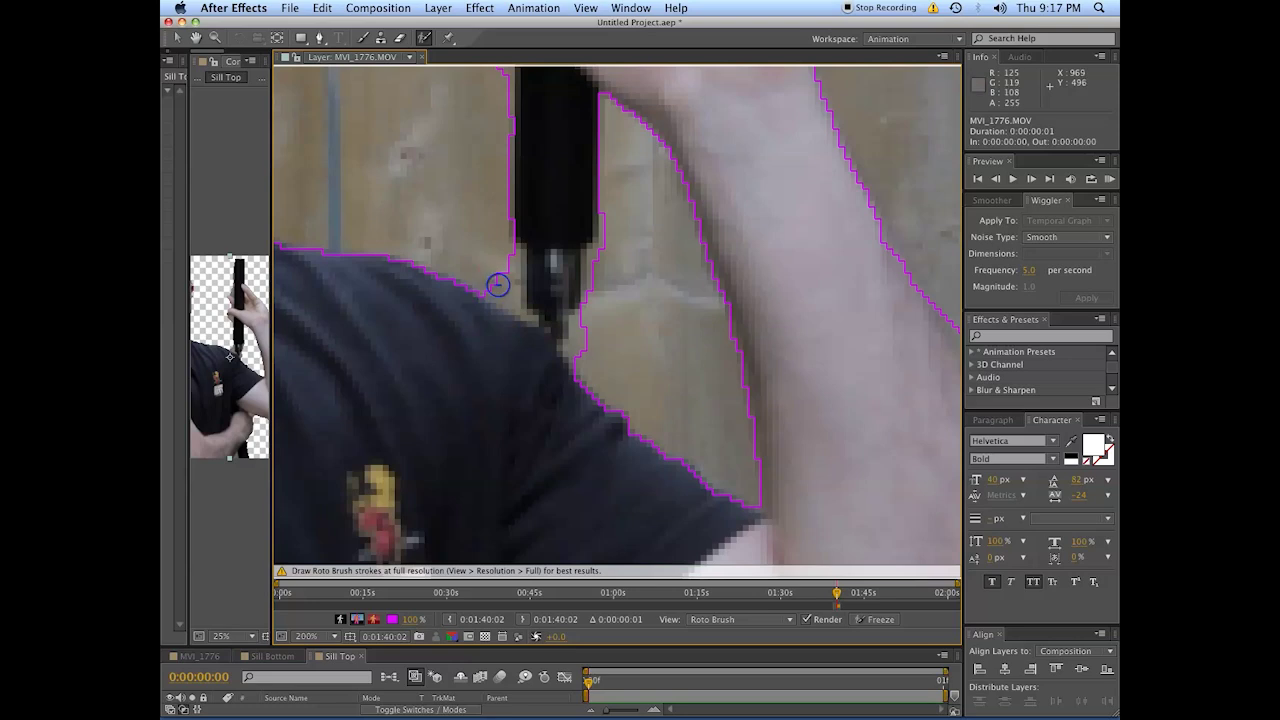
{"action": "left_click", "coordinate": [500, 287], "text": "alt"}
{"action": "mouse_move", "coordinate": [508, 291]}
{"action": "left_mouse_down"}
{"action": "mouse_move", "coordinate": [508, 257]}
{"action": "mouse_move", "coordinate": [510, 291]}
{"action": "left_mouse_up"}
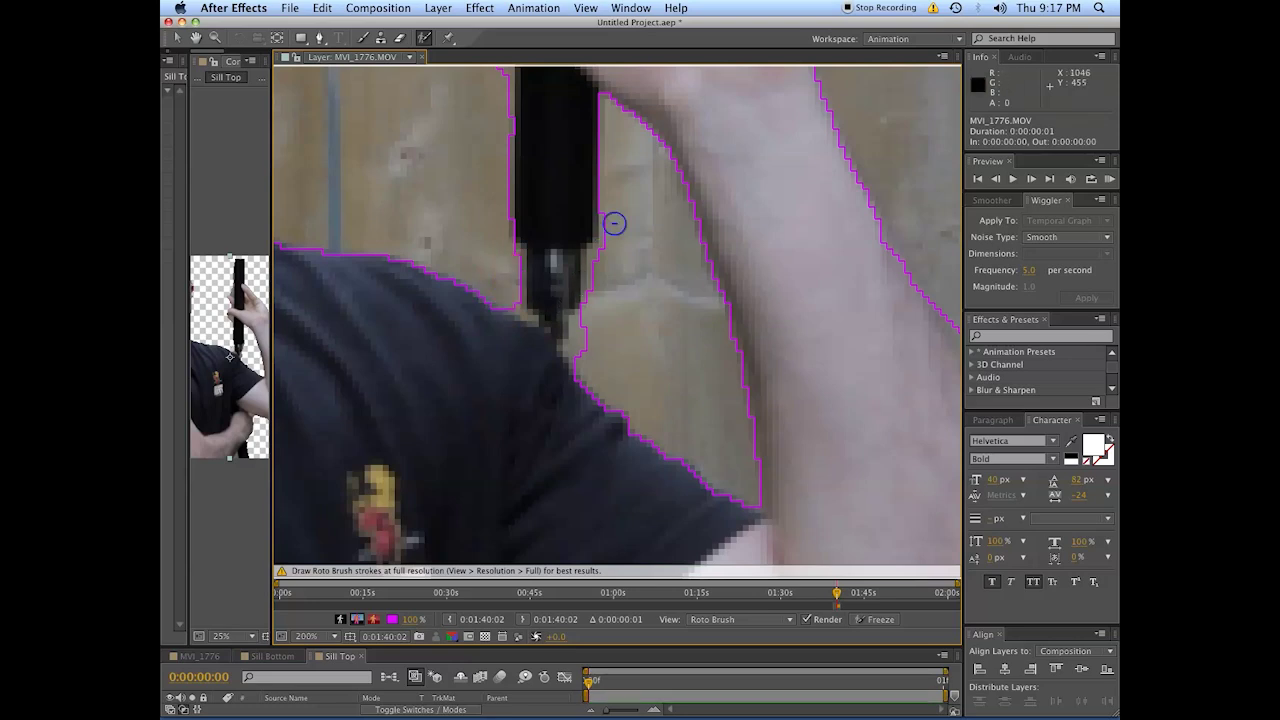
{"action": "left_click_drag", "start_coordinate": [611, 223], "coordinate": [598, 298]}
{"action": "left_click", "coordinate": [578, 344], "text": "alt"}
{"action": "scroll", "coordinate": [578, 344], "scroll_direction": "down", "scroll_amount": 4}
{"action": "scroll", "coordinate": [548, 178], "scroll_direction": "up", "scroll_amount": 2}
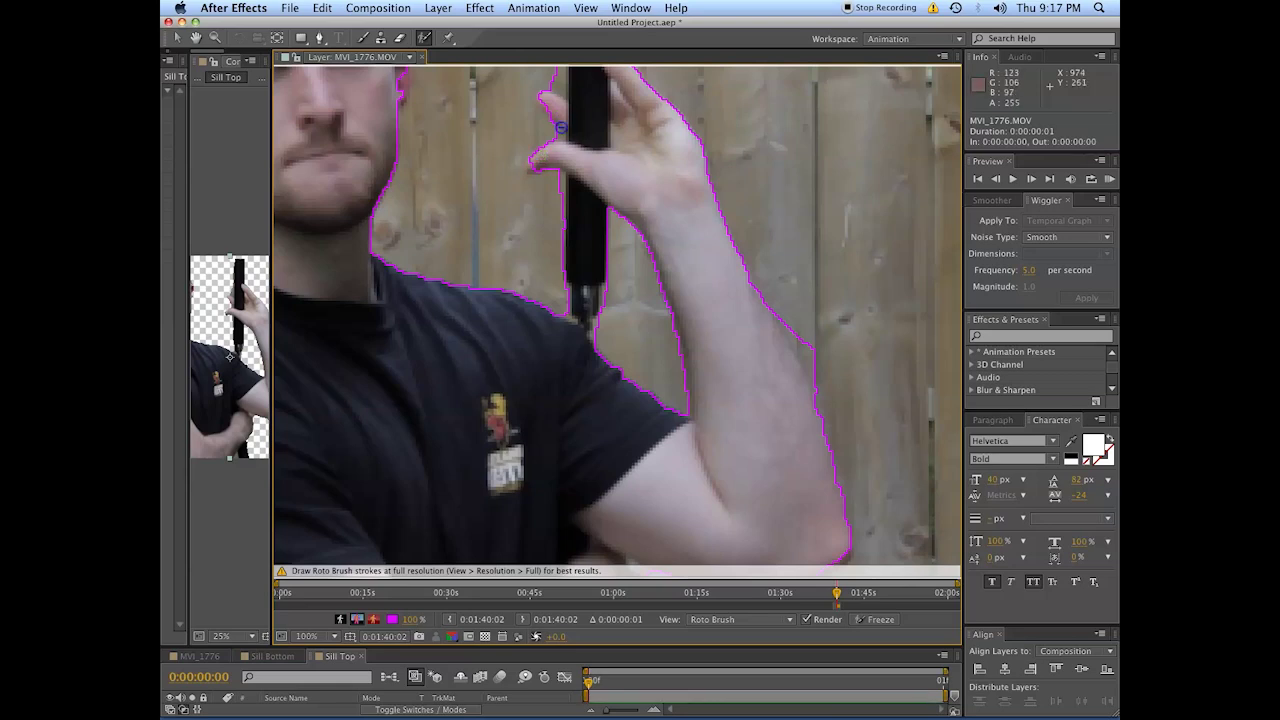
{"action": "scroll", "coordinate": [498, 155], "scroll_direction": "up", "scroll_amount": 2}
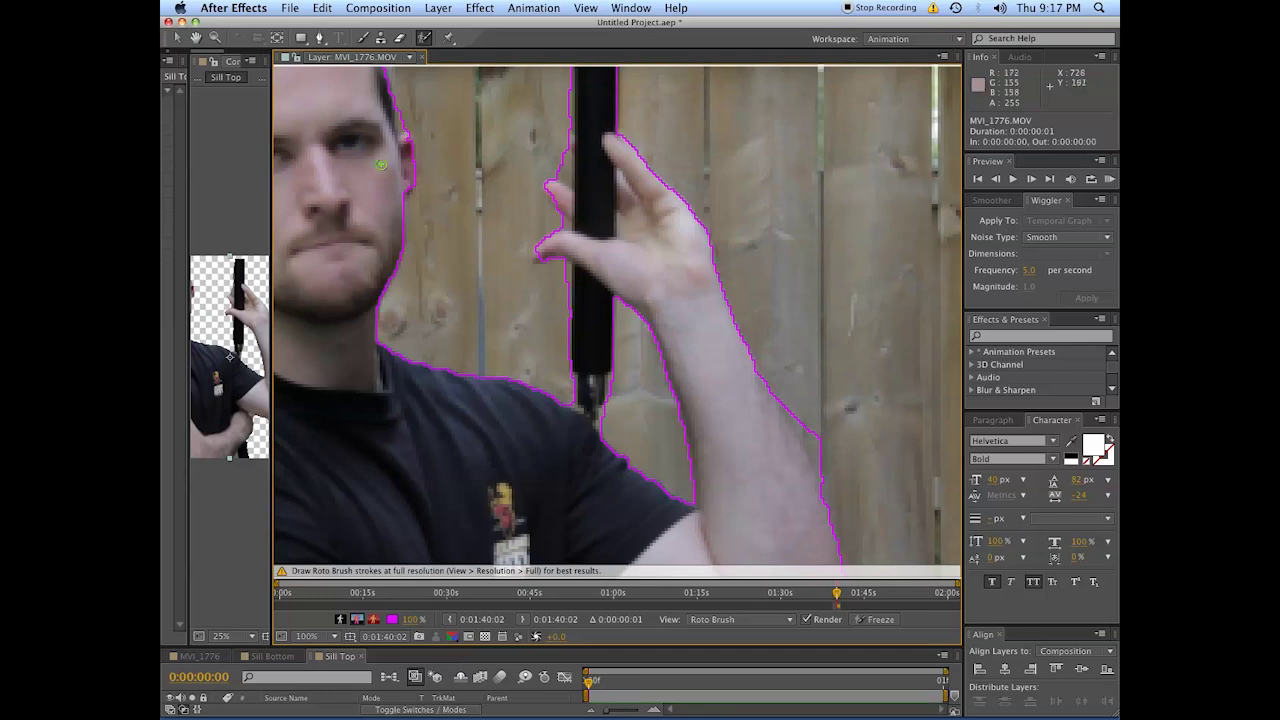
Remove background along the stick's left edge, then check the arms and recentre the whole clip
{"action": "mouse_move", "coordinate": [393, 137]}
{"action": "left_mouse_down"}
{"action": "mouse_move", "coordinate": [421, 209]}
{"action": "mouse_move", "coordinate": [420, 127]}
{"action": "mouse_move", "coordinate": [481, 180]}
{"action": "mouse_move", "coordinate": [488, 208]}
{"action": "mouse_move", "coordinate": [490, 178]}
{"action": "mouse_move", "coordinate": [506, 204]}
{"action": "left_mouse_up"}
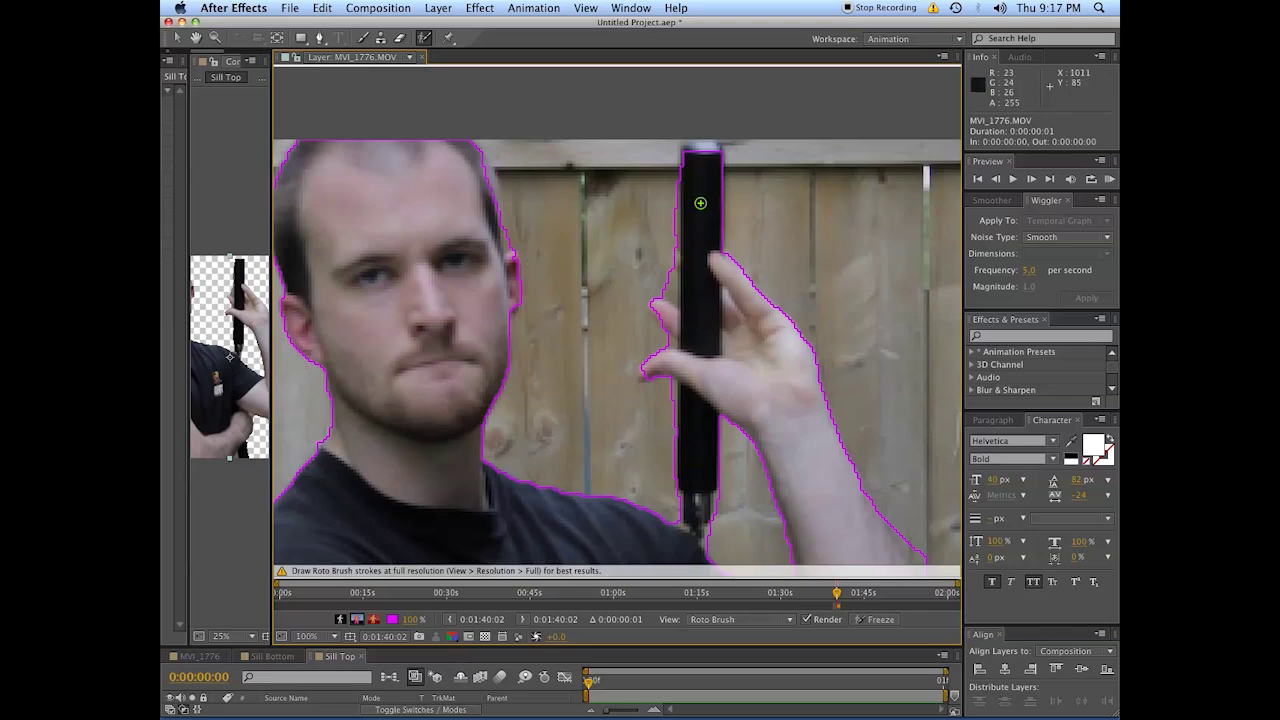
{"action": "left_click_drag", "start_coordinate": [673, 198], "coordinate": [673, 293]}
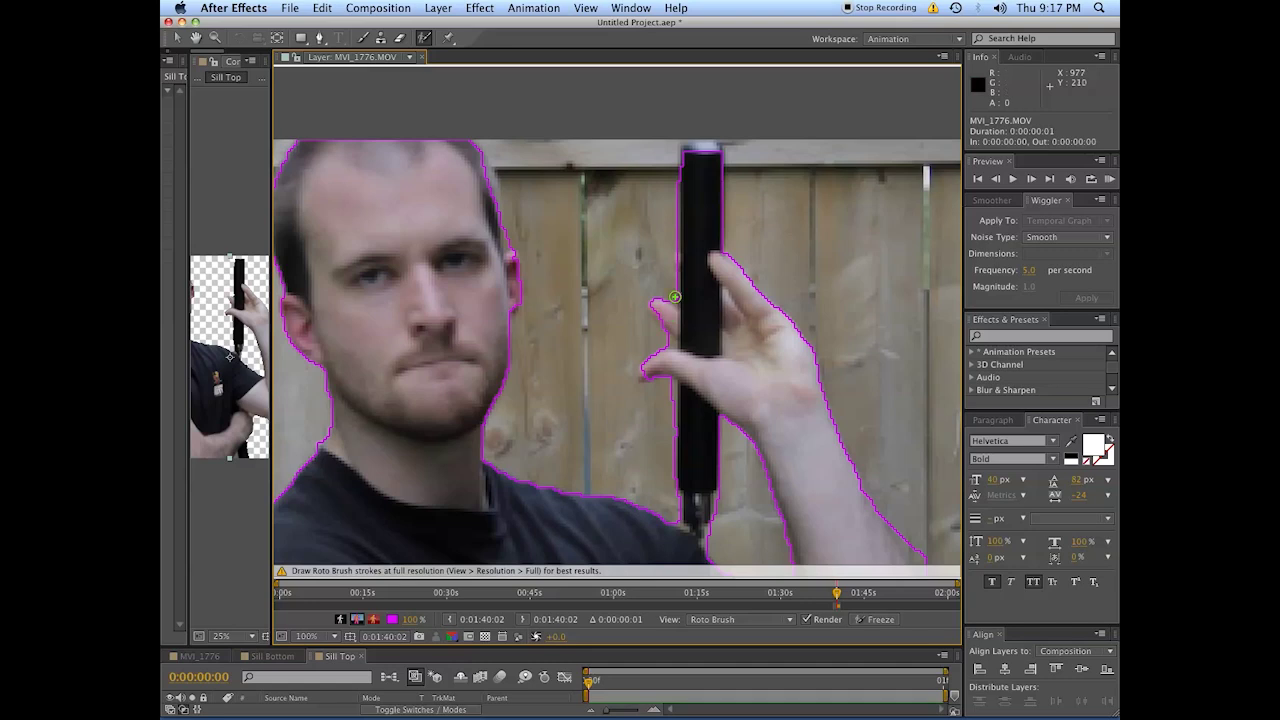
{"action": "mouse_move", "coordinate": [720, 324]}
{"action": "left_mouse_down"}
{"action": "mouse_move", "coordinate": [668, 215]}
{"action": "mouse_move", "coordinate": [663, 77]}
{"action": "left_mouse_up"}
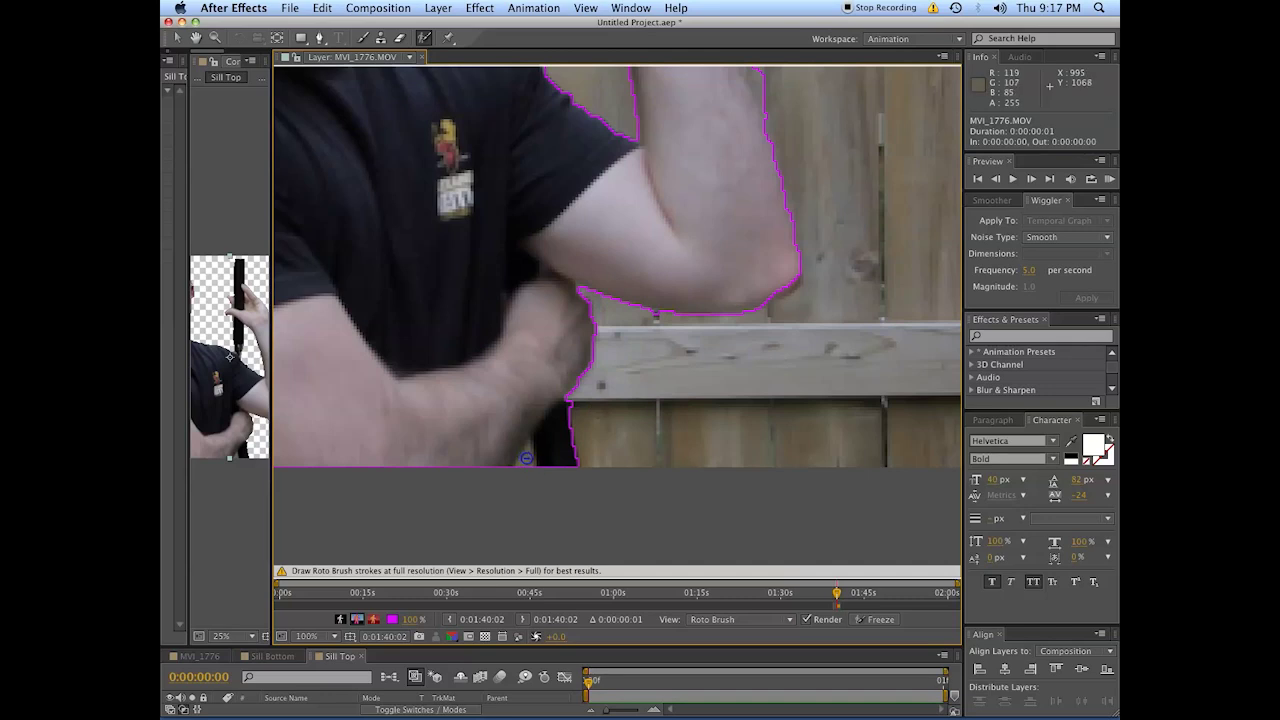
{"action": "left_click_drag", "start_coordinate": [560, 375], "coordinate": [678, 387]}
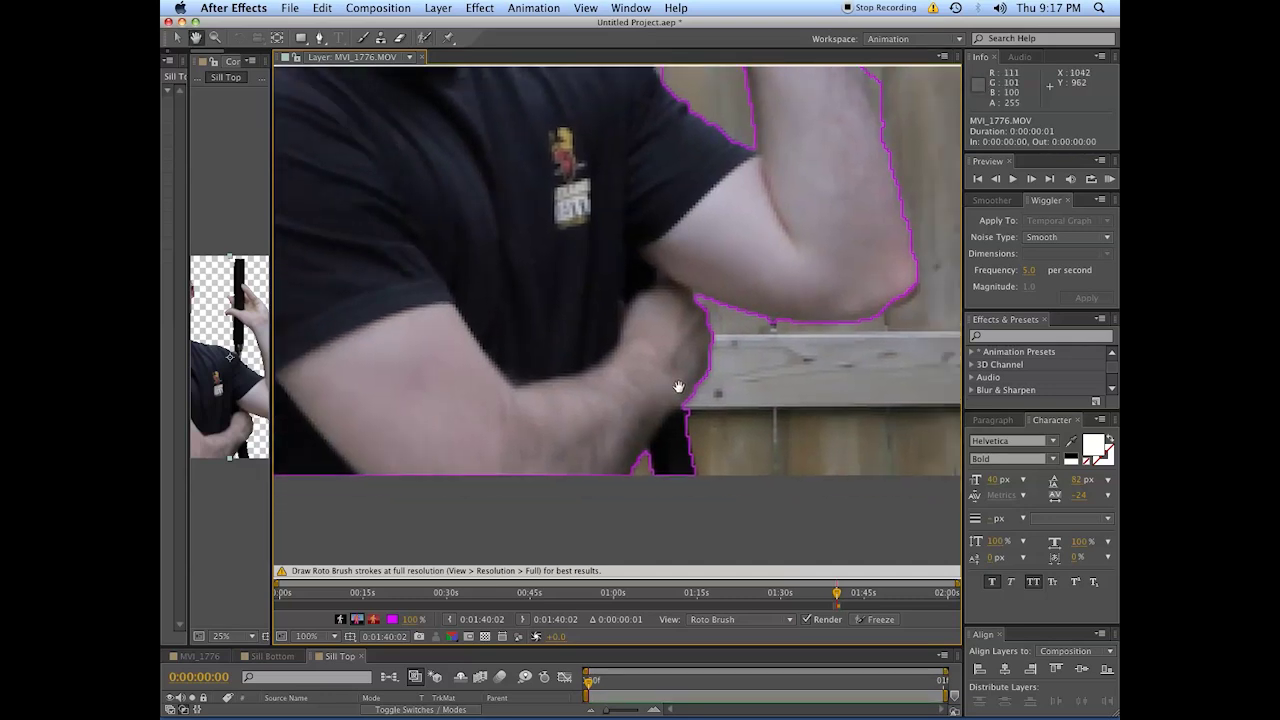
{"action": "scroll", "coordinate": [678, 387], "scroll_direction": "down", "scroll_amount": 3}
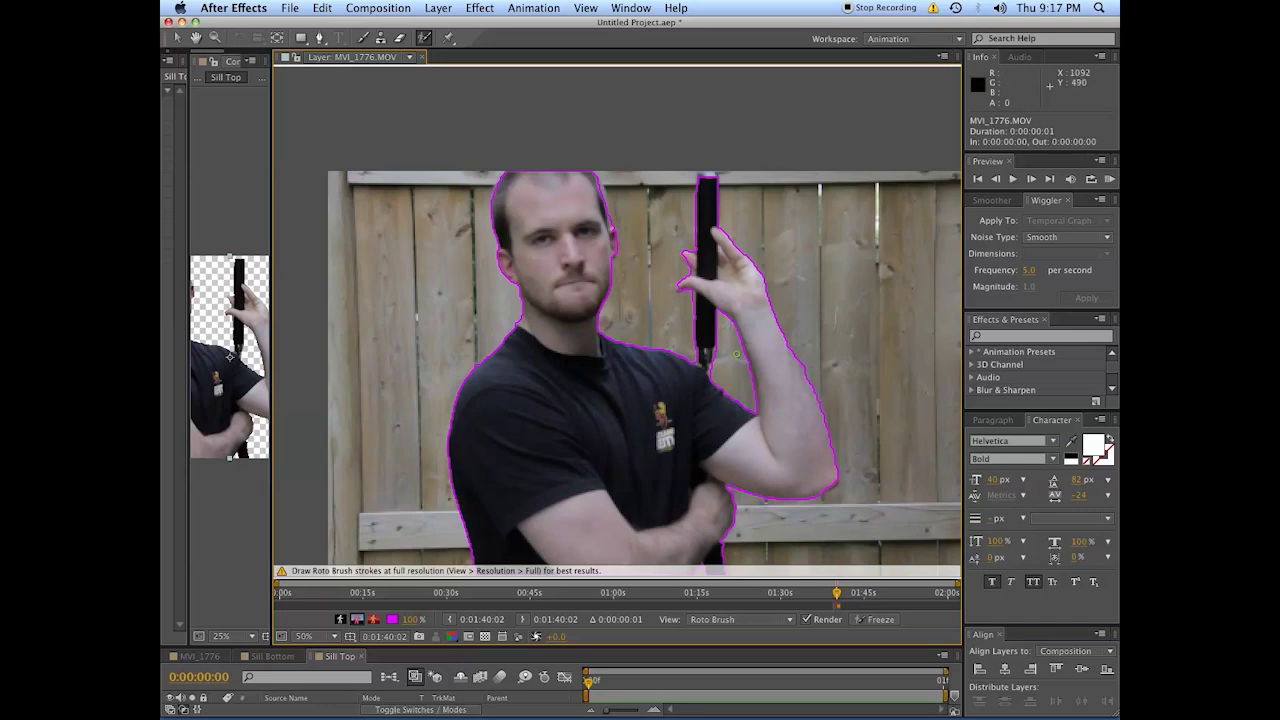
{"action": "left_click_drag", "start_coordinate": [459, 196], "coordinate": [412, 131]}
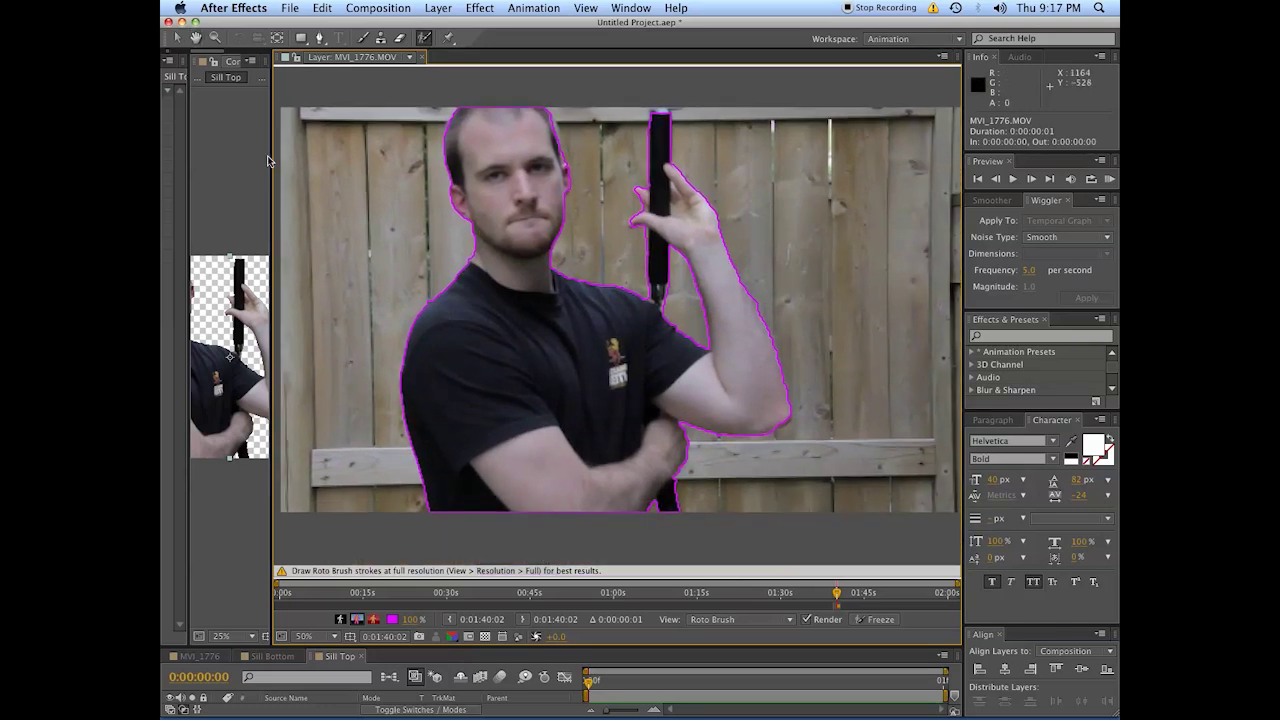
{"action": "left_click_drag", "start_coordinate": [270, 157], "coordinate": [655, 156]}
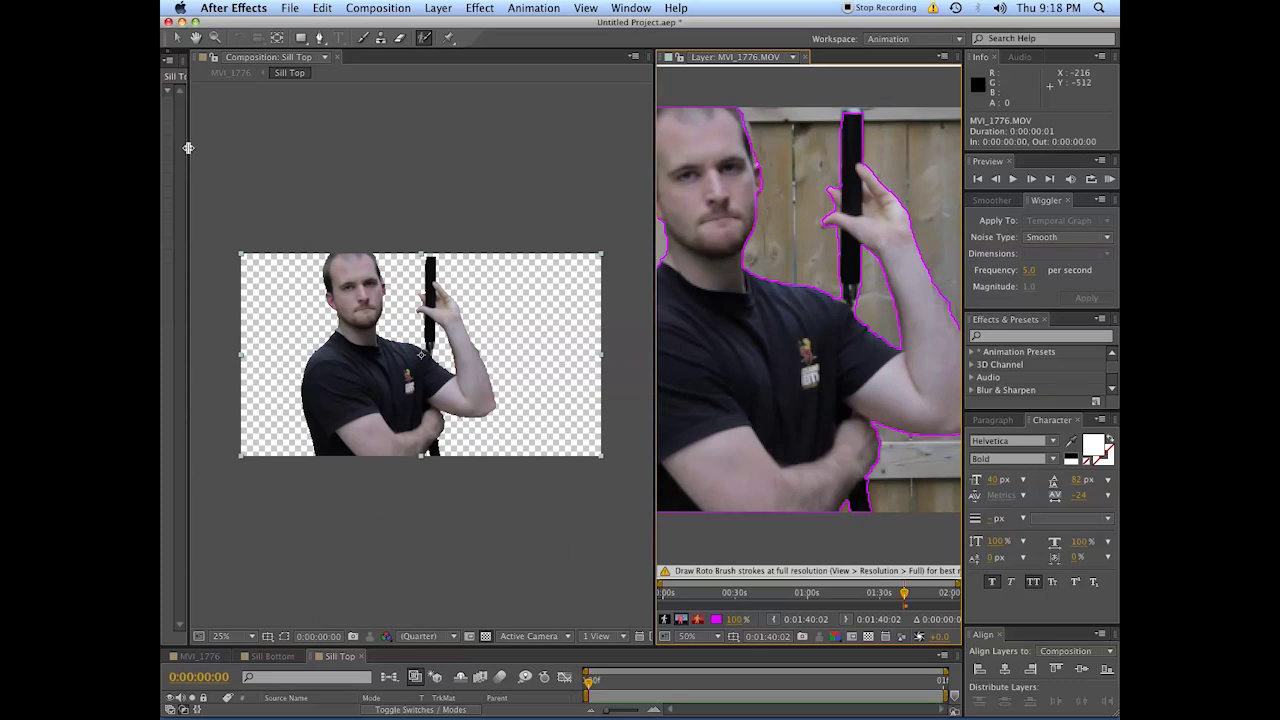
Turn on Refine Matte in the Roto Brush settings and set Smooth to 10
{"action": "left_click_drag", "start_coordinate": [188, 148], "coordinate": [531, 146]}
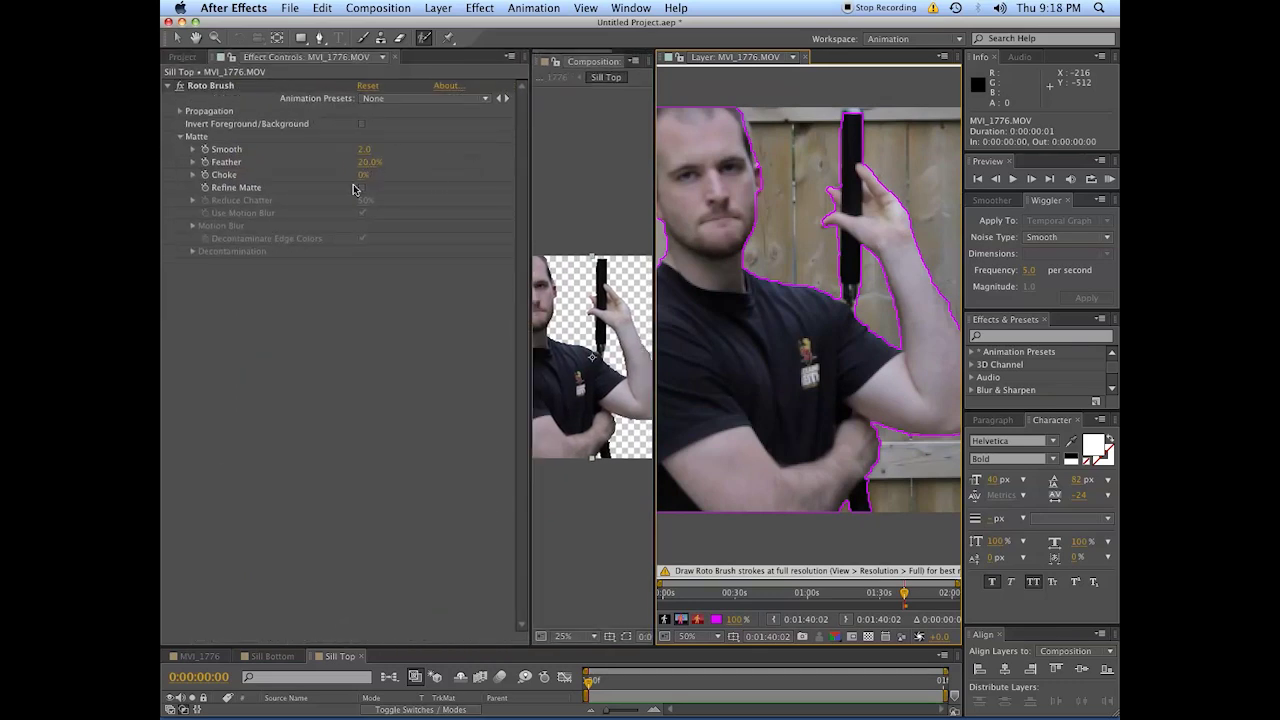
{"action": "left_click_drag", "start_coordinate": [531, 237], "coordinate": [410, 237]}
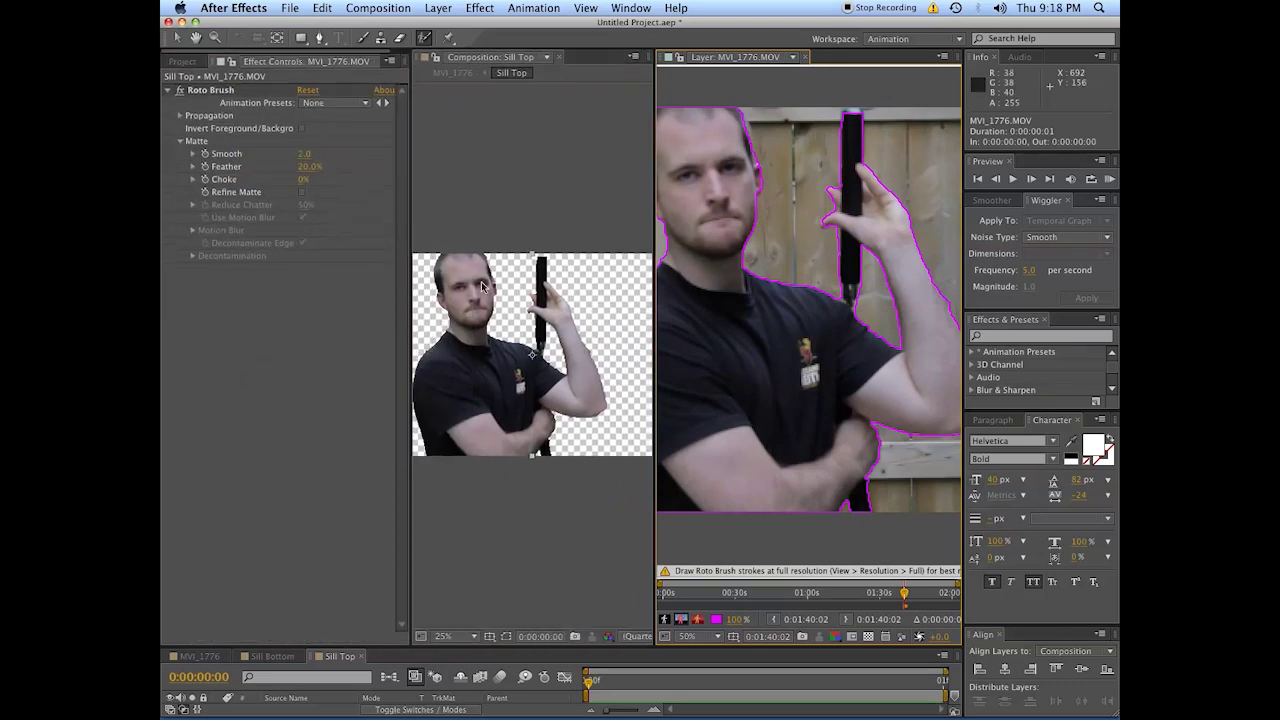
{"action": "scroll", "coordinate": [560, 297], "scroll_direction": "down", "scroll_amount": 1}
{"action": "key", "text": "comma"}
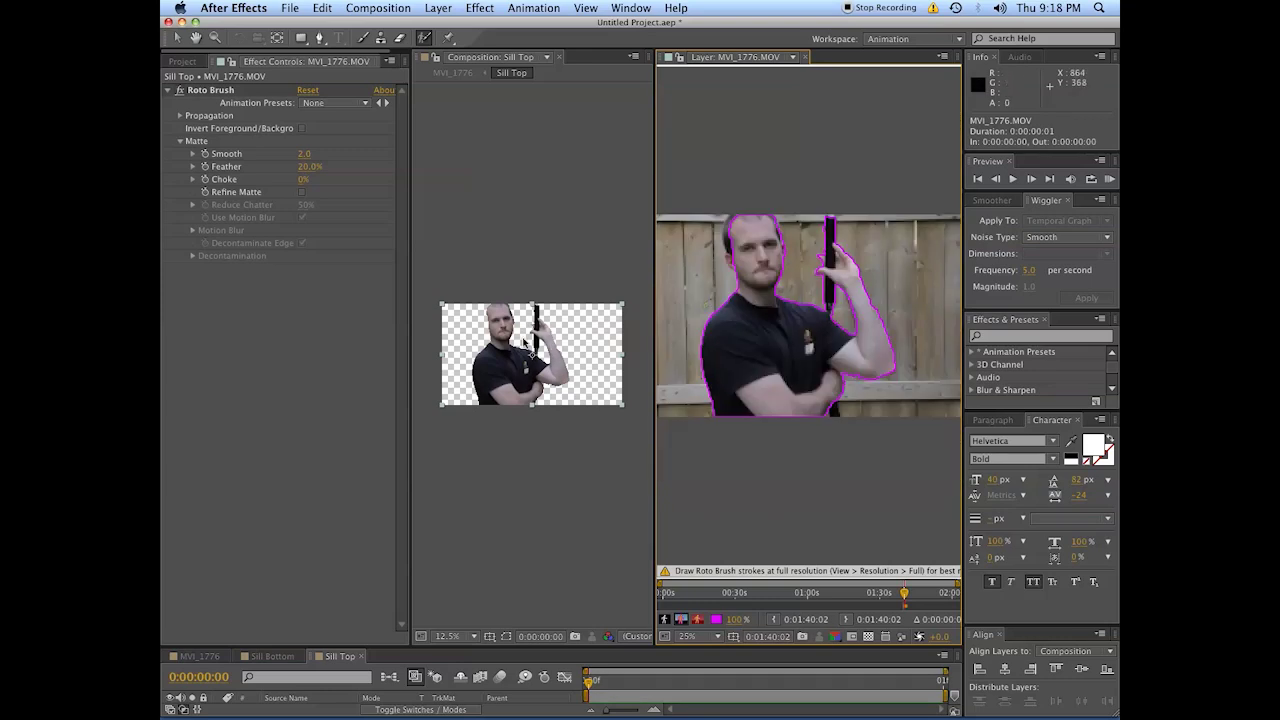
{"action": "scroll", "coordinate": [524, 342], "scroll_direction": "up", "scroll_amount": 1}
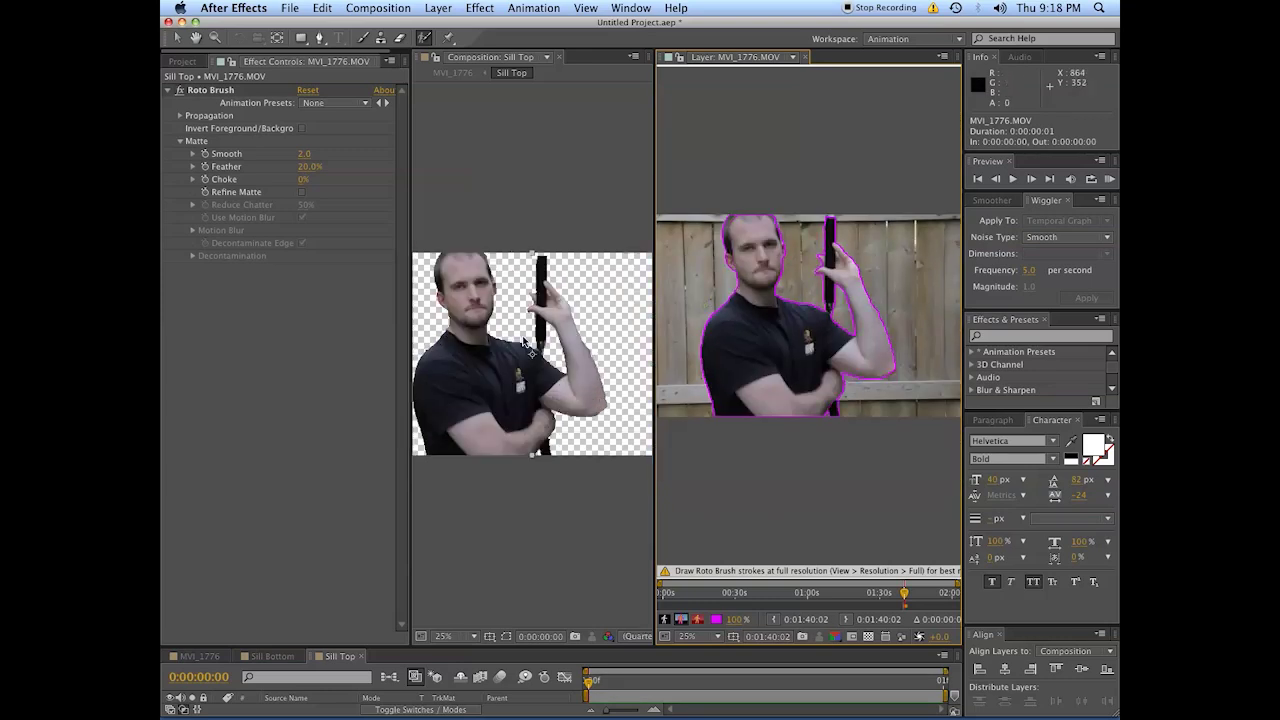
{"action": "left_click", "coordinate": [301, 193]}
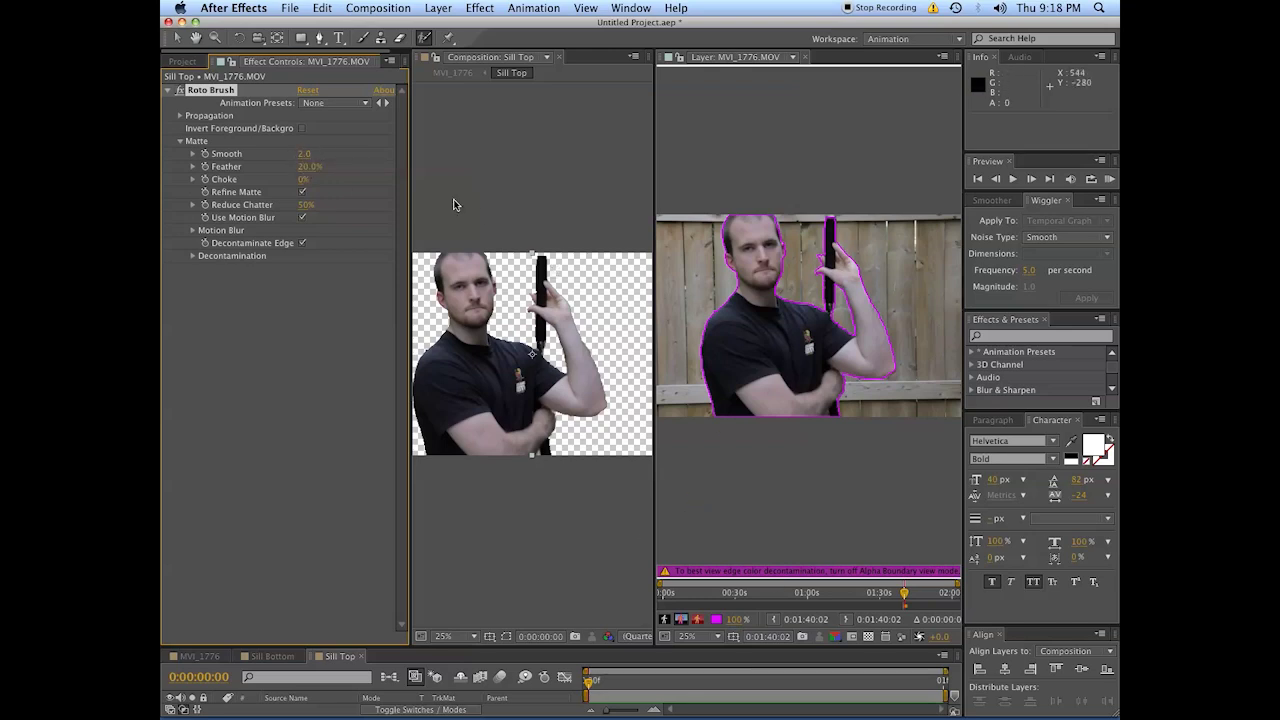
{"action": "left_click", "coordinate": [304, 155]}
{"action": "key", "text": "Return"}
Freeze the Roto Brush result and close the Layer panel
{"action": "left_click_drag", "start_coordinate": [650, 550], "coordinate": [445, 548]}
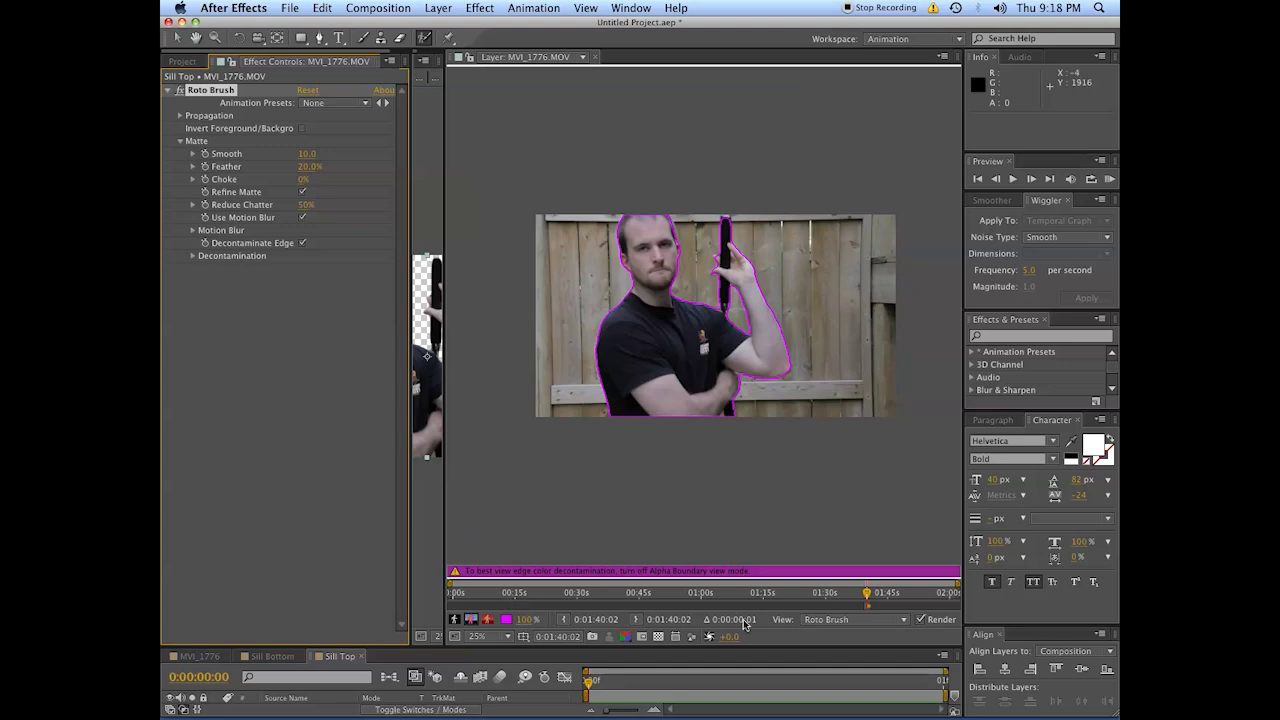
{"action": "left_click_drag", "start_coordinate": [445, 476], "coordinate": [328, 474]}
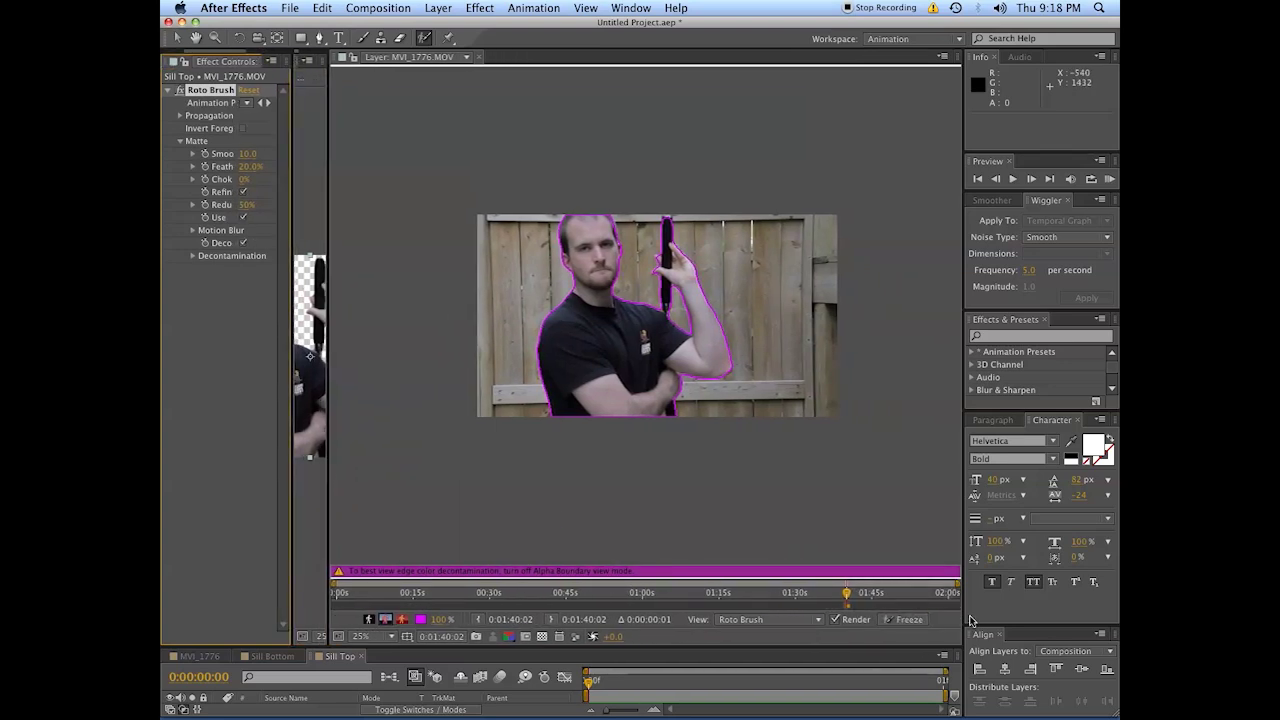
{"action": "left_click", "coordinate": [904, 619]}
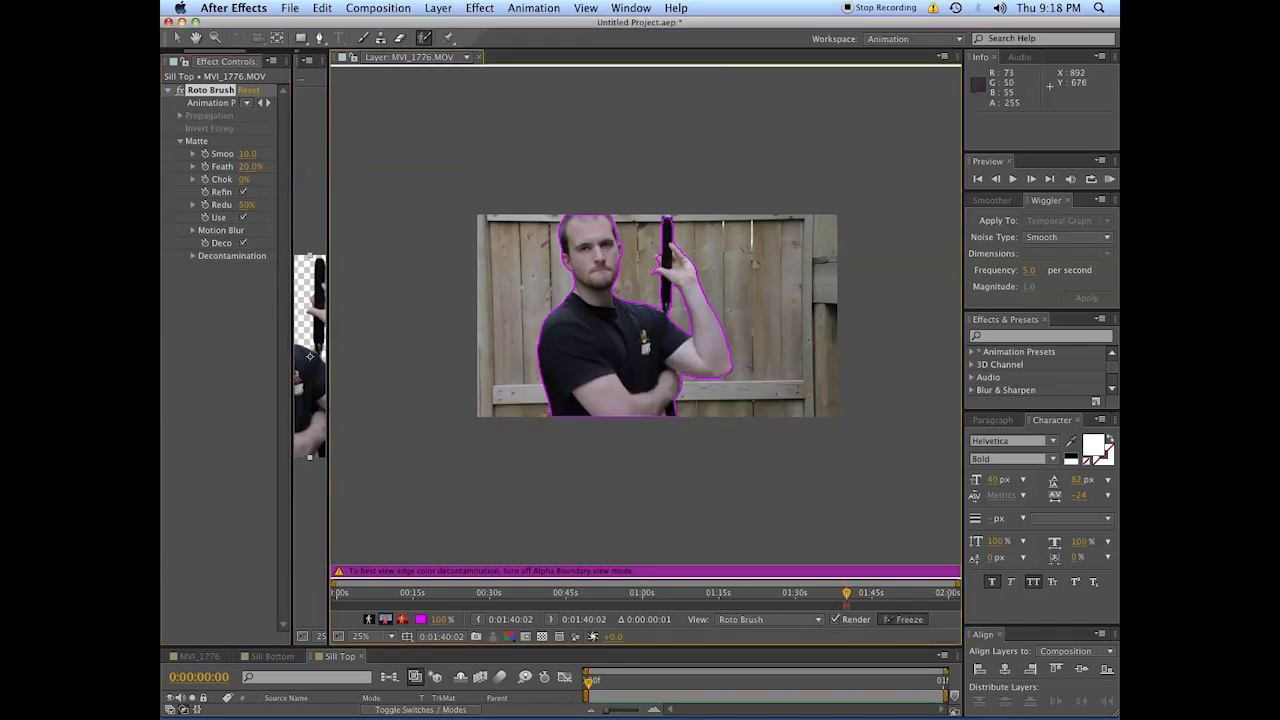
{"action": "left_click", "coordinate": [417, 68]}
{"action": "left_click", "coordinate": [479, 58]}
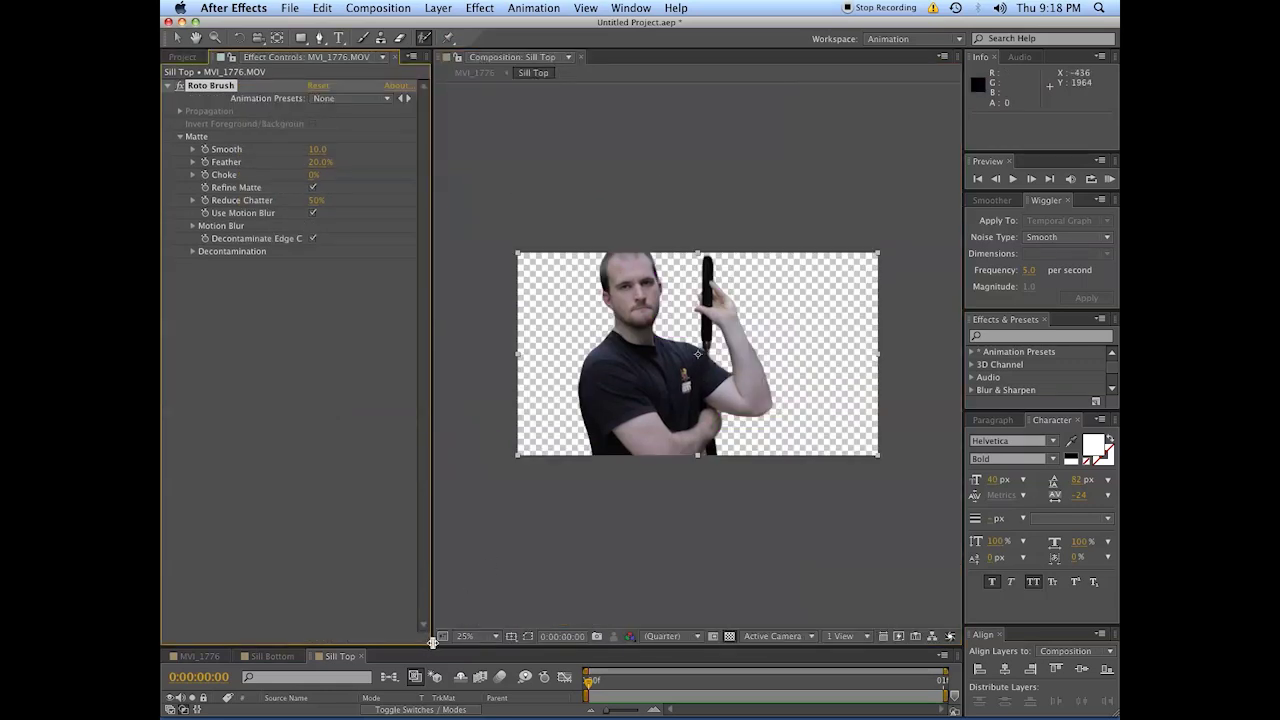
Switch to the MVI_1776 composition and mute audio on all four layers
{"action": "left_click_drag", "start_coordinate": [432, 645], "coordinate": [490, 400]}
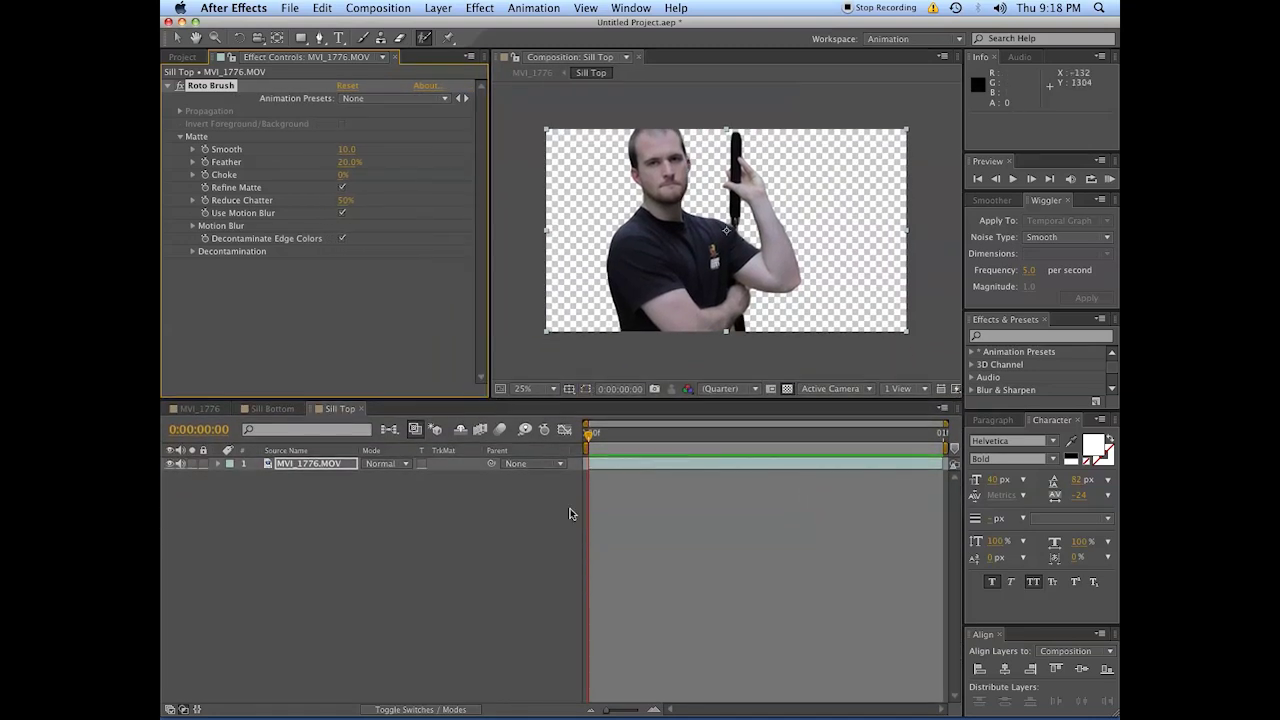
{"action": "left_click", "coordinate": [272, 409]}
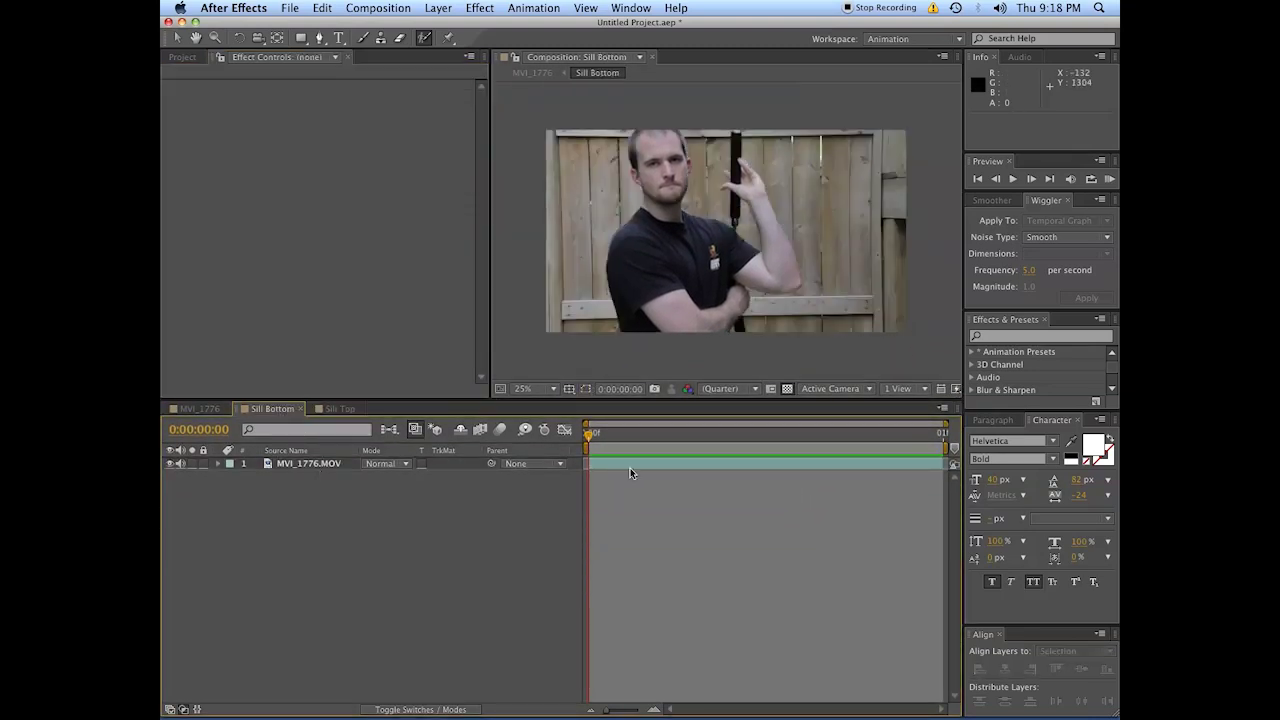
{"action": "left_click", "coordinate": [200, 409]}
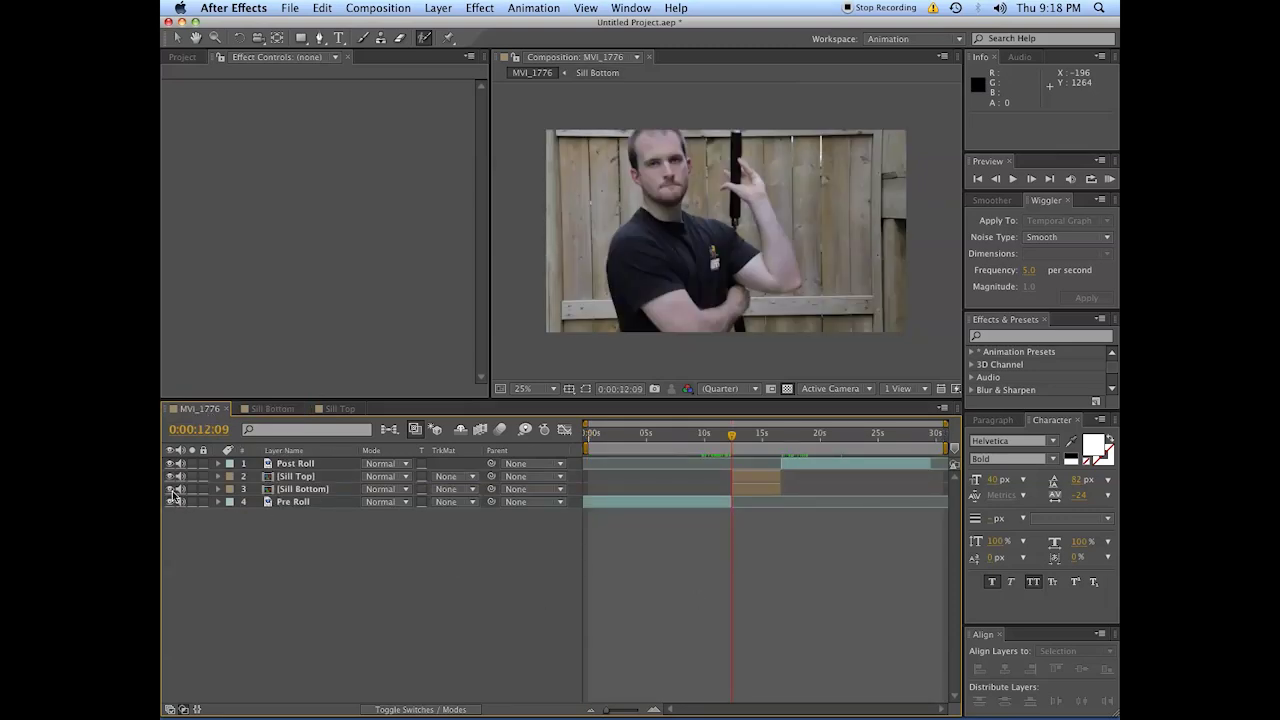
{"action": "left_click_drag", "start_coordinate": [179, 466], "coordinate": [180, 506]}
Briefly solo Sill Top to check it, then move the time to 0:00:13:21
{"action": "left_click", "coordinate": [191, 477]}
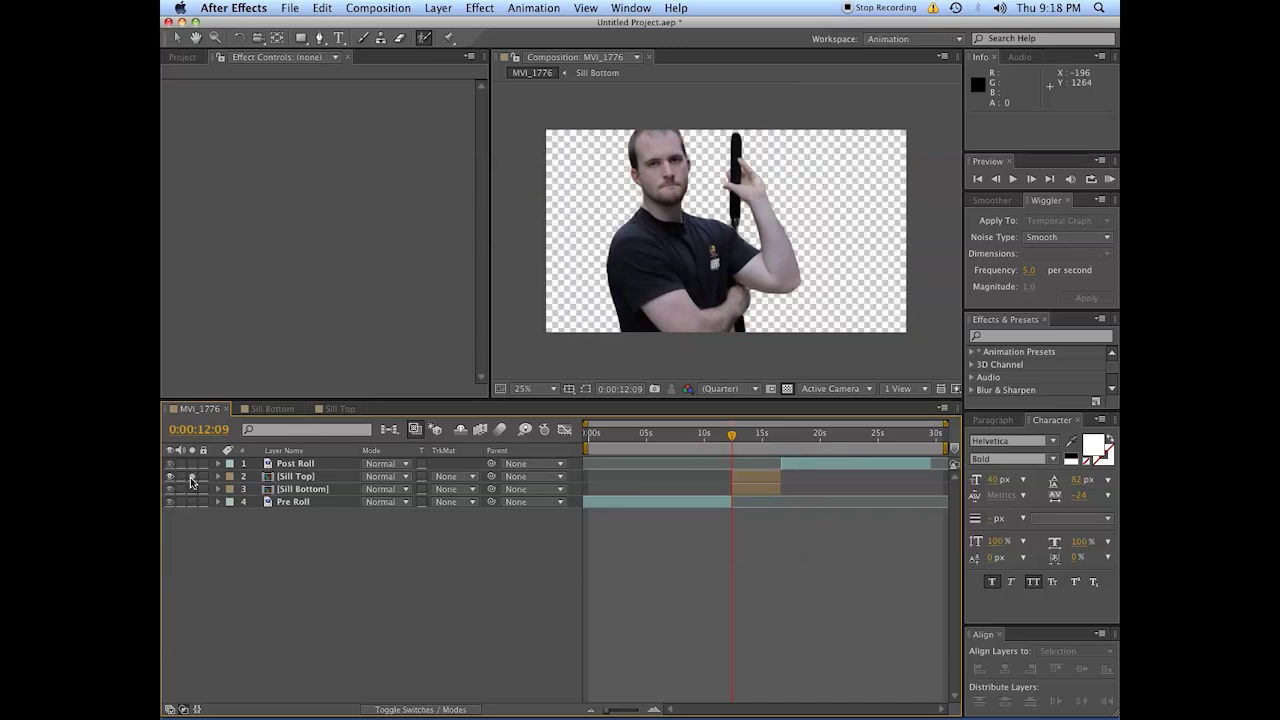
{"action": "left_click", "coordinate": [191, 477]}
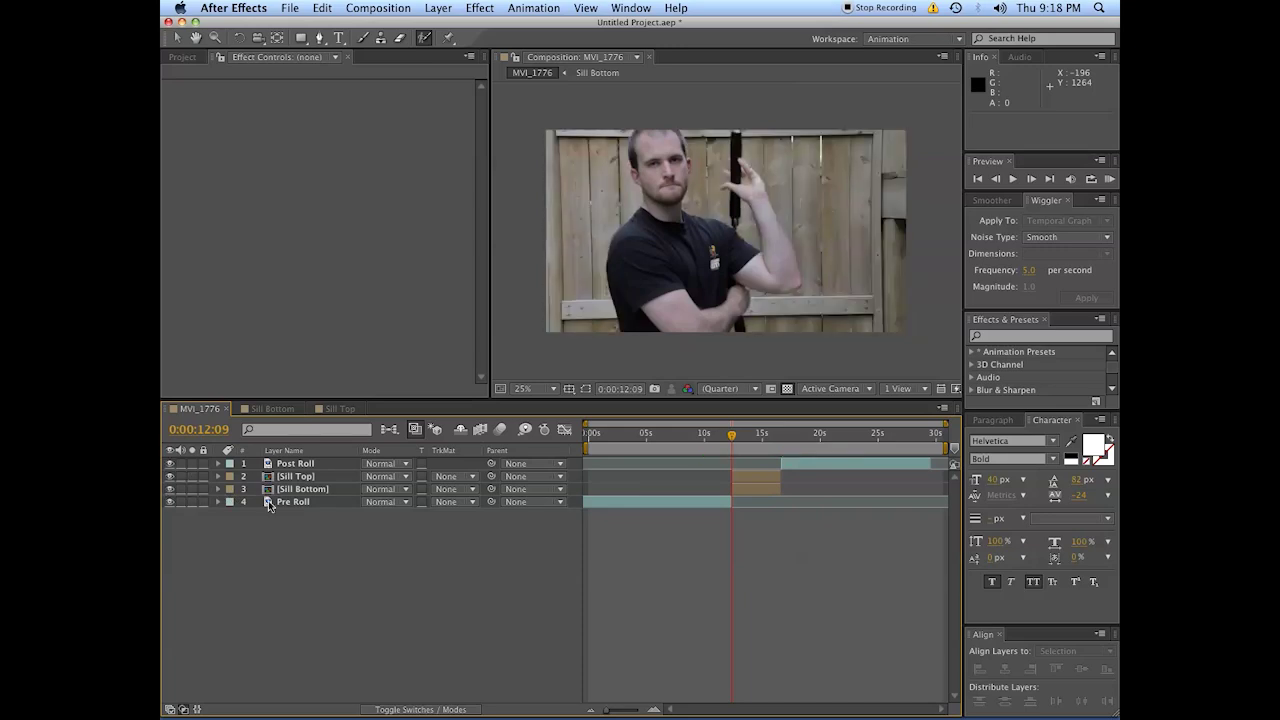
{"action": "left_click_drag", "start_coordinate": [735, 436], "coordinate": [750, 439]}
{"action": "left_click", "coordinate": [759, 479]}
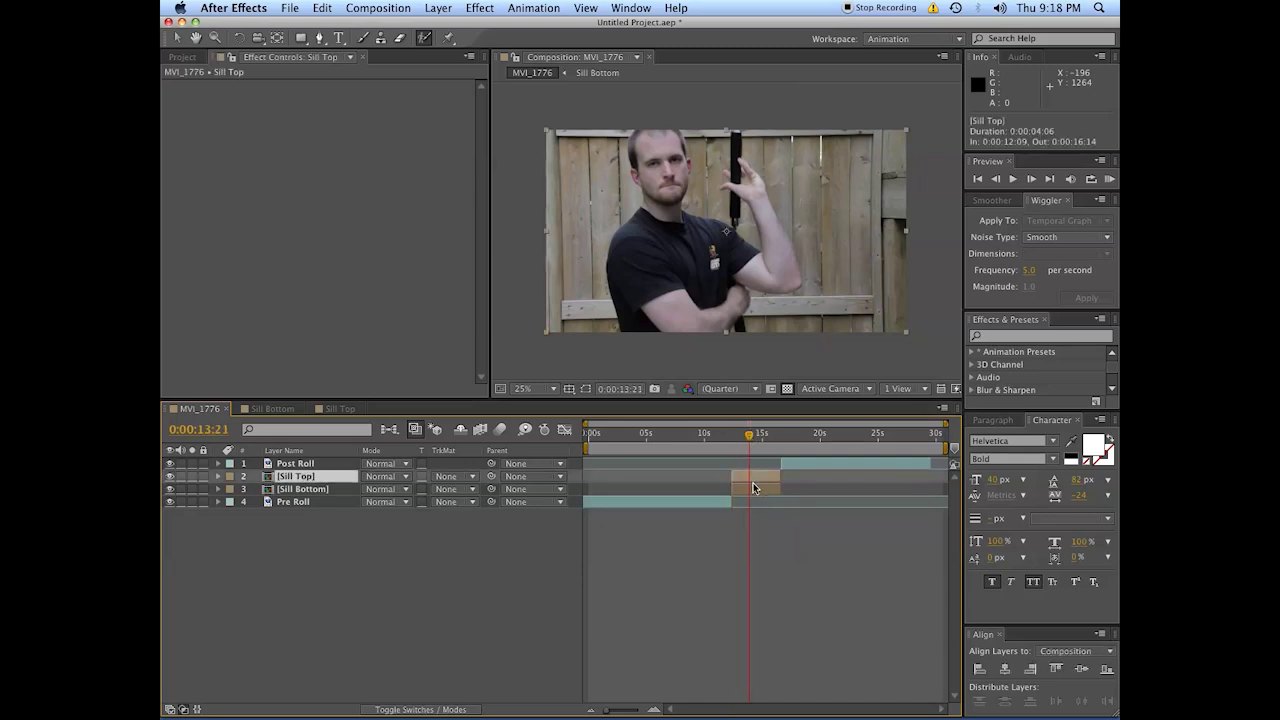
{"action": "left_click", "coordinate": [752, 528]}
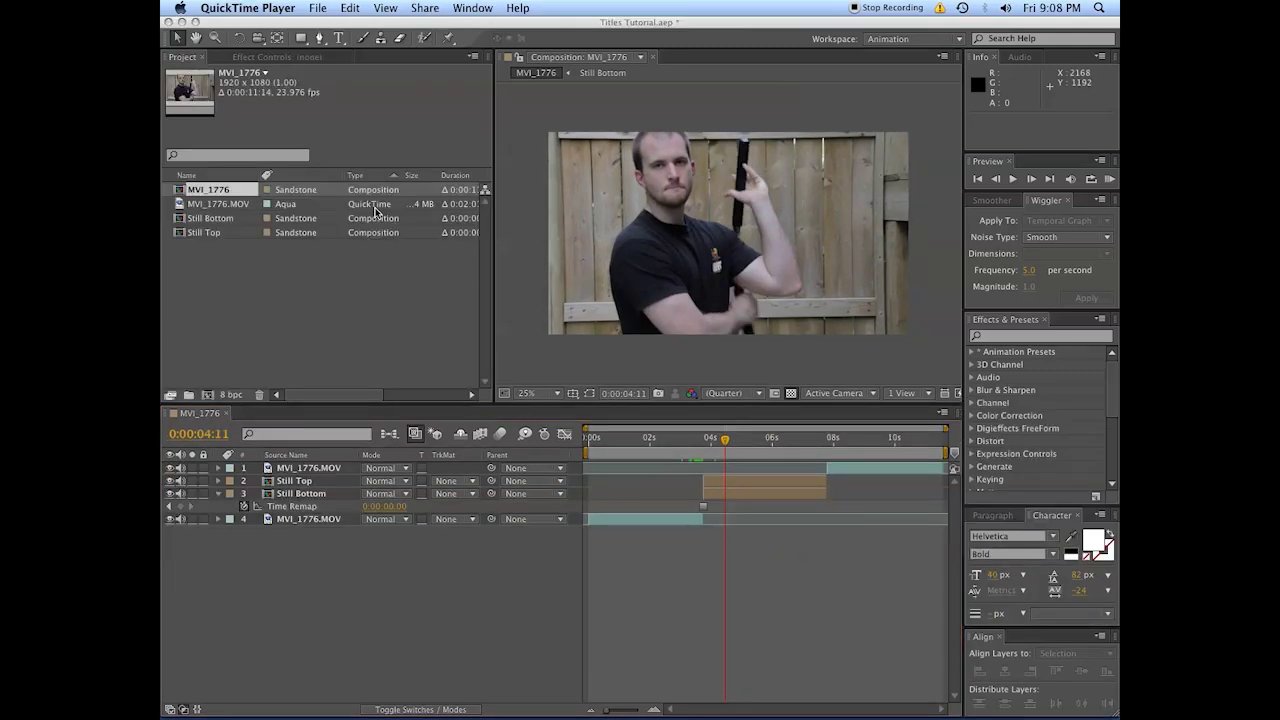
Duplicate the Still Top and Still Bottom layers
{"action": "left_click", "coordinate": [306, 499]}
{"action": "left_click", "coordinate": [308, 497]}
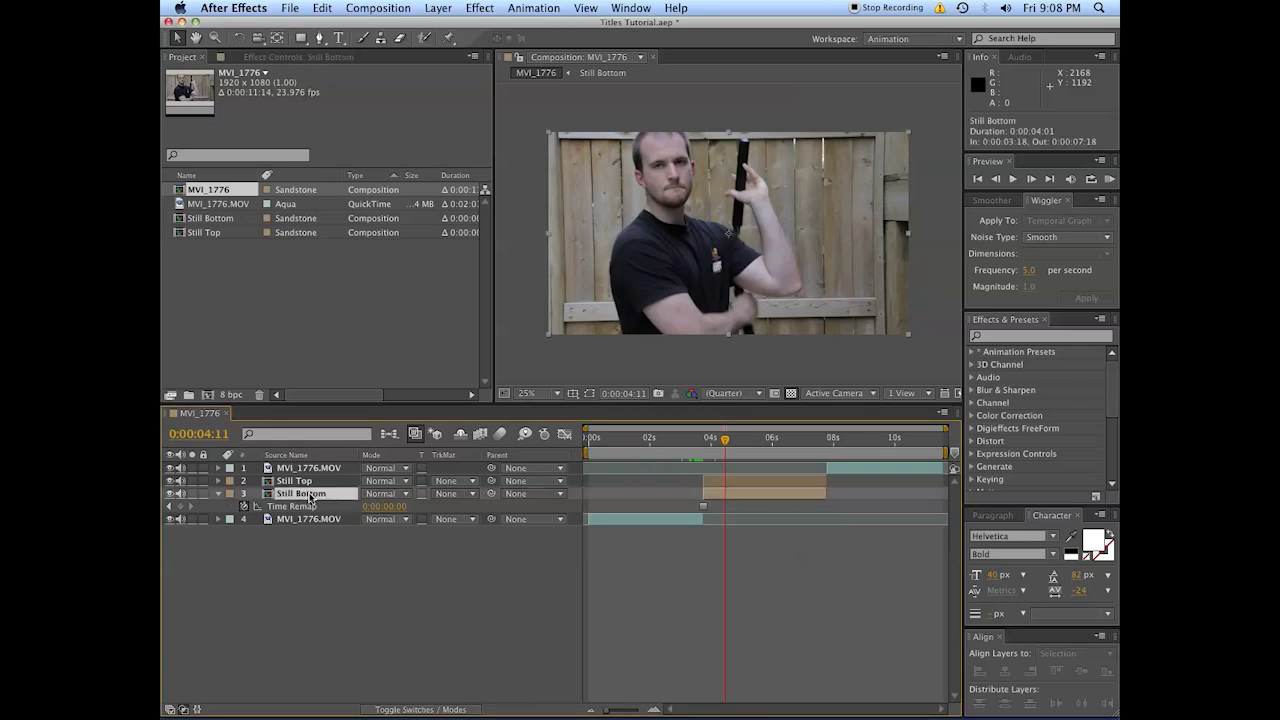
{"action": "left_click", "coordinate": [311, 484], "text": "shift"}
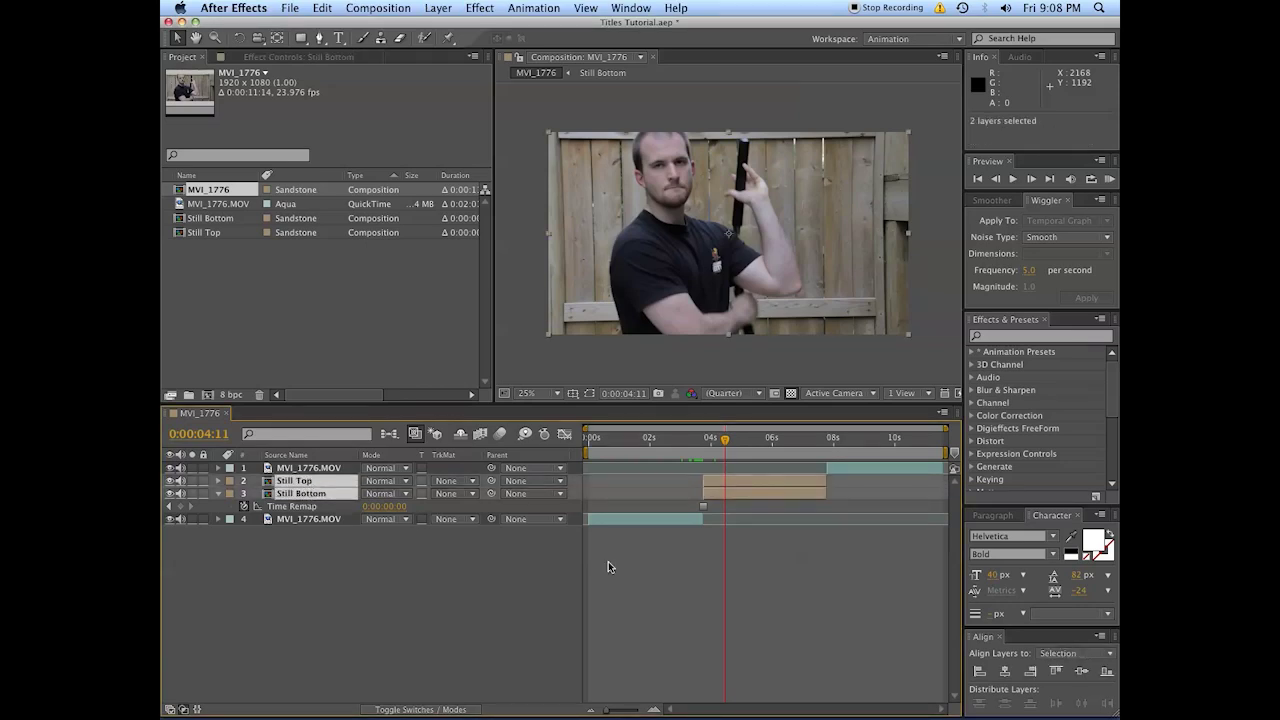
{"action": "key", "text": "super+d"}
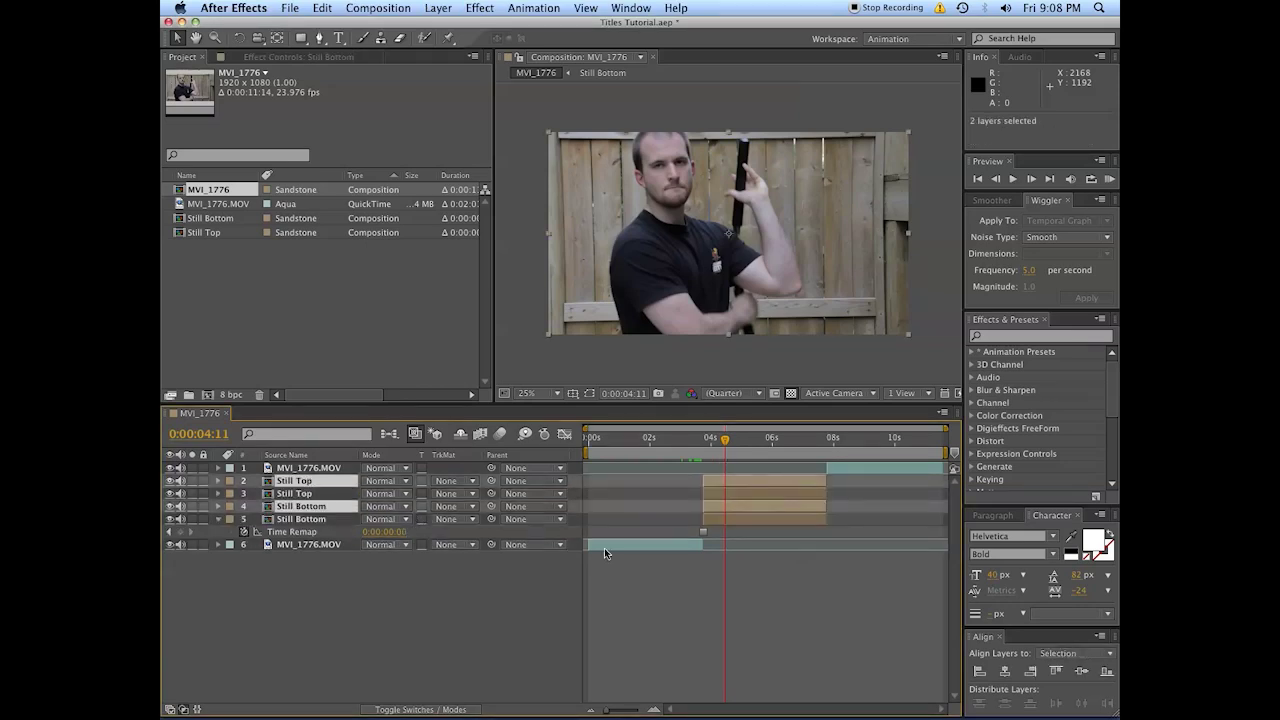
{"action": "left_click", "coordinate": [704, 613]}
Rename layer 4 to Still Bottom Dirty
{"action": "left_click", "coordinate": [307, 507]}
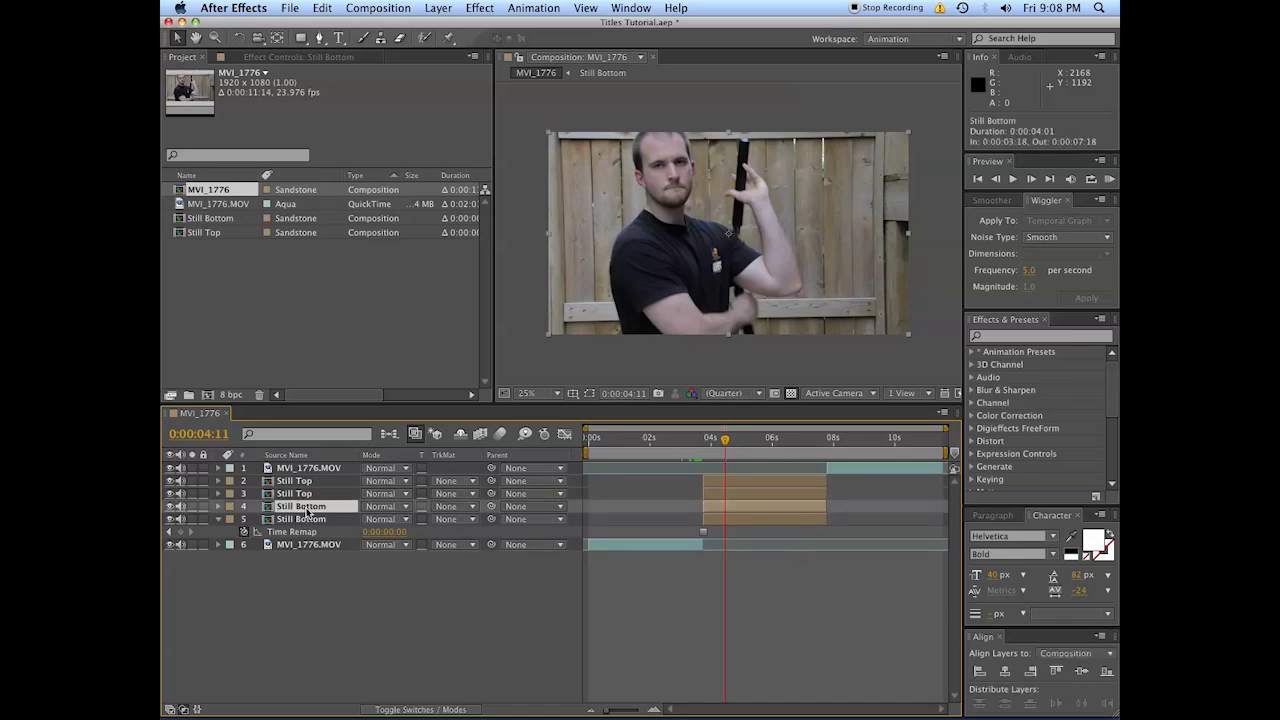
{"action": "key", "text": "Return"}
{"action": "key", "text": "Right"}
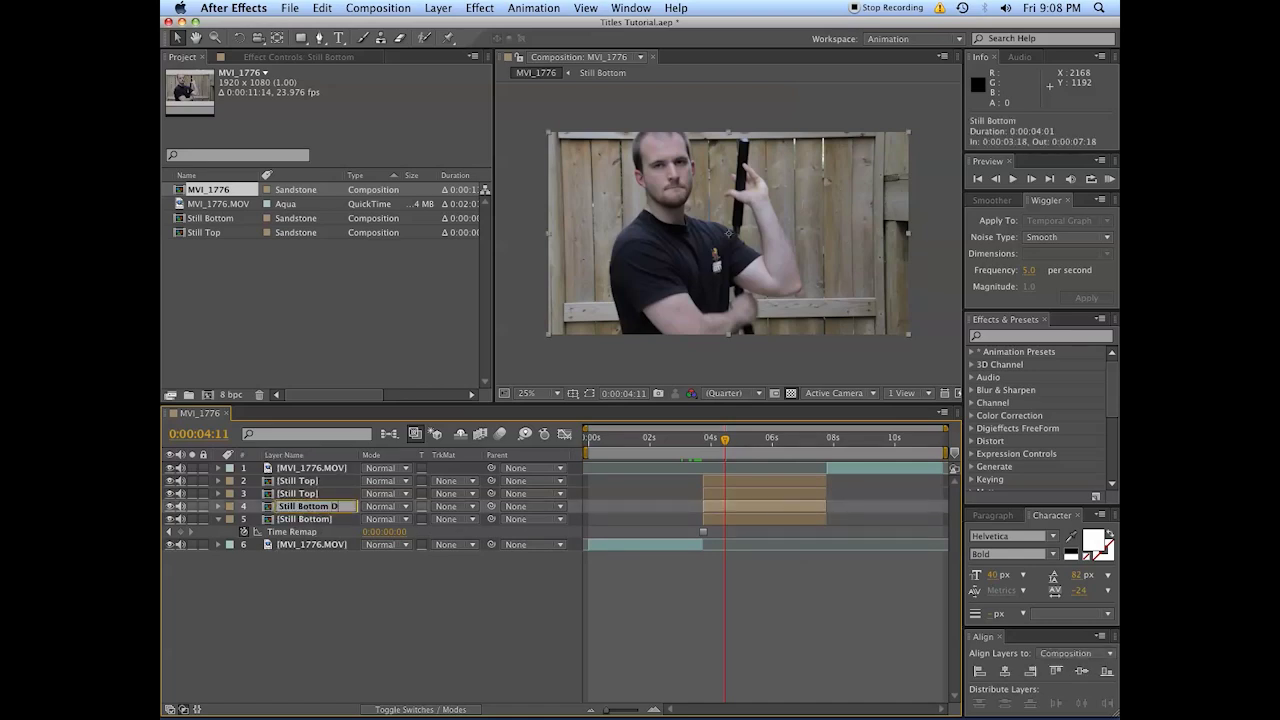
{"action": "key", "text": "Return"}
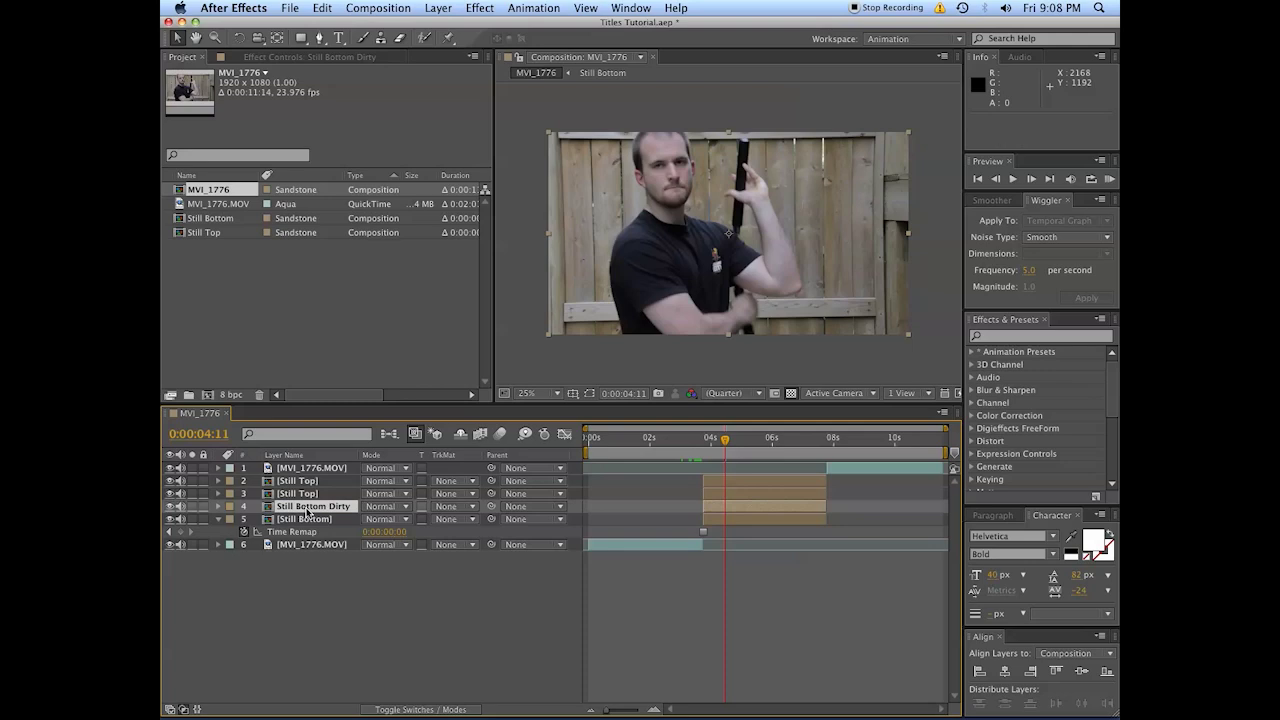
Rename layer 5 to Still Bottom Clean, redoing a mistaken rename
{"action": "left_click", "coordinate": [312, 521]}
{"action": "type", "text": "Clea"}
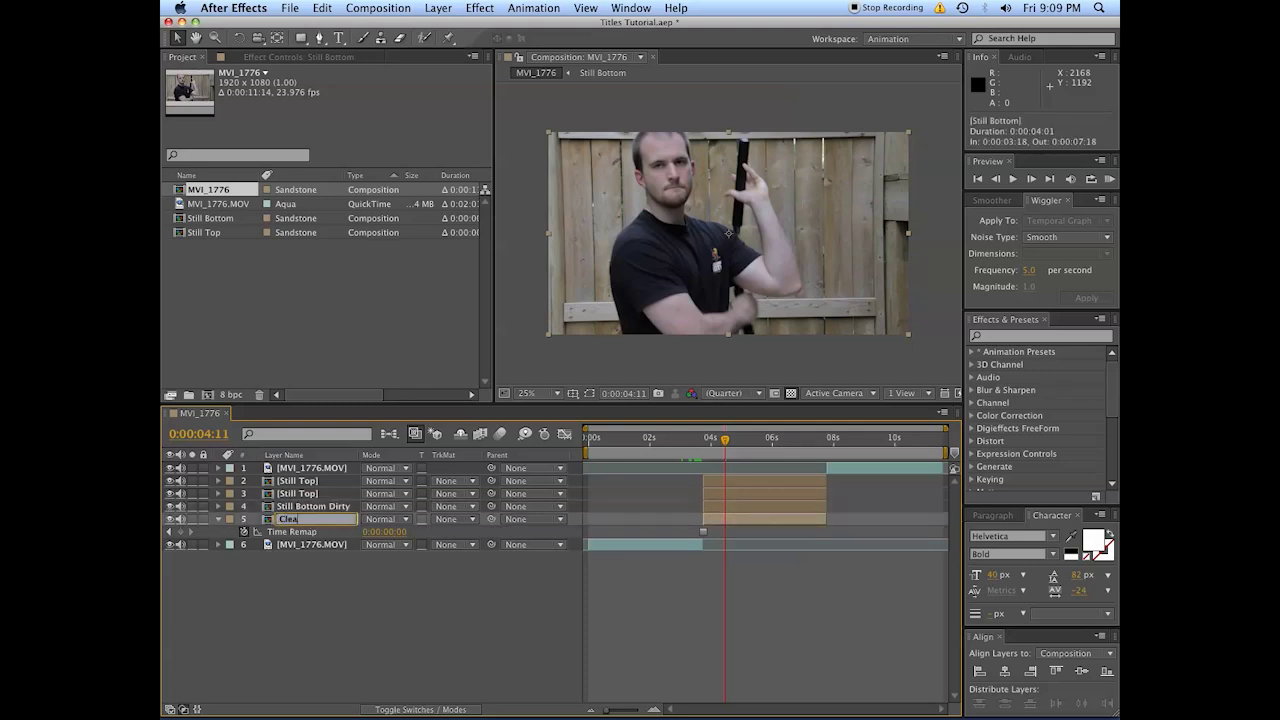
{"action": "type", "text": "n"}
{"action": "key", "text": "Return"}
{"action": "left_click", "coordinate": [317, 495]}
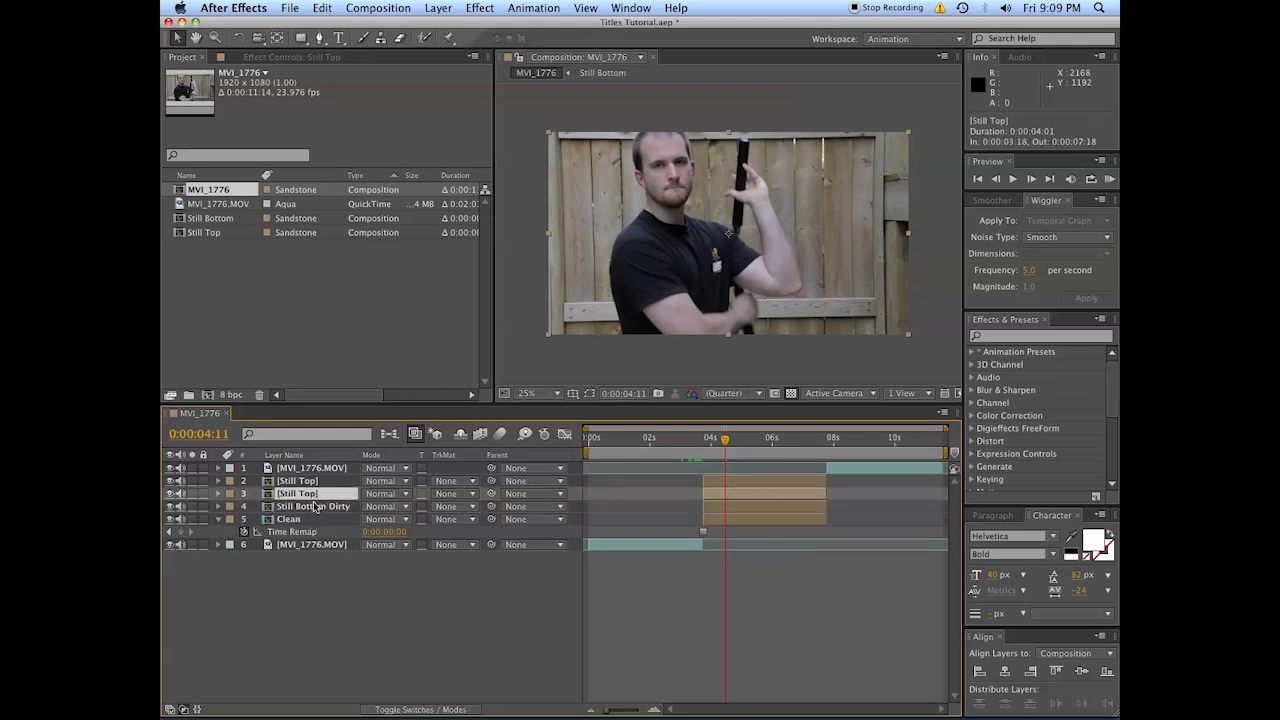
{"action": "left_click", "coordinate": [306, 520]}
{"action": "key", "text": "super+z"}
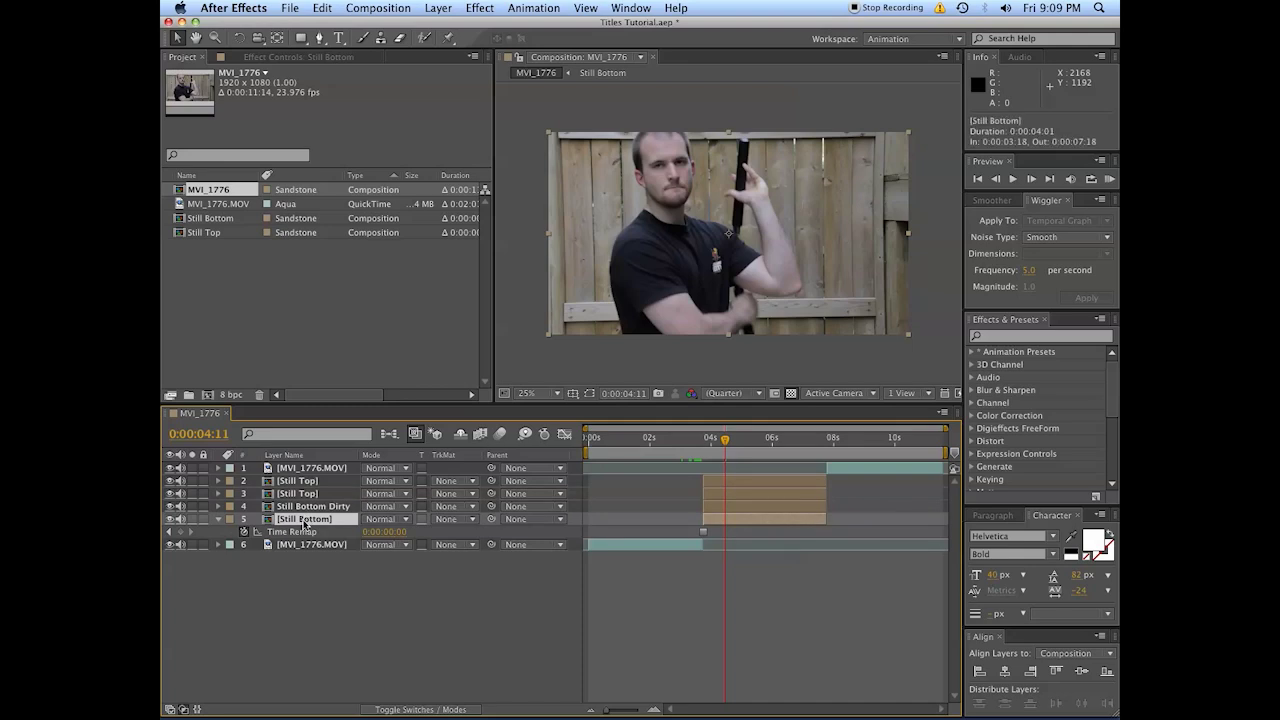
{"action": "key", "text": "Return"}
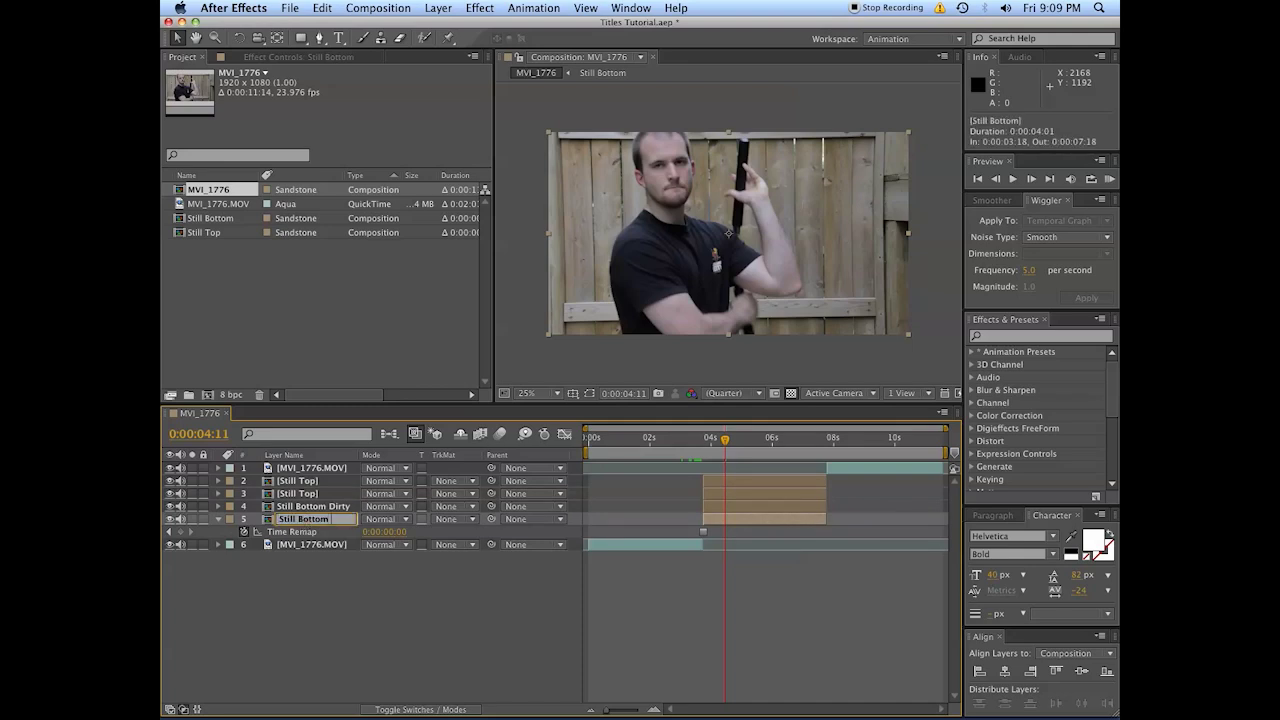
{"action": "type", "text": "Clean"}
{"action": "key", "text": "Return"}
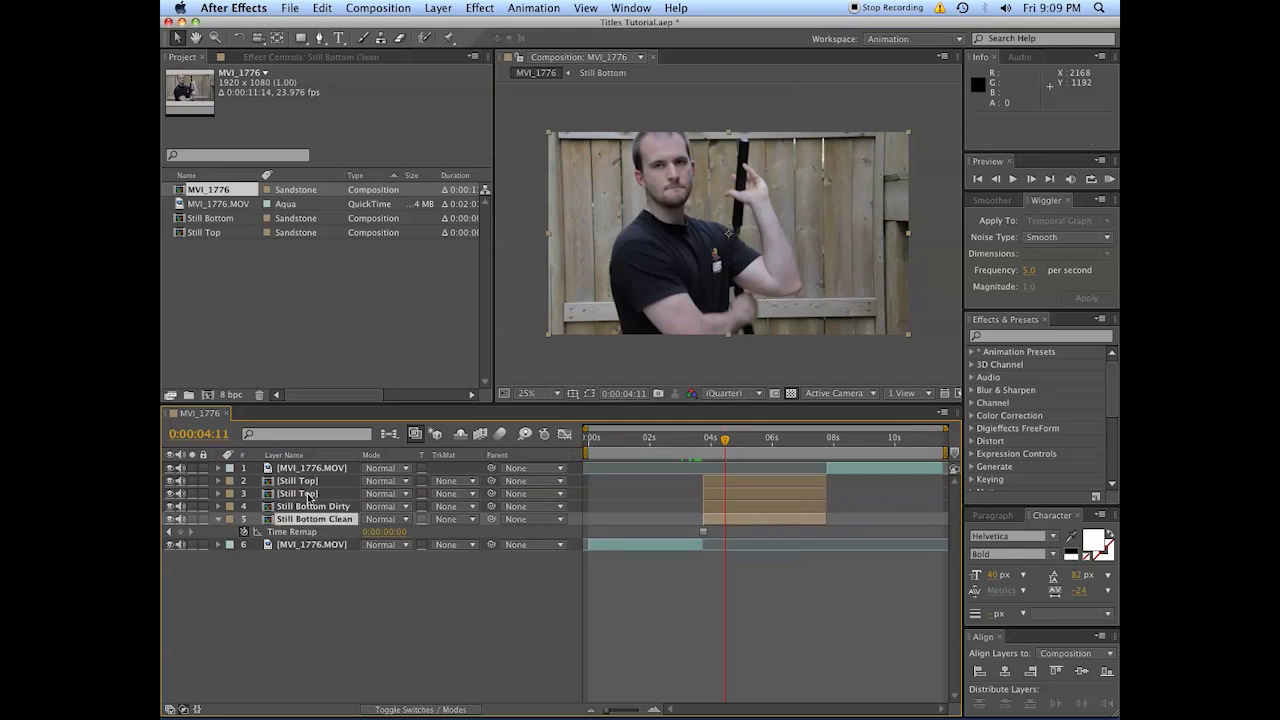
Rename layer 3 to Still Top Clean and layer 2 to Still Top Dirty
{"action": "left_click", "coordinate": [308, 494]}
{"action": "key", "text": "Return"}
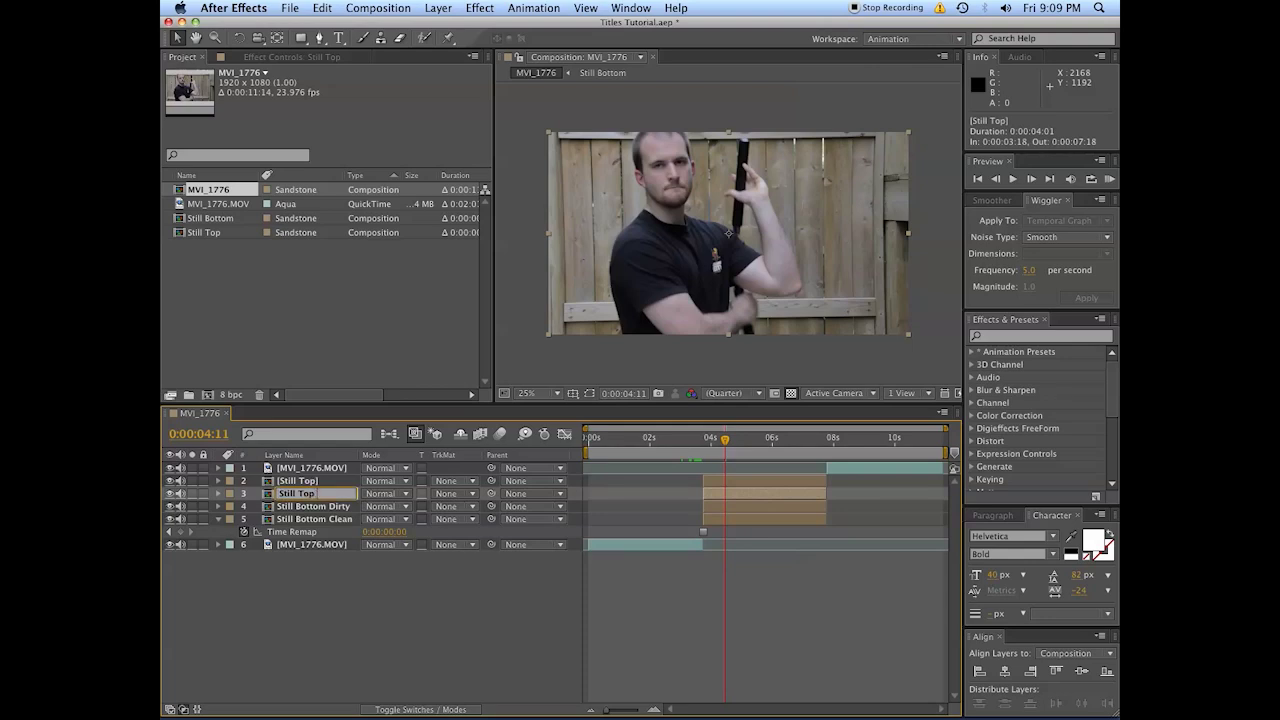
{"action": "key", "text": "Return"}
{"action": "left_click", "coordinate": [296, 481]}
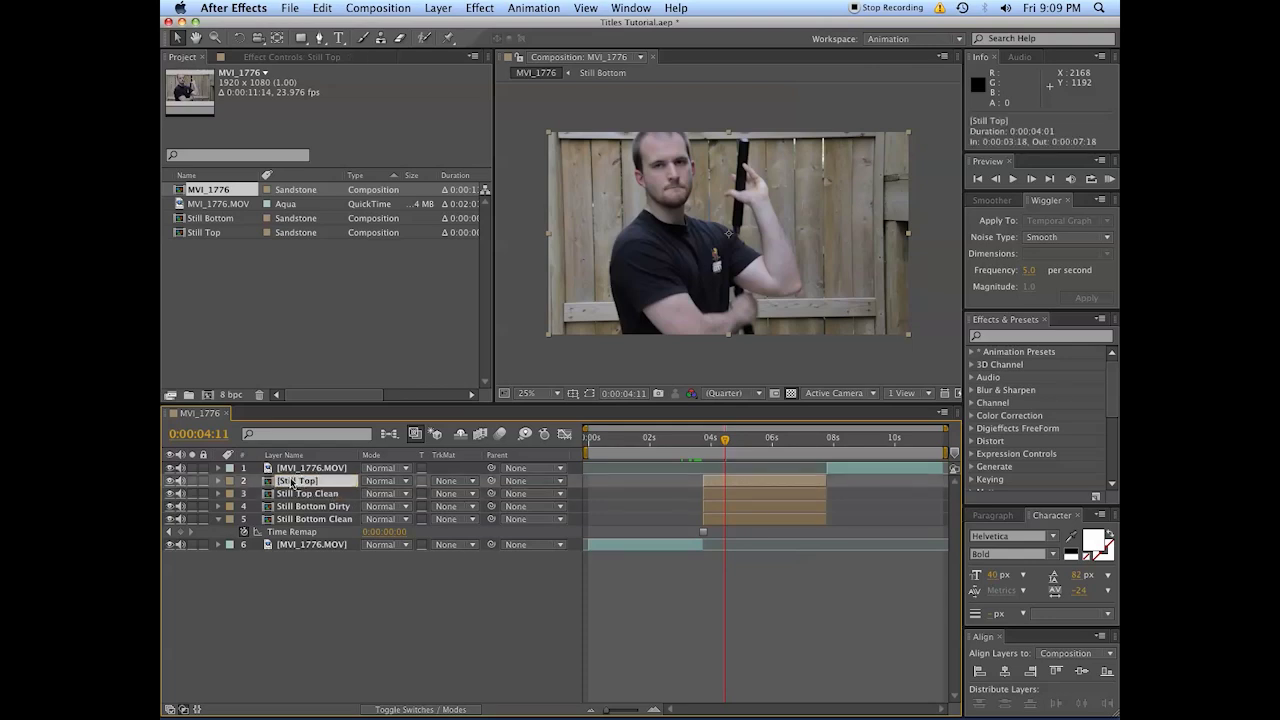
{"action": "key", "text": "Return"}
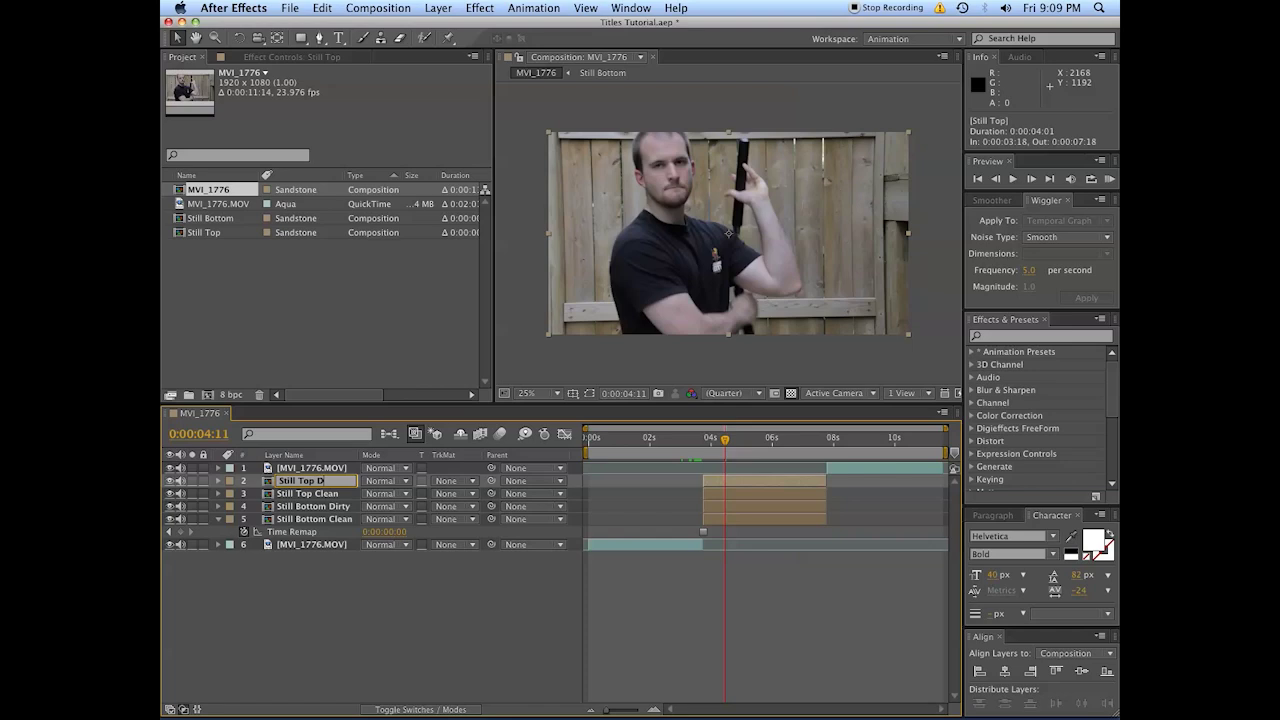
{"action": "key", "text": "Return"}
{"action": "left_click", "coordinate": [905, 673]}
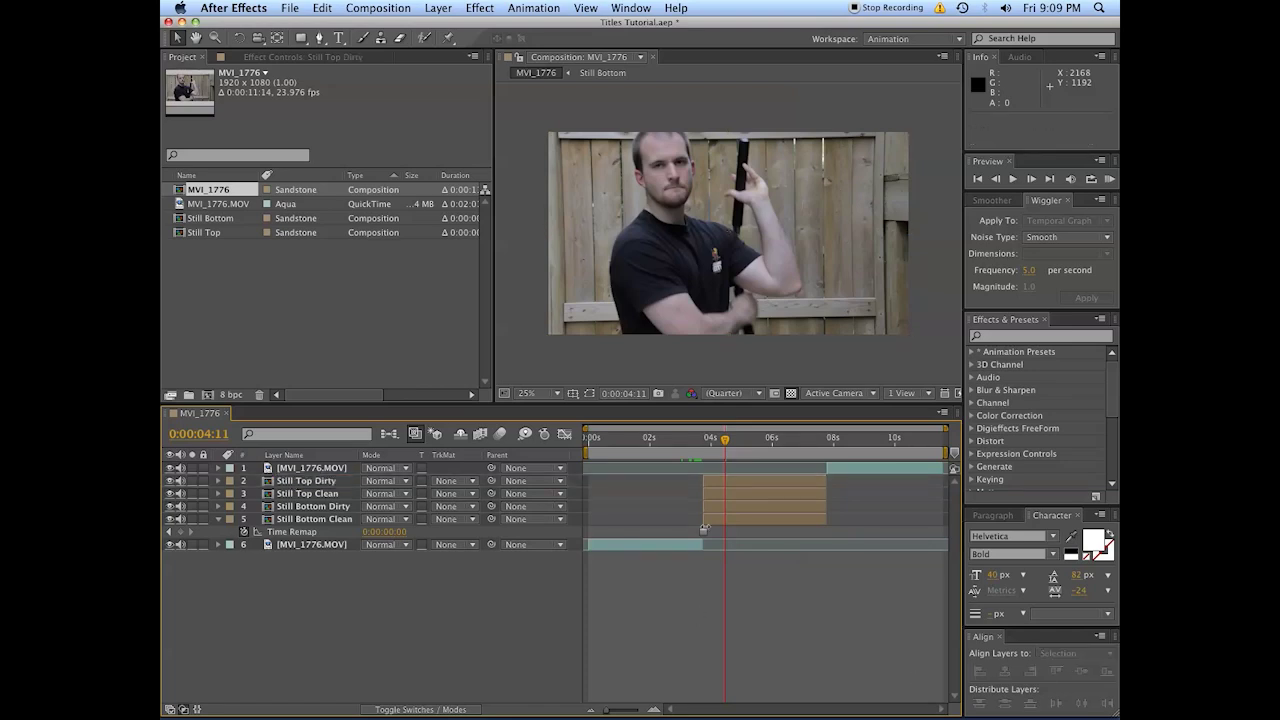
Label both Clean stills and both footage layers Dark Green
{"action": "left_click", "coordinate": [329, 521]}
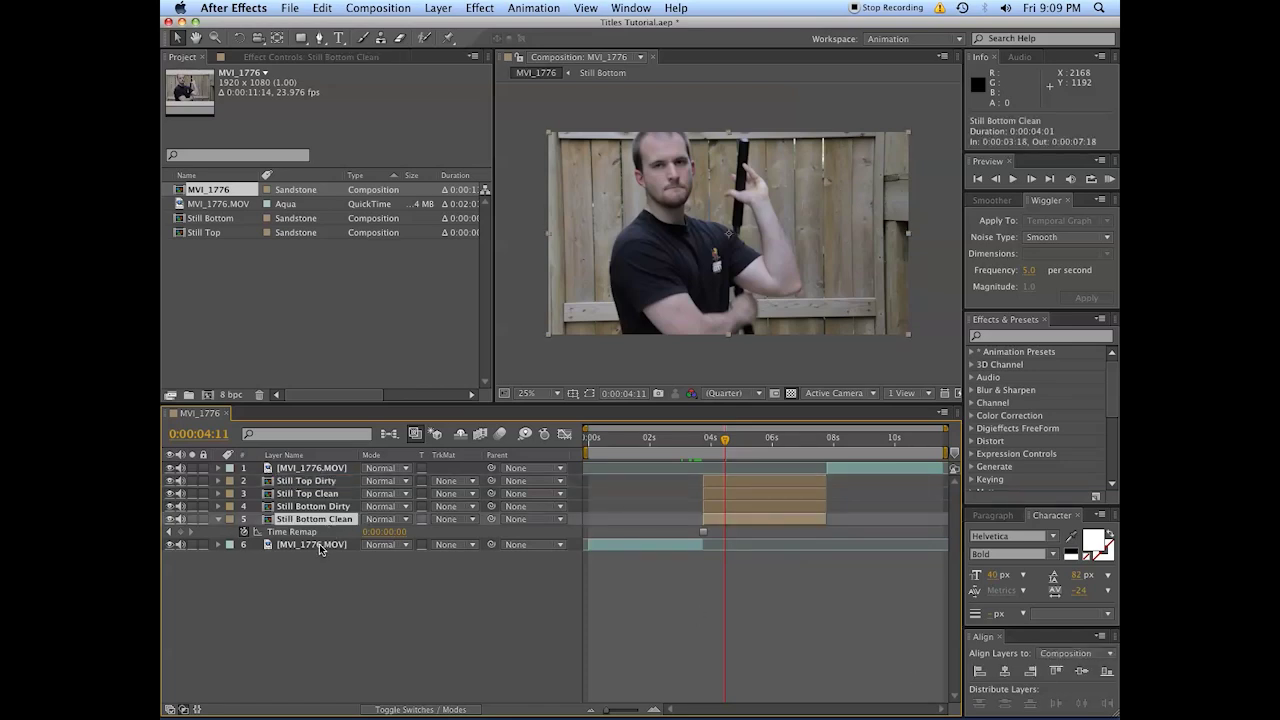
{"action": "left_click", "coordinate": [319, 544], "text": "shift"}
{"action": "left_click", "coordinate": [335, 494], "text": "super"}
{"action": "left_click", "coordinate": [340, 468], "text": "super"}
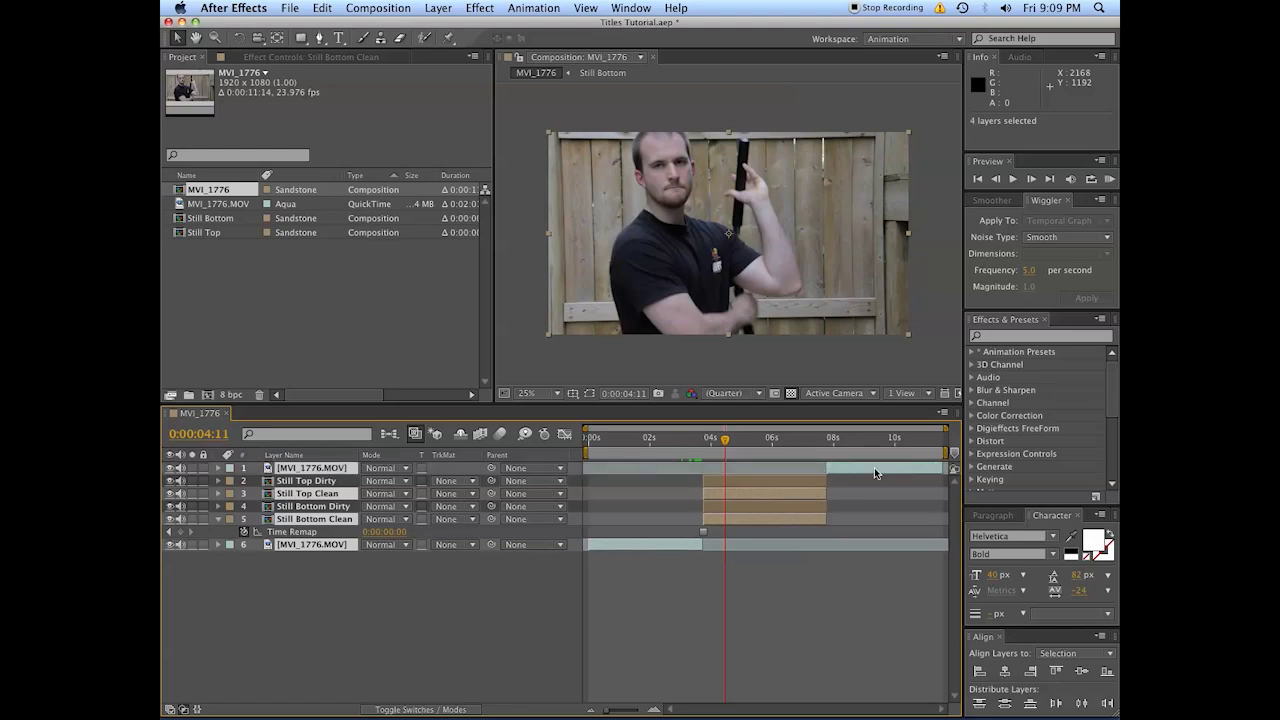
{"action": "left_click", "coordinate": [231, 477]}
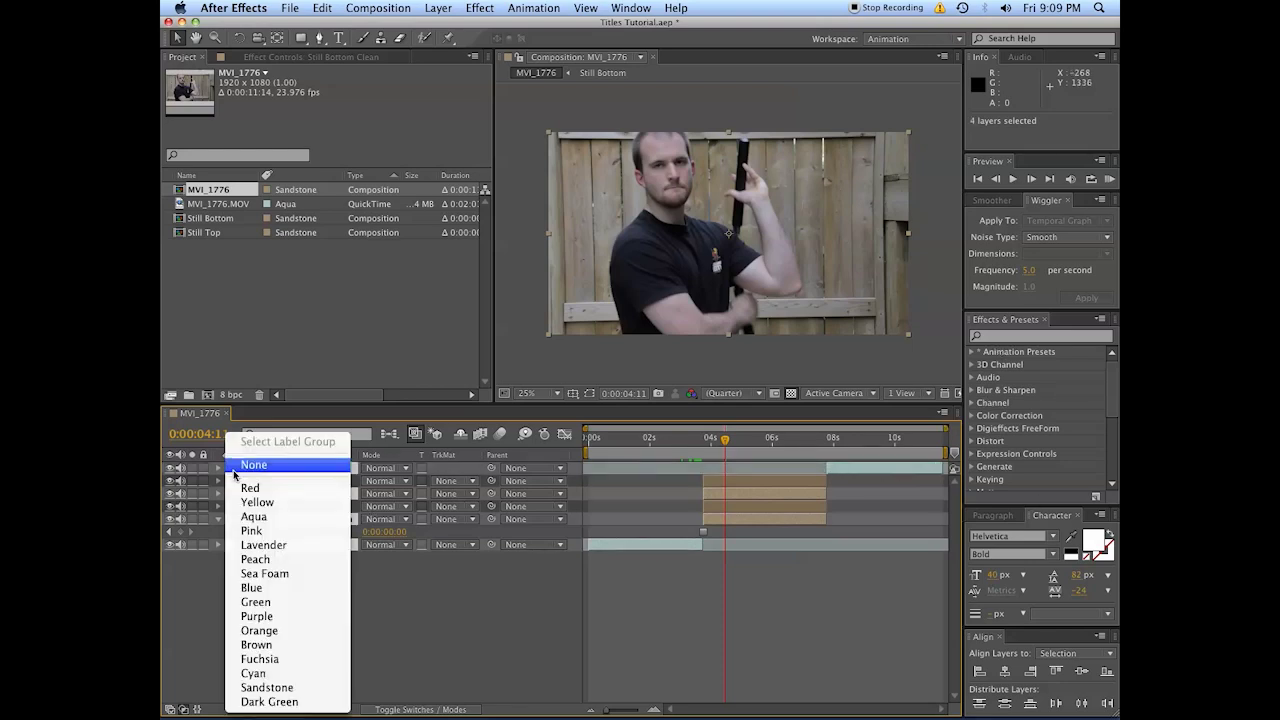
{"action": "left_click", "coordinate": [268, 701]}
At 0:00:02:08, apply Tint to the bottom MVI_1776.MOV layer with Amount to Tint 25%
{"action": "left_click", "coordinate": [860, 555]}
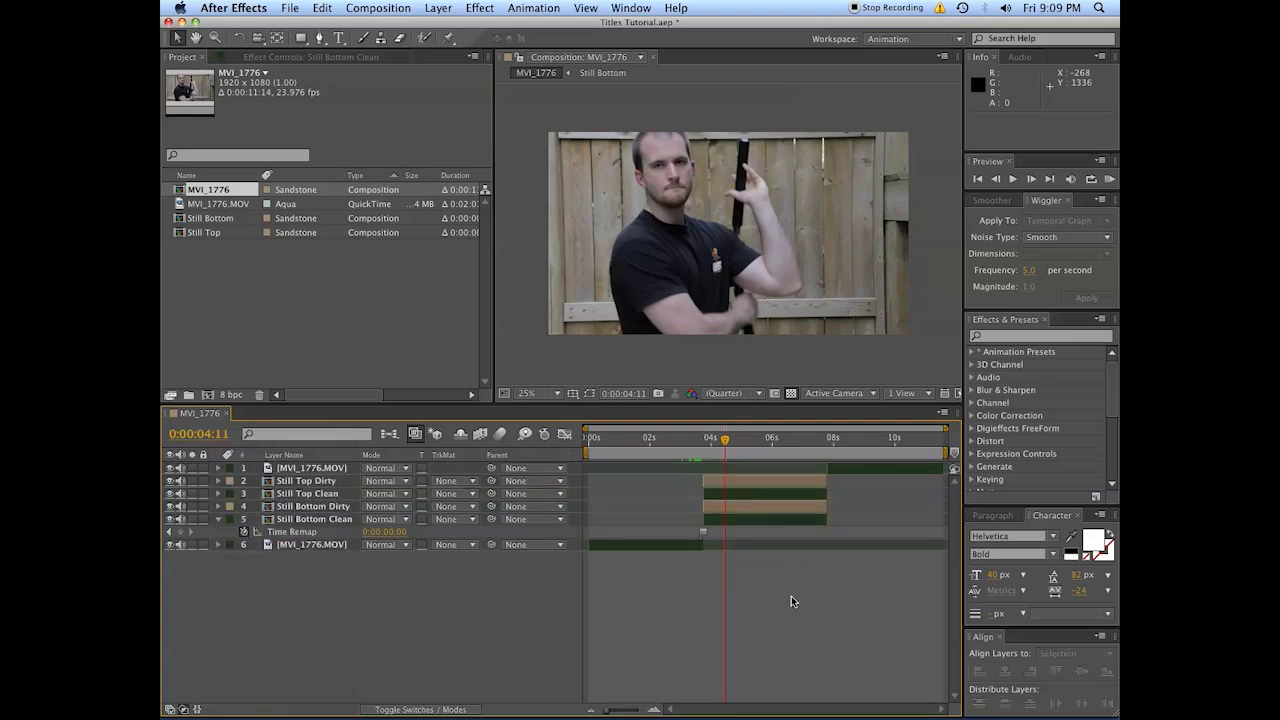
{"action": "left_click", "coordinate": [669, 442]}
{"action": "left_click", "coordinate": [660, 445]}
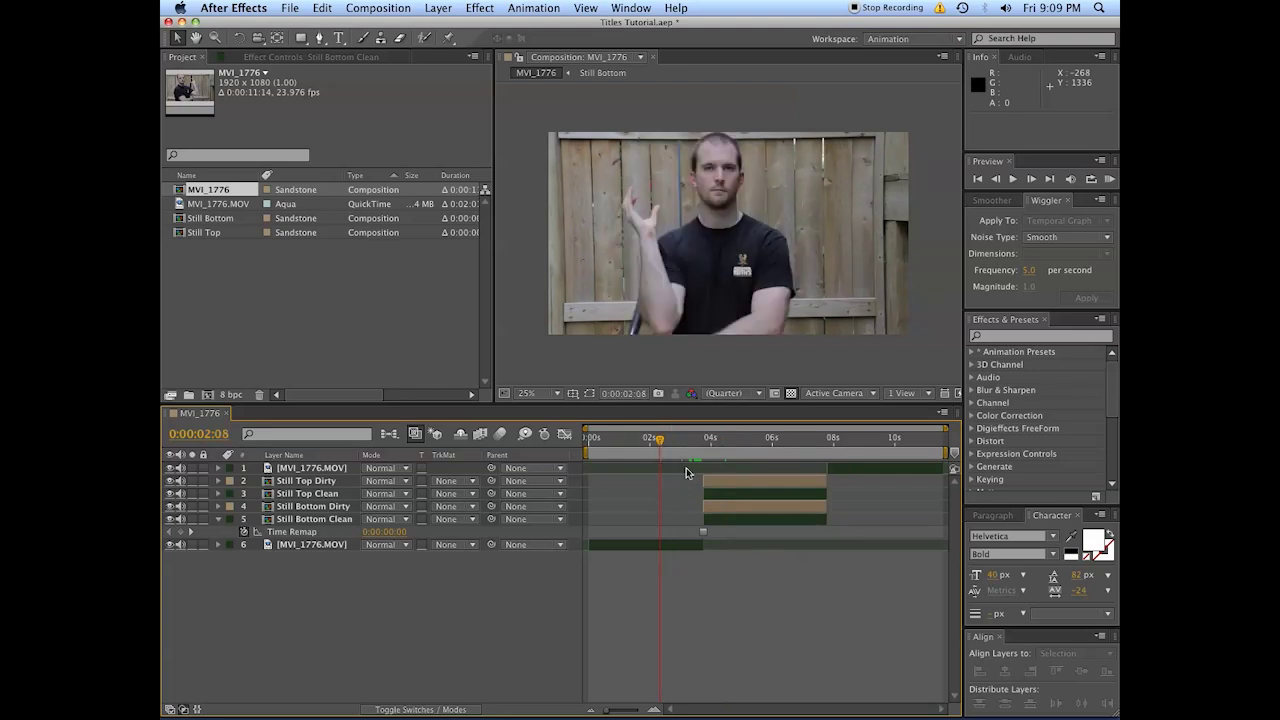
{"action": "left_click", "coordinate": [682, 545]}
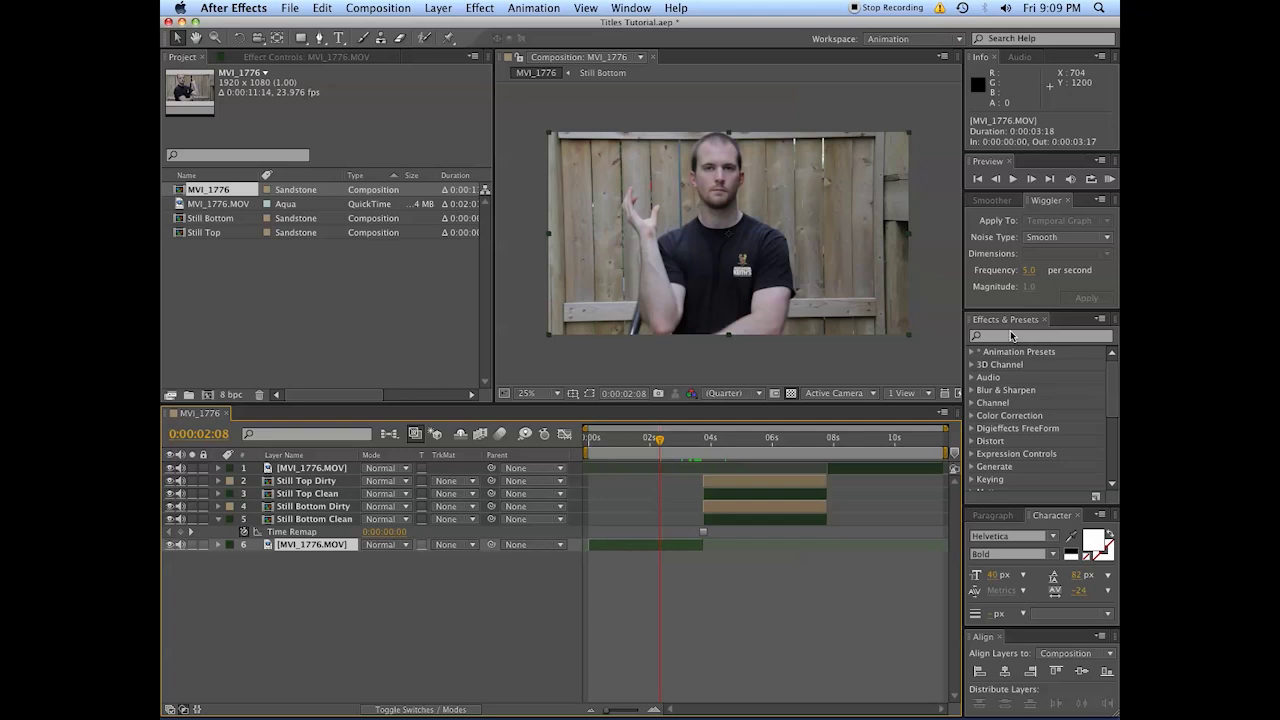
{"action": "left_click", "coordinate": [1040, 337]}
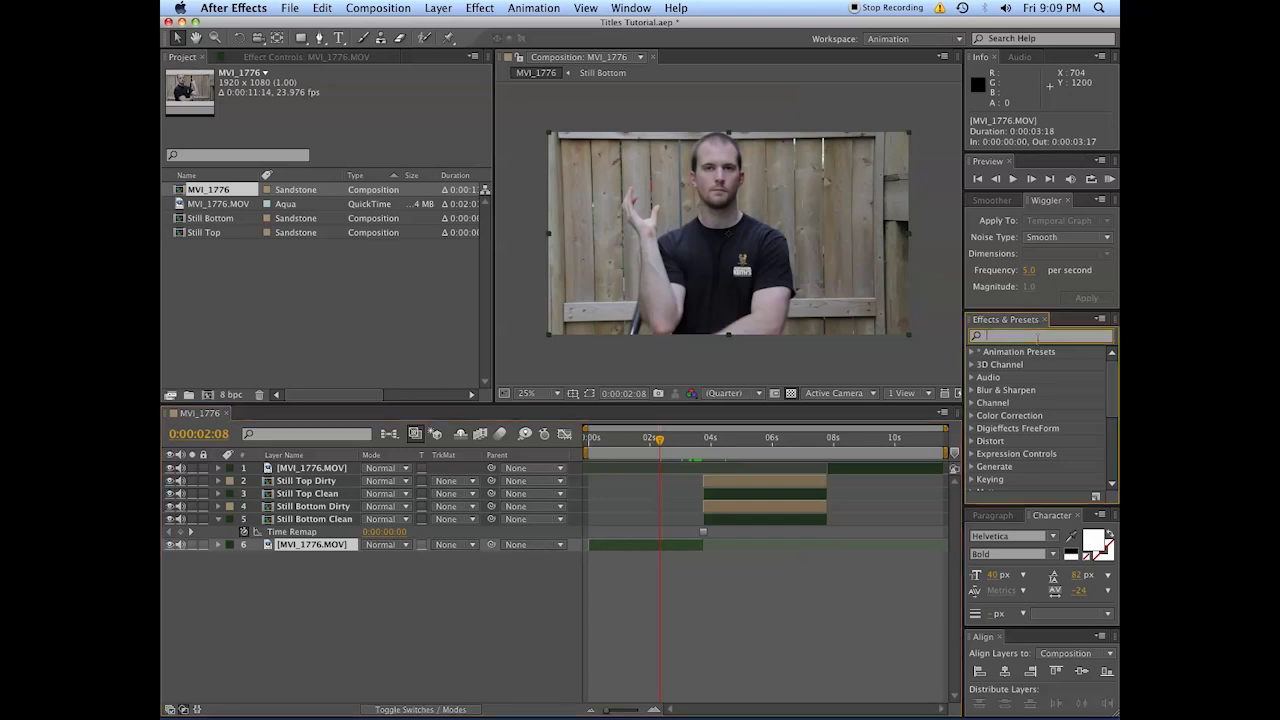
{"action": "type", "text": "tint"}
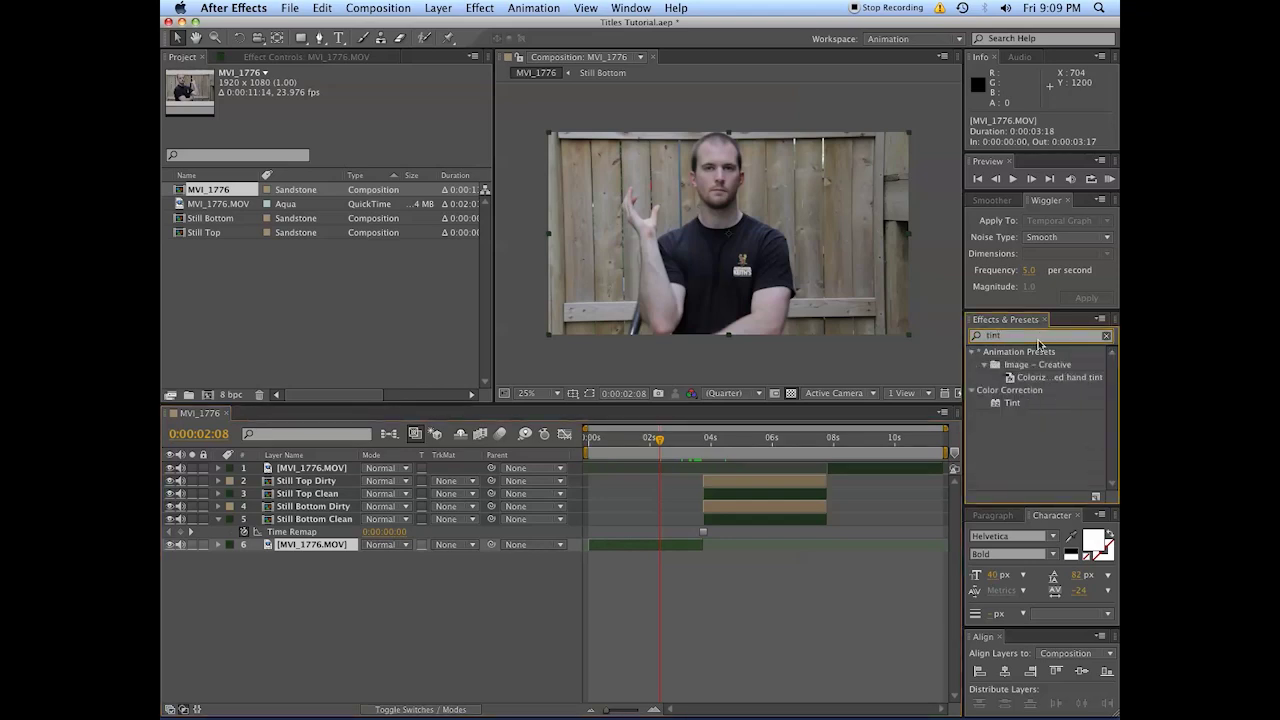
{"action": "double_click", "coordinate": [1011, 402]}
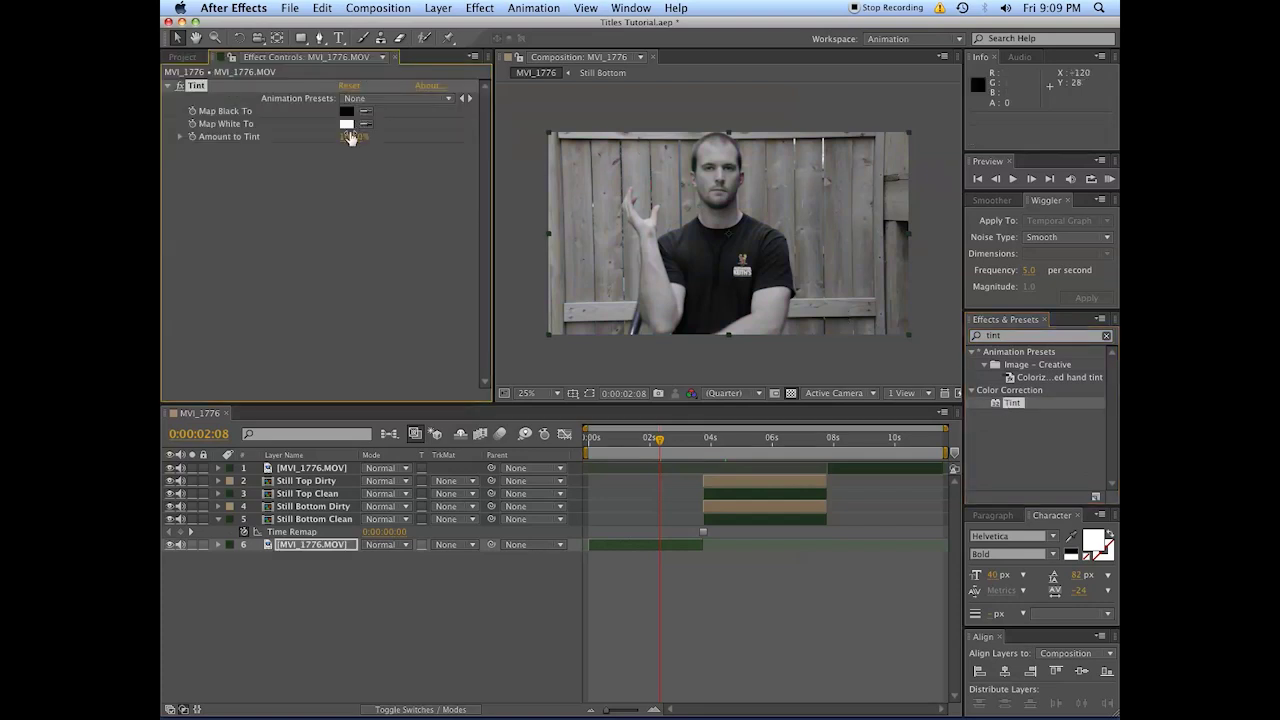
{"action": "left_click", "coordinate": [350, 137]}
{"action": "type", "text": "25"}
{"action": "key", "text": "Return"}
Add a Curves effect to the same footage layer
{"action": "left_click", "coordinate": [1014, 338]}
{"action": "type", "text": "curve"}
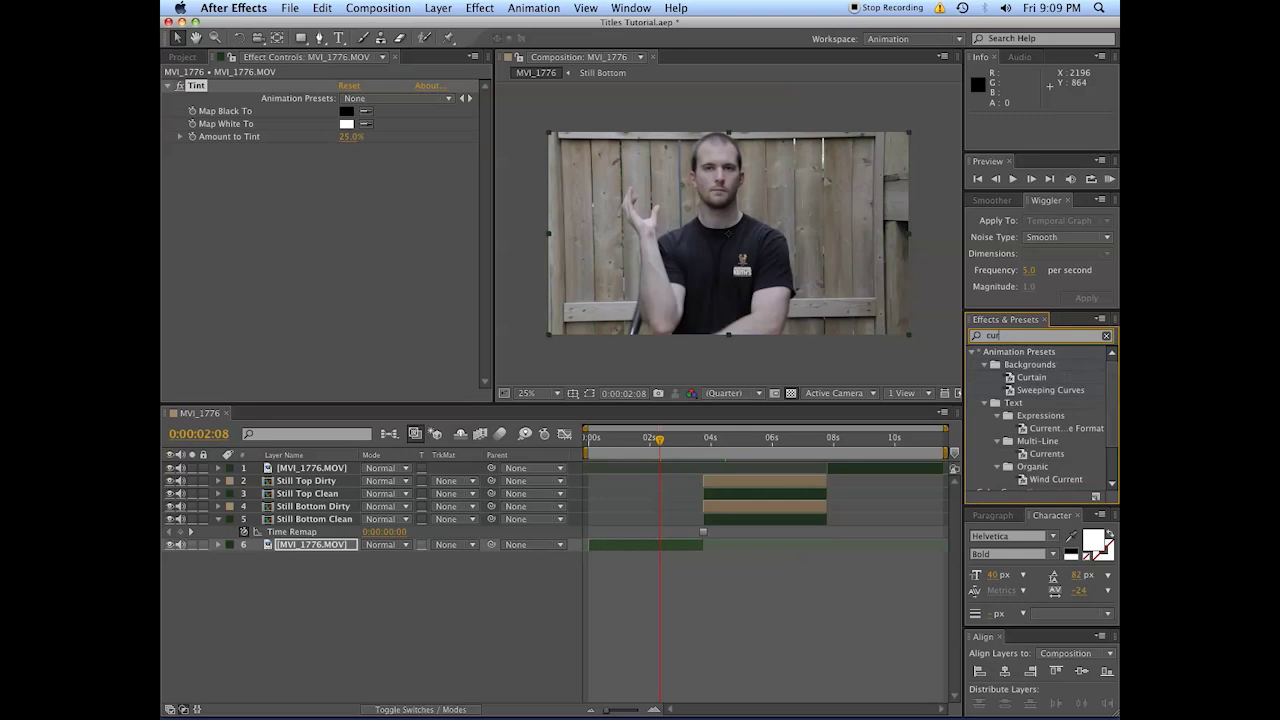
{"action": "left_click", "coordinate": [1018, 404]}
{"action": "double_click", "coordinate": [1018, 404]}
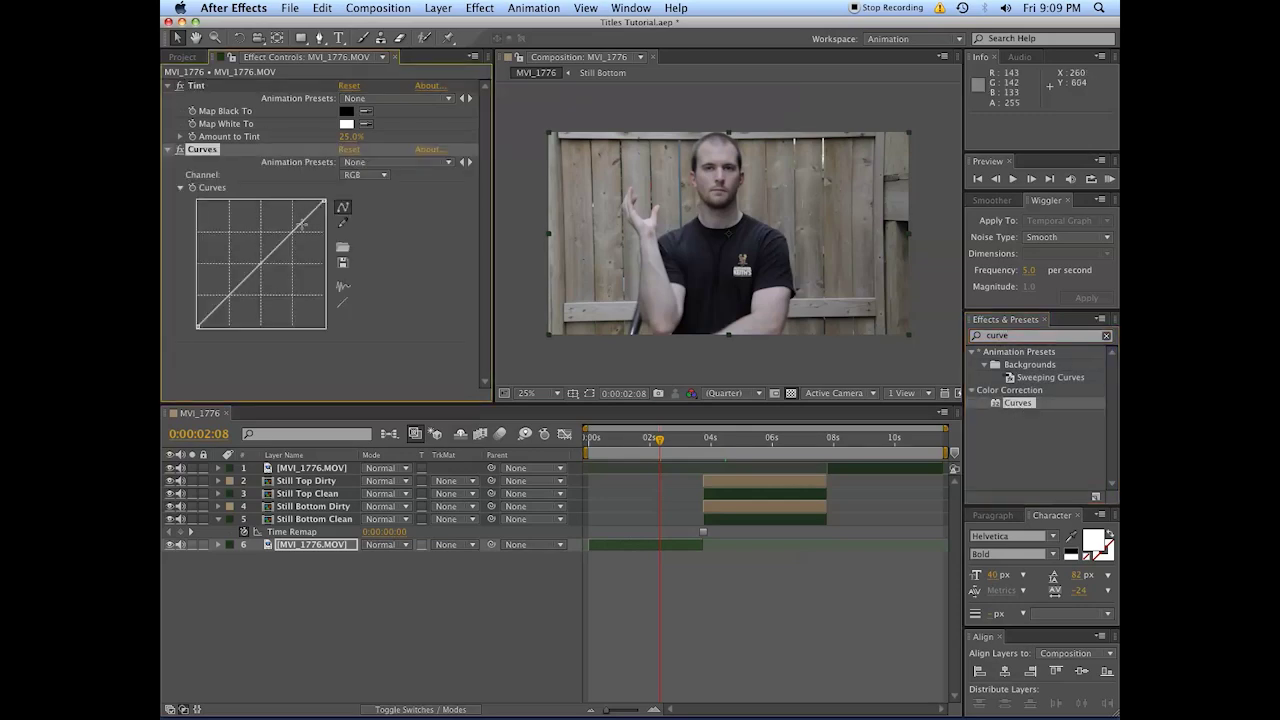
Bend S-curves into the RGB and Red channels of Curves
{"action": "left_click_drag", "start_coordinate": [300, 224], "coordinate": [300, 215]}
{"action": "left_click_drag", "start_coordinate": [217, 307], "coordinate": [224, 318]}
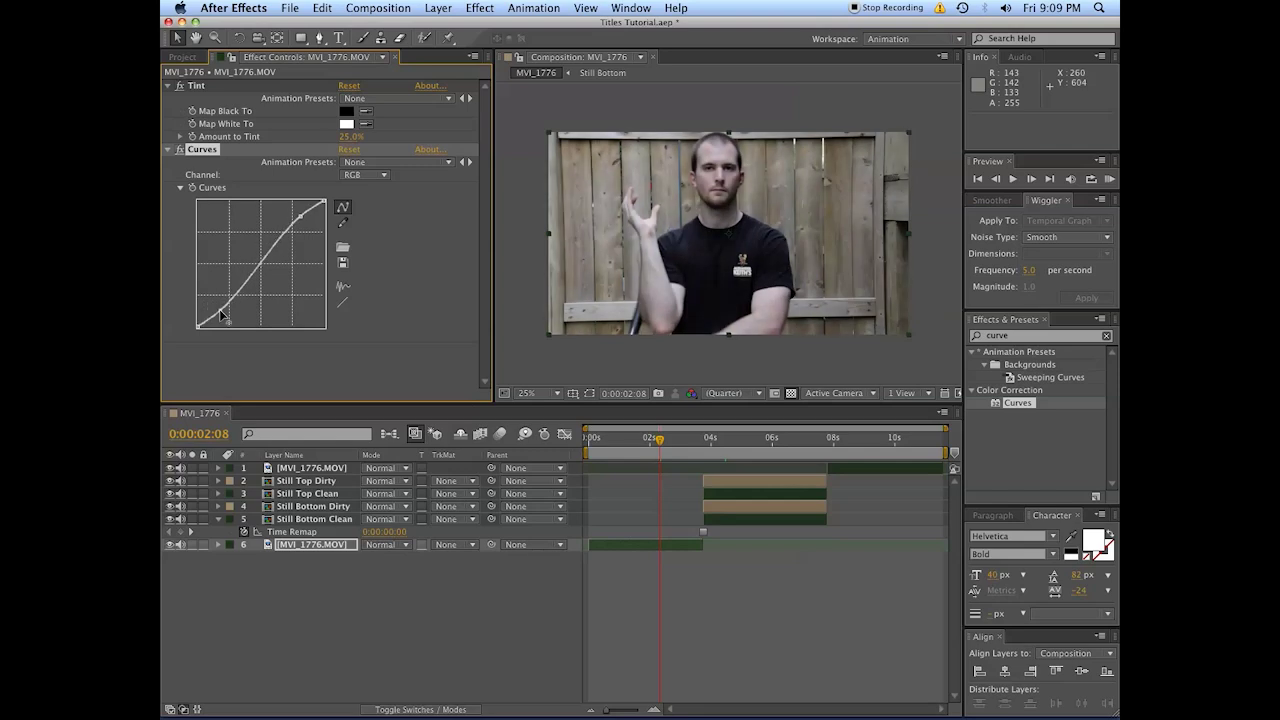
{"action": "left_click", "coordinate": [365, 174]}
{"action": "left_click", "coordinate": [368, 204]}
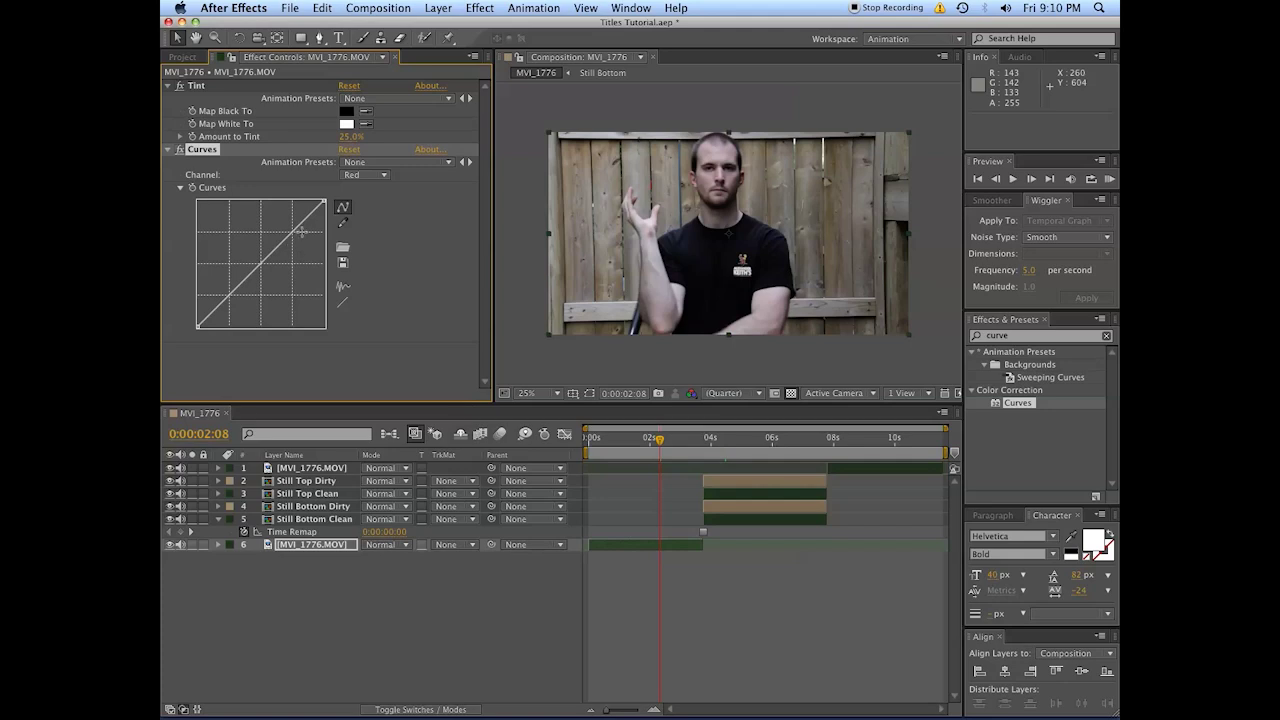
{"action": "left_click_drag", "start_coordinate": [300, 231], "coordinate": [294, 219]}
{"action": "left_click_drag", "start_coordinate": [222, 303], "coordinate": [226, 311]}
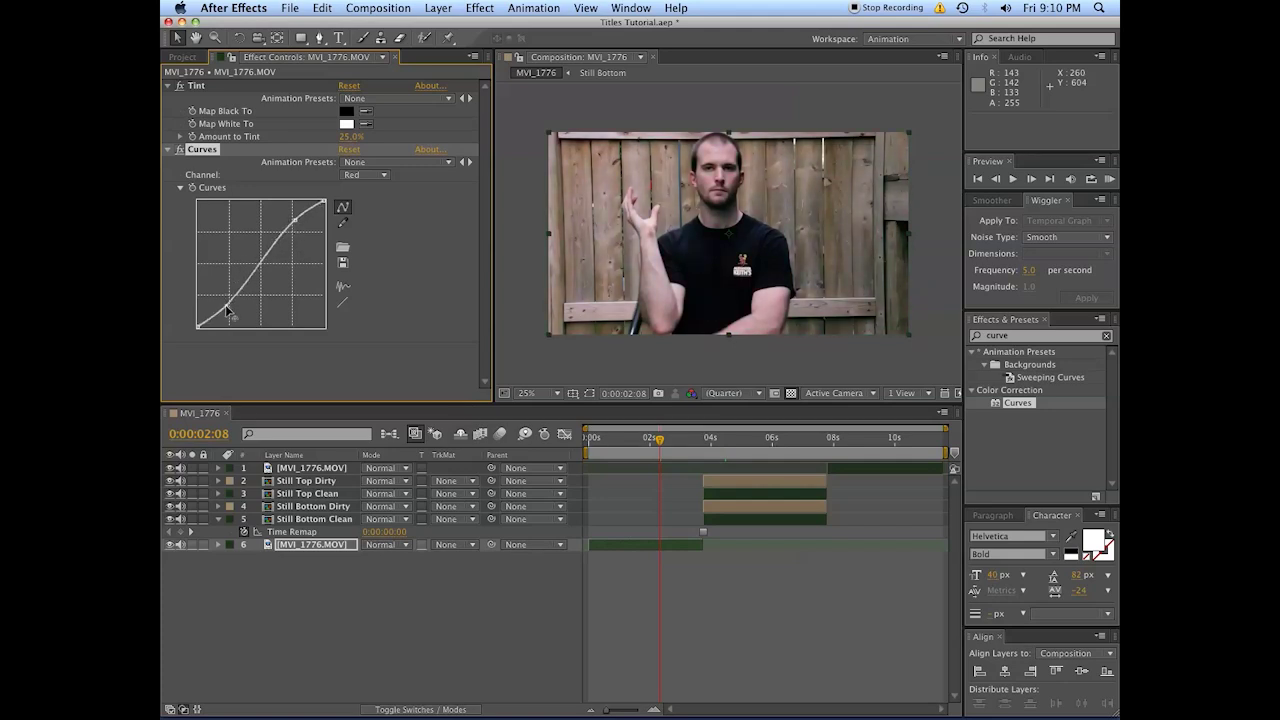
Reshape the Blue channel curve, lowering its highlights and bowing its lower section upward
{"action": "left_click", "coordinate": [365, 174]}
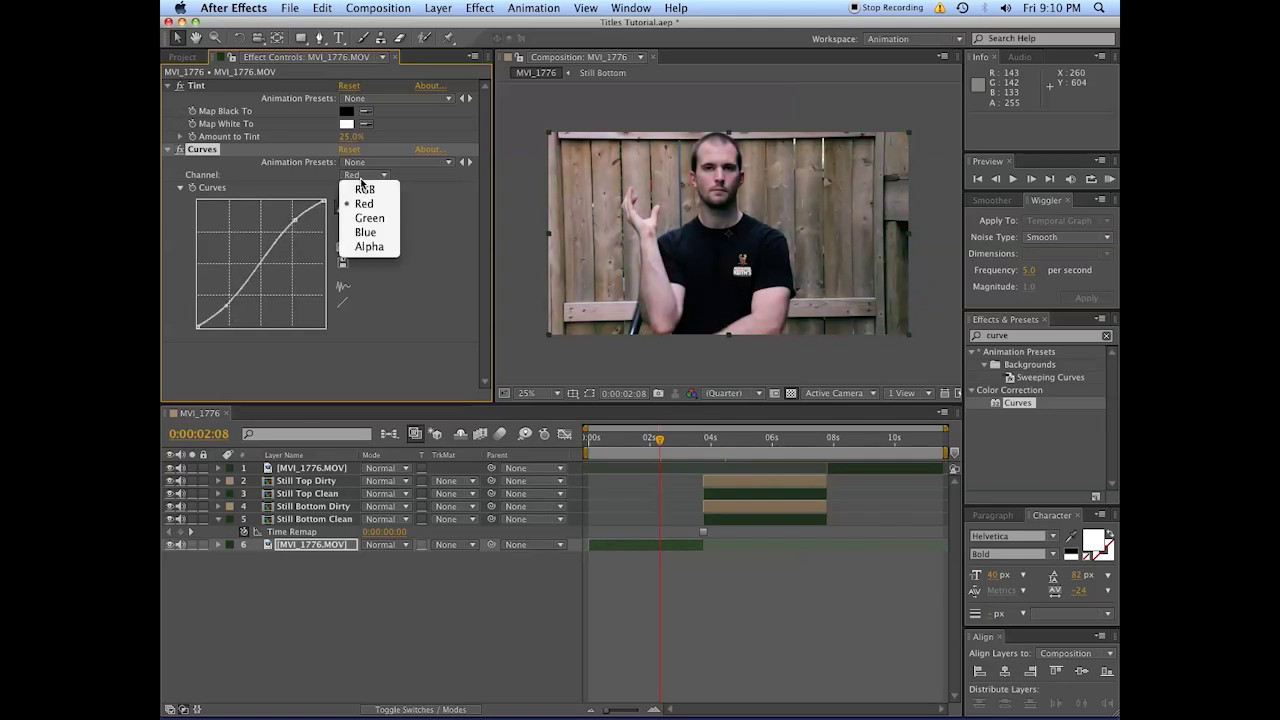
{"action": "left_click", "coordinate": [365, 232]}
{"action": "left_click_drag", "start_coordinate": [299, 226], "coordinate": [301, 230]}
{"action": "left_click_drag", "start_coordinate": [233, 306], "coordinate": [228, 298]}
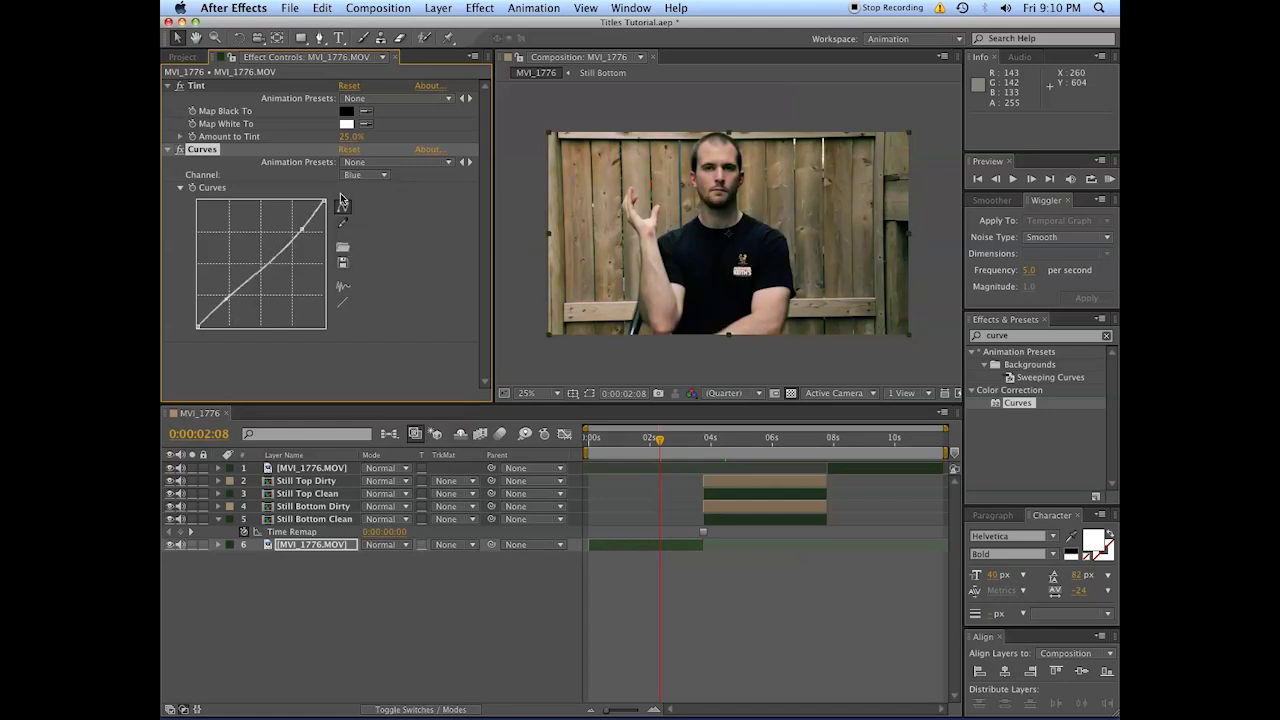
{"action": "left_click_drag", "start_coordinate": [299, 230], "coordinate": [304, 229]}
{"action": "mouse_move", "coordinate": [229, 297]}
{"action": "left_mouse_down"}
{"action": "mouse_move", "coordinate": [217, 300]}
{"action": "mouse_move", "coordinate": [227, 279]}
{"action": "left_mouse_up"}
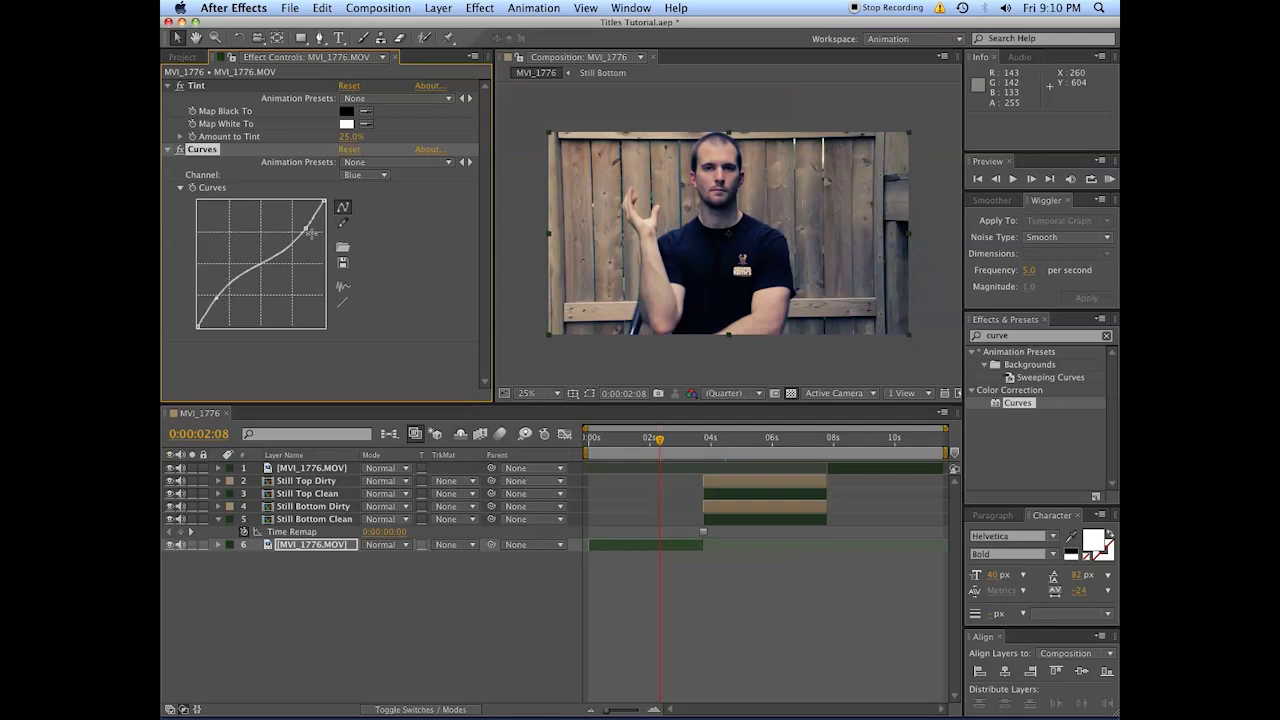
{"action": "left_click_drag", "start_coordinate": [307, 229], "coordinate": [307, 227]}
{"action": "left_click", "coordinate": [352, 178]}
{"action": "left_click", "coordinate": [360, 204]}
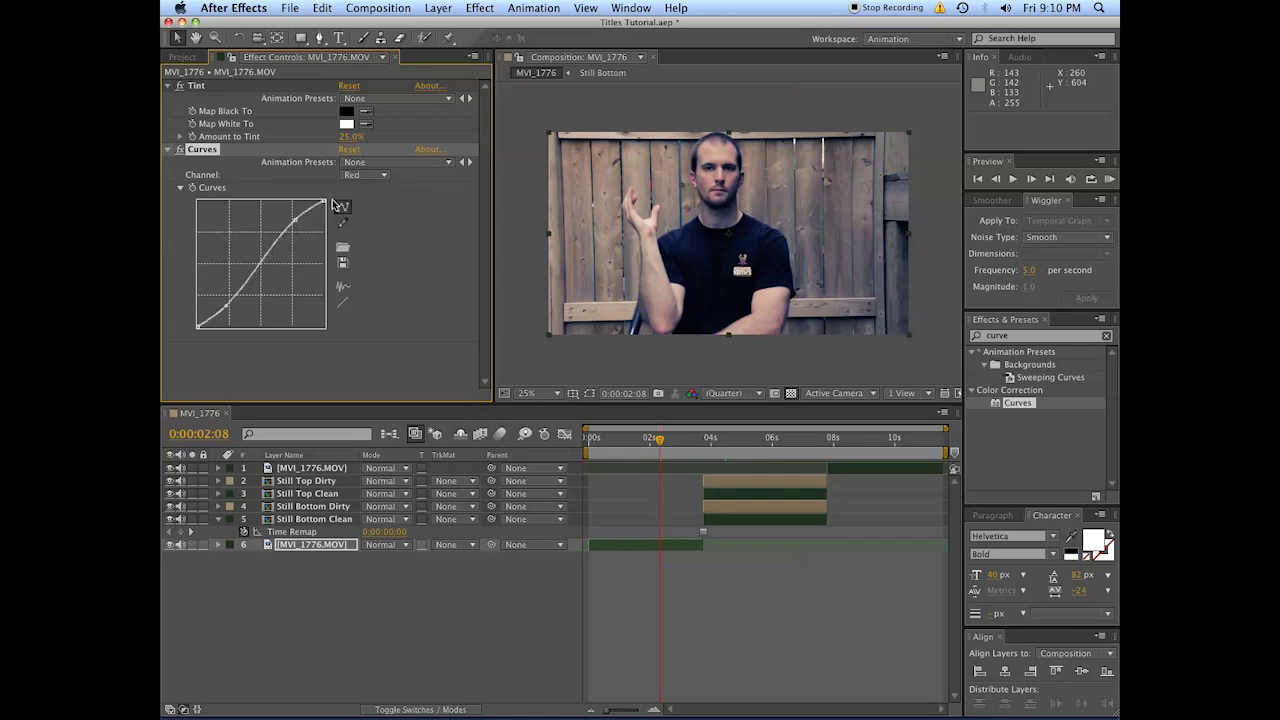
{"action": "left_click", "coordinate": [366, 178]}
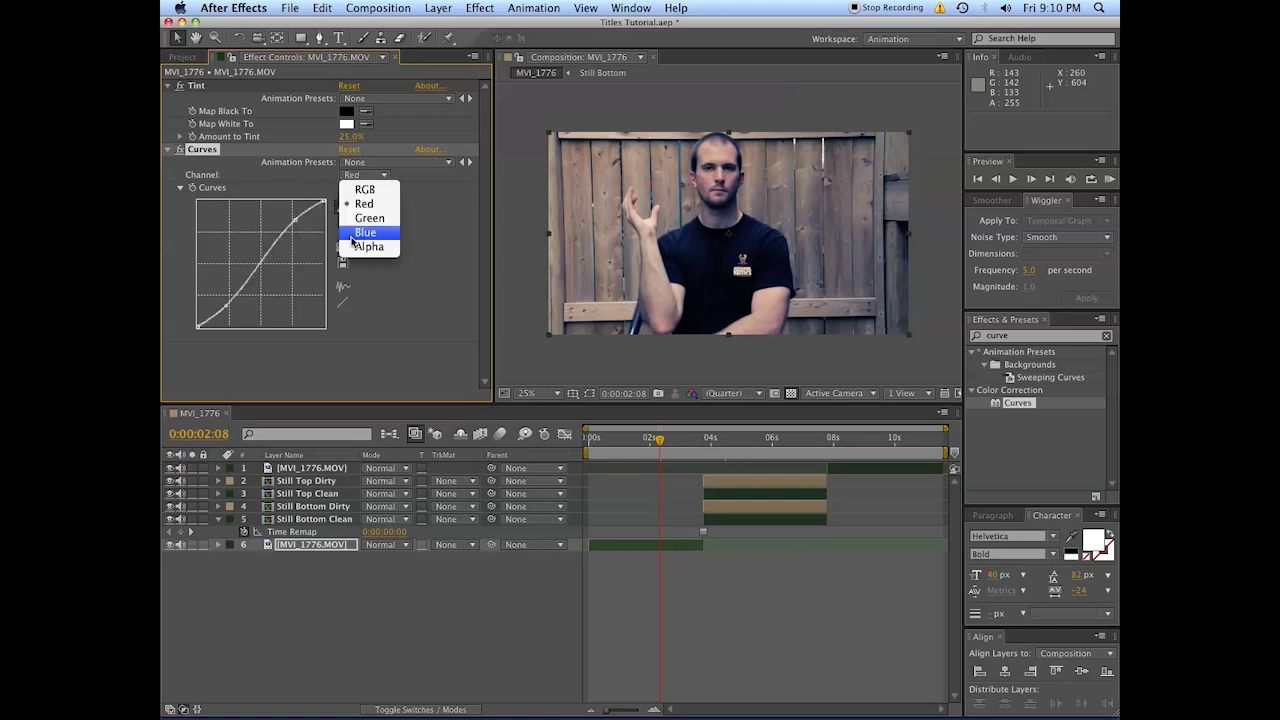
{"action": "left_click", "coordinate": [352, 238]}
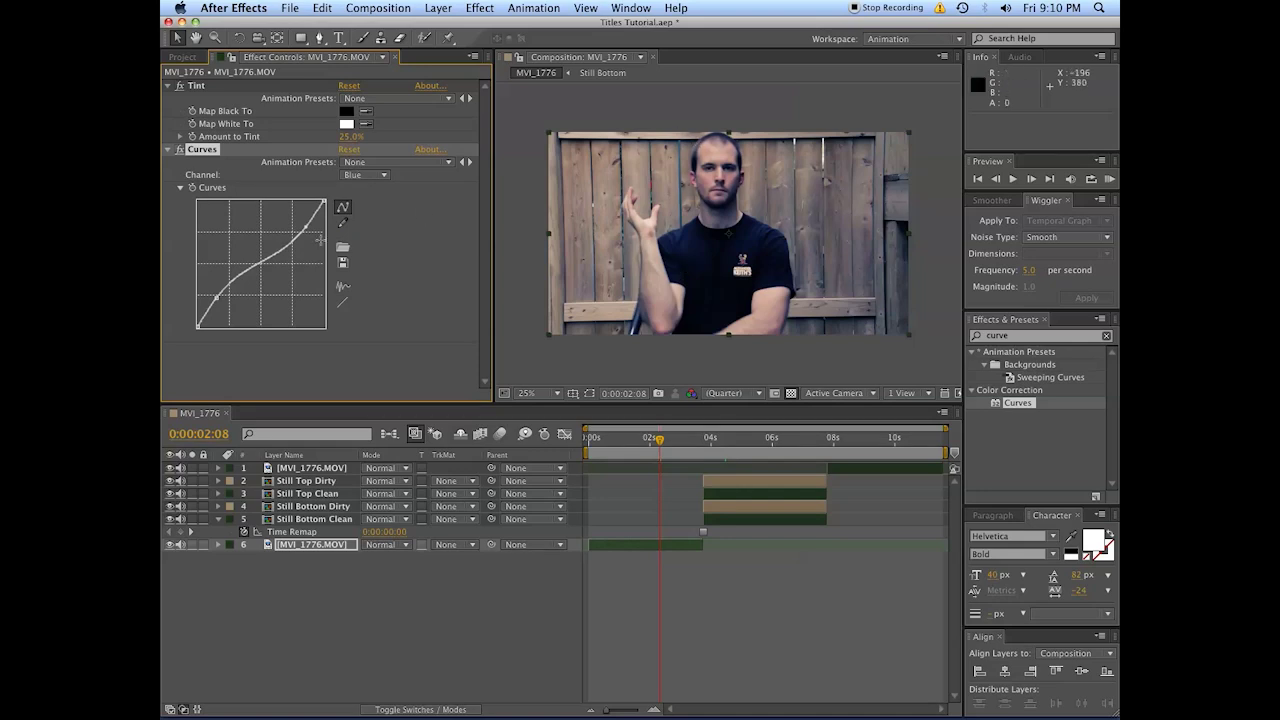
Select the footage's Tint and Curves effects together in Effect Controls
{"action": "left_click", "coordinate": [665, 584]}
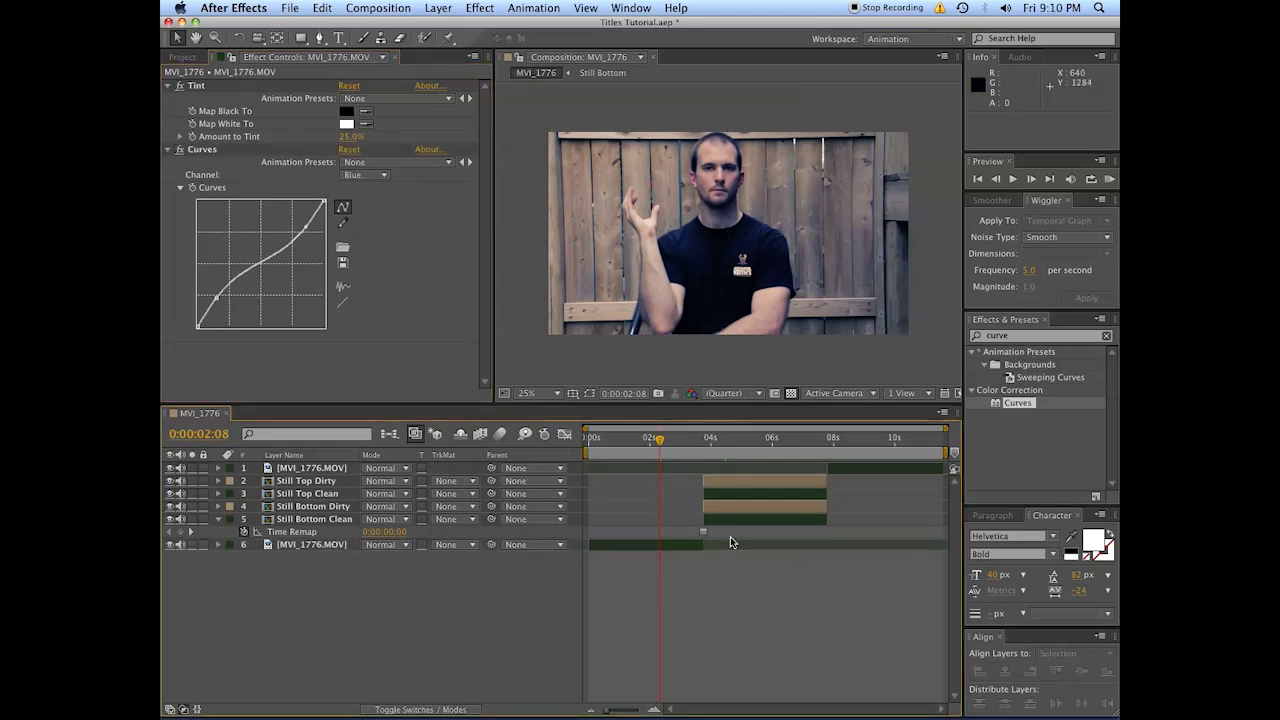
{"action": "left_click", "coordinate": [249, 86]}
{"action": "left_click", "coordinate": [205, 148]}
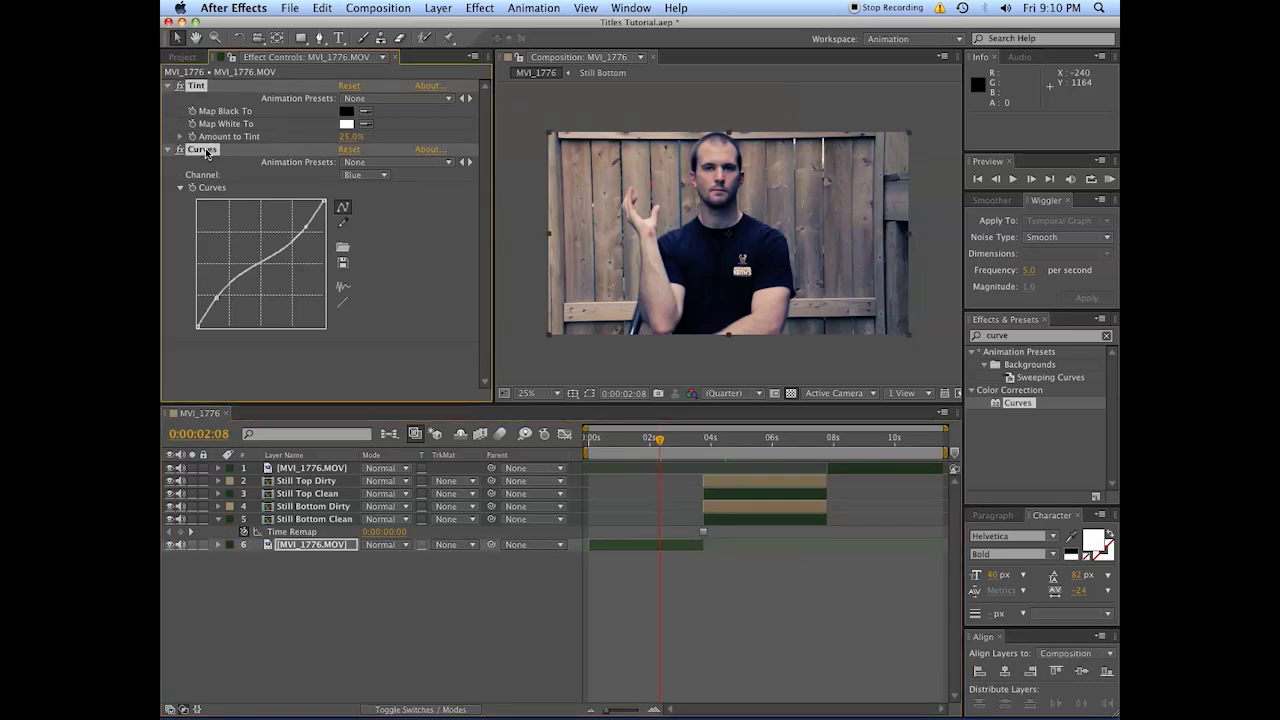
Copy the footage's Tint and Curves and paste them onto Still Bottom Clean, Still Top Clean and the top footage layer
{"action": "key", "text": "super+z"}
{"action": "left_click", "coordinate": [716, 519]}
{"action": "left_click", "coordinate": [728, 490], "text": "super"}
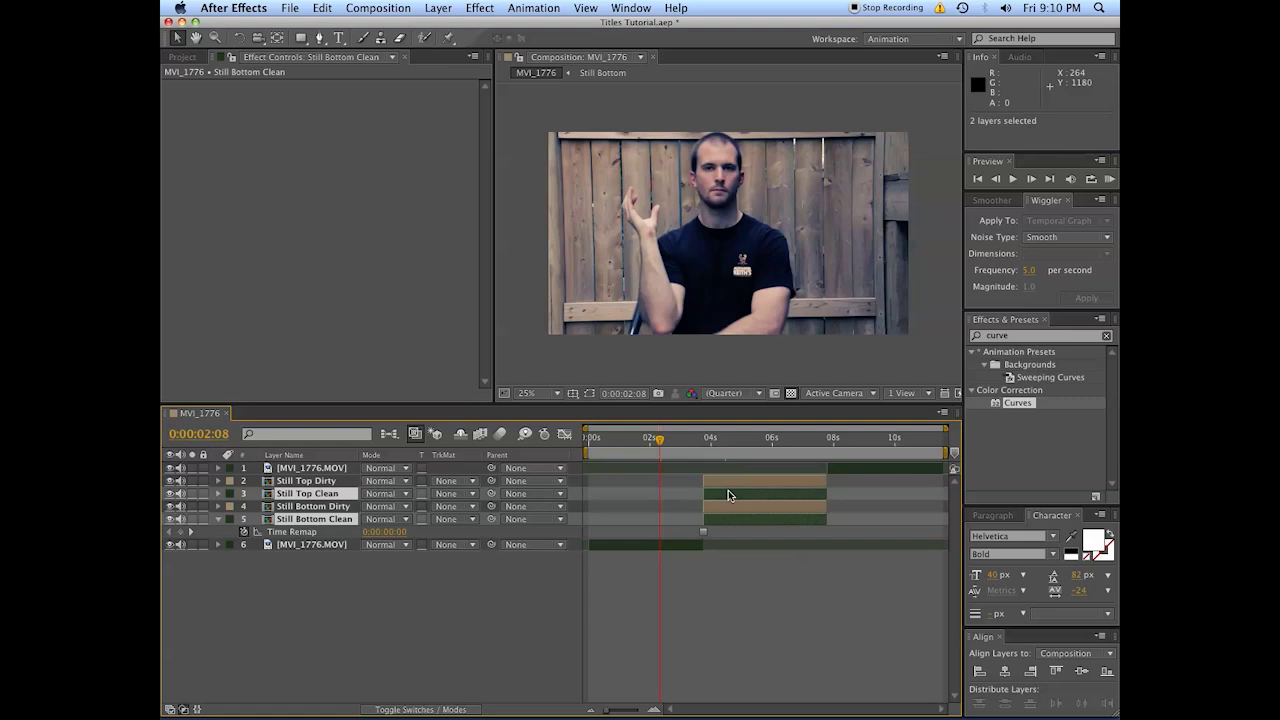
{"action": "left_click", "coordinate": [849, 468], "text": "super"}
{"action": "left_click", "coordinate": [668, 544]}
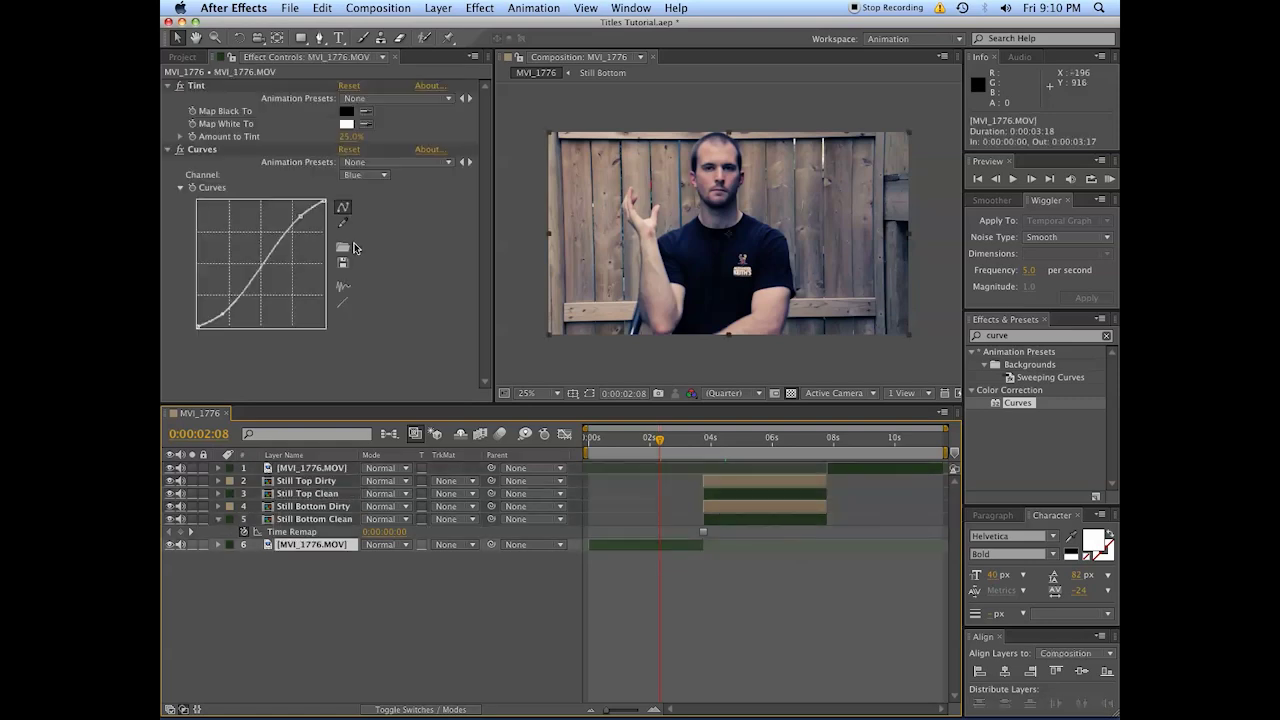
{"action": "left_click", "coordinate": [206, 150]}
{"action": "left_click", "coordinate": [199, 87]}
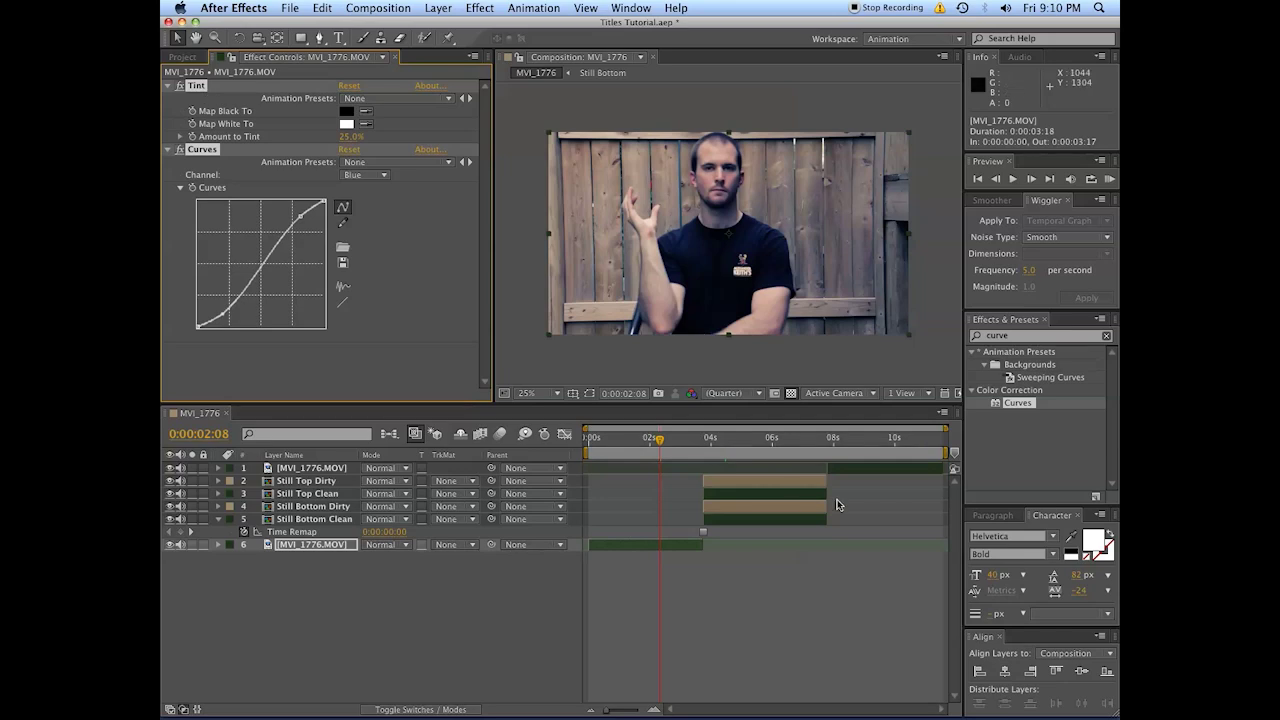
{"action": "left_click", "coordinate": [788, 521]}
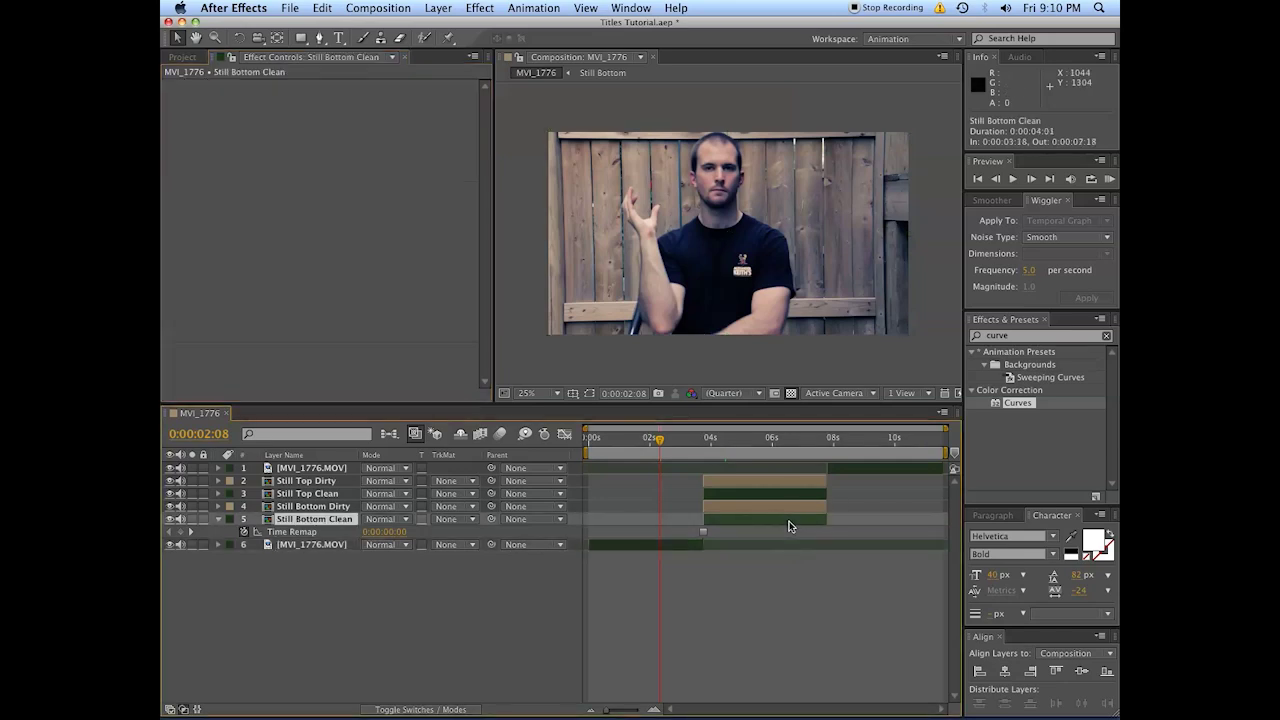
{"action": "left_click", "coordinate": [780, 492], "text": "shift"}
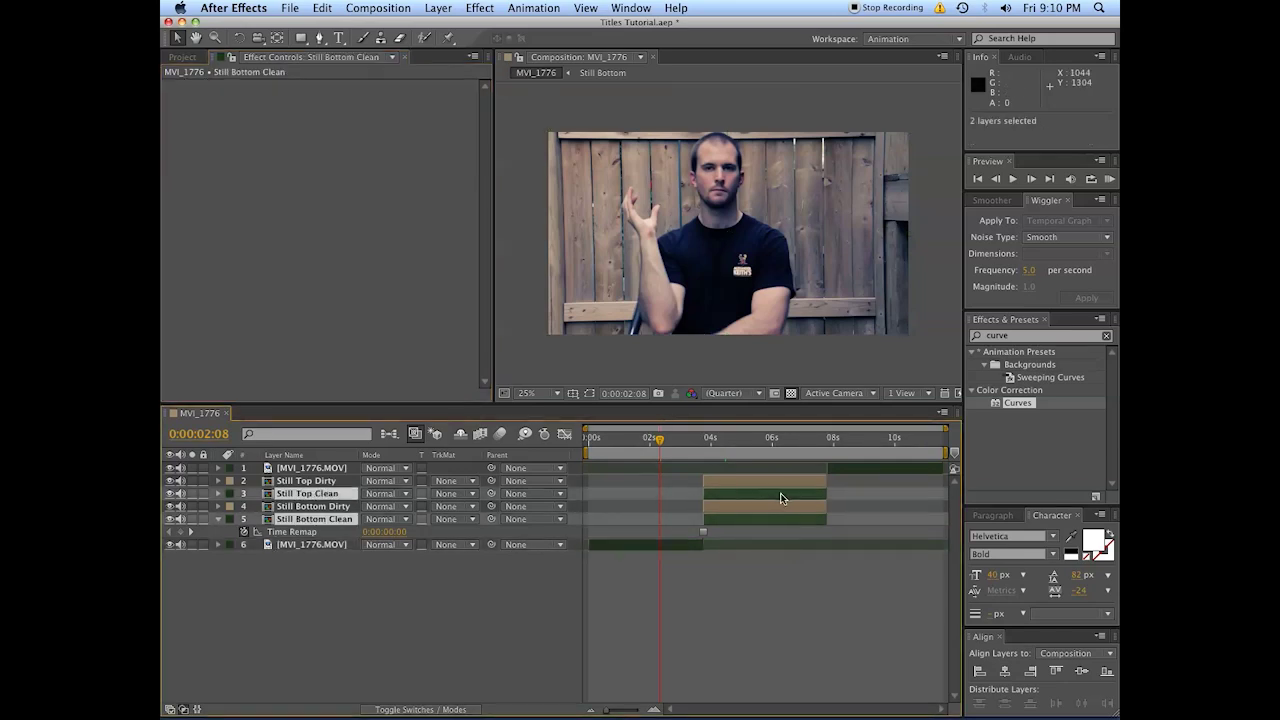
{"action": "left_click", "coordinate": [868, 470], "text": "shift"}
{"action": "key", "text": "super+v"}
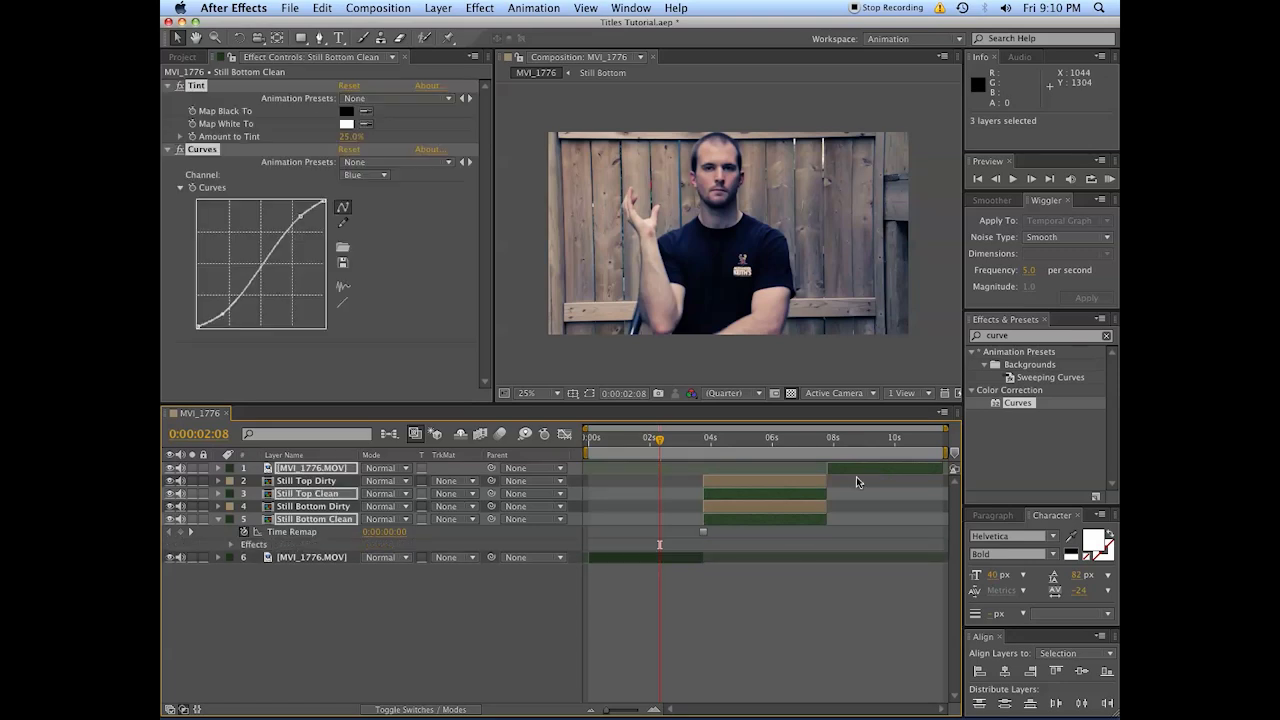
Check each layer's pasted effects and scrub the timeline to review the stills
{"action": "left_click", "coordinate": [753, 648]}
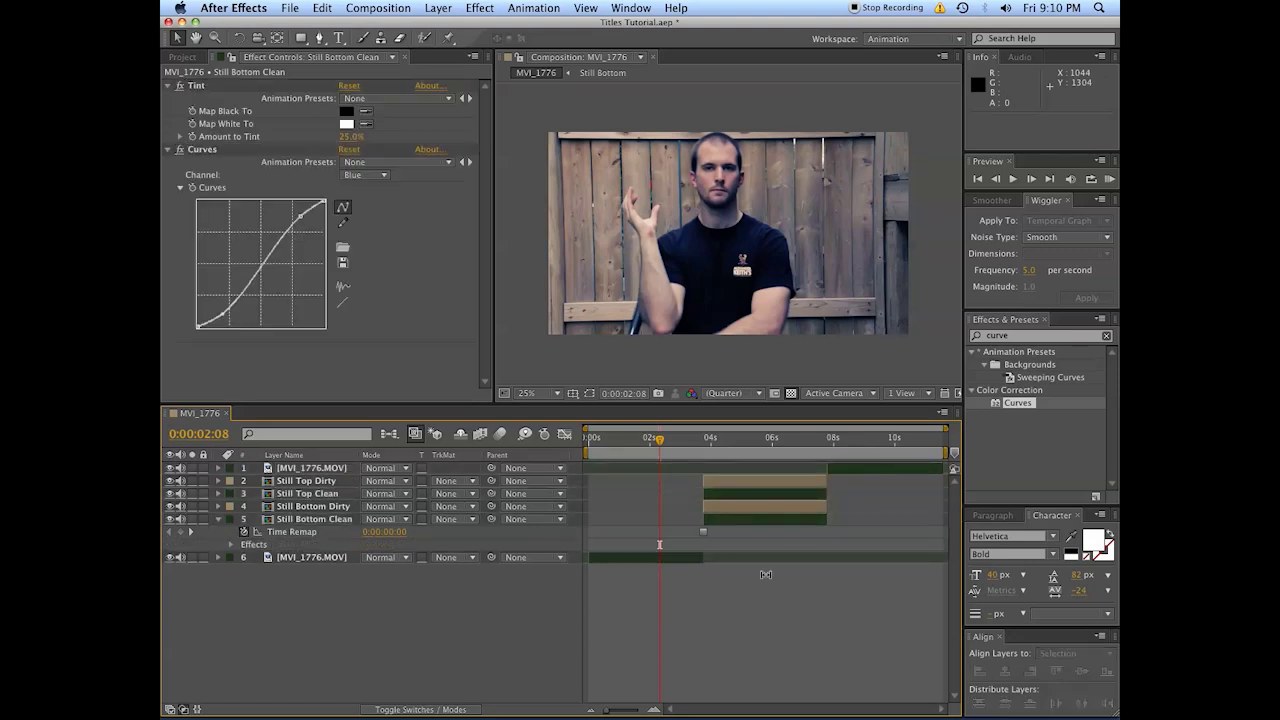
{"action": "left_click", "coordinate": [743, 523]}
{"action": "left_click", "coordinate": [745, 496]}
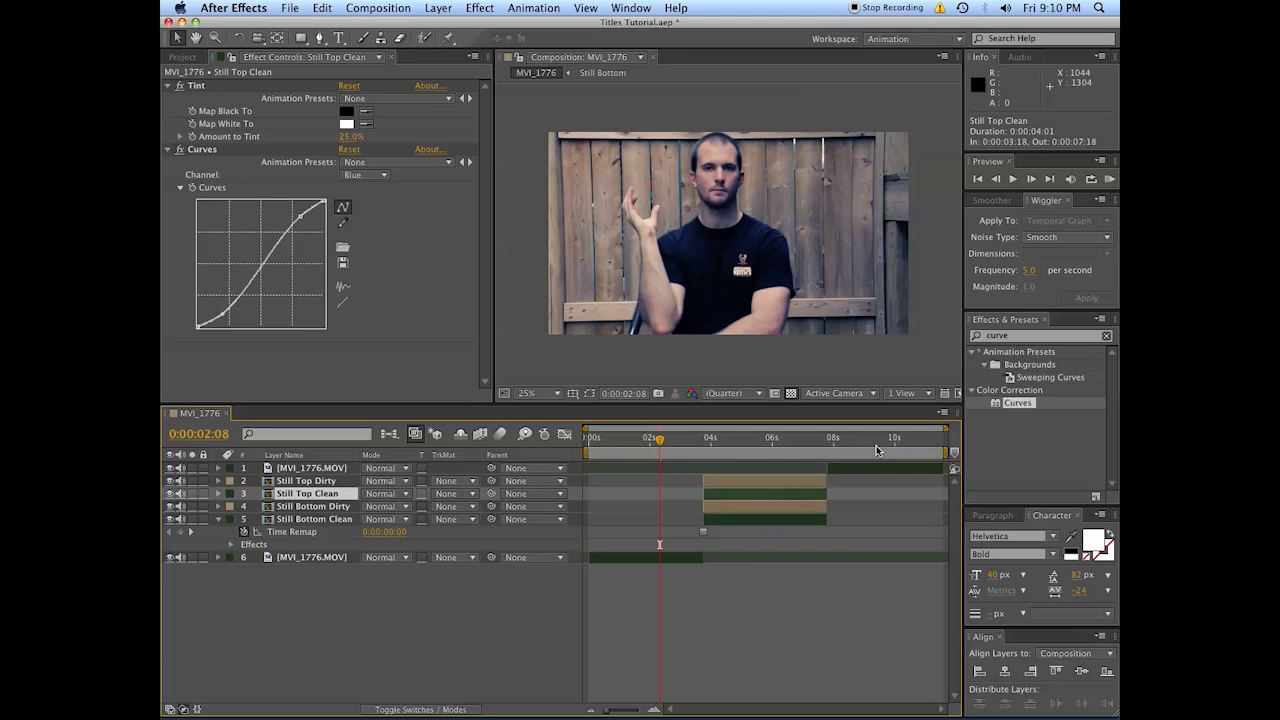
{"action": "left_click", "coordinate": [875, 470]}
{"action": "left_click", "coordinate": [685, 558]}
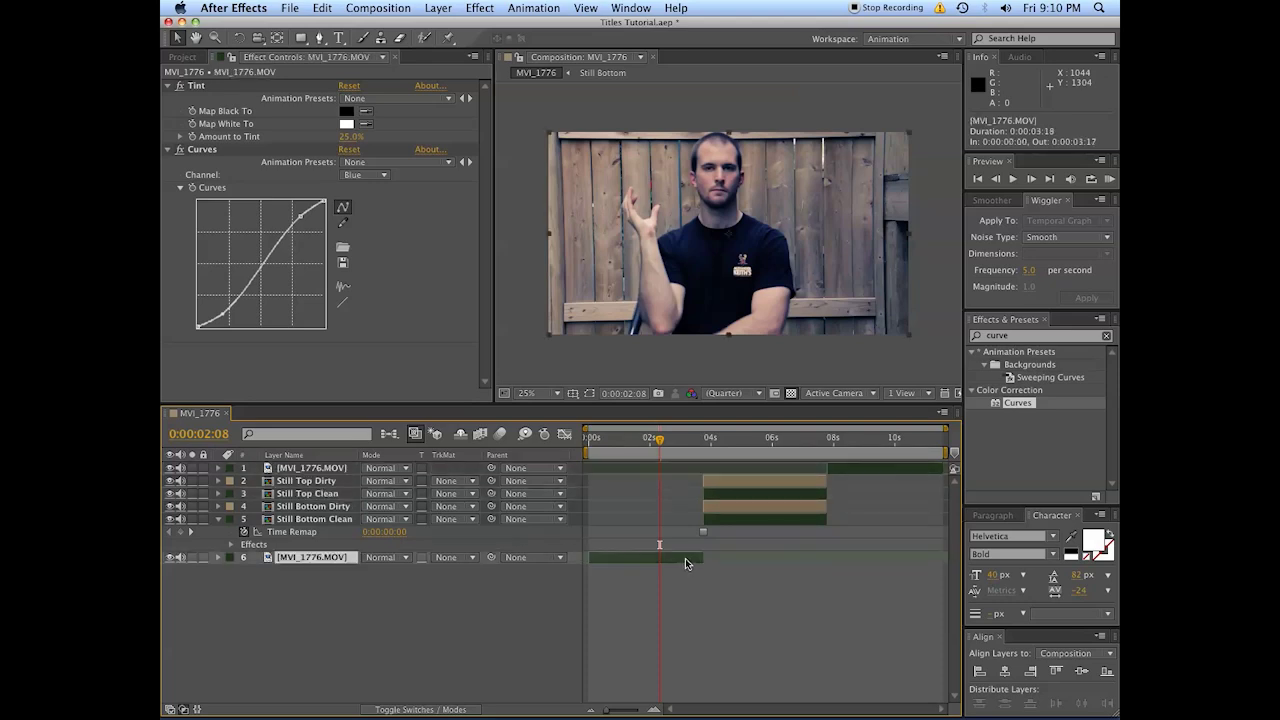
{"action": "left_click", "coordinate": [755, 607]}
{"action": "left_click", "coordinate": [758, 437]}
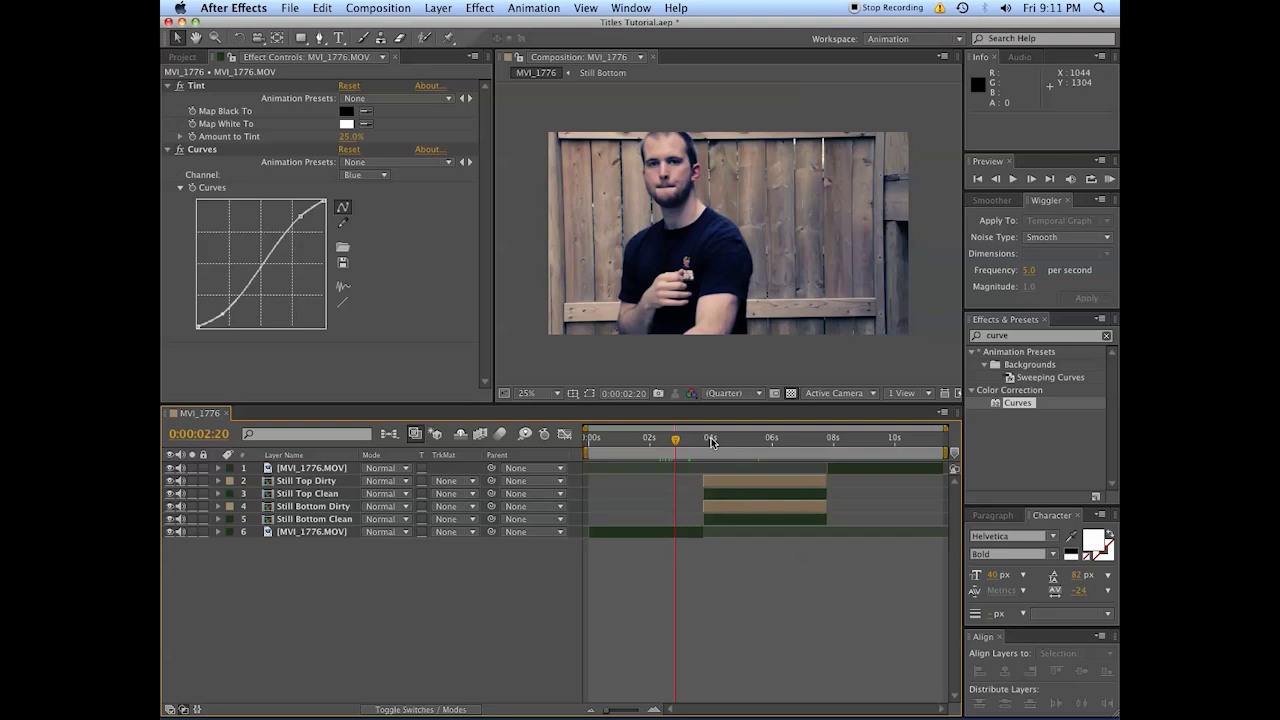
{"action": "mouse_move", "coordinate": [711, 442]}
{"action": "left_mouse_down"}
{"action": "mouse_move", "coordinate": [783, 435]}
{"action": "mouse_move", "coordinate": [694, 435]}
{"action": "mouse_move", "coordinate": [707, 438]}
{"action": "left_mouse_up"}
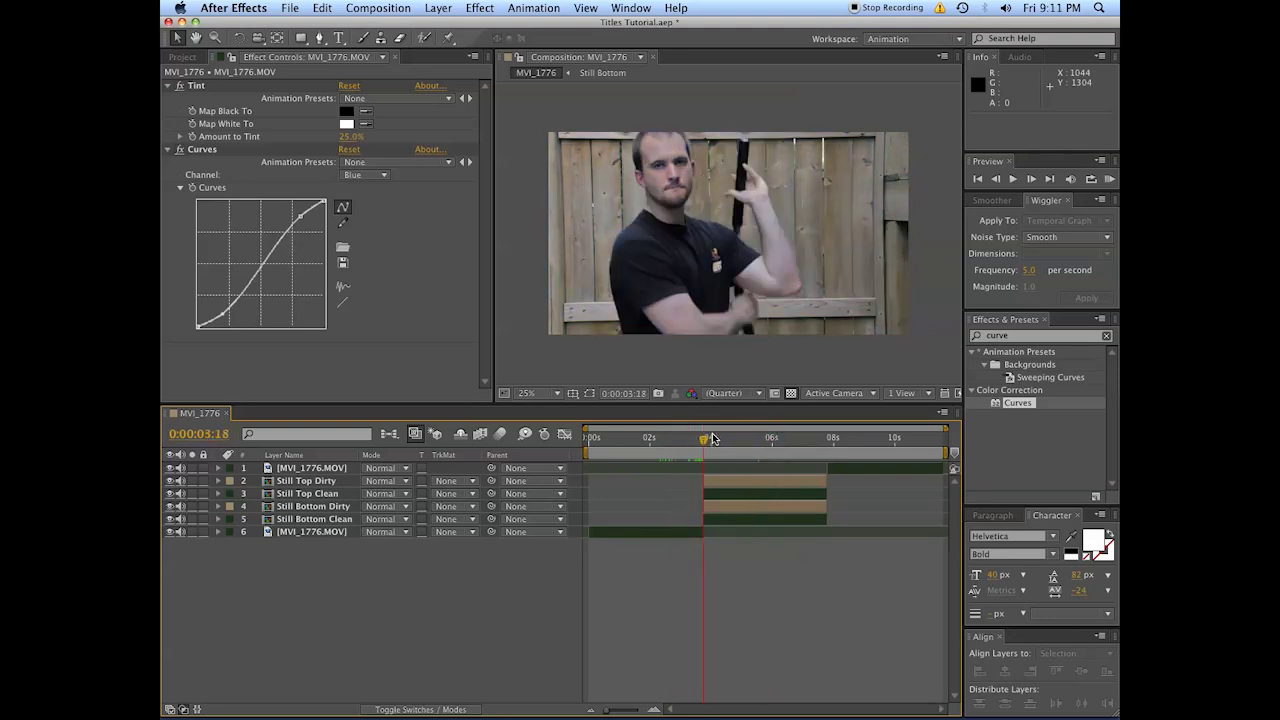
Apply Linear Wipe to Still Bottom Dirty and set its Feather to 500
{"action": "key", "text": "equal"}
{"action": "key", "text": "equal"}
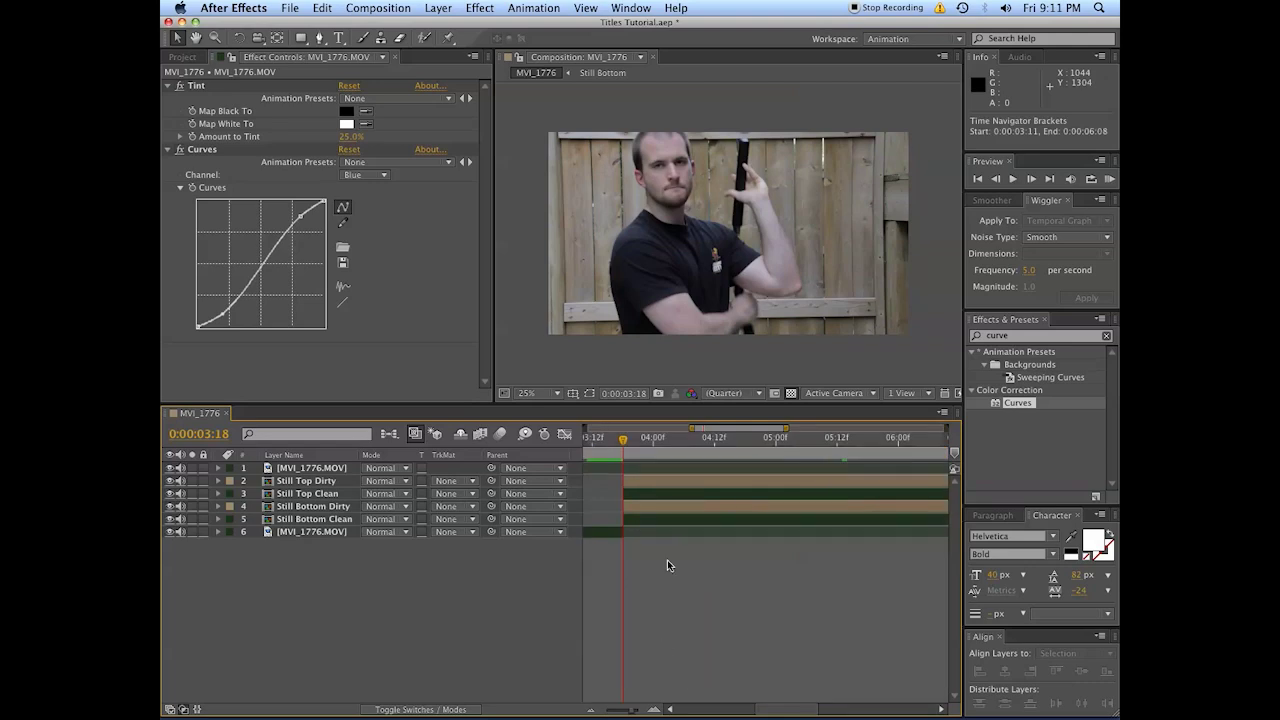
{"action": "key", "text": "minus"}
{"action": "key", "text": "minus"}
{"action": "key", "text": "minus"}
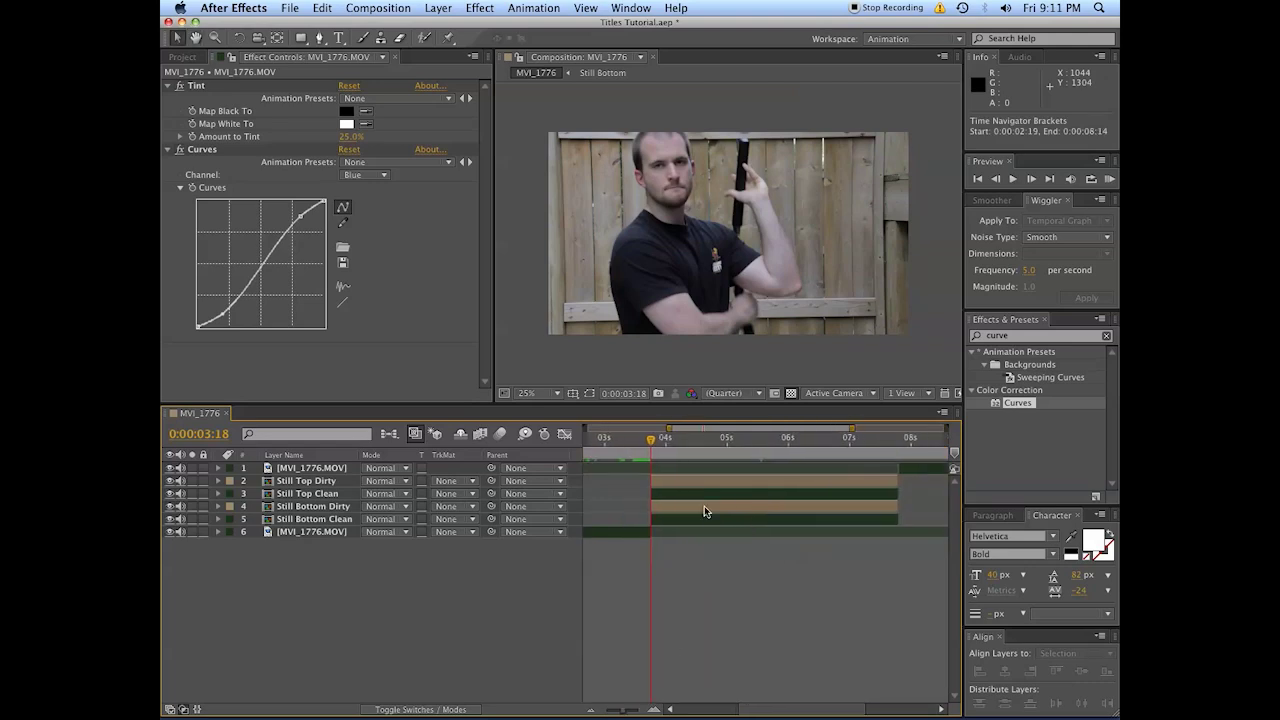
{"action": "left_click", "coordinate": [690, 506]}
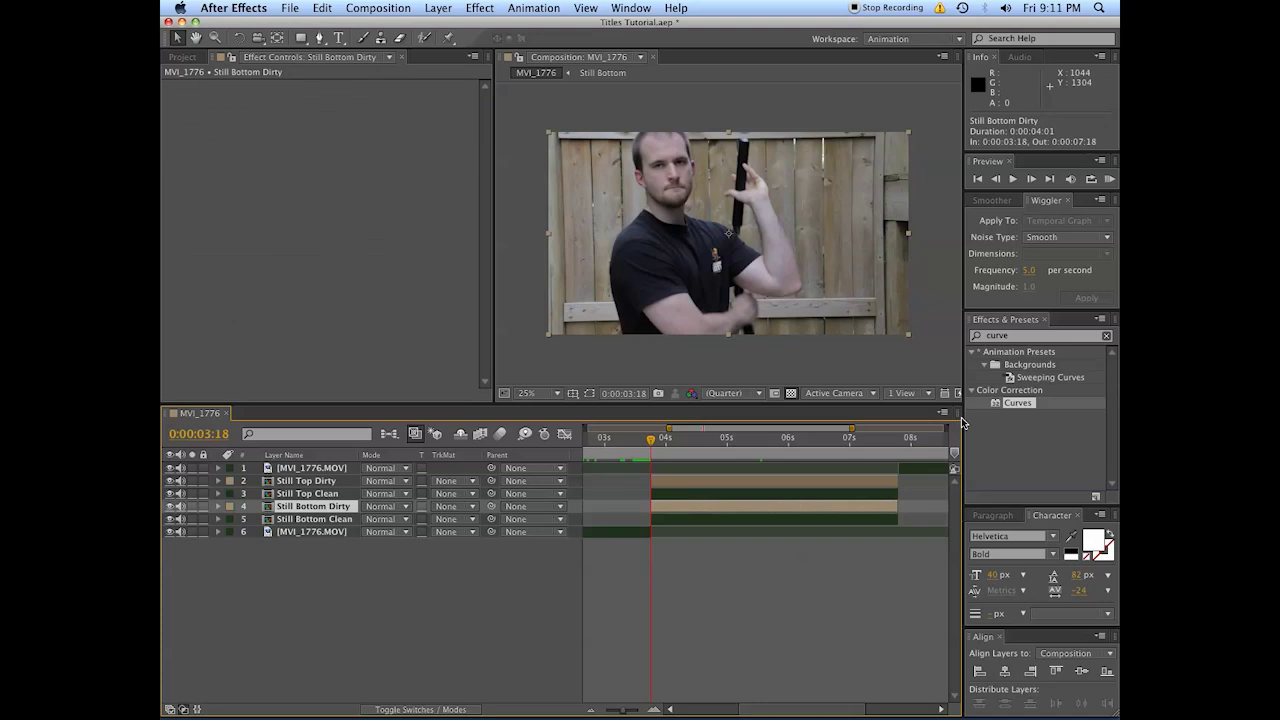
{"action": "left_click", "coordinate": [1040, 337]}
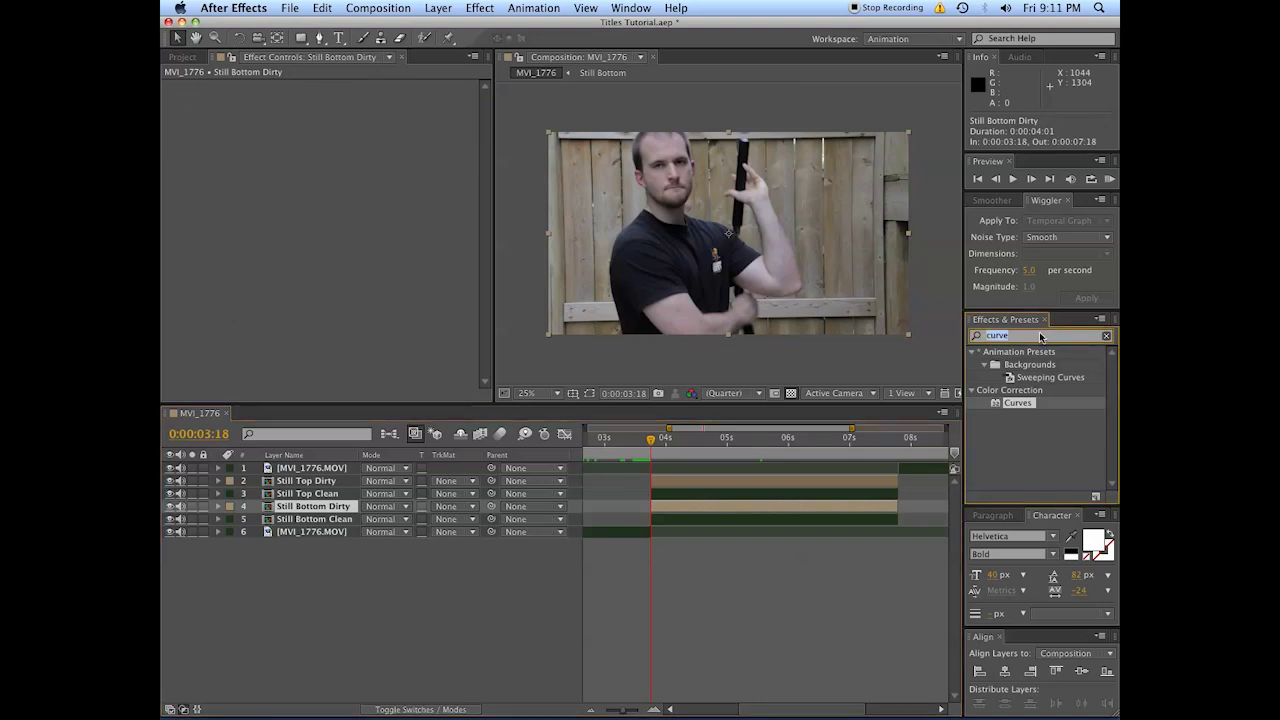
{"action": "type", "text": "linea"}
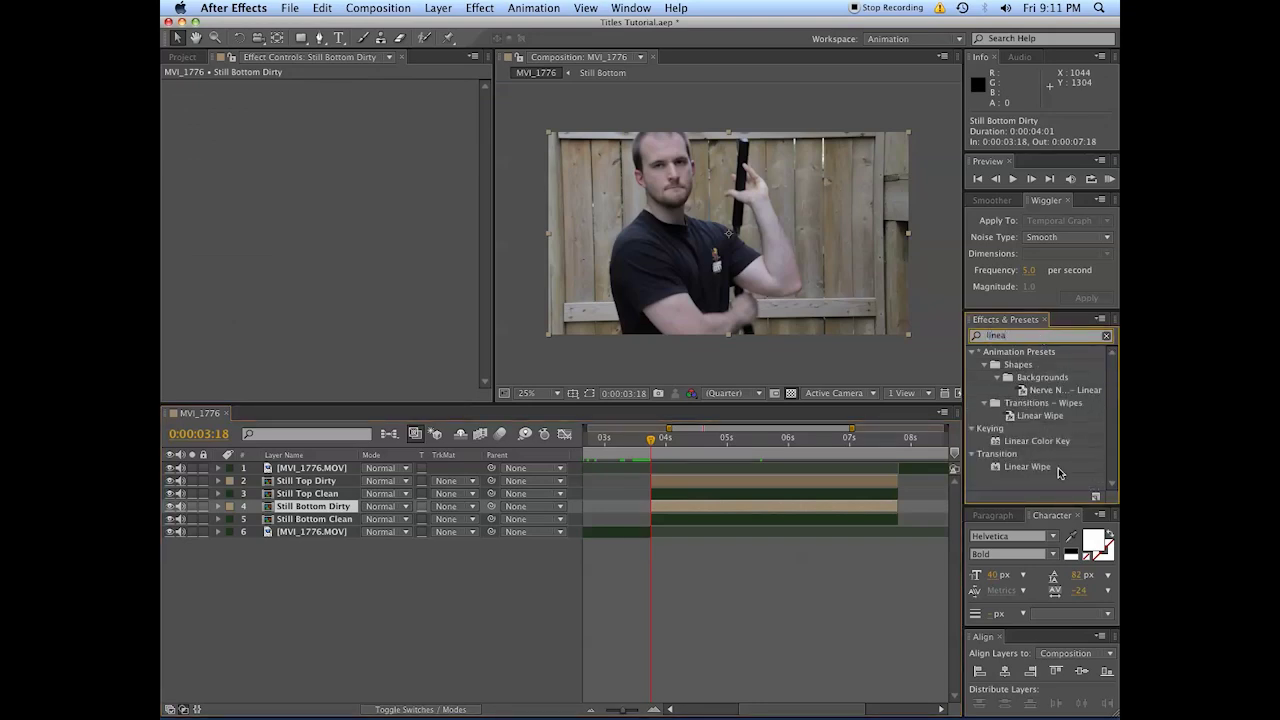
{"action": "left_click_drag", "start_coordinate": [1052, 472], "coordinate": [273, 92]}
{"action": "left_click", "coordinate": [344, 167]}
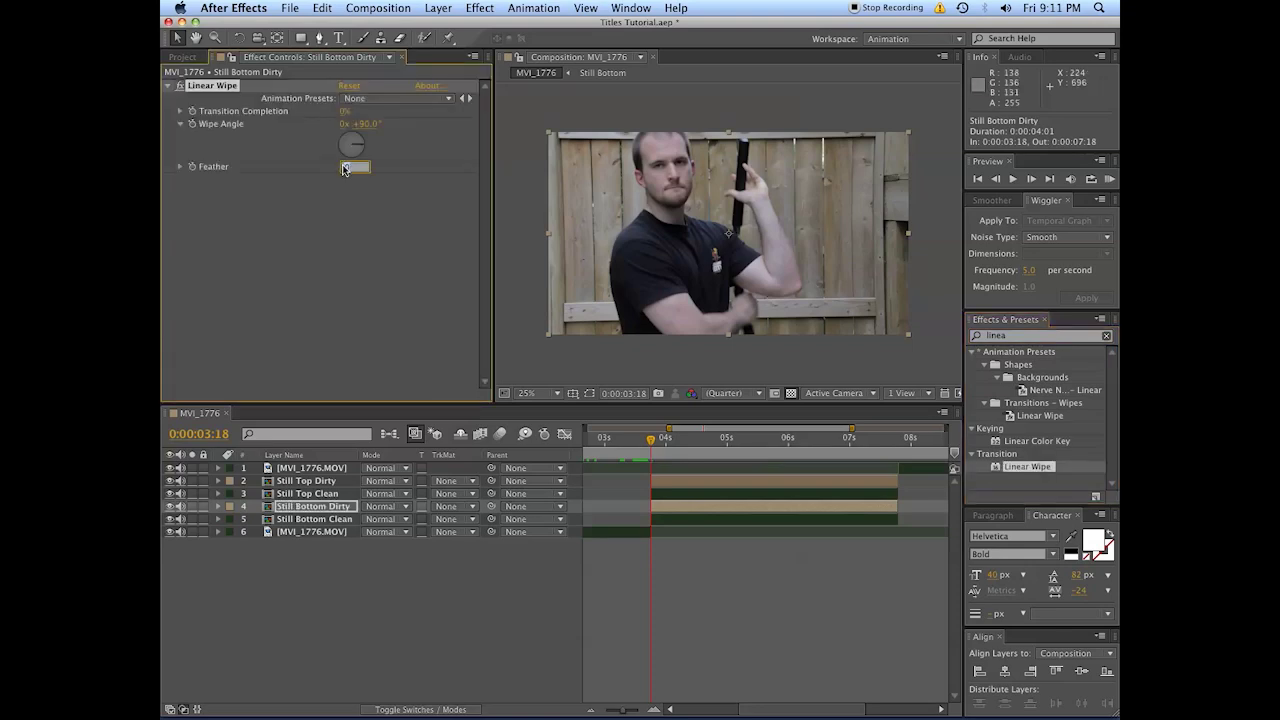
{"action": "type", "text": "500"}
{"action": "key", "text": "Return"}
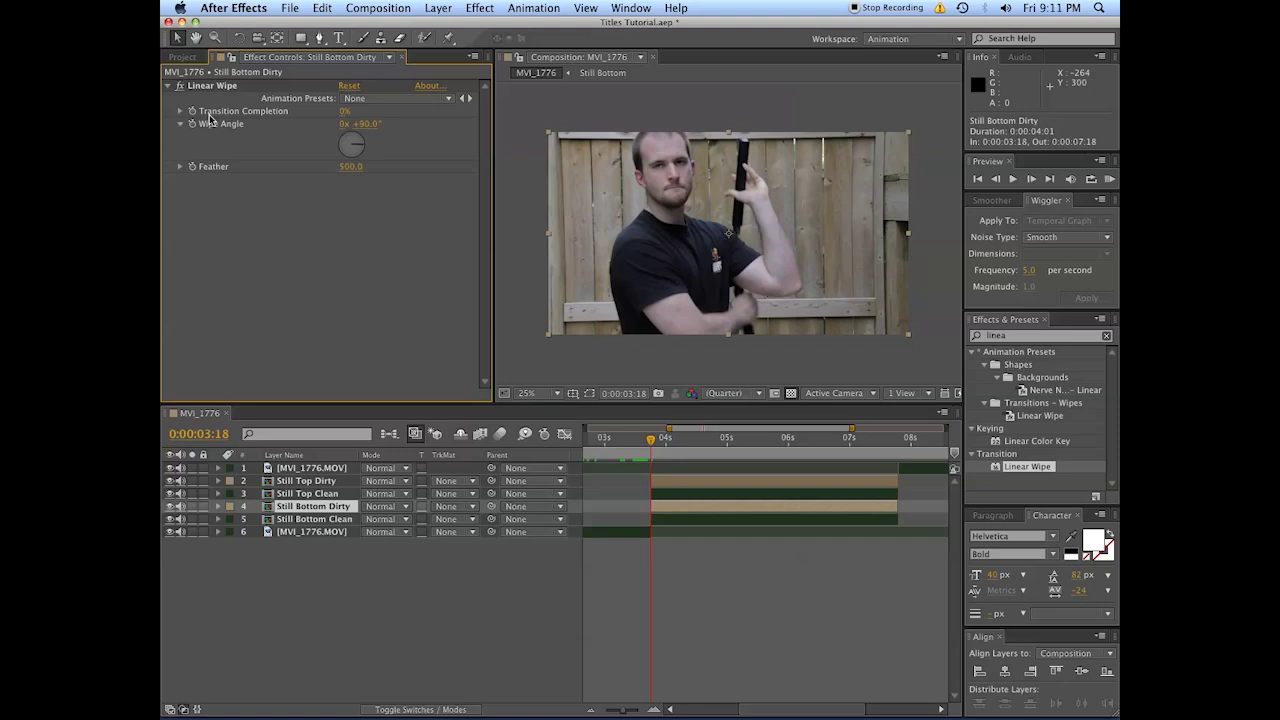
Test Transition Completion at 100% and 0%, preview, and turn the Wipe Angle to 232°
{"action": "left_click_drag", "start_coordinate": [344, 111], "coordinate": [518, 107]}
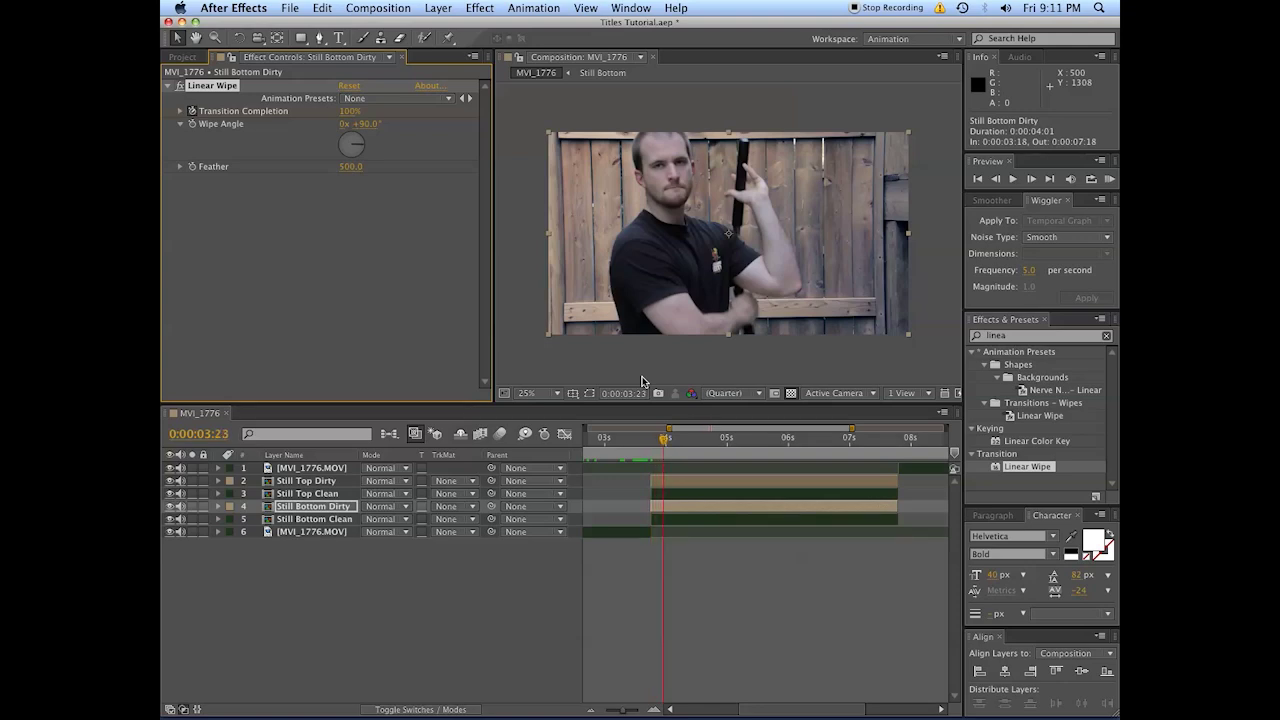
{"action": "left_click_drag", "start_coordinate": [348, 112], "coordinate": [250, 112]}
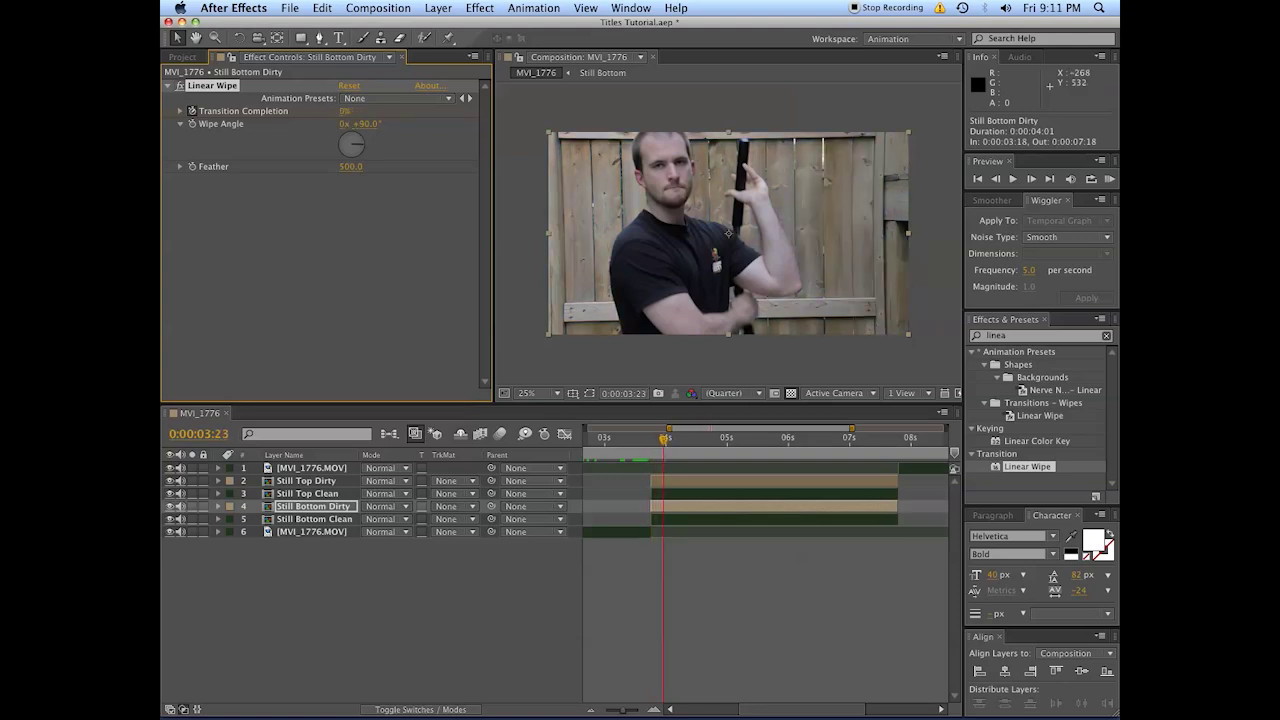
{"action": "left_click_drag", "start_coordinate": [664, 440], "coordinate": [651, 444]}
{"action": "key", "text": "space"}
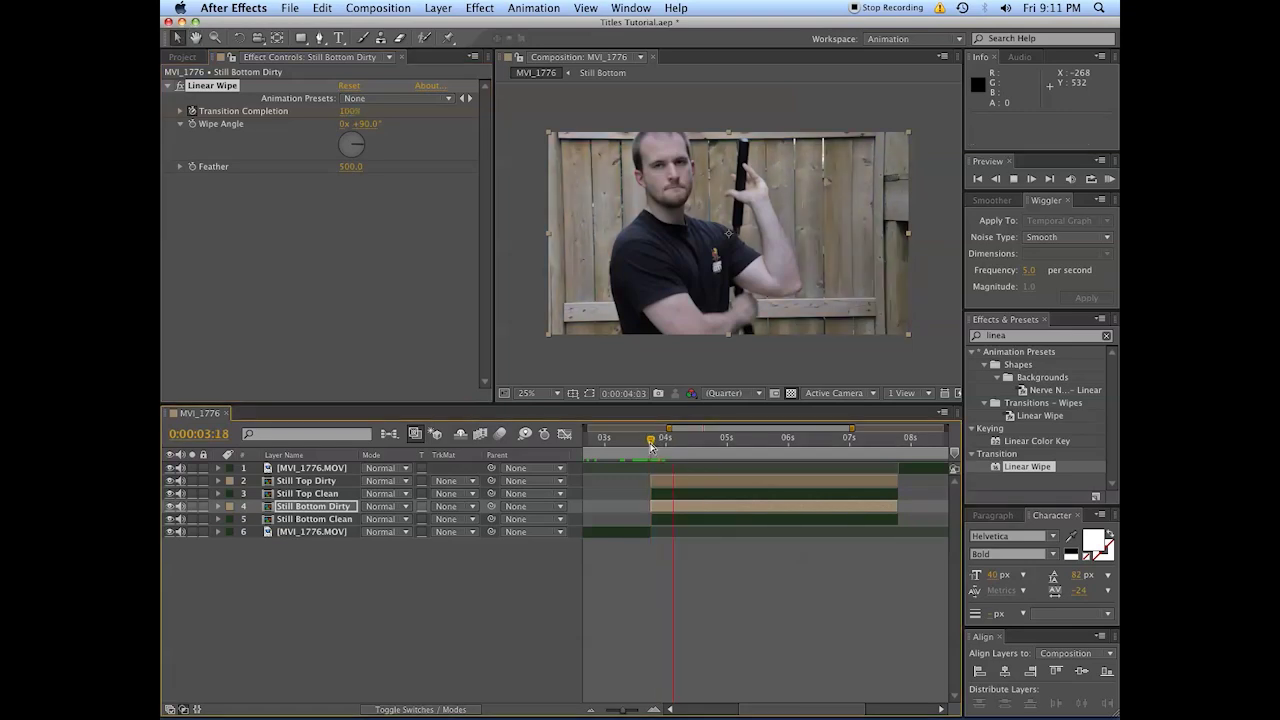
{"action": "key", "text": "space"}
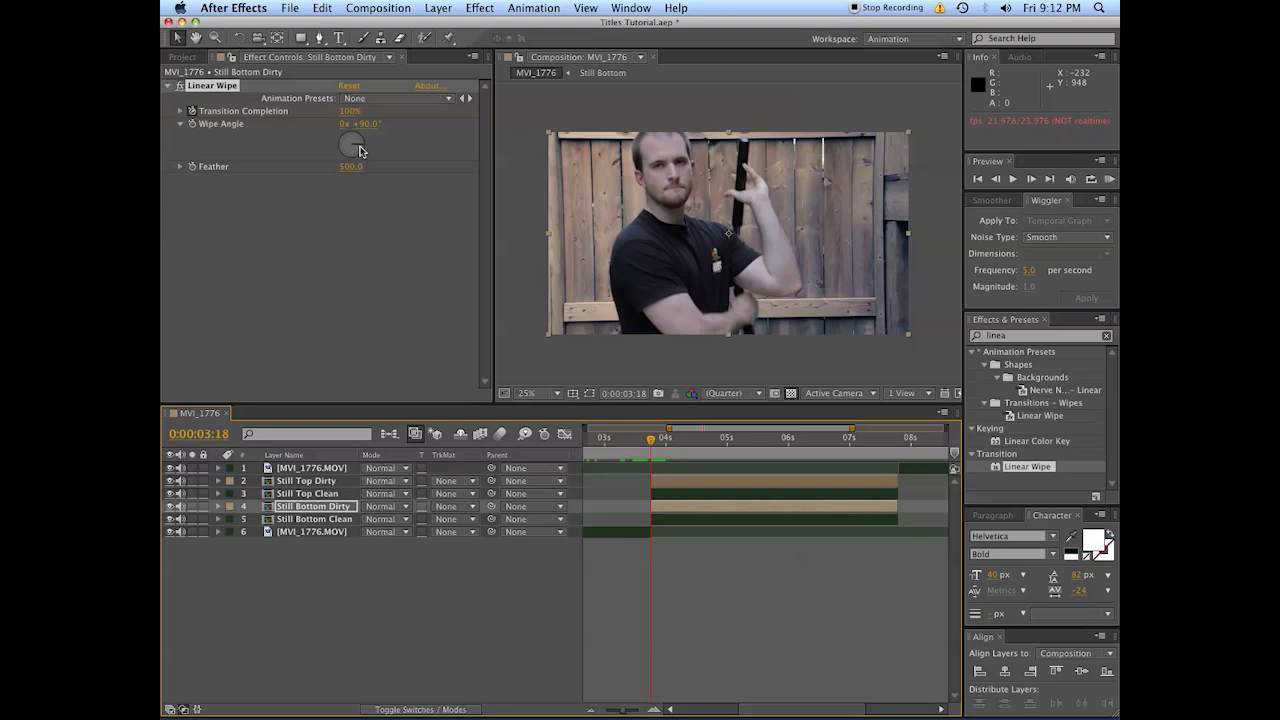
{"action": "left_click_drag", "start_coordinate": [361, 145], "coordinate": [325, 163]}
Apply Tint and Curves to Still Bottom Dirty at 4:20, lifting the RGB curve slightly
{"action": "left_click", "coordinate": [1040, 335]}
{"action": "type", "text": "tint"}
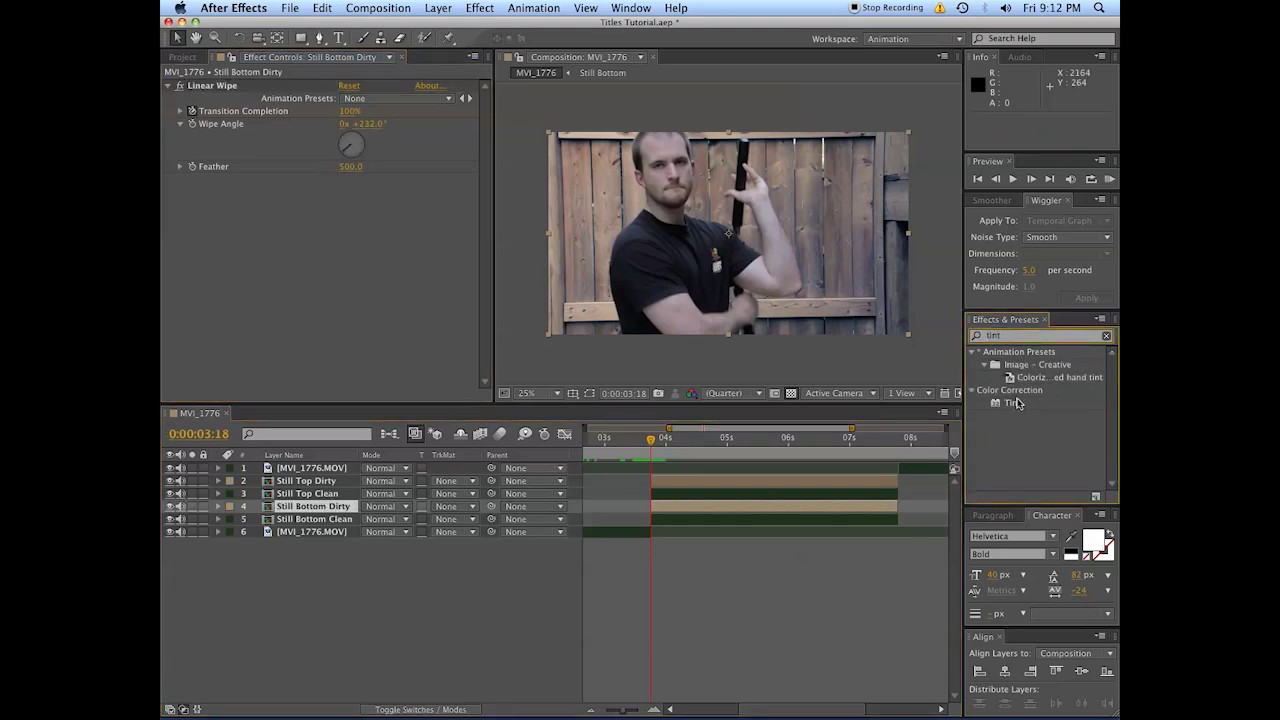
{"action": "left_click_drag", "start_coordinate": [1016, 402], "coordinate": [378, 216]}
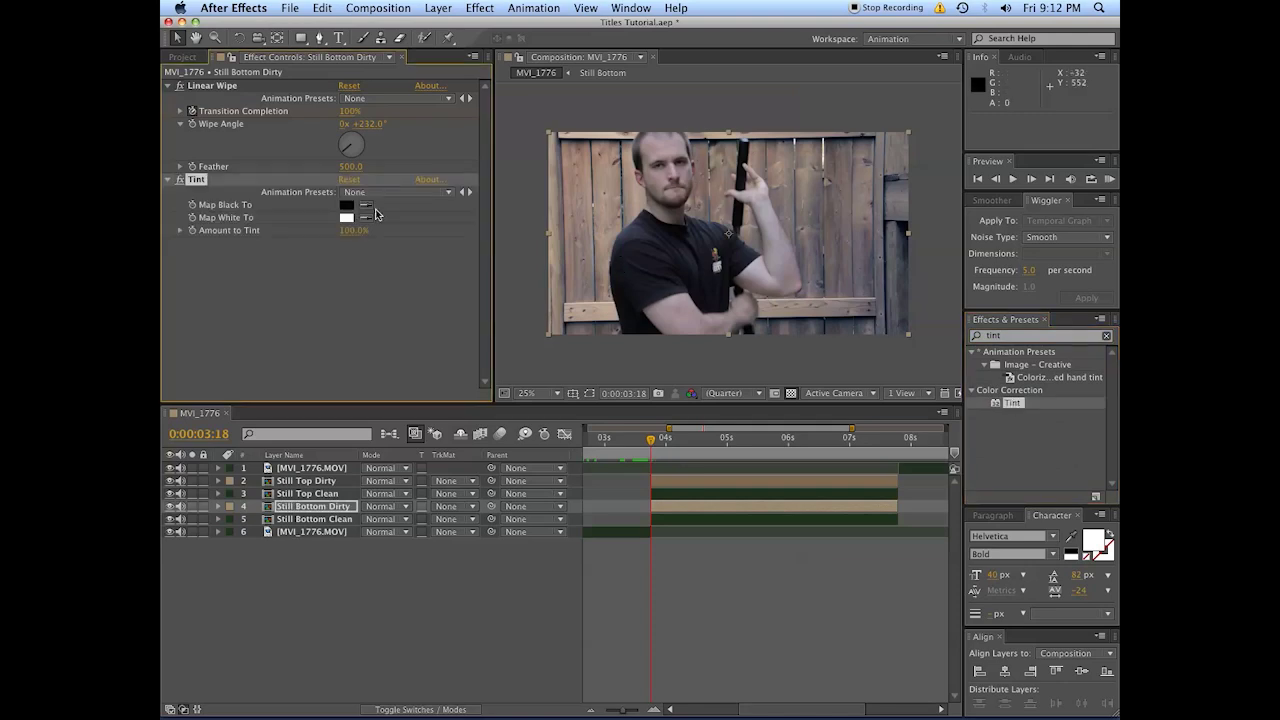
{"action": "left_click_drag", "start_coordinate": [670, 446], "coordinate": [716, 446]}
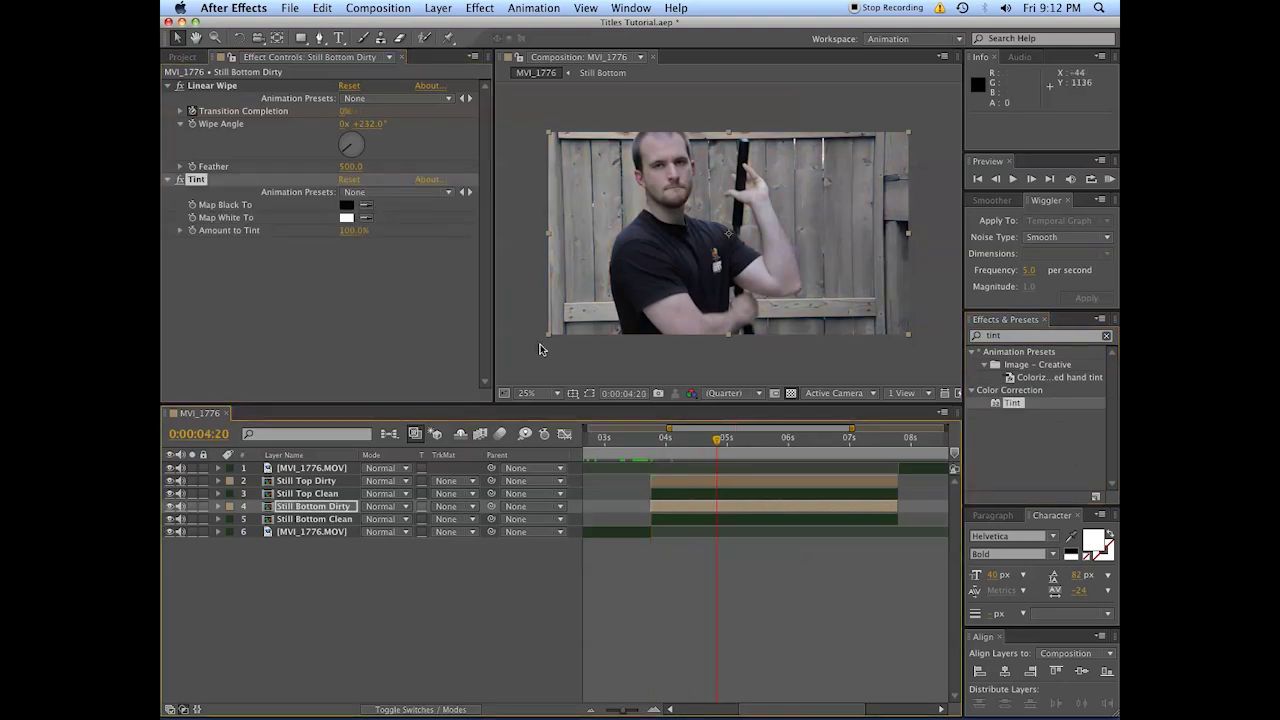
{"action": "left_click", "coordinate": [1000, 337]}
{"action": "type", "text": "curves"}
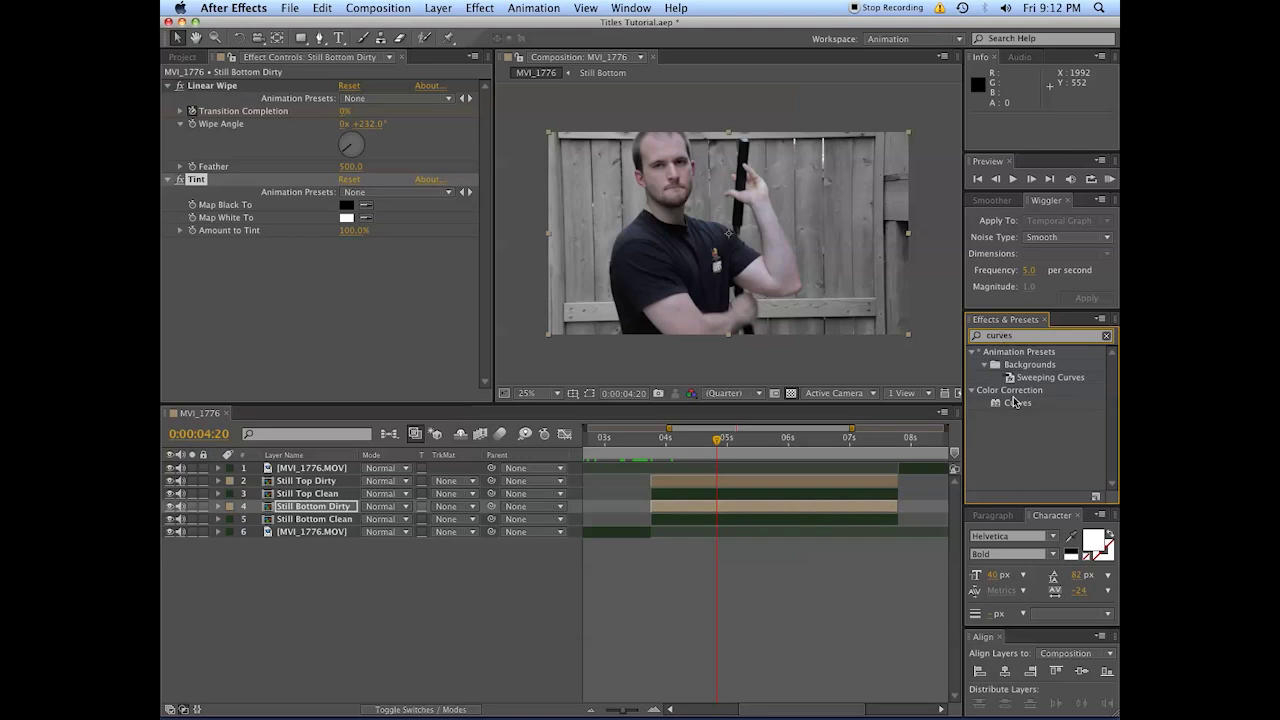
{"action": "left_click_drag", "start_coordinate": [1016, 402], "coordinate": [481, 283]}
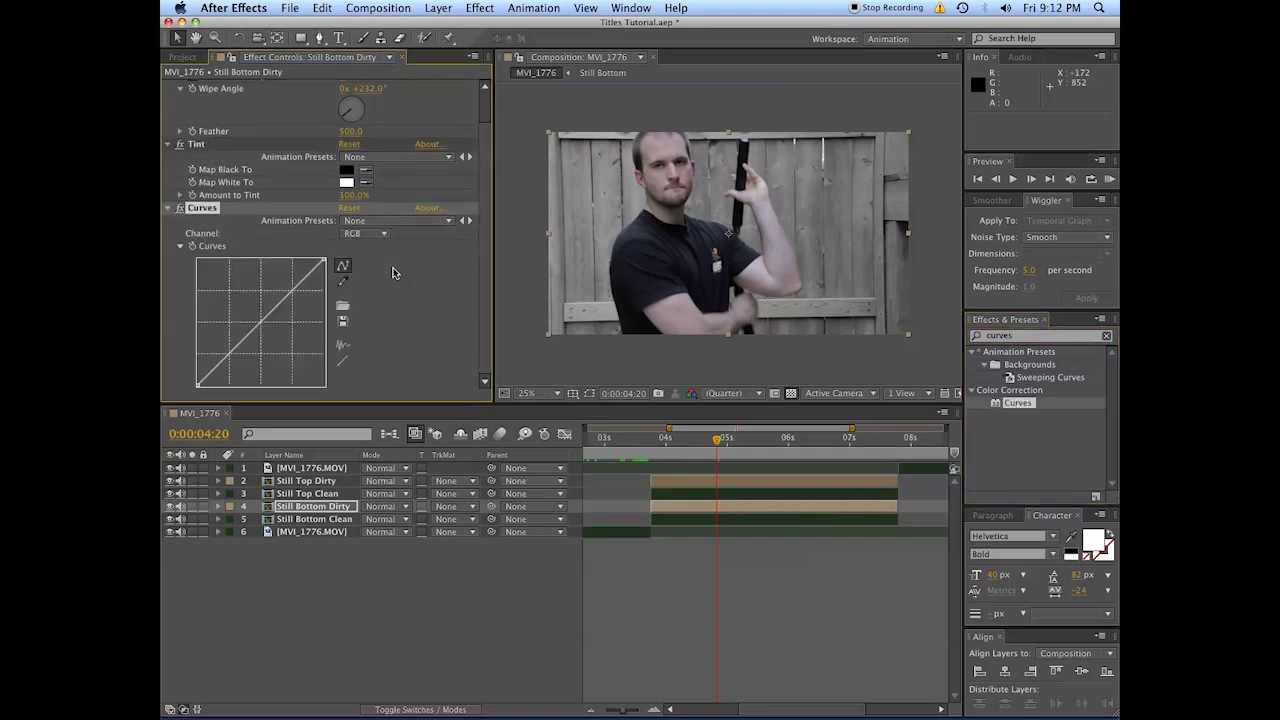
{"action": "left_click_drag", "start_coordinate": [260, 322], "coordinate": [257, 318]}
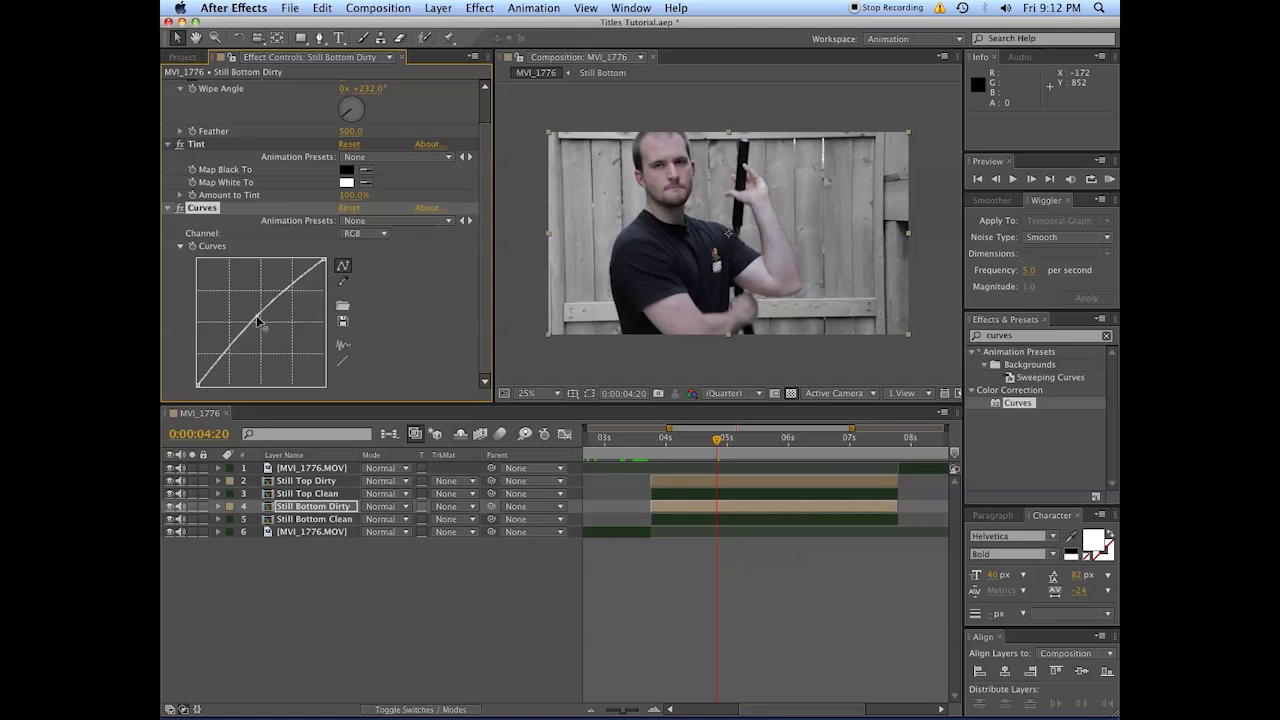
Shape the Red channel curve into an S to warm the still
{"action": "left_click", "coordinate": [365, 233]}
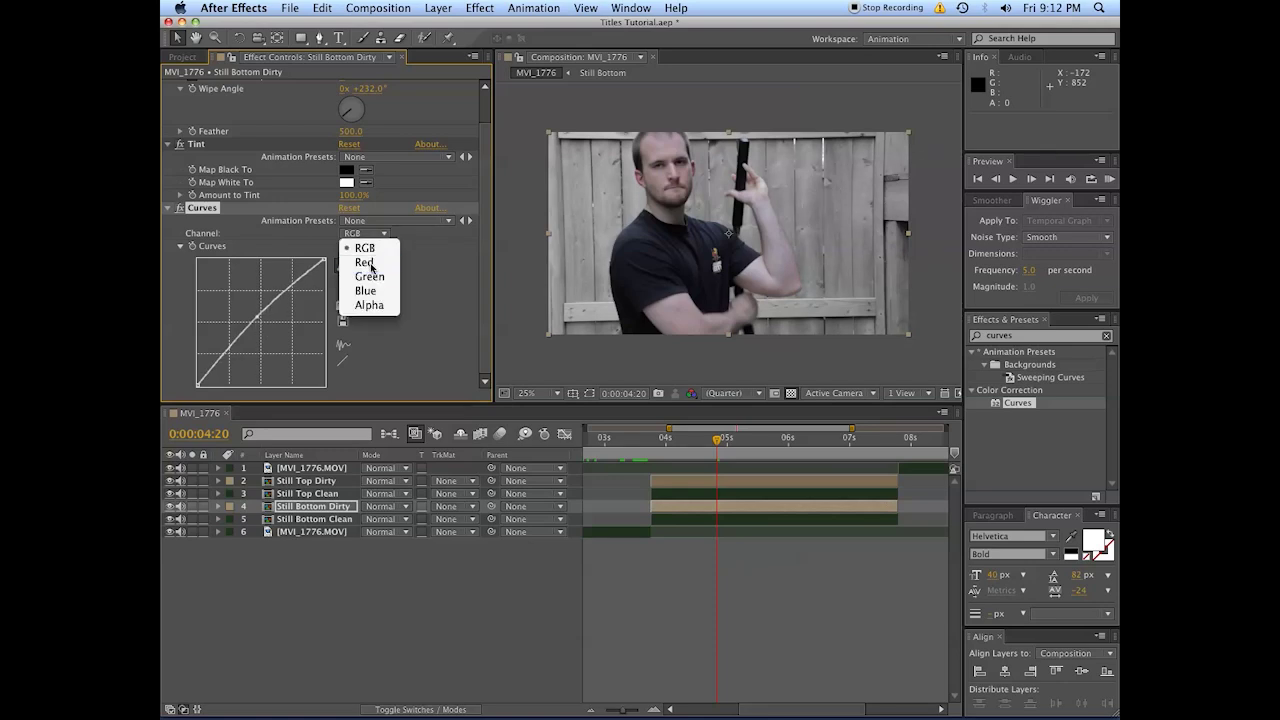
{"action": "left_click", "coordinate": [371, 264]}
{"action": "left_click_drag", "start_coordinate": [287, 293], "coordinate": [296, 310]}
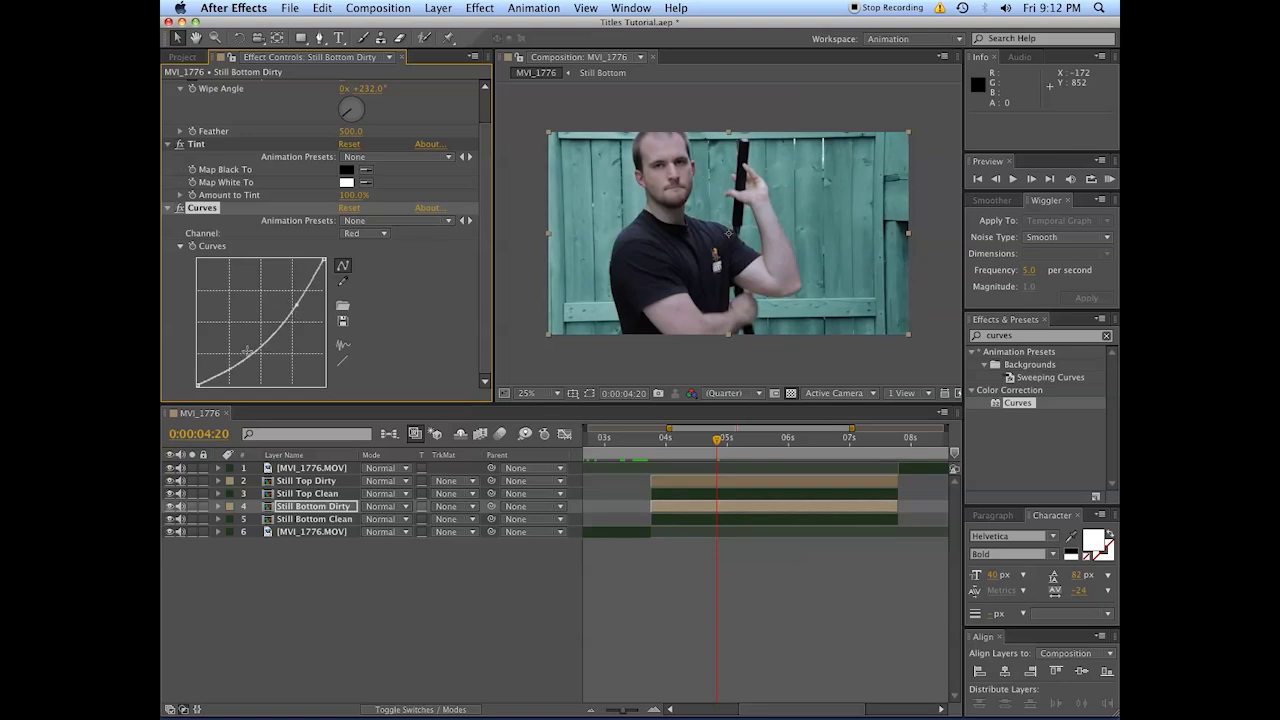
{"action": "left_click_drag", "start_coordinate": [248, 351], "coordinate": [232, 341]}
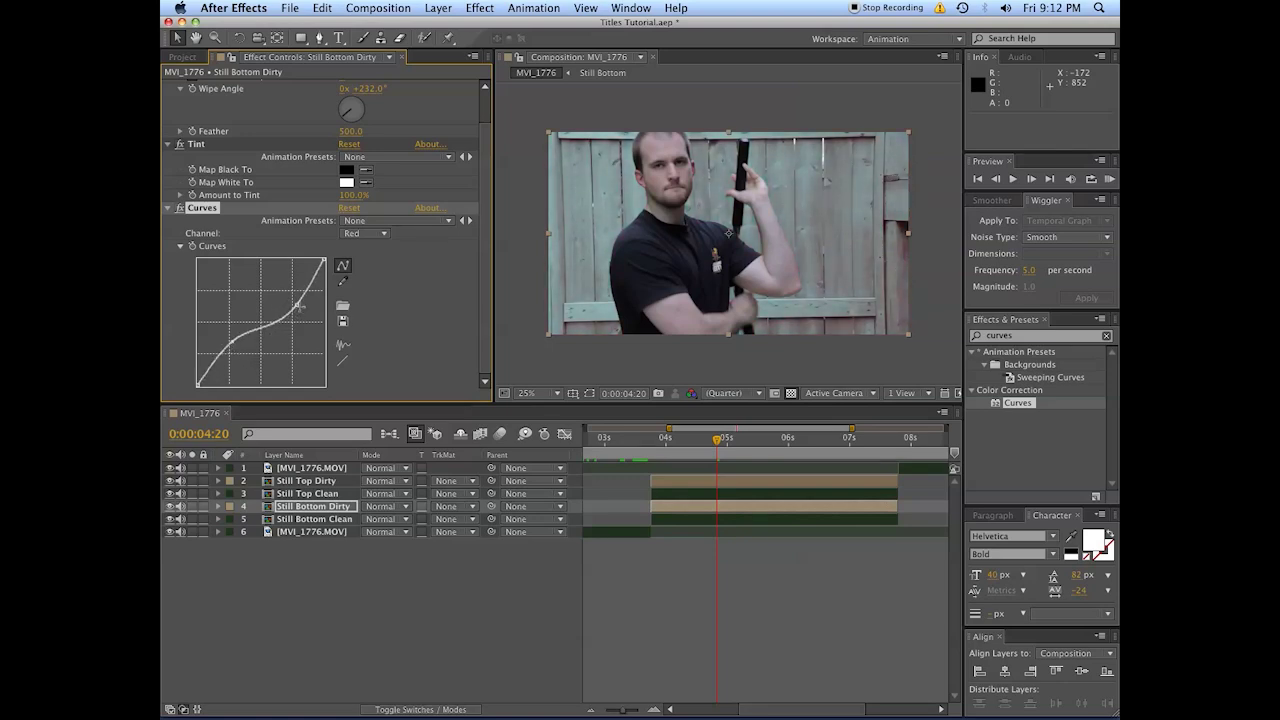
{"action": "left_click_drag", "start_coordinate": [298, 304], "coordinate": [302, 287]}
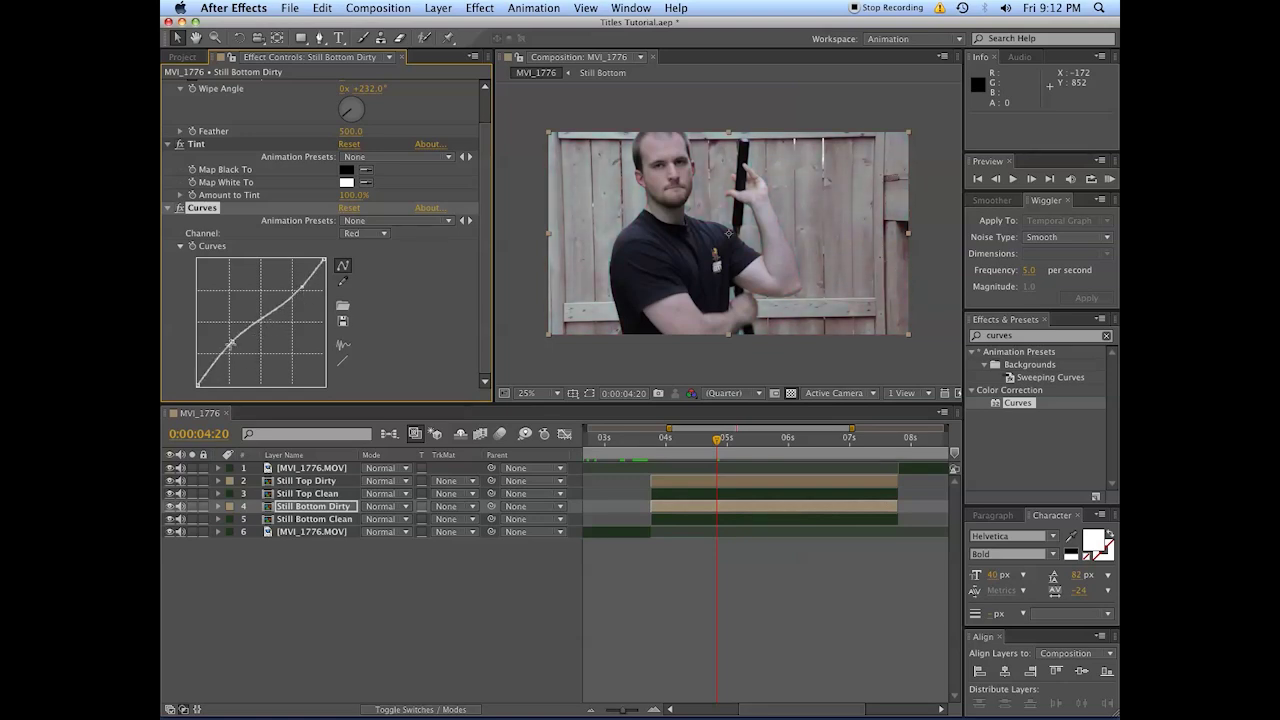
{"action": "left_click_drag", "start_coordinate": [231, 343], "coordinate": [228, 348]}
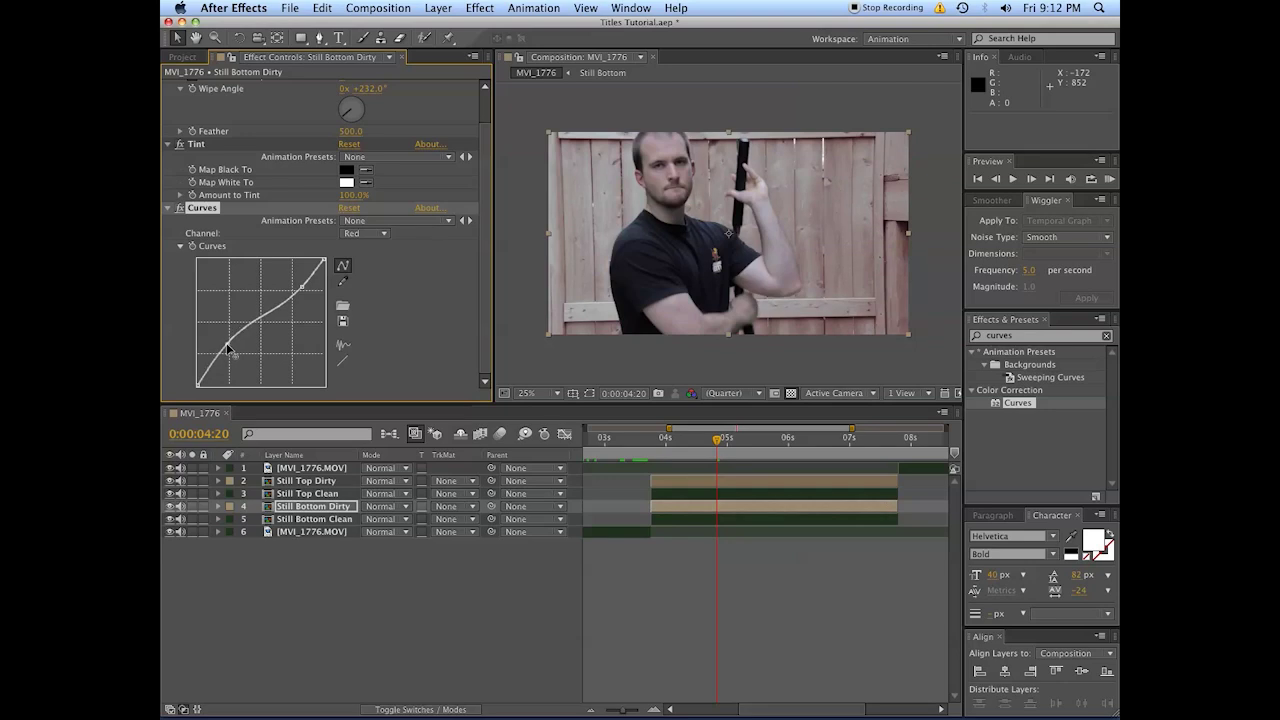
Adjust the Blue channel curve's low end, then fine-tune the Red curve's low end
{"action": "left_click", "coordinate": [347, 236]}
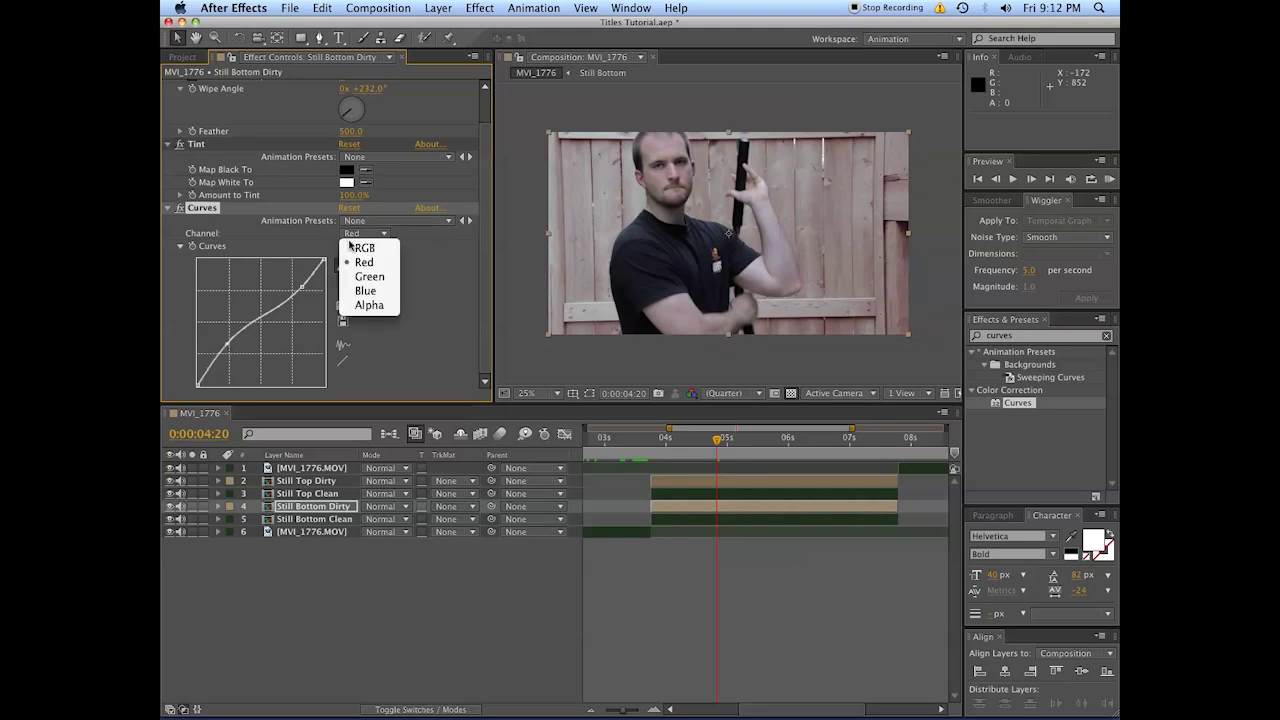
{"action": "left_click", "coordinate": [365, 290]}
{"action": "left_click_drag", "start_coordinate": [305, 281], "coordinate": [304, 287]}
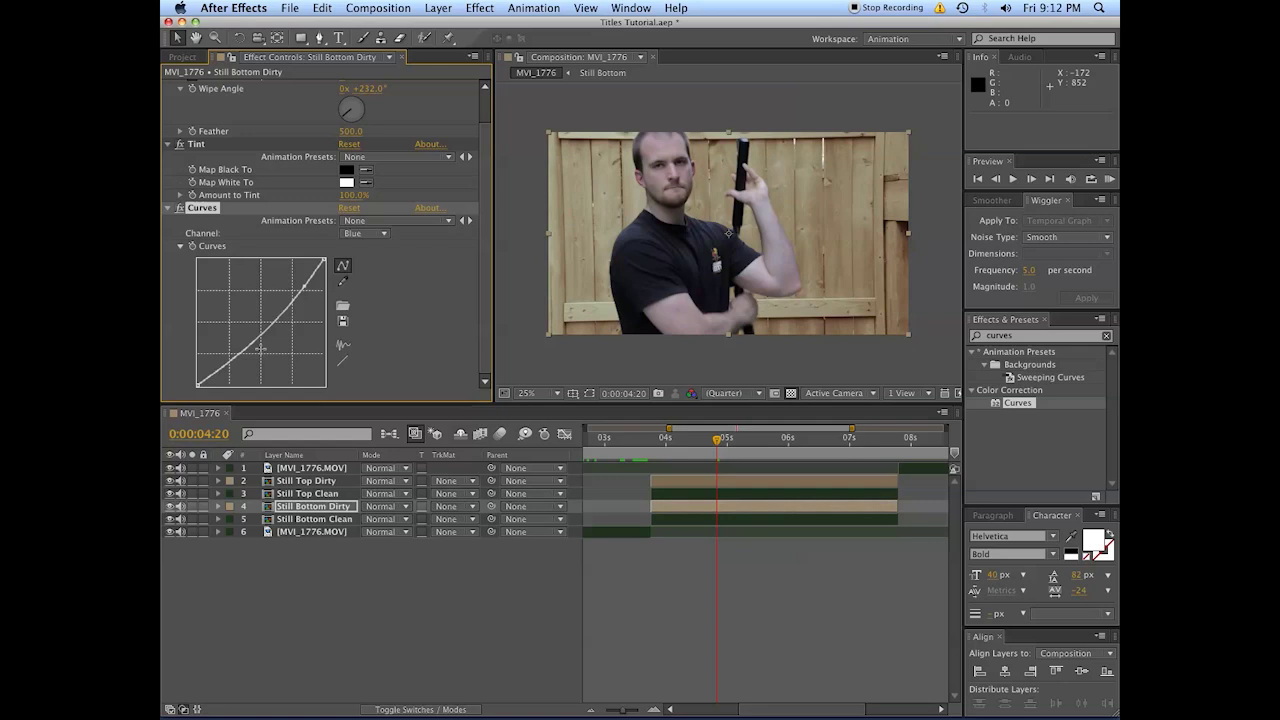
{"action": "left_click_drag", "start_coordinate": [236, 362], "coordinate": [254, 322]}
{"action": "left_click", "coordinate": [366, 236]}
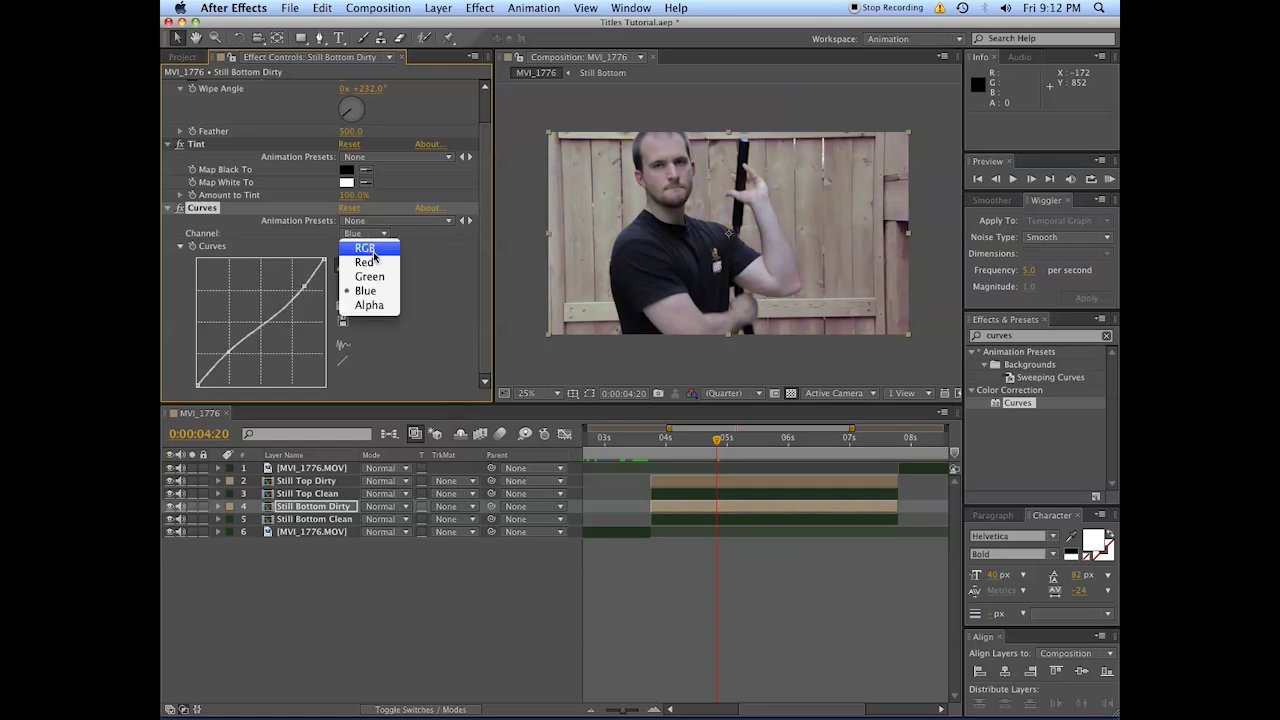
{"action": "left_click", "coordinate": [366, 263]}
{"action": "left_click_drag", "start_coordinate": [217, 349], "coordinate": [222, 352]}
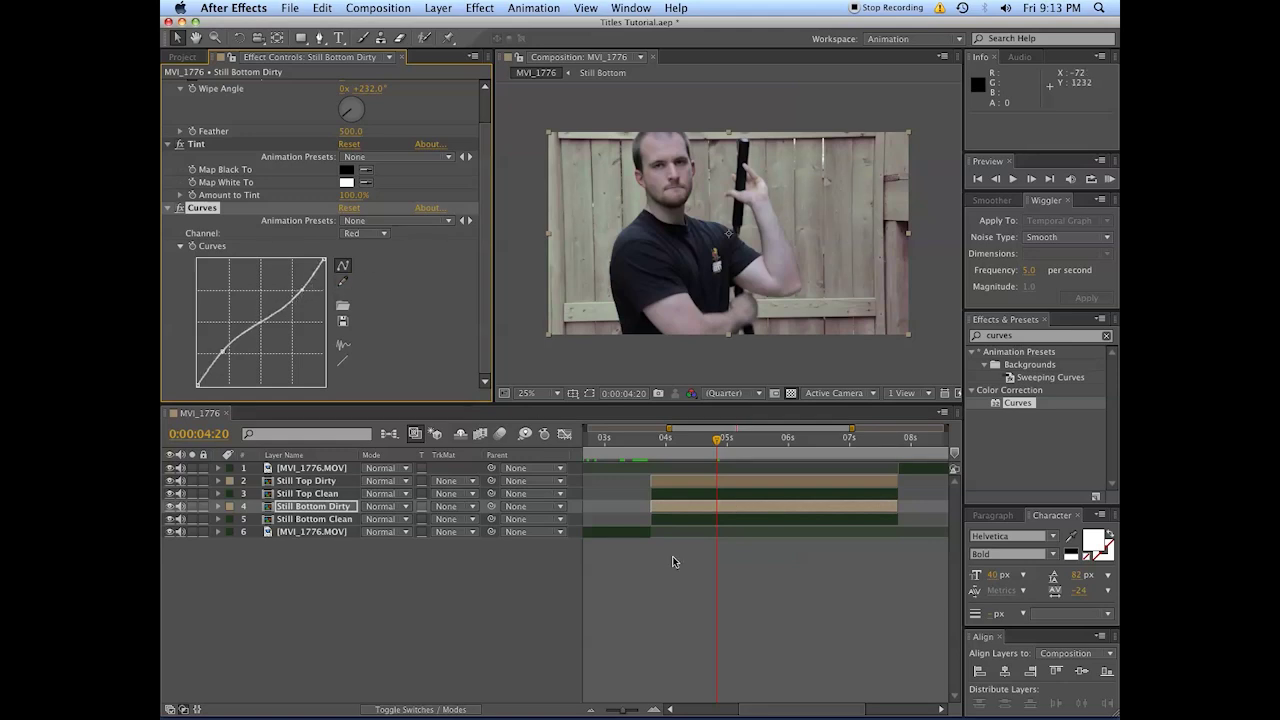
Preview the graded stills from earlier frames and return to the still's first frame
{"action": "mouse_move", "coordinate": [652, 440]}
{"action": "left_mouse_down"}
{"action": "mouse_move", "coordinate": [665, 442]}
{"action": "mouse_move", "coordinate": [640, 442]}
{"action": "left_mouse_up"}
{"action": "key", "text": "space"}
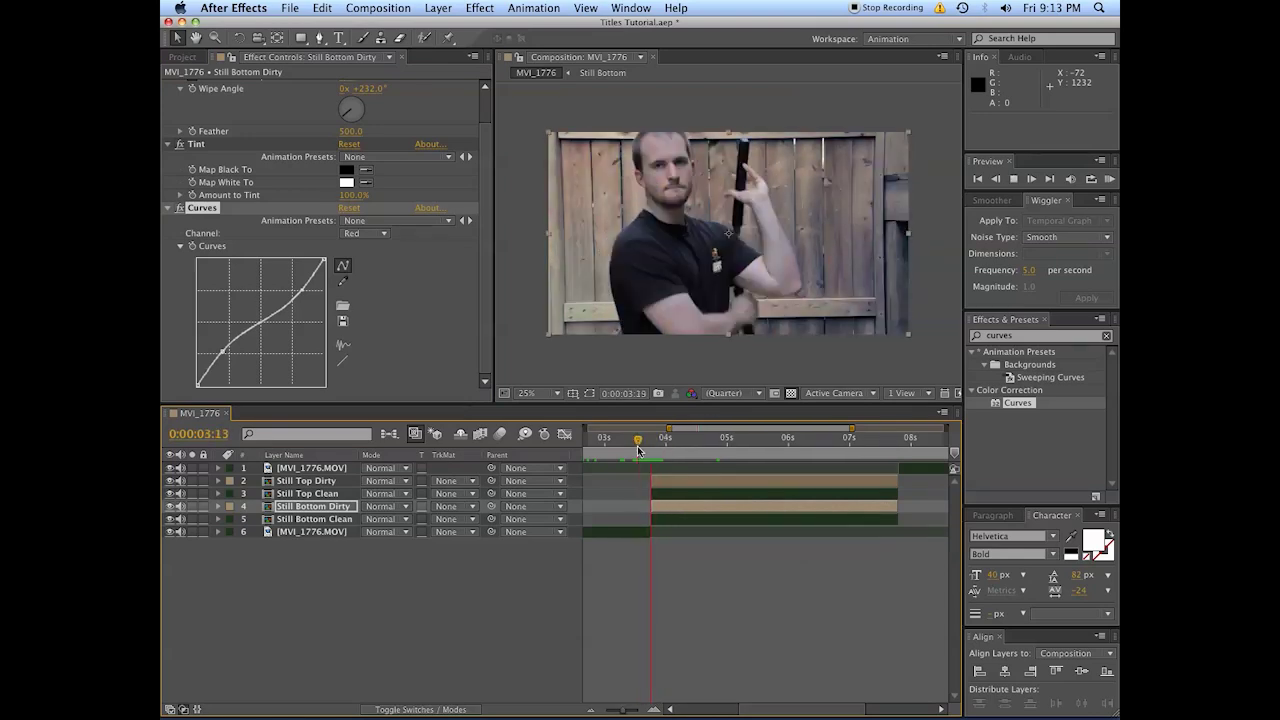
{"action": "key", "text": "space"}
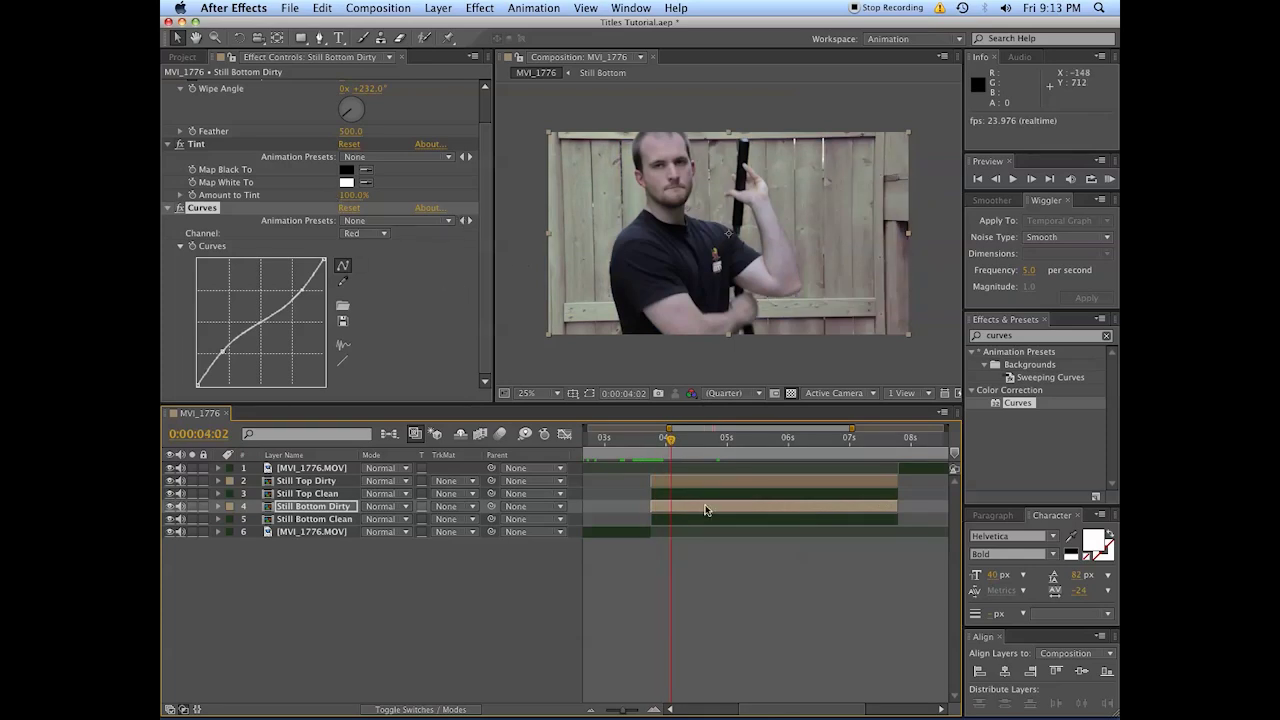
{"action": "key", "text": "Page_Up"}
{"action": "key", "text": "Page_Up"}
{"action": "key", "text": "Page_Up"}
{"action": "key", "text": "Page_Up"}
{"action": "key", "text": "Page_Up"}
{"action": "key", "text": "Page_Up"}
{"action": "key", "text": "Page_Up"}
{"action": "key", "text": "Page_Up"}
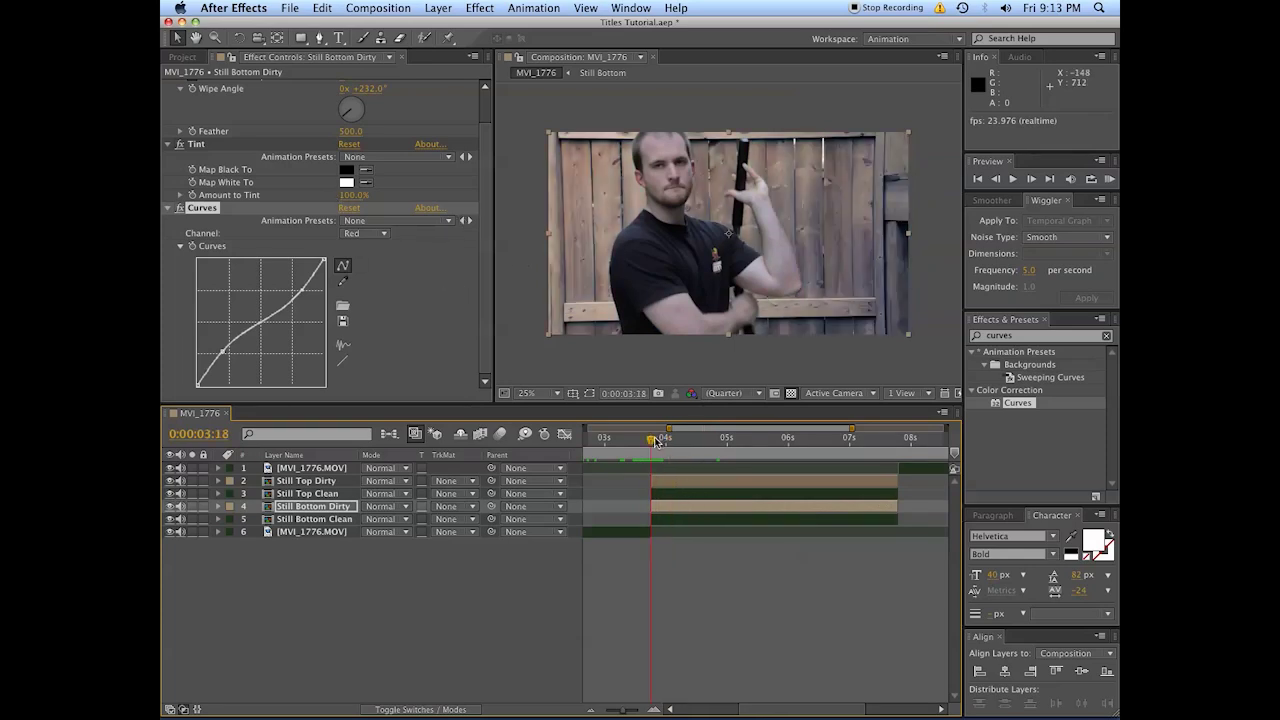
Inspect Still Bottom Dirty's Linear Wipe, then reveal Still Top Dirty's keyframed properties
{"action": "left_click", "coordinate": [671, 484]}
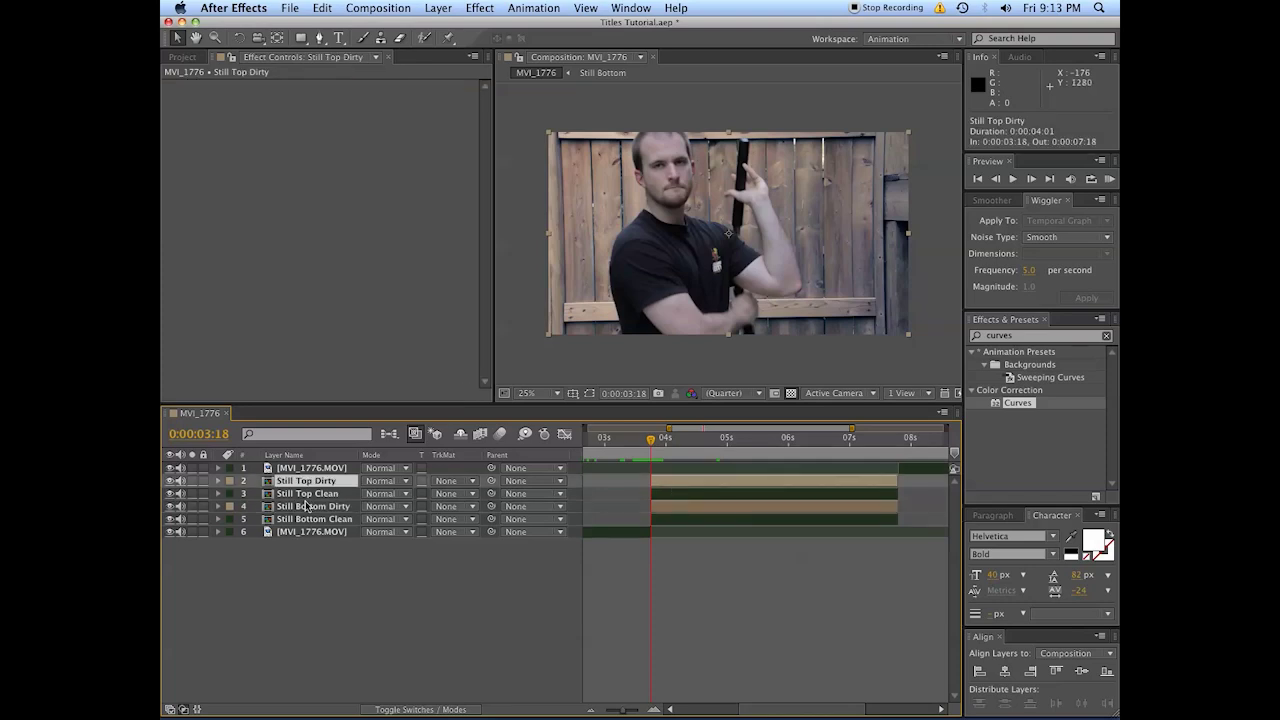
{"action": "left_click", "coordinate": [679, 511]}
{"action": "left_click", "coordinate": [677, 509]}
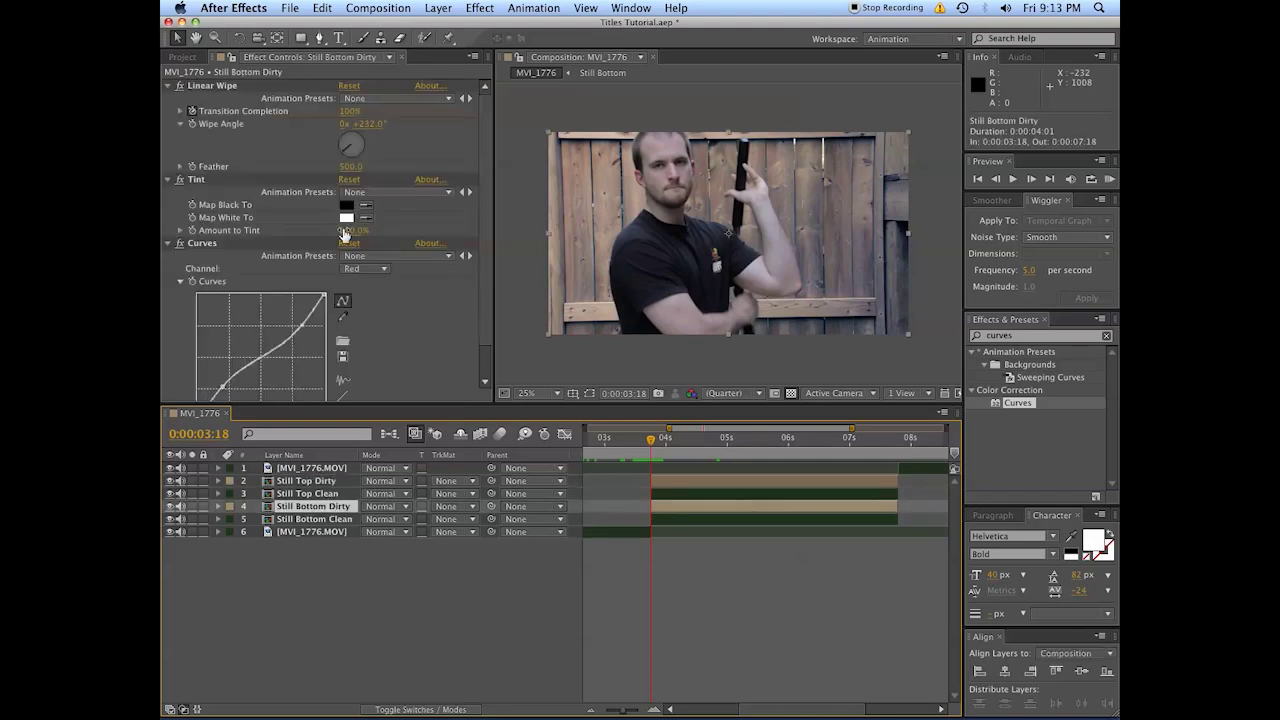
{"action": "left_click", "coordinate": [220, 87]}
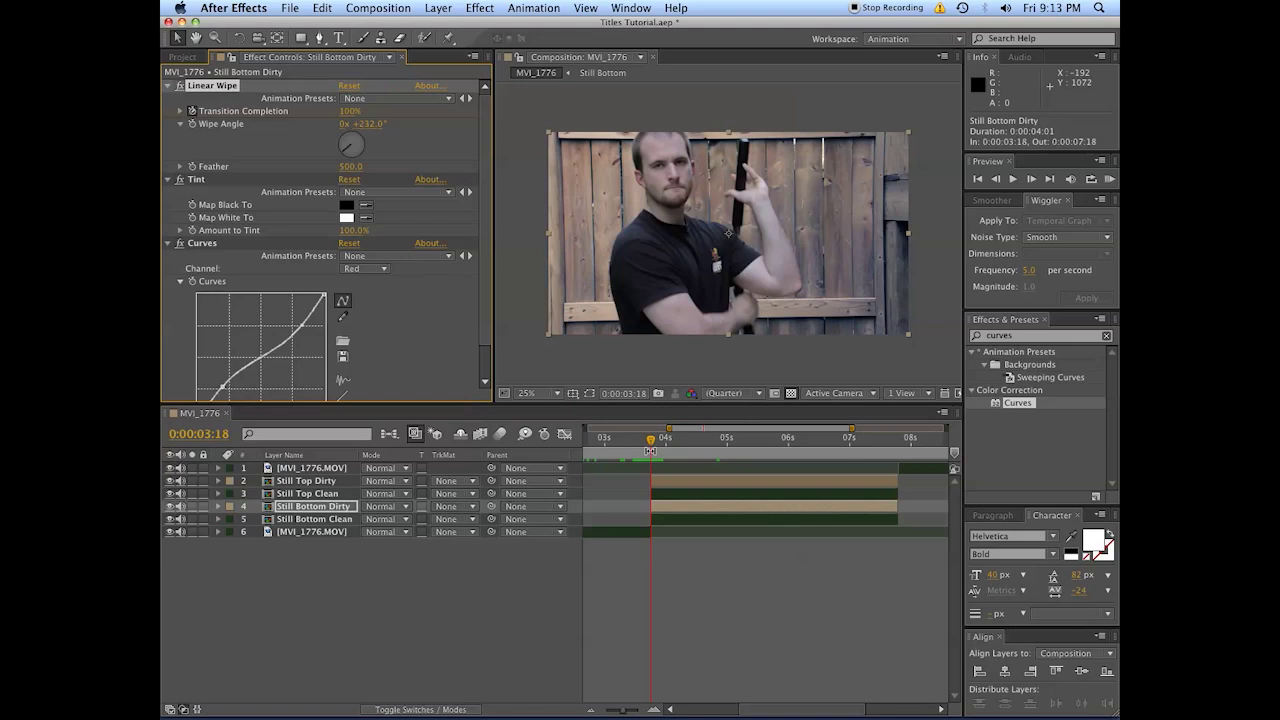
{"action": "left_click", "coordinate": [663, 486]}
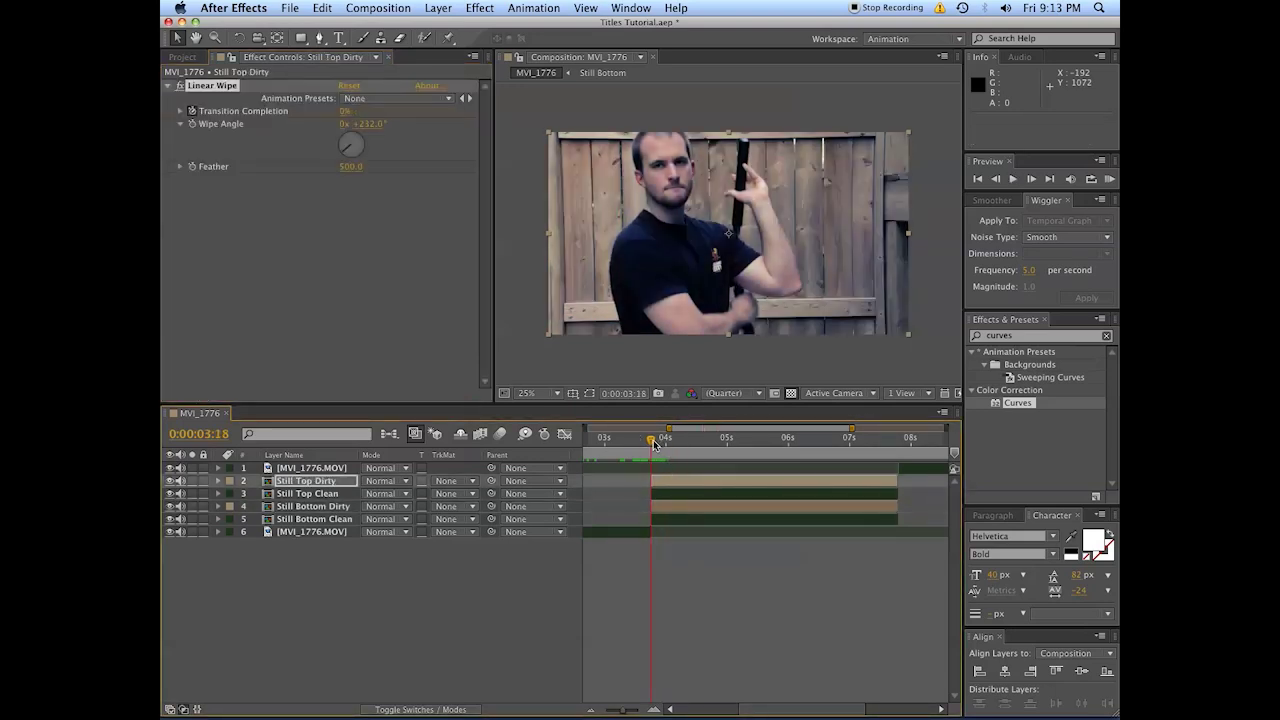
{"action": "key", "text": "u"}
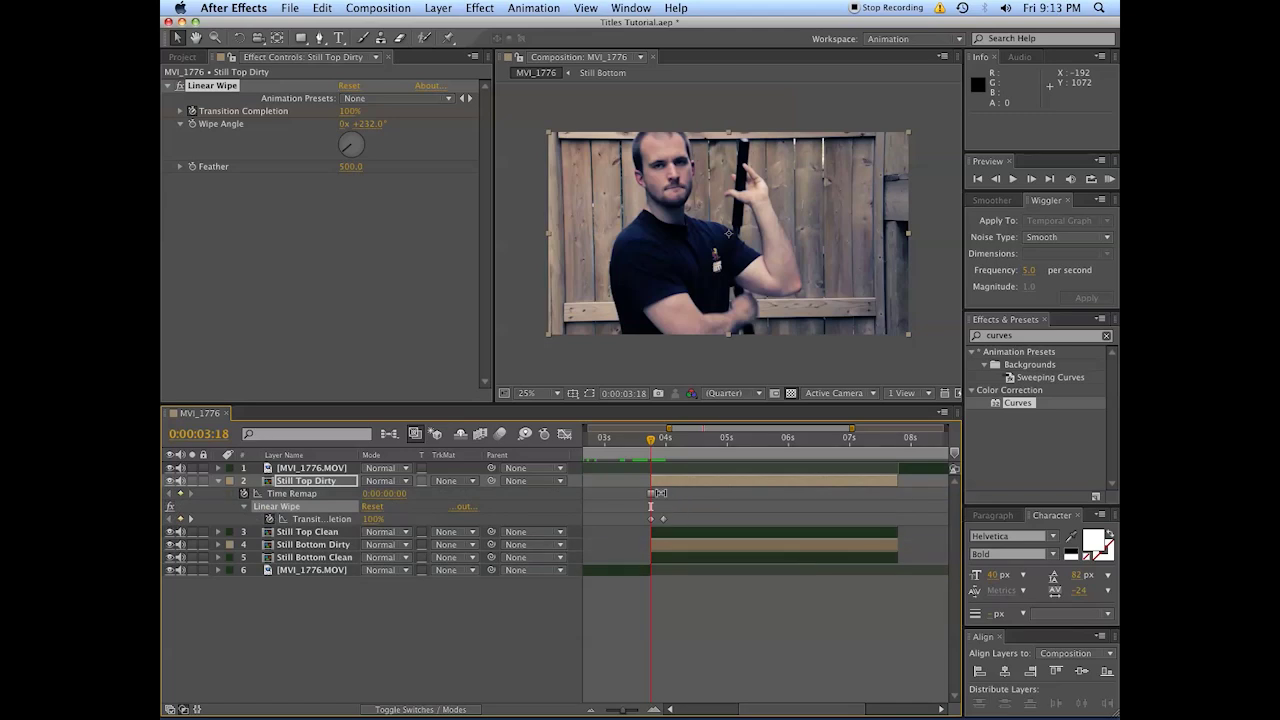
Turn Still Top Dirty's Wipe Angle to 45° and preview from 0:00:03:20
{"action": "left_click_drag", "start_coordinate": [346, 155], "coordinate": [380, 133]}
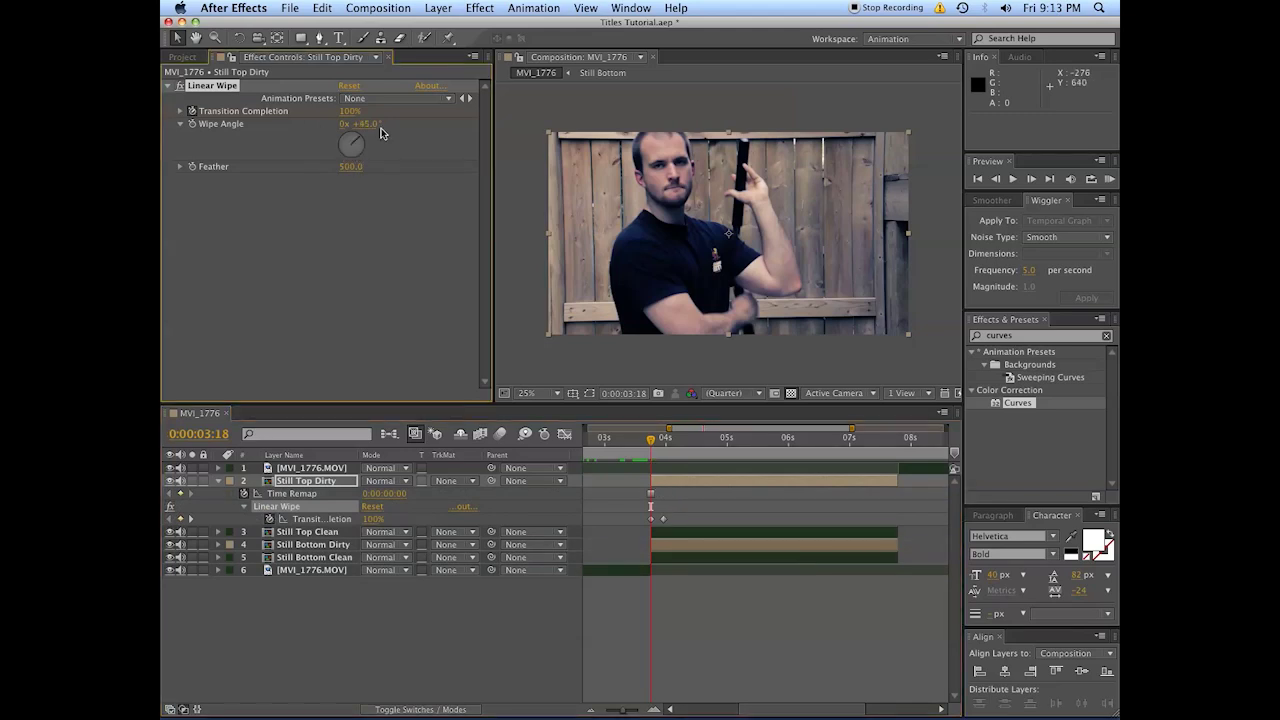
{"action": "key", "text": "space"}
{"action": "mouse_move", "coordinate": [677, 460]}
{"action": "left_mouse_down"}
{"action": "mouse_move", "coordinate": [655, 457]}
{"action": "mouse_move", "coordinate": [688, 448]}
{"action": "left_mouse_up"}
{"action": "left_click", "coordinate": [725, 511]}
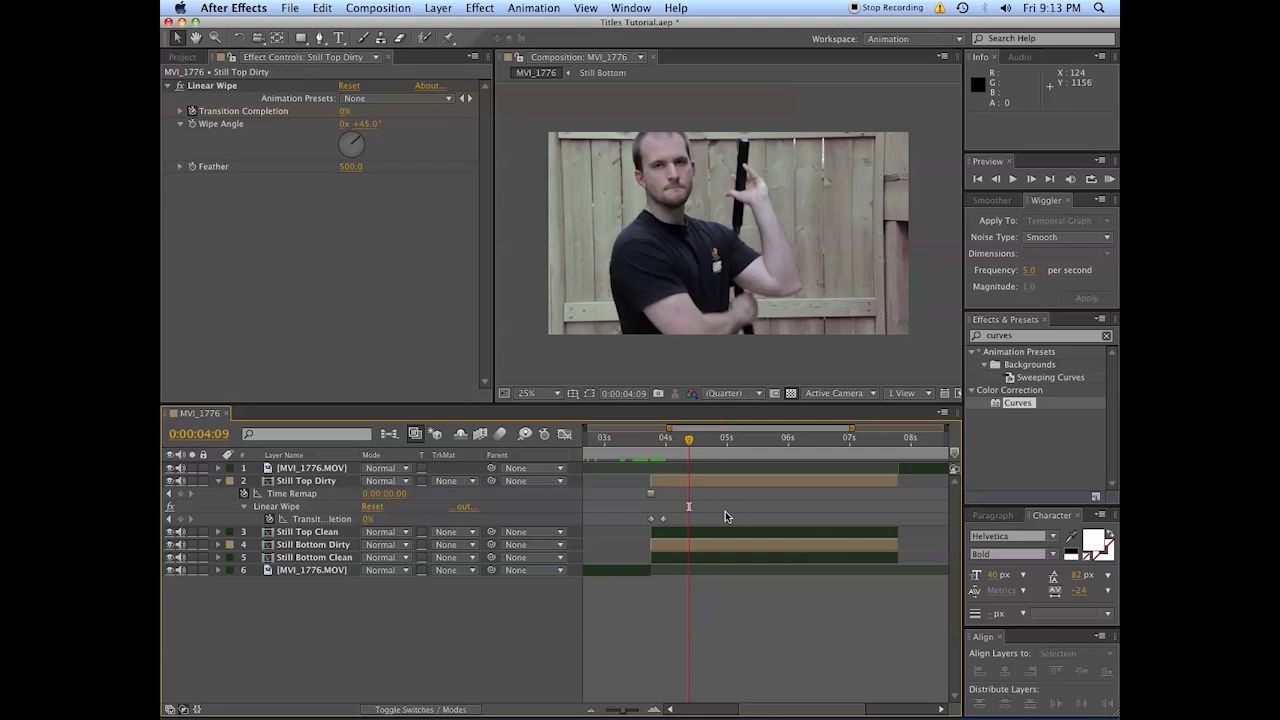
{"action": "left_click", "coordinate": [697, 478]}
Apply Tint and a Drop Shadow with Distance 0 and Softness 100 to Still Top Dirty
{"action": "left_click", "coordinate": [997, 338]}
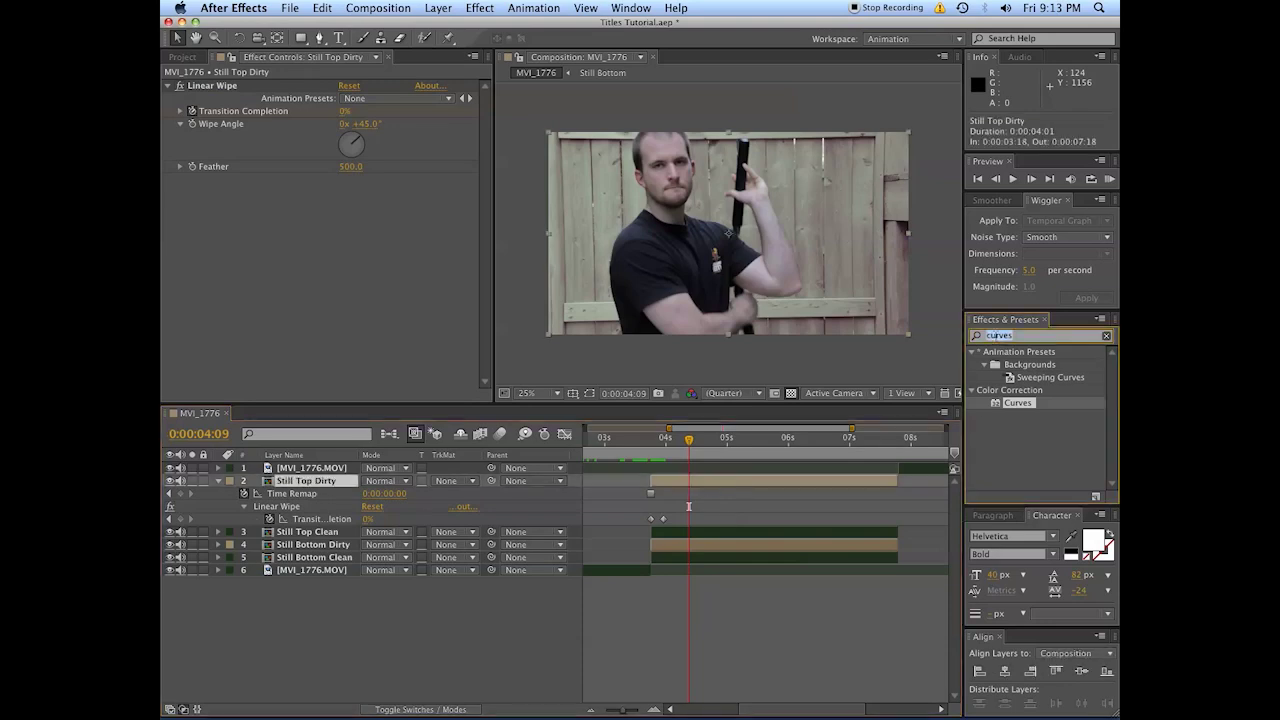
{"action": "type", "text": "tint"}
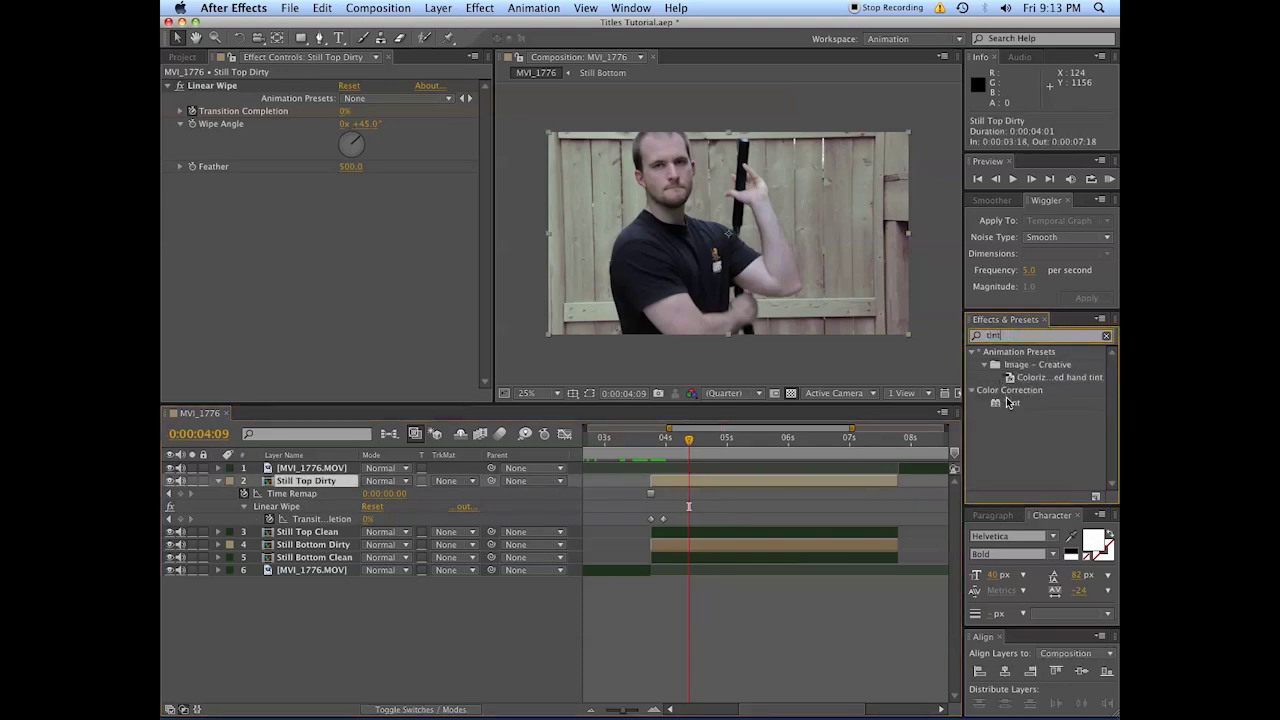
{"action": "double_click", "coordinate": [1008, 402]}
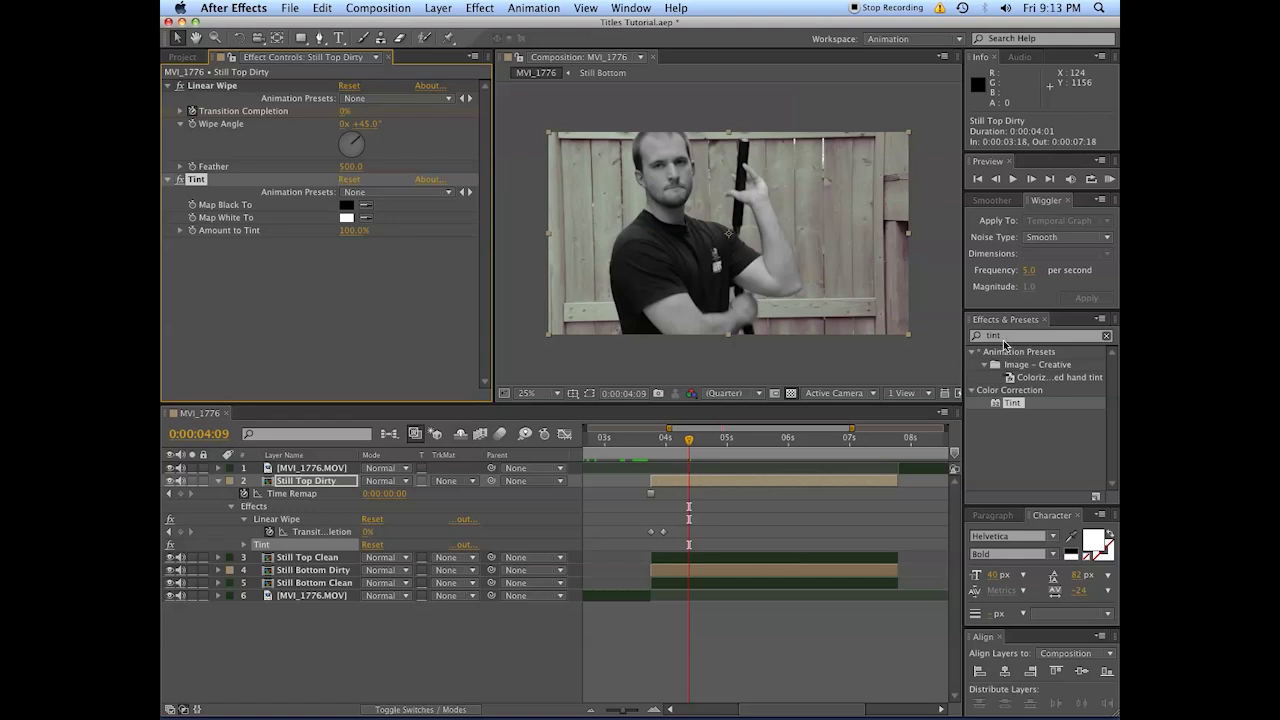
{"action": "left_click", "coordinate": [1006, 340]}
{"action": "type", "text": "dr"}
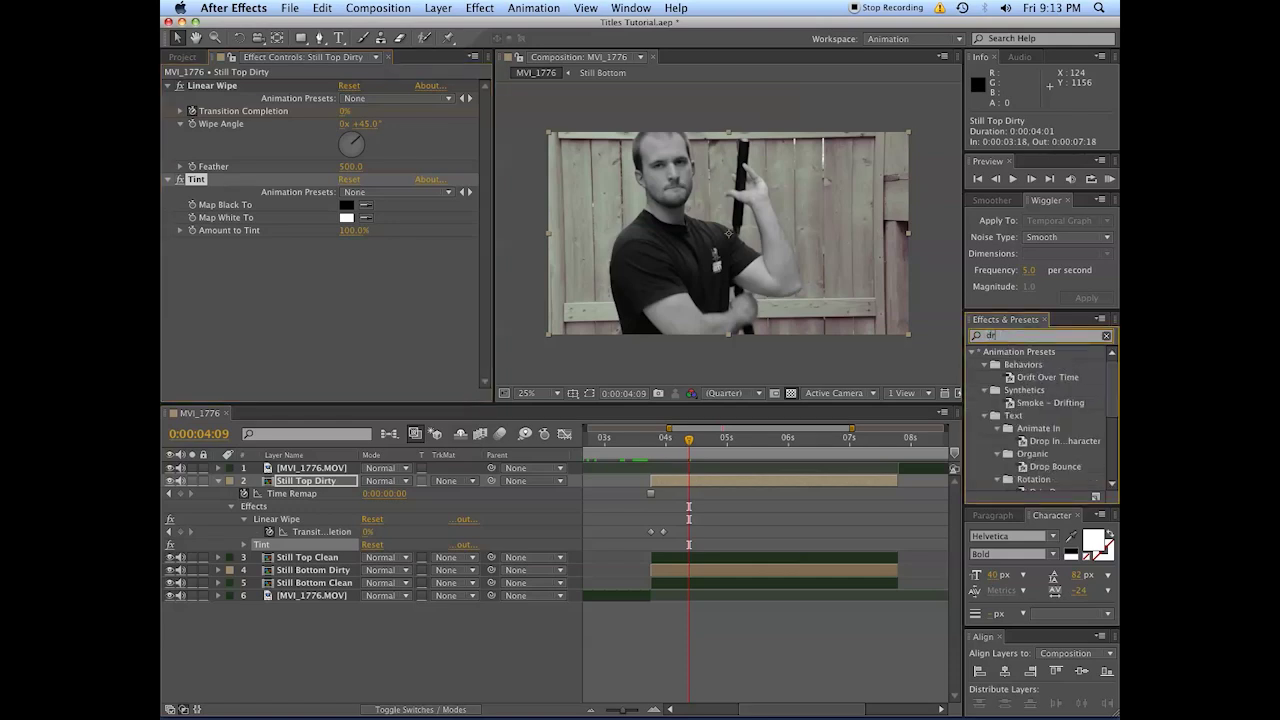
{"action": "type", "text": "op sh"}
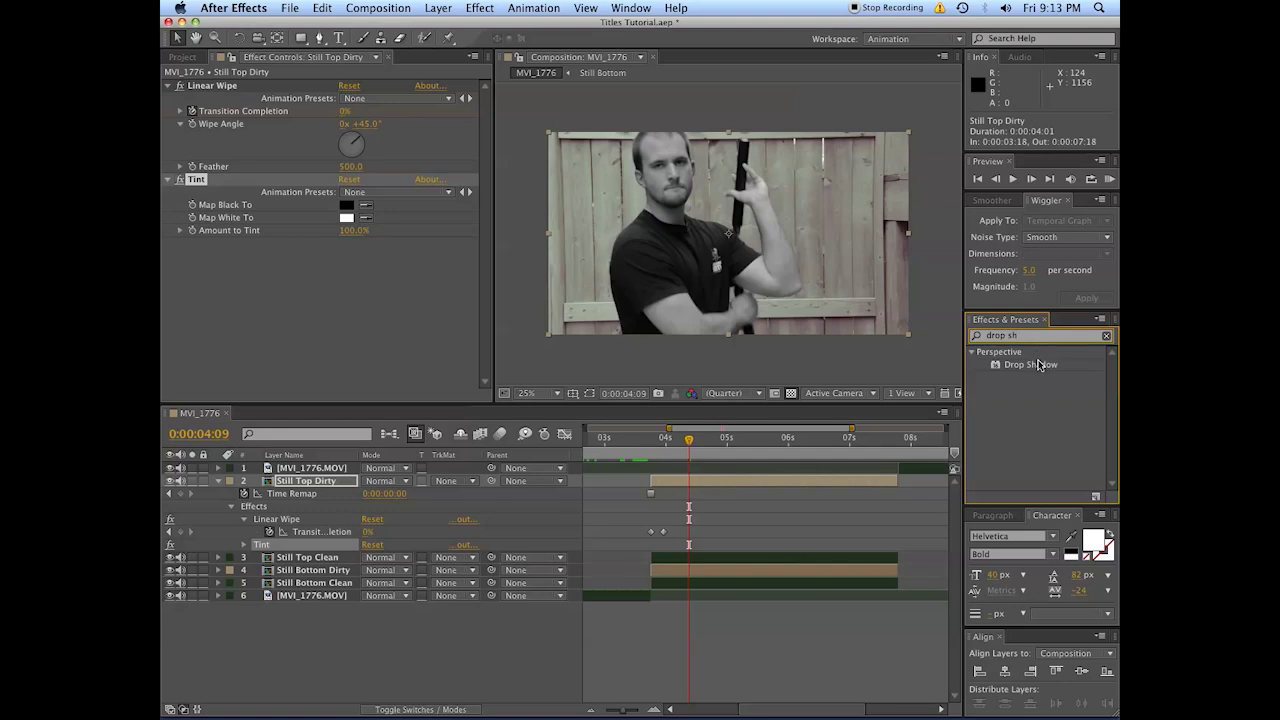
{"action": "double_click", "coordinate": [1039, 365]}
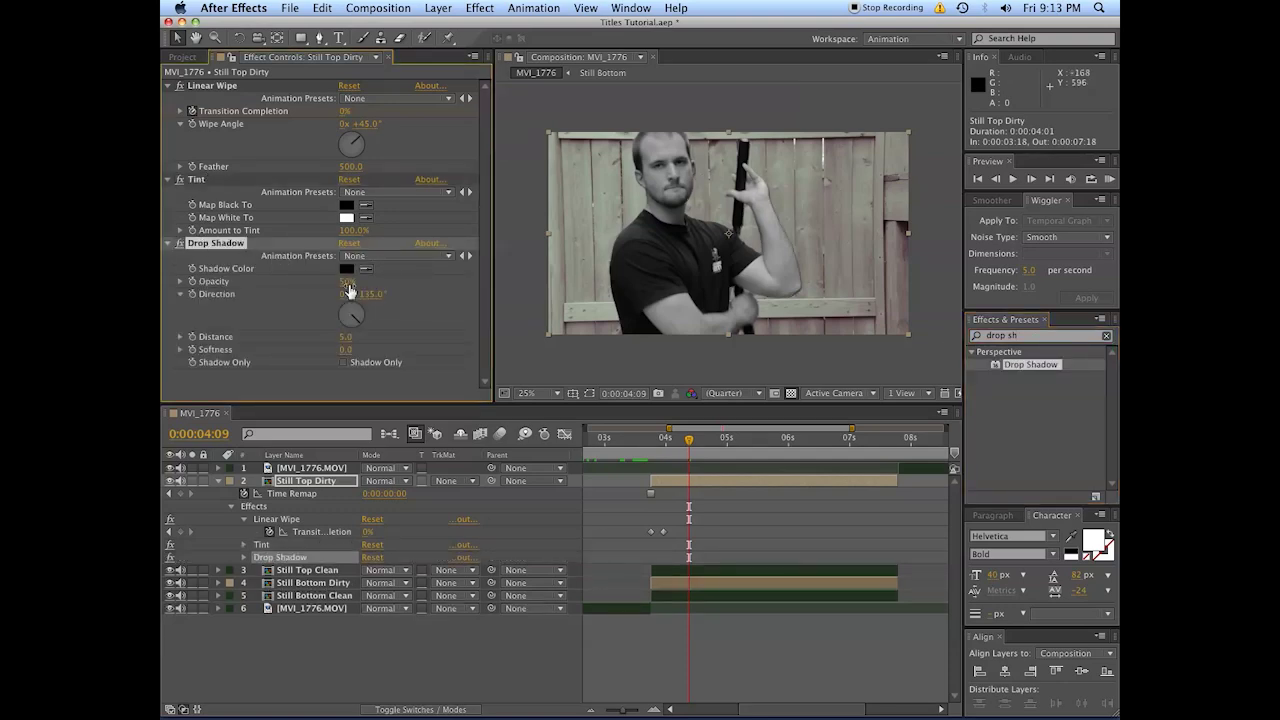
{"action": "left_click", "coordinate": [347, 338]}
{"action": "type", "text": "0"}
{"action": "key", "text": "Tab"}
{"action": "type", "text": "0"}
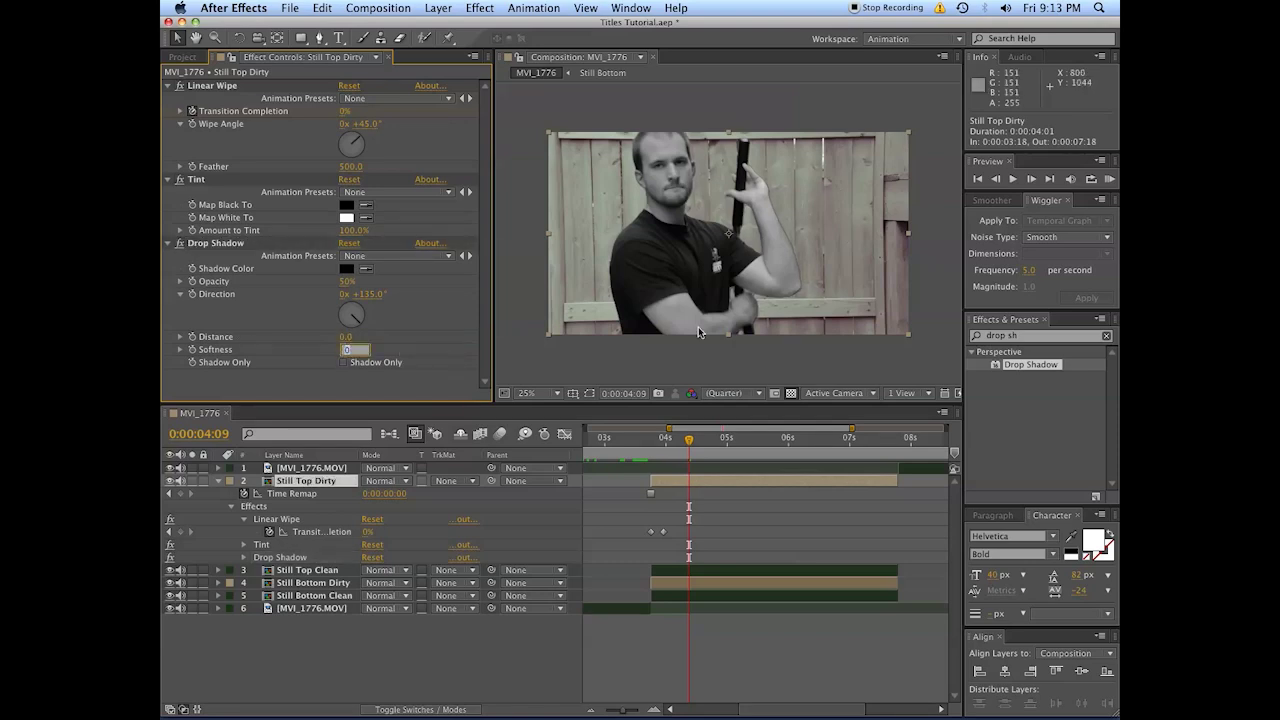
{"action": "type", "text": "0.0"}
{"action": "left_click", "coordinate": [313, 242]}
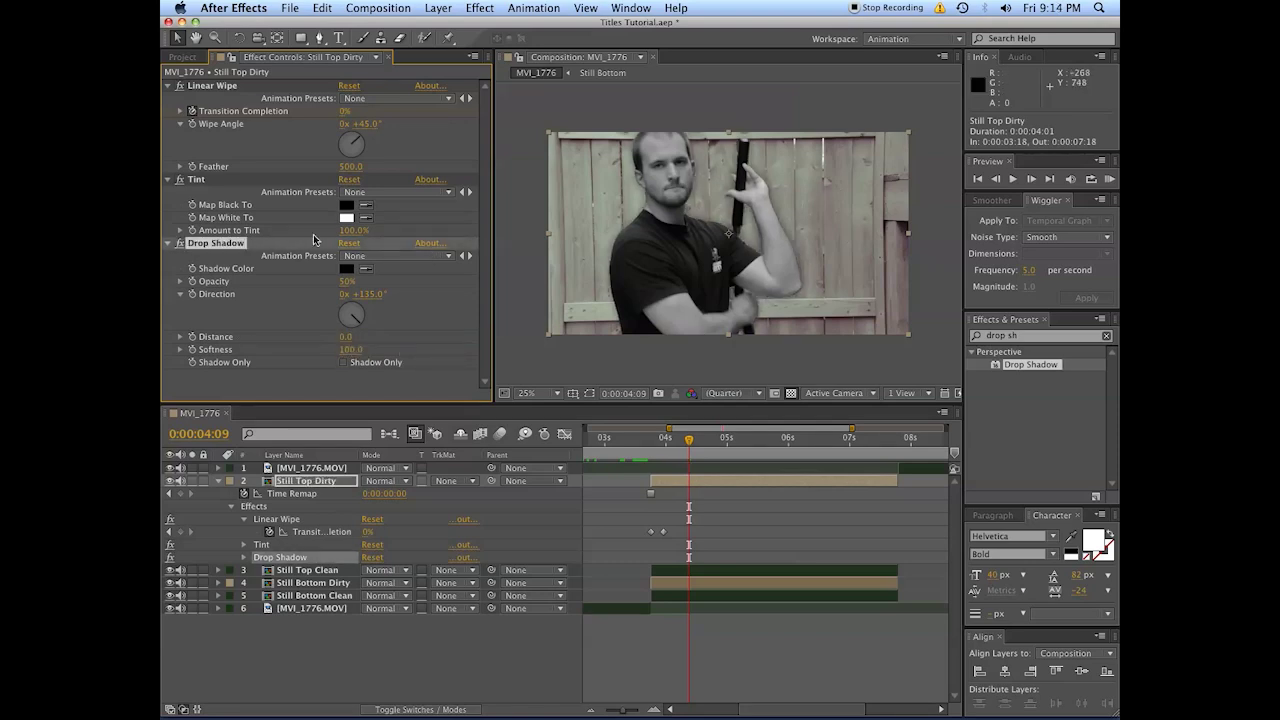
Duplicate the Drop Shadow and set Drop Shadow 2's softness to 50
{"action": "key", "text": "super+d"}
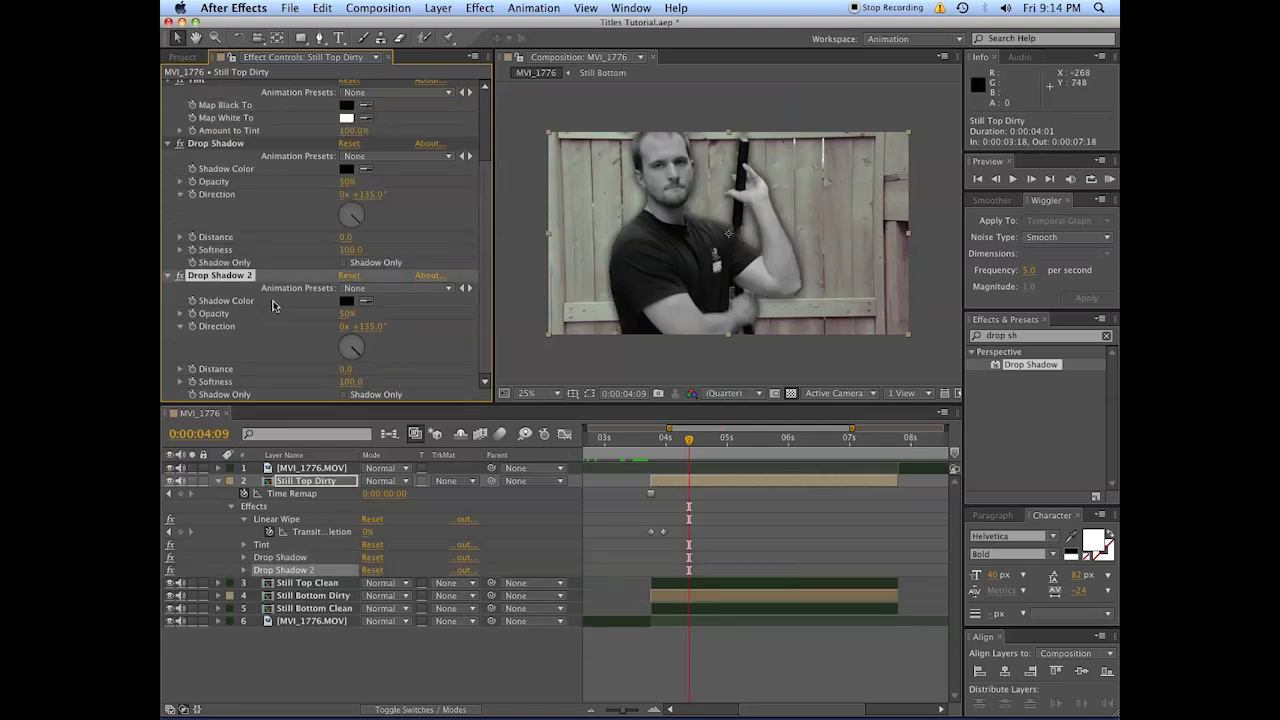
{"action": "left_click", "coordinate": [362, 380]}
{"action": "type", "text": "50"}
{"action": "key", "text": "Return"}
{"action": "scroll", "coordinate": [799, 215], "scroll_direction": "up", "scroll_amount": 1}
{"action": "scroll", "coordinate": [799, 209], "scroll_direction": "up", "scroll_amount": 2}
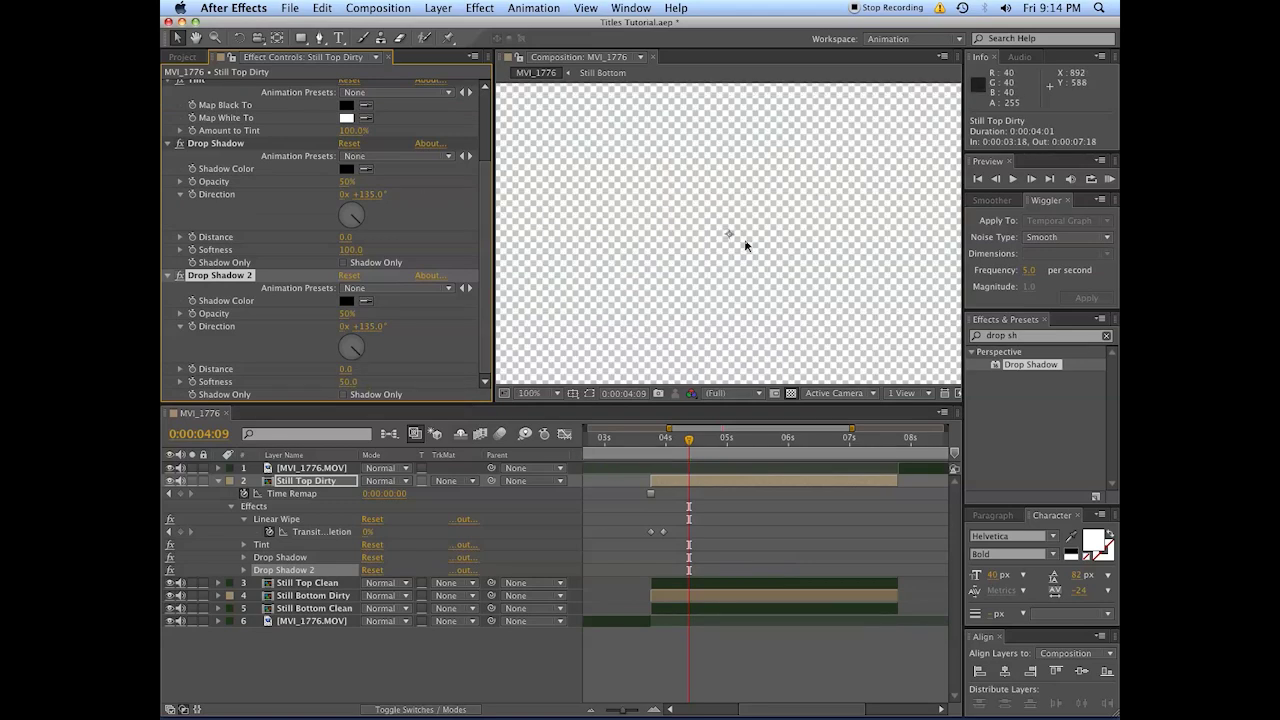
{"action": "left_click_drag", "start_coordinate": [689, 217], "coordinate": [742, 256]}
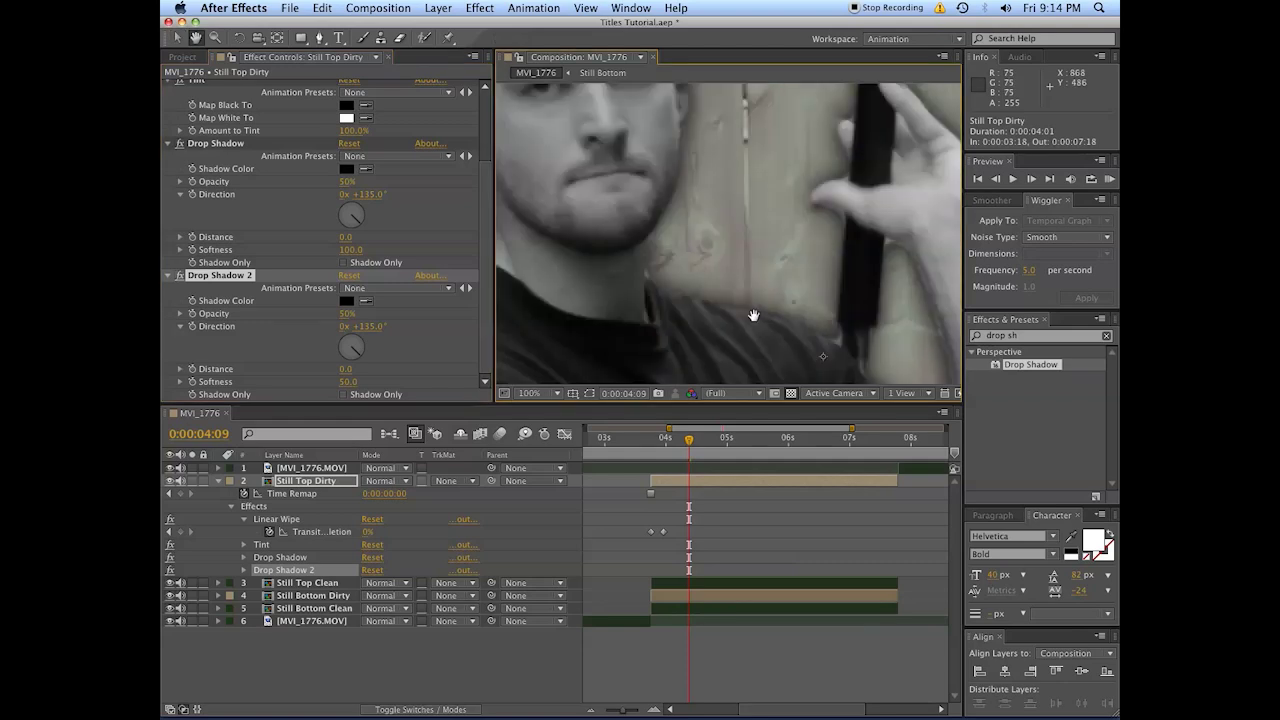
{"action": "scroll", "coordinate": [644, 245], "scroll_direction": "down", "scroll_amount": 4}
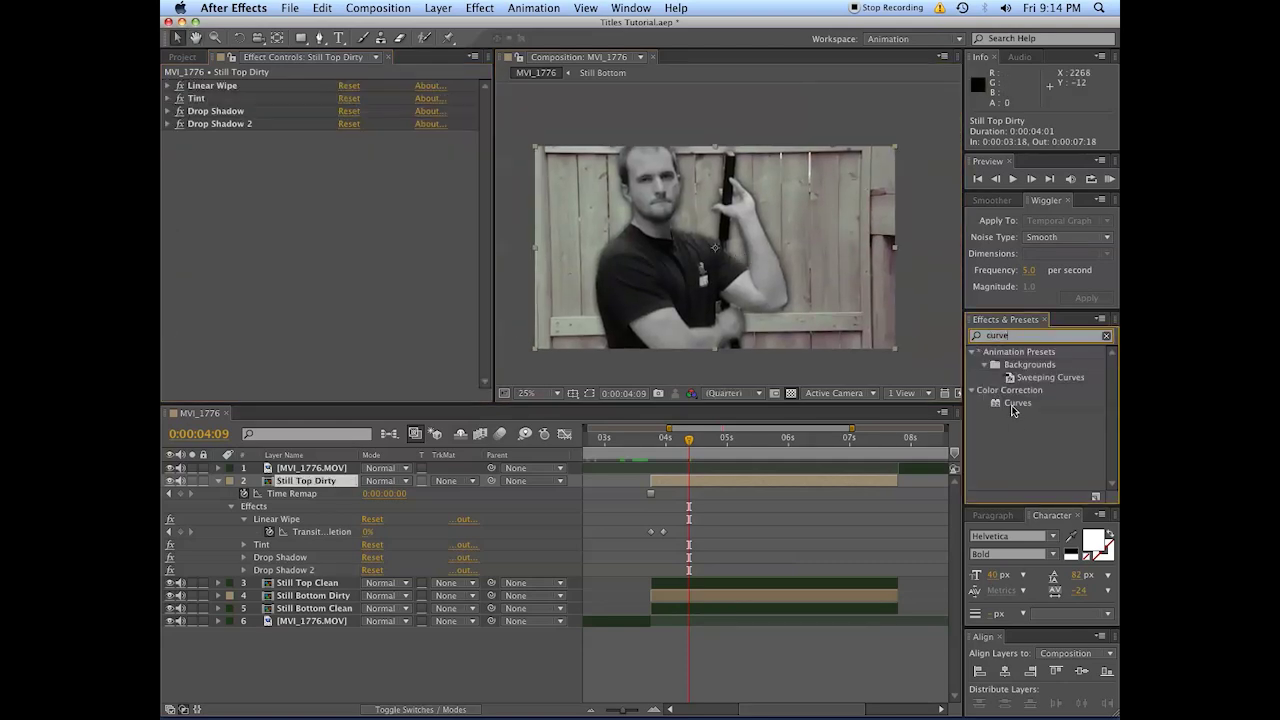
Apply Curves to Still Top Dirty with an S-shaped RGB curve, then collapse and deselect it
{"action": "double_click", "coordinate": [1015, 404]}
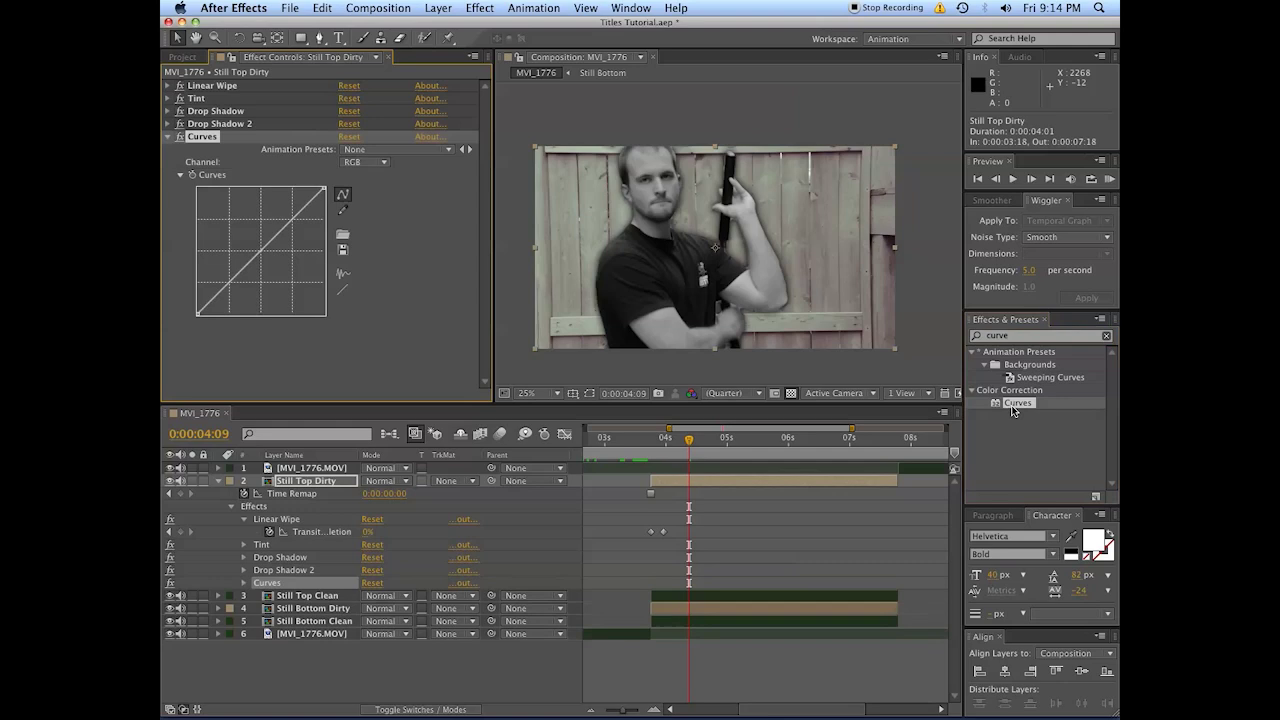
{"action": "left_click_drag", "start_coordinate": [305, 207], "coordinate": [299, 200]}
{"action": "left_click_drag", "start_coordinate": [228, 284], "coordinate": [225, 305]}
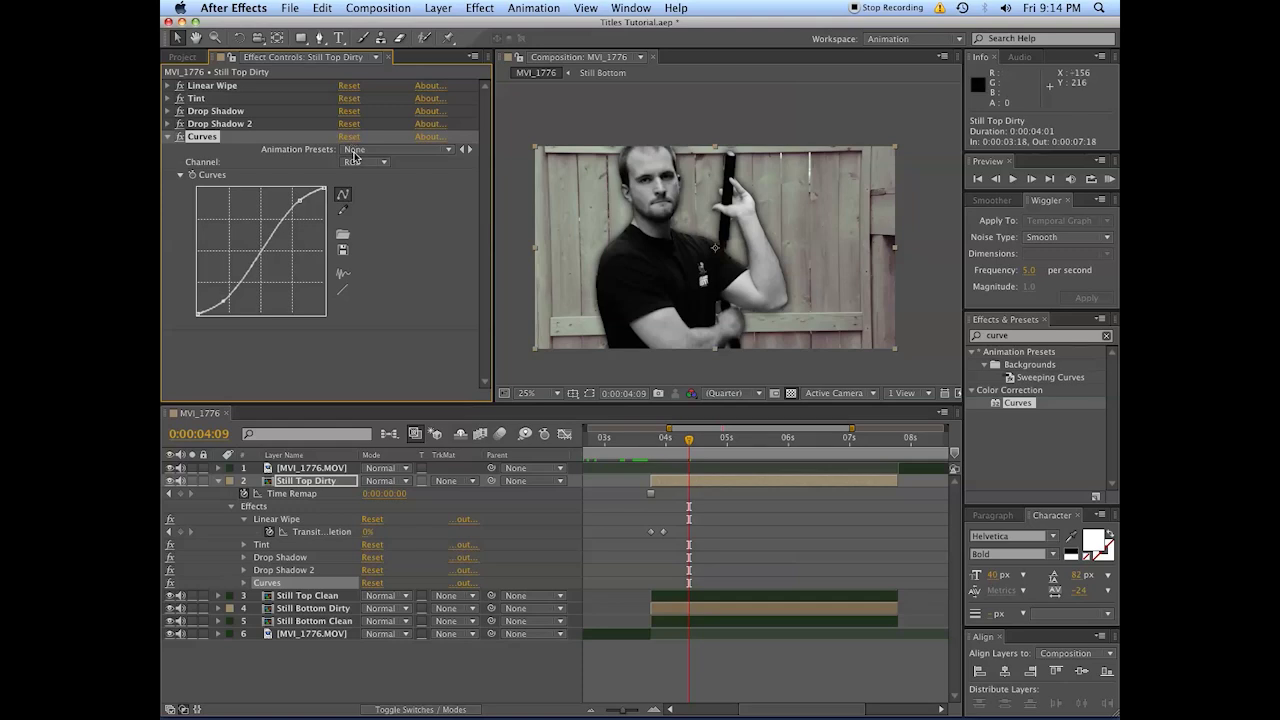
{"action": "left_click", "coordinate": [358, 160]}
{"action": "left_click", "coordinate": [364, 191]}
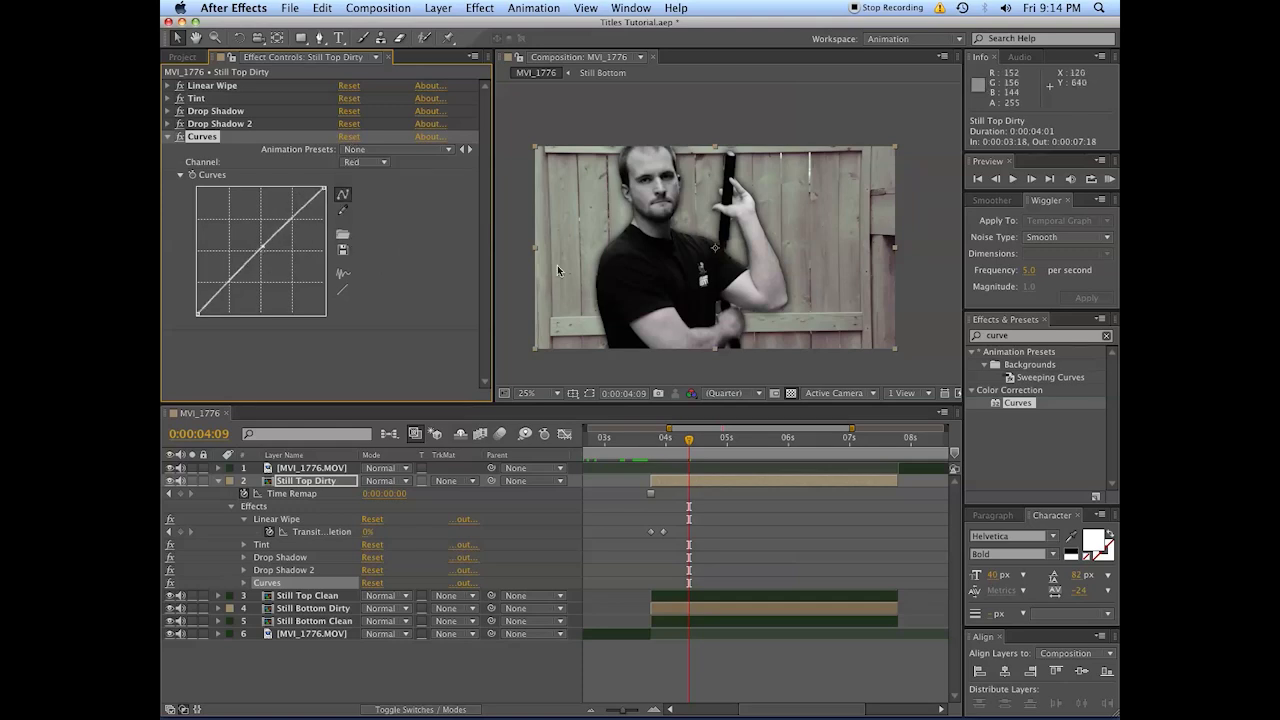
{"action": "scroll", "coordinate": [749, 265], "scroll_direction": "up", "scroll_amount": 2}
{"action": "scroll", "coordinate": [749, 265], "scroll_direction": "down", "scroll_amount": 2}
{"action": "left_click", "coordinate": [167, 138]}
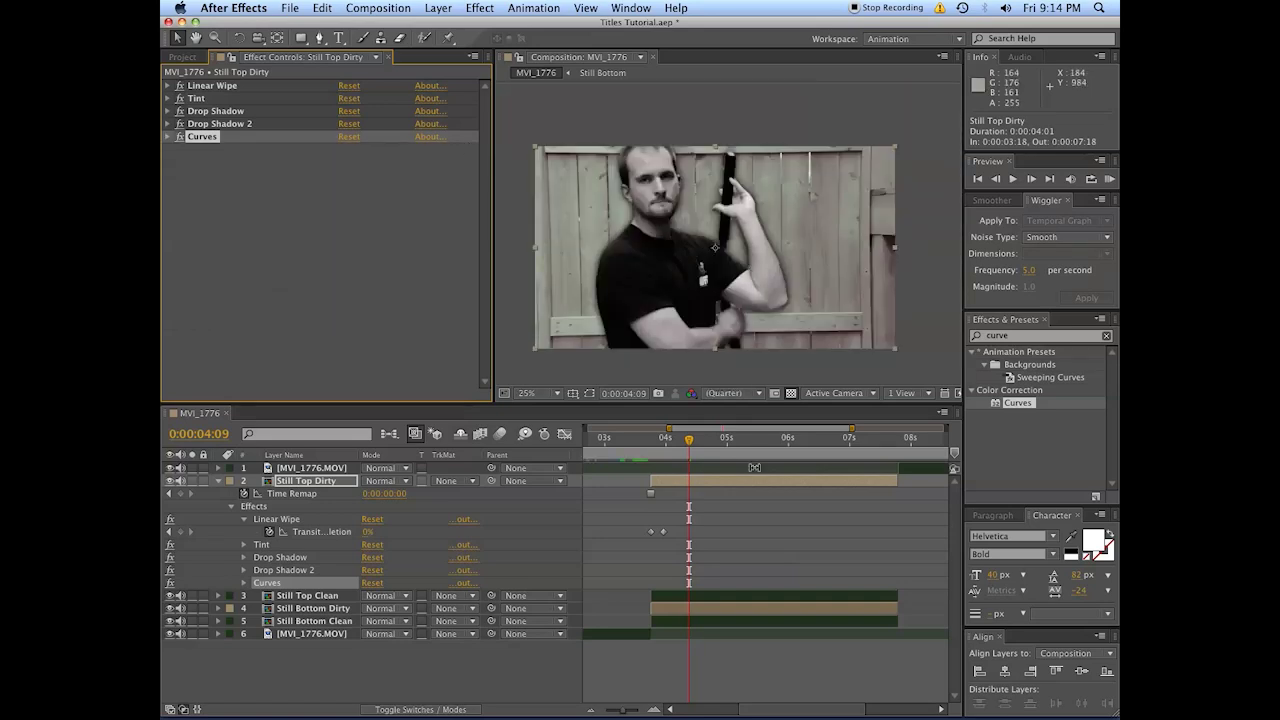
{"action": "left_click", "coordinate": [672, 442]}
{"action": "left_click", "coordinate": [710, 622]}
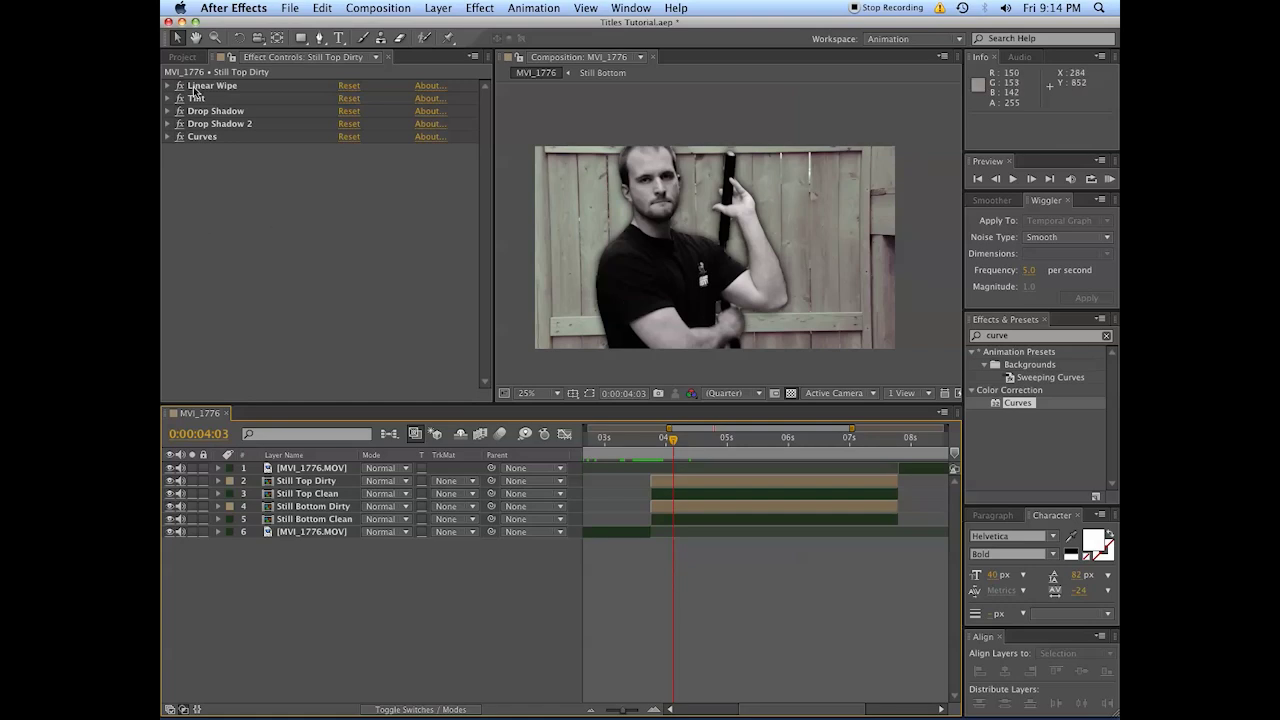
Import Paper_05.jpg via a 'paper 05' file-name search and place it as layer 4
{"action": "left_click", "coordinate": [182, 57]}
{"action": "key", "text": "super+space"}
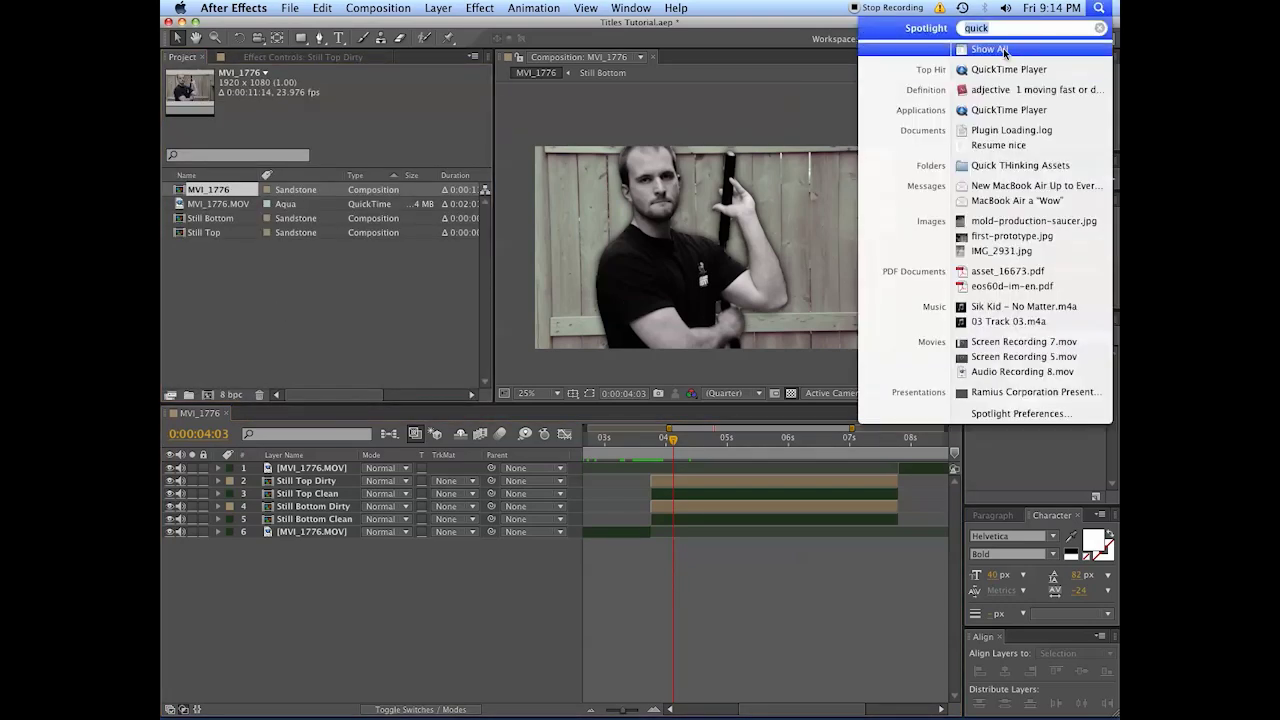
{"action": "left_click", "coordinate": [384, 305]}
{"action": "double_click", "coordinate": [384, 305]}
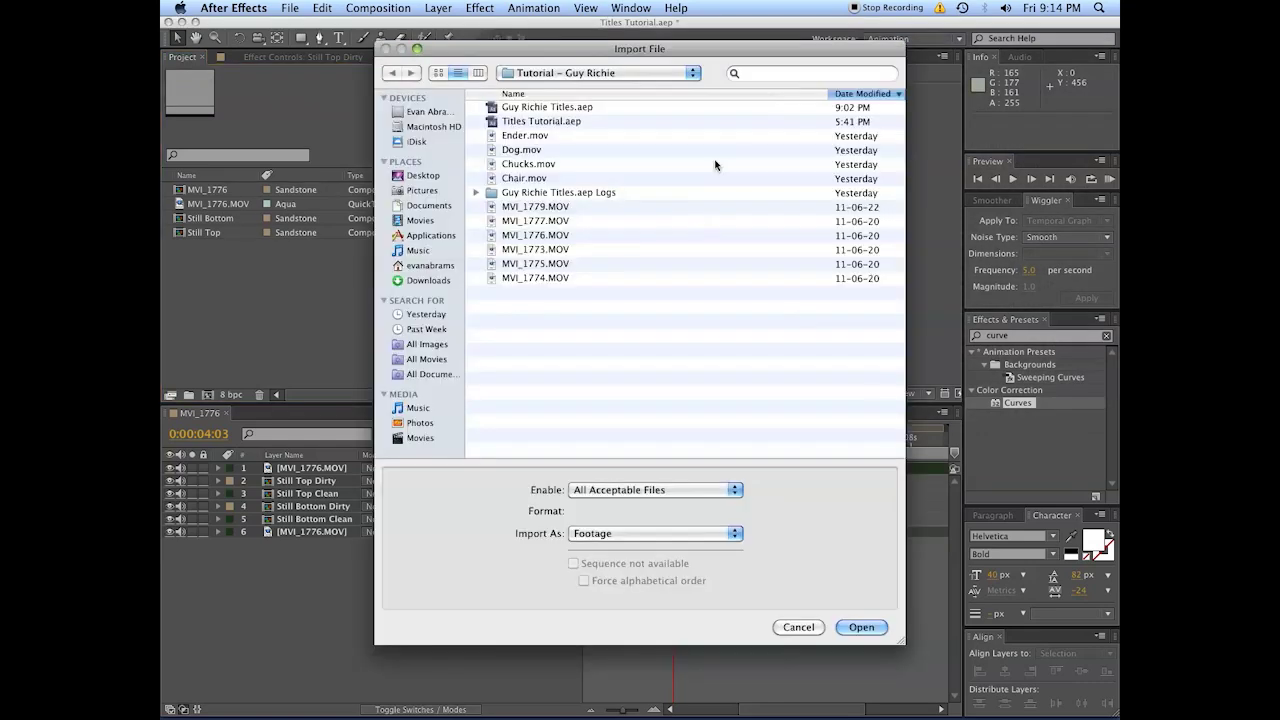
{"action": "type", "text": "pa"}
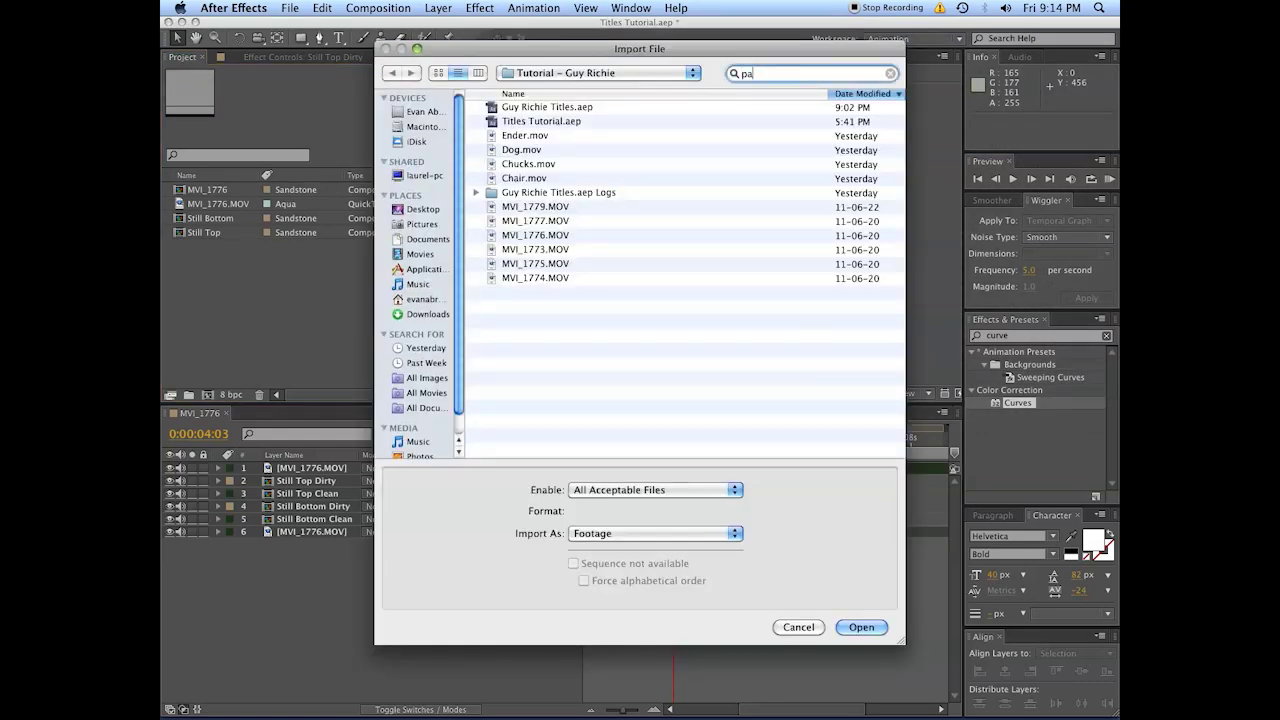
{"action": "type", "text": "per 5"}
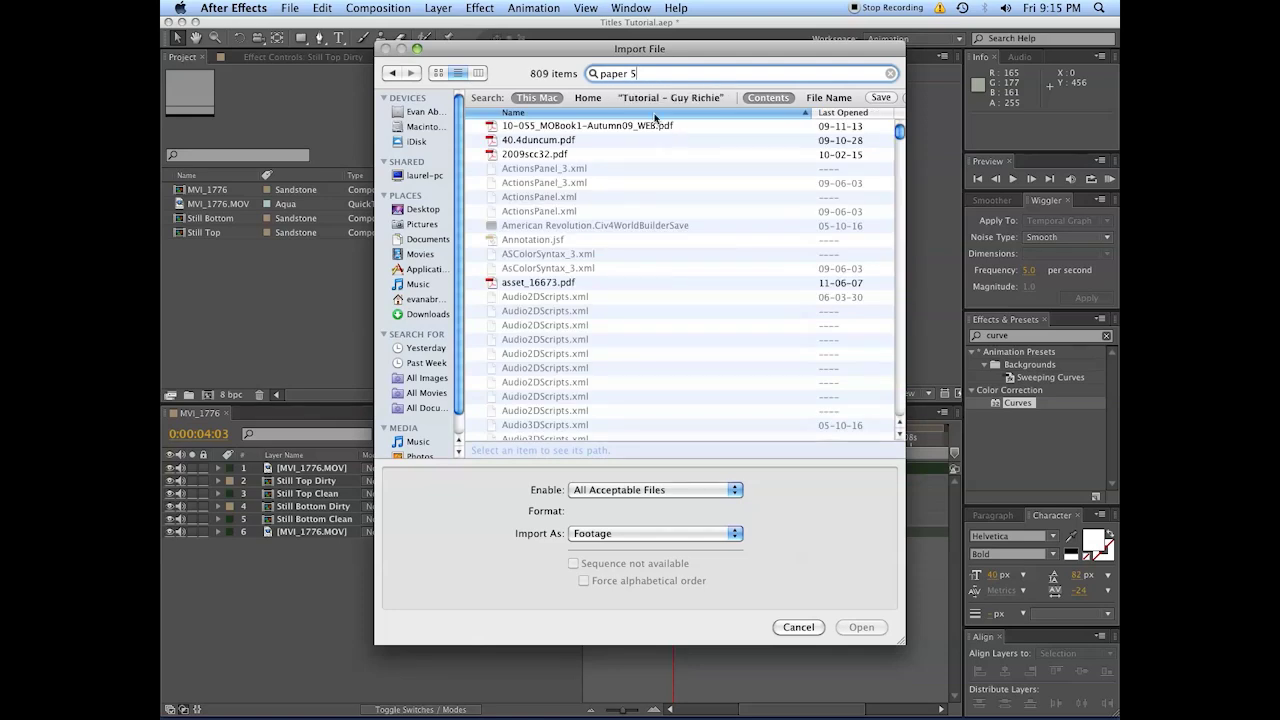
{"action": "left_click", "coordinate": [829, 97]}
{"action": "key", "text": "Left"}
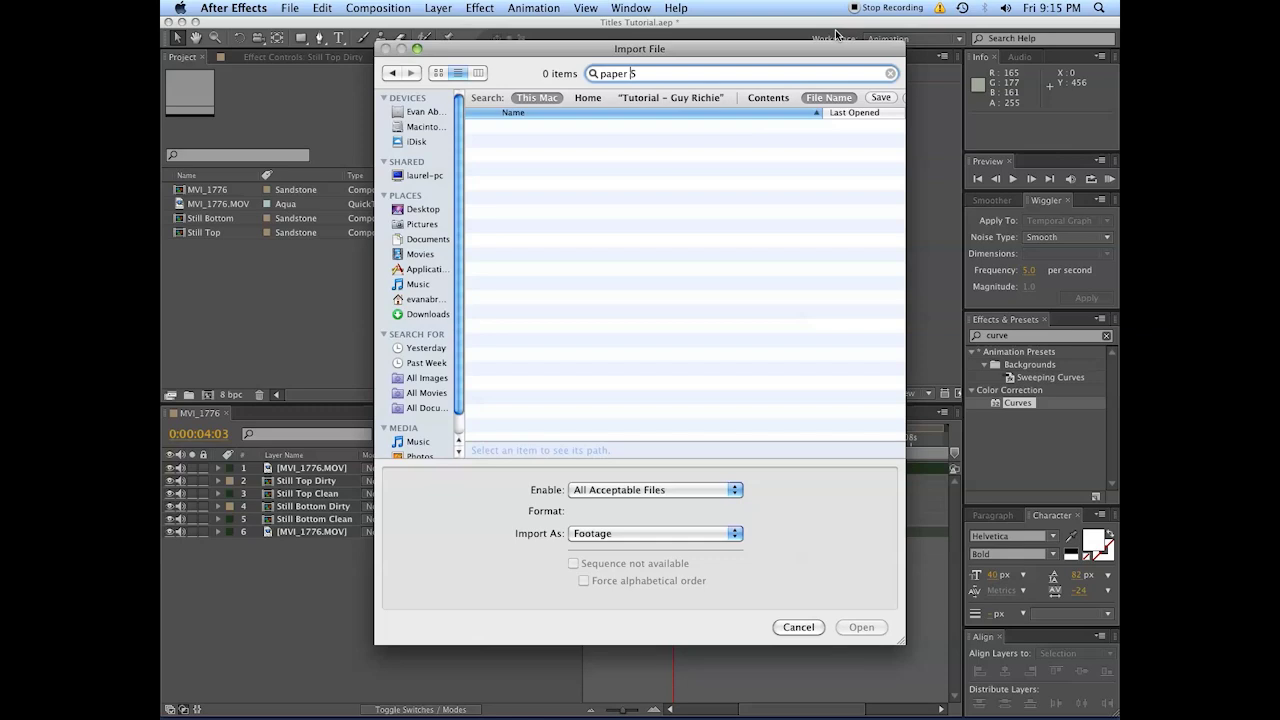
{"action": "type", "text": "0"}
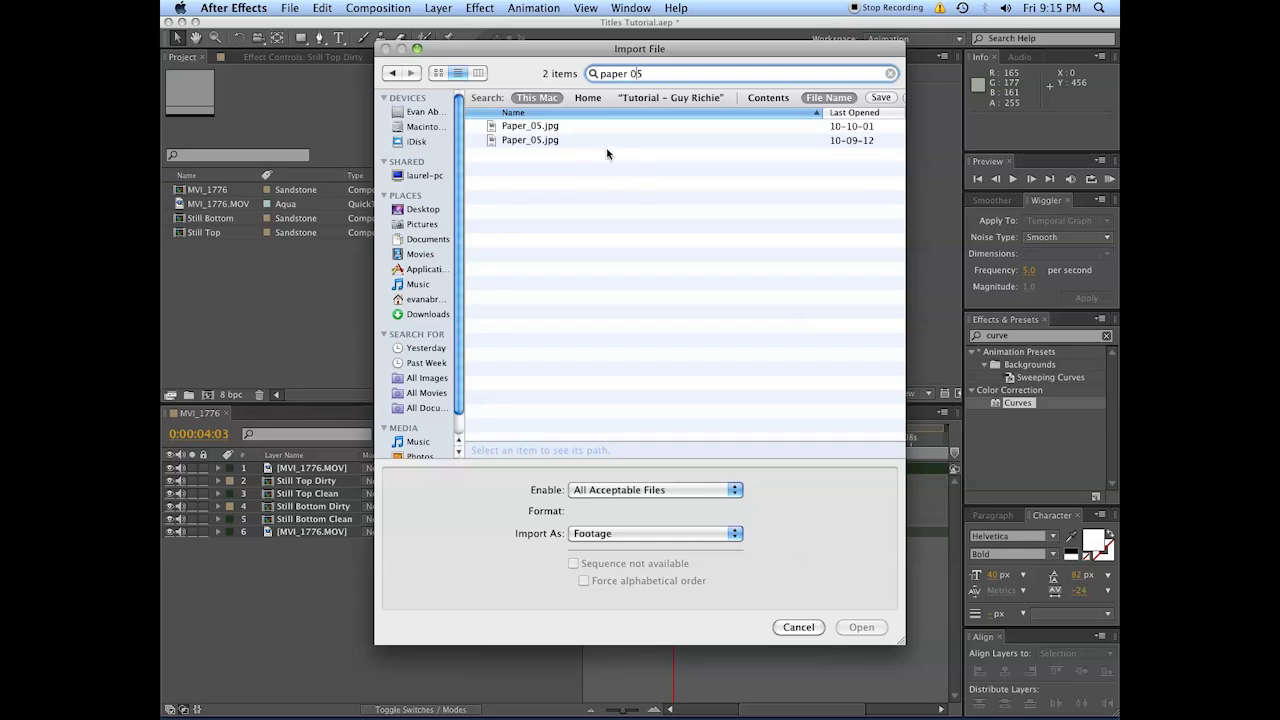
{"action": "double_click", "coordinate": [598, 140]}
{"action": "left_click_drag", "start_coordinate": [204, 224], "coordinate": [327, 503]}
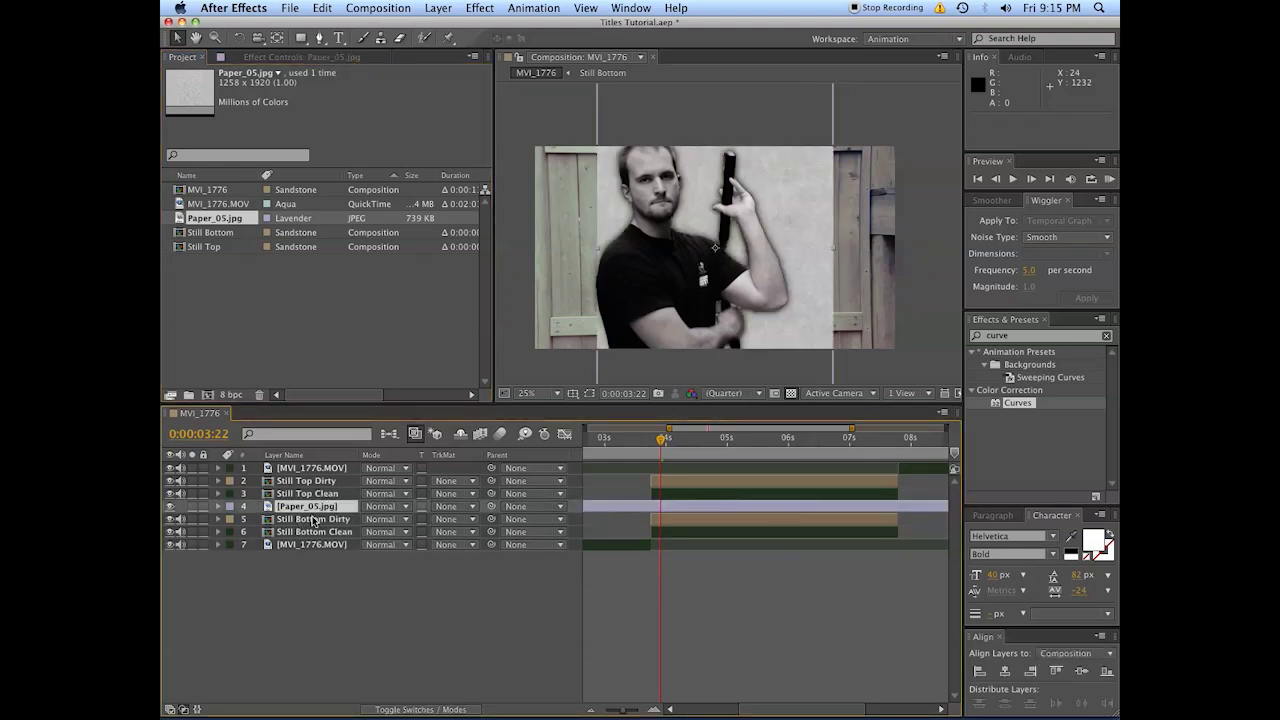
Rotate the paper texture 90° to landscape and scale it to 117%
{"action": "key", "text": "comma"}
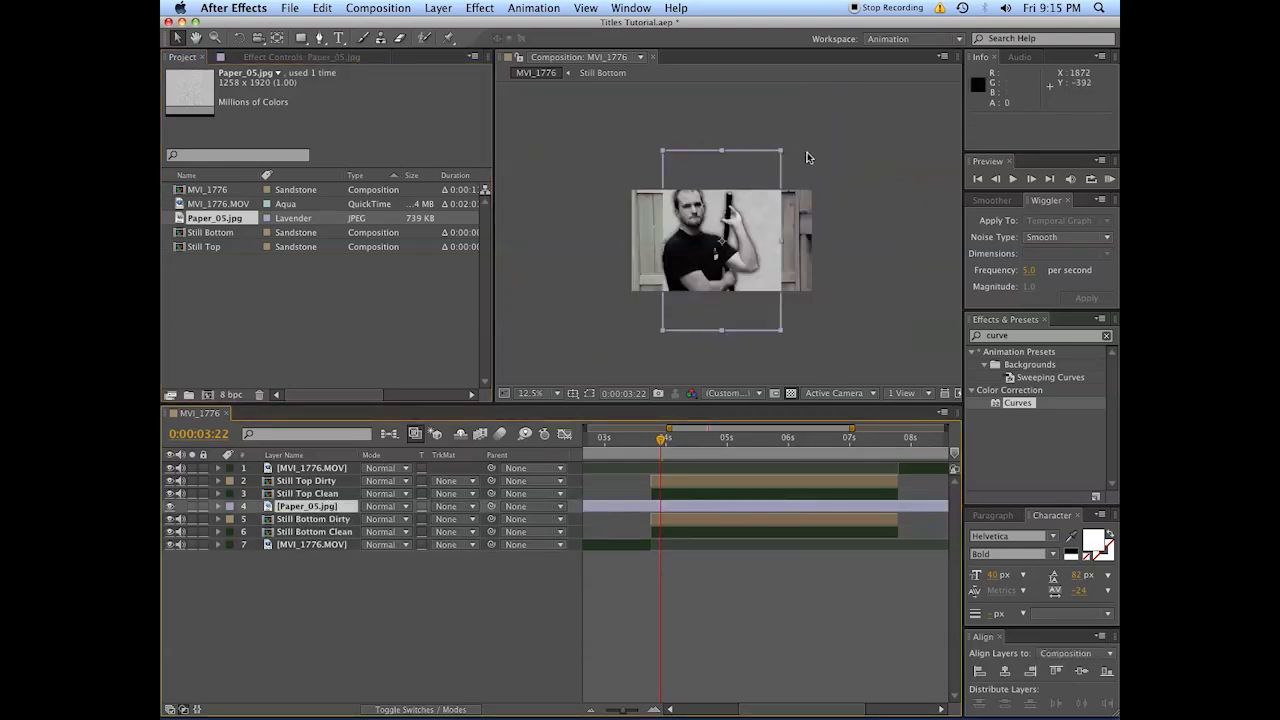
{"action": "key", "text": "w"}
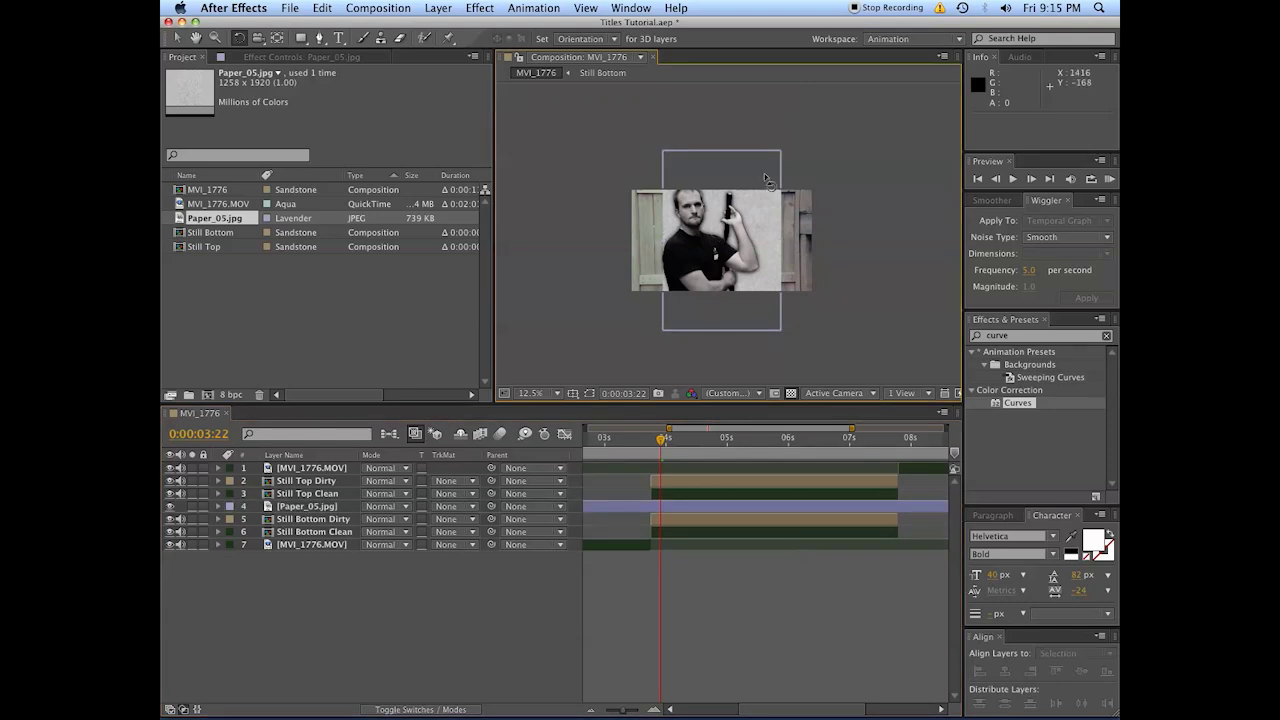
{"action": "left_click_drag", "start_coordinate": [760, 175], "coordinate": [834, 291]}
{"action": "key", "text": "period"}
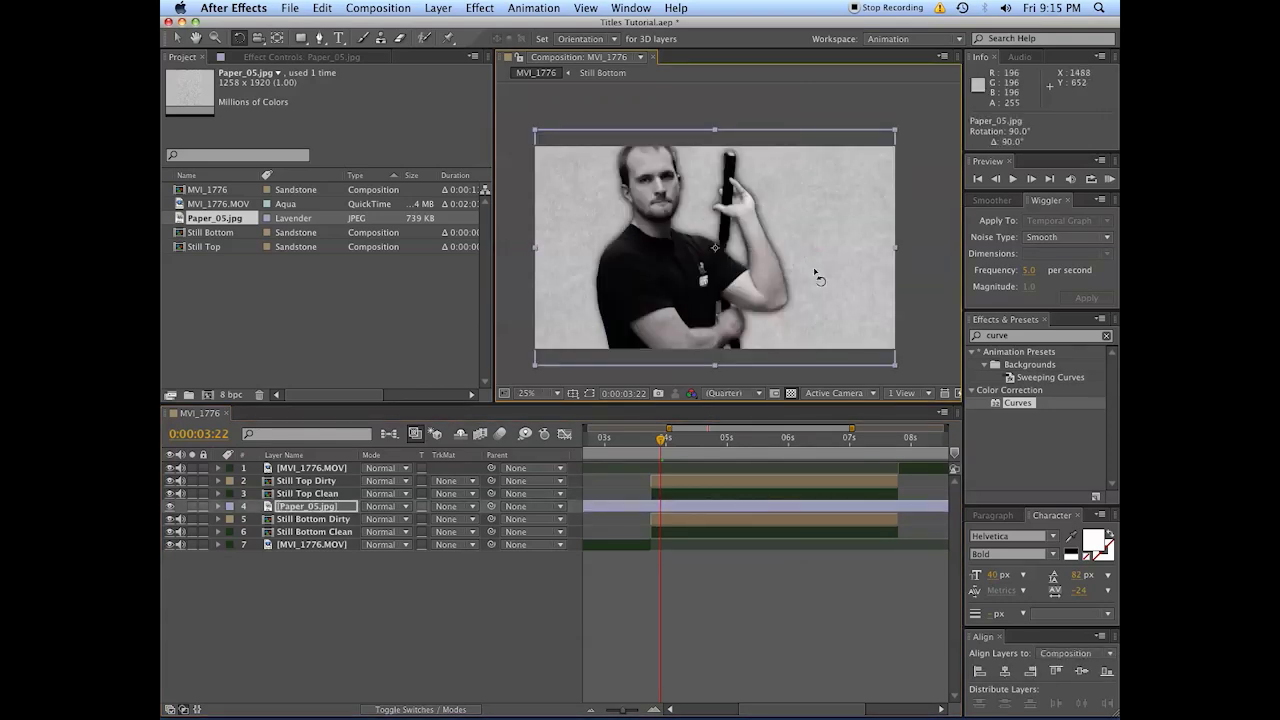
{"action": "key", "text": "v"}
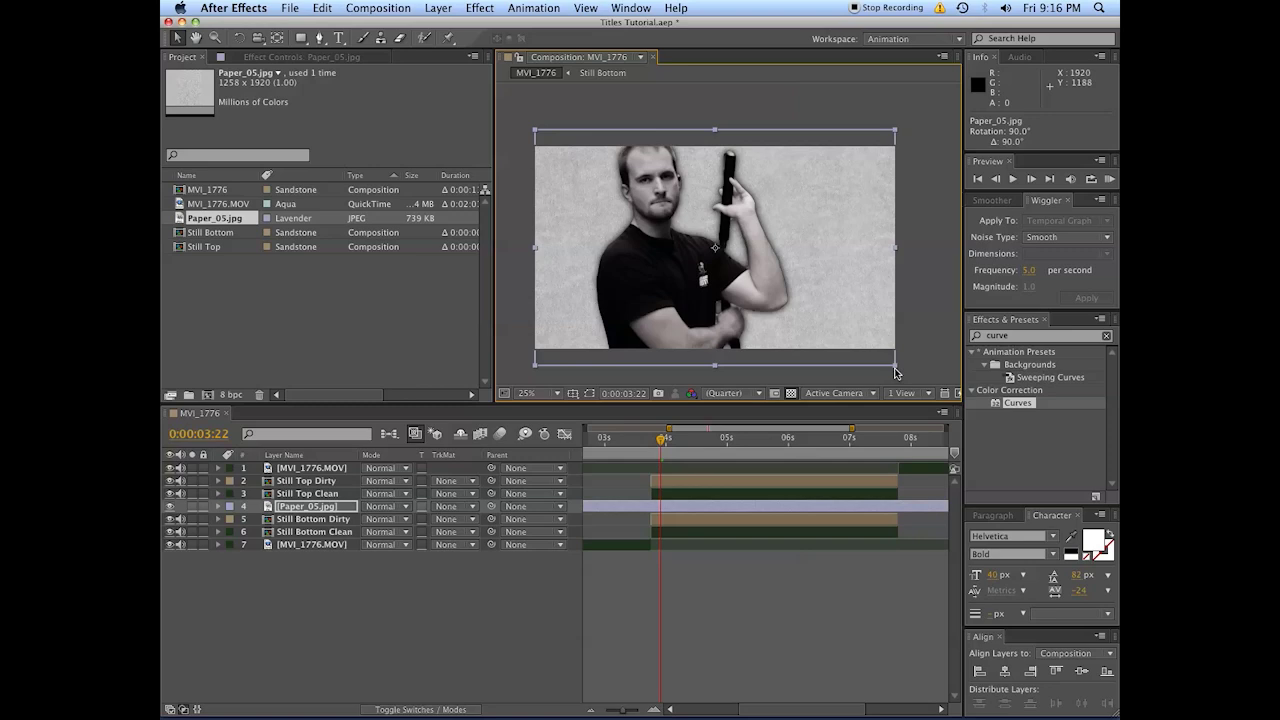
{"action": "left_click_drag", "start_coordinate": [897, 373], "coordinate": [927, 395]}
Blend the paper layer in Overlay mode and inspect the texture on the face
{"action": "key", "text": "period"}
{"action": "key", "text": "h"}
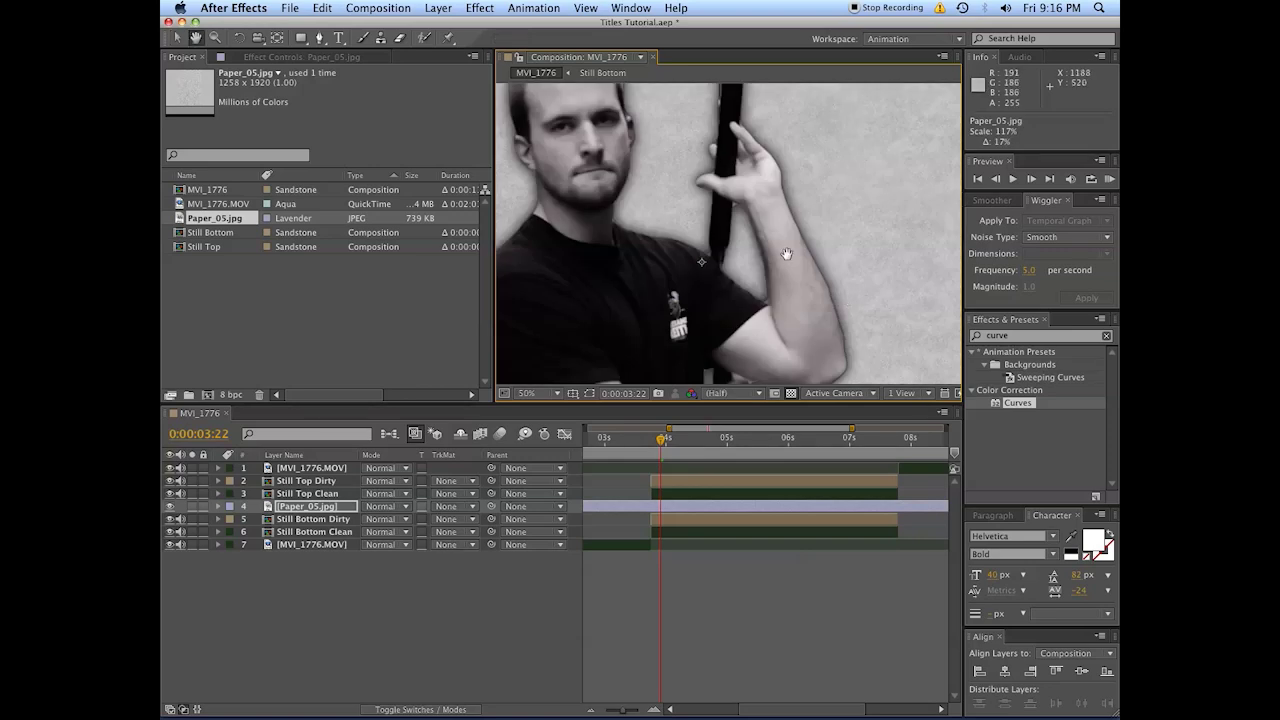
{"action": "left_click_drag", "start_coordinate": [787, 254], "coordinate": [892, 248]}
{"action": "key", "text": "v"}
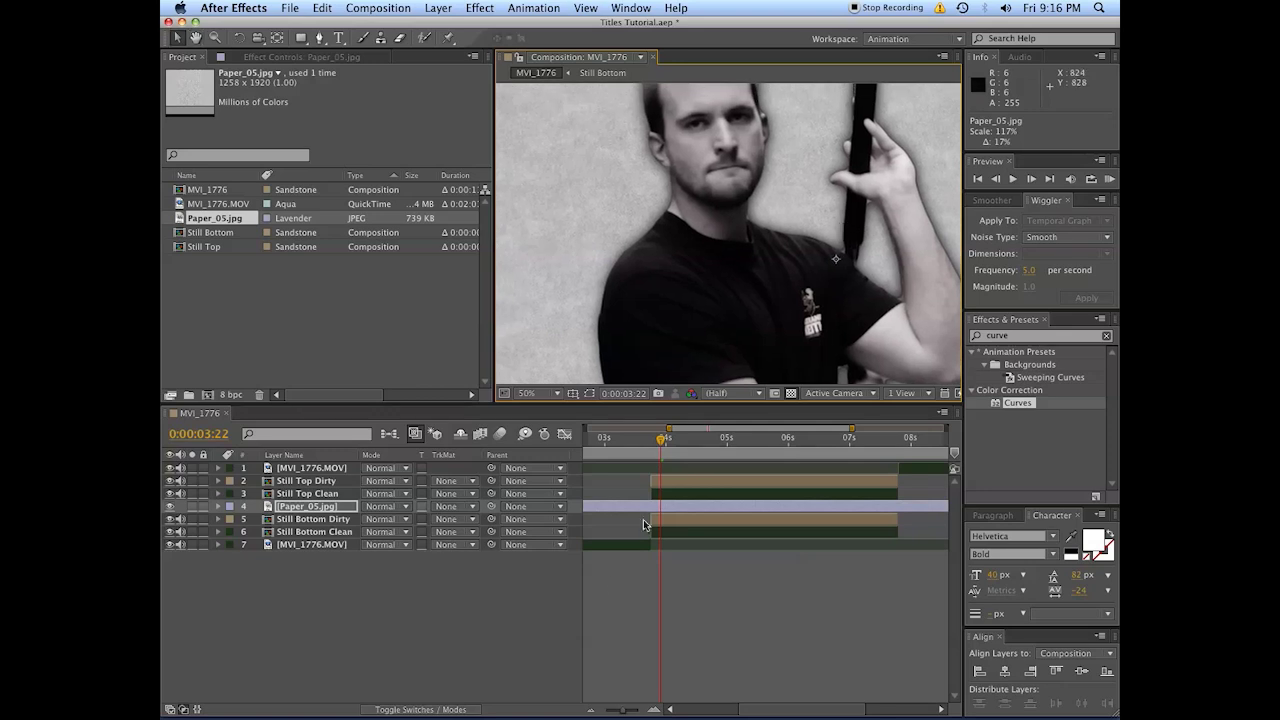
{"action": "left_click", "coordinate": [379, 506]}
{"action": "left_click", "coordinate": [391, 370]}
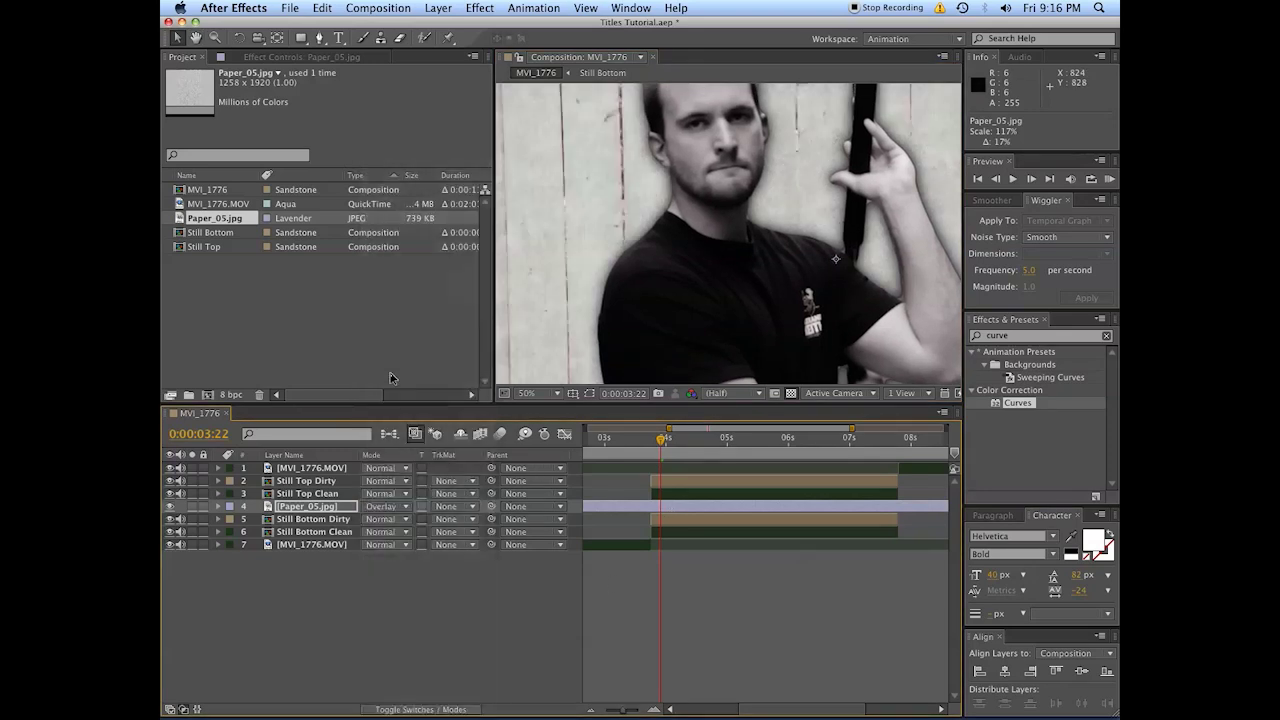
{"action": "key", "text": "period"}
{"action": "key", "text": "period"}
{"action": "key", "text": "period"}
{"action": "key", "text": "period"}
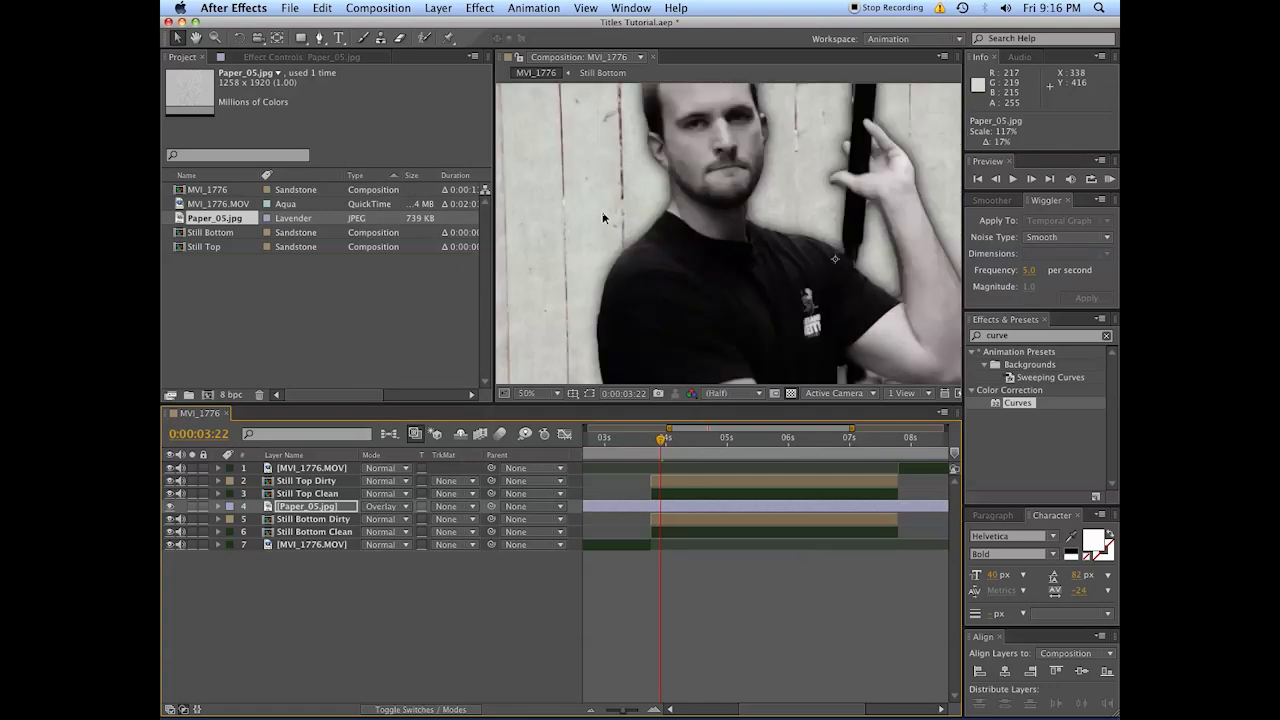
{"action": "left_click_drag", "start_coordinate": [710, 266], "coordinate": [846, 340]}
Apply Levels to Paper_05.jpg with Input Black 164, Input White 222 and Gamma 1.10
{"action": "left_click", "coordinate": [1047, 341]}
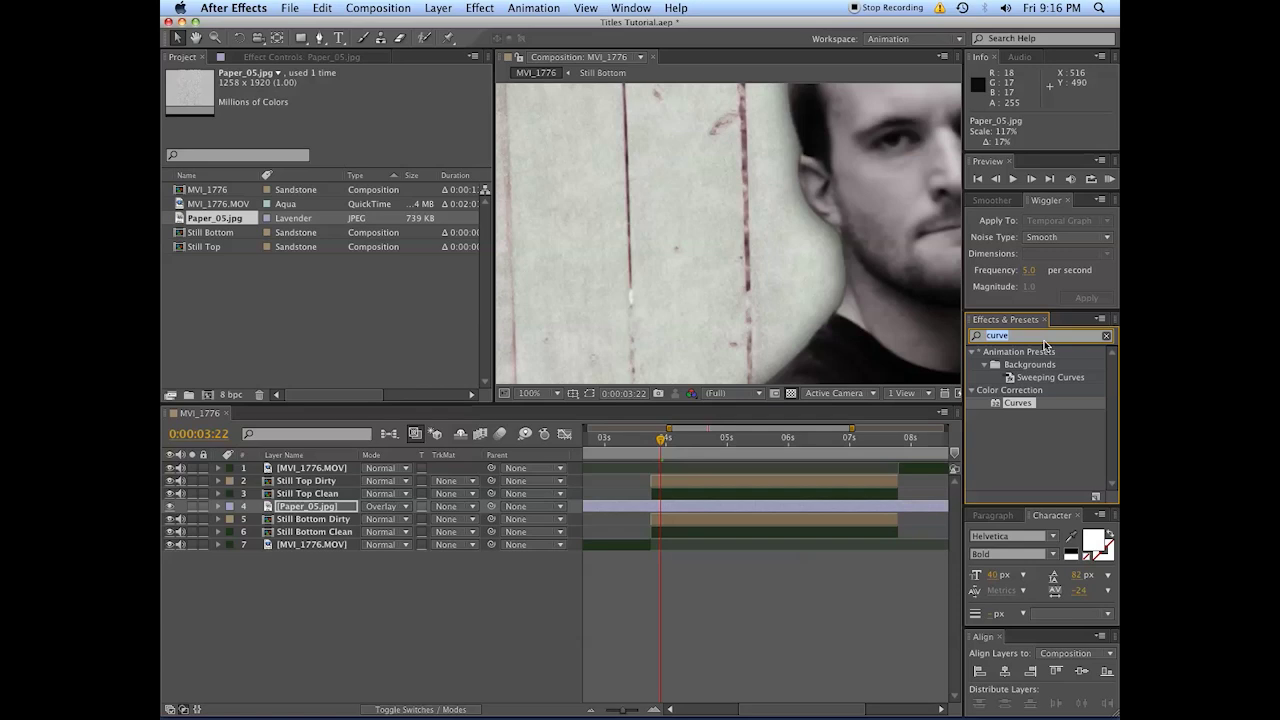
{"action": "type", "text": "lef"}
{"action": "key", "text": "BackSpace"}
{"action": "type", "text": "ve"}
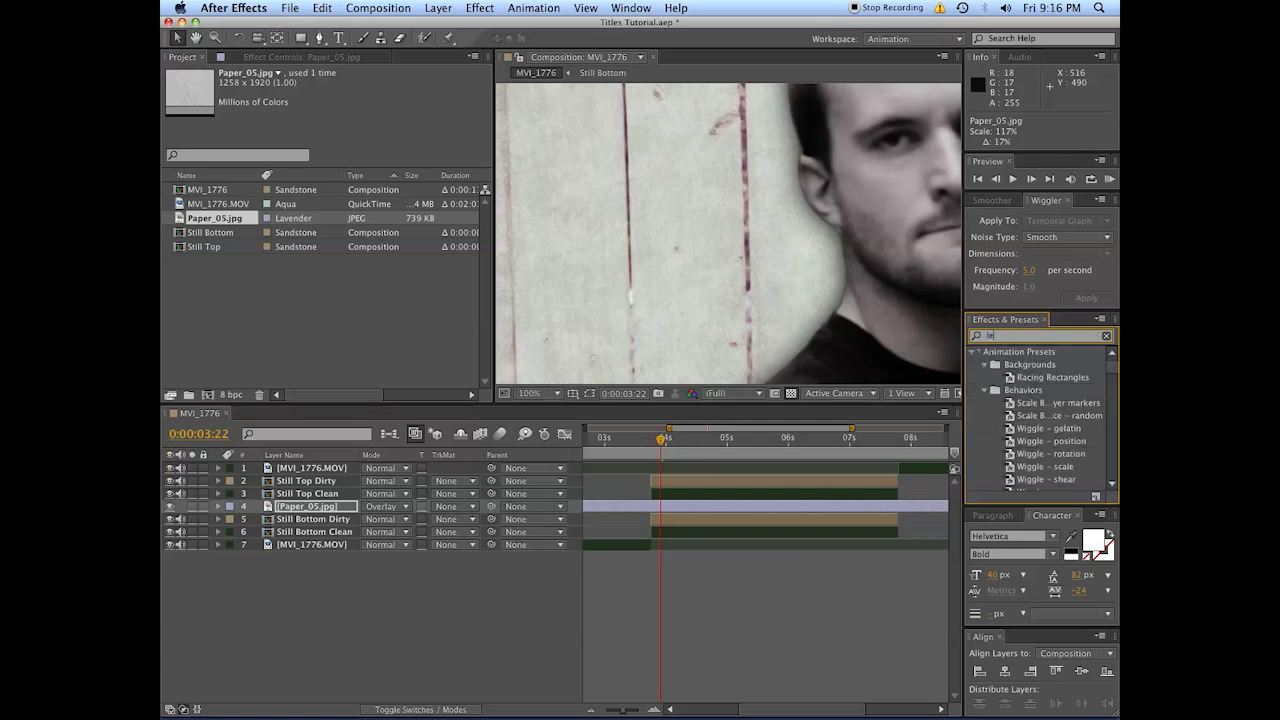
{"action": "key", "text": "BackSpace"}
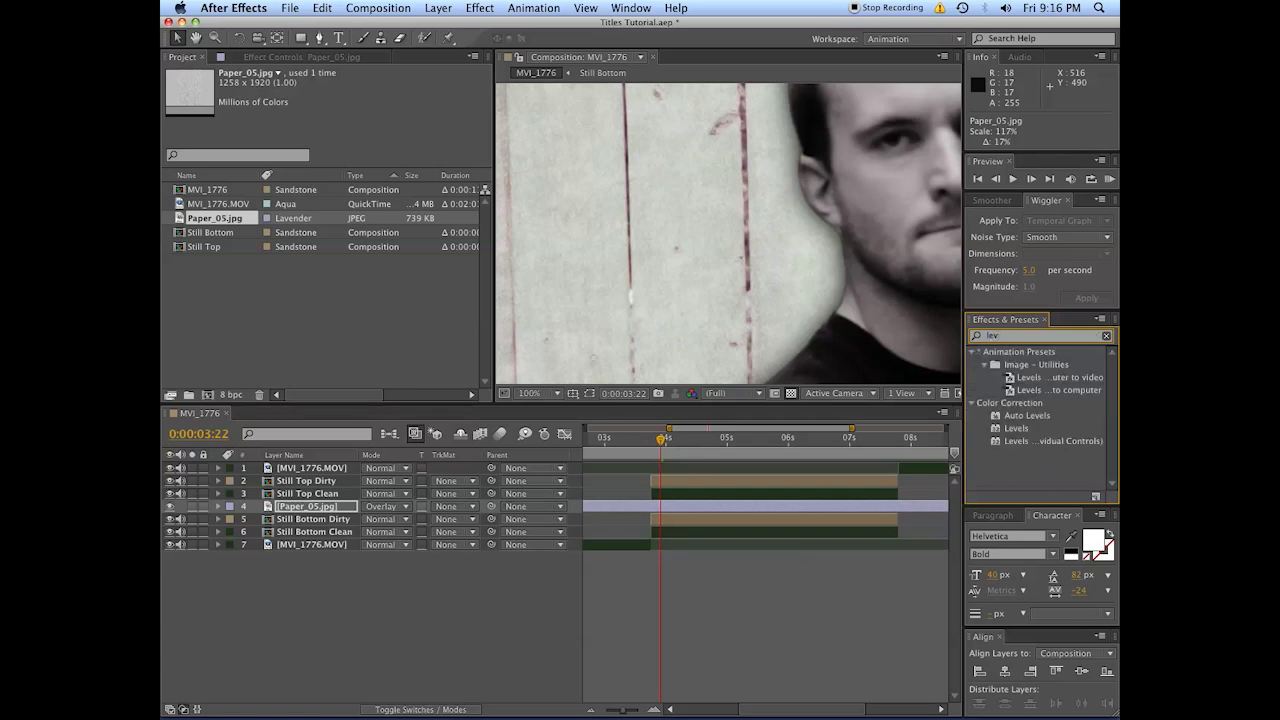
{"action": "double_click", "coordinate": [1016, 428]}
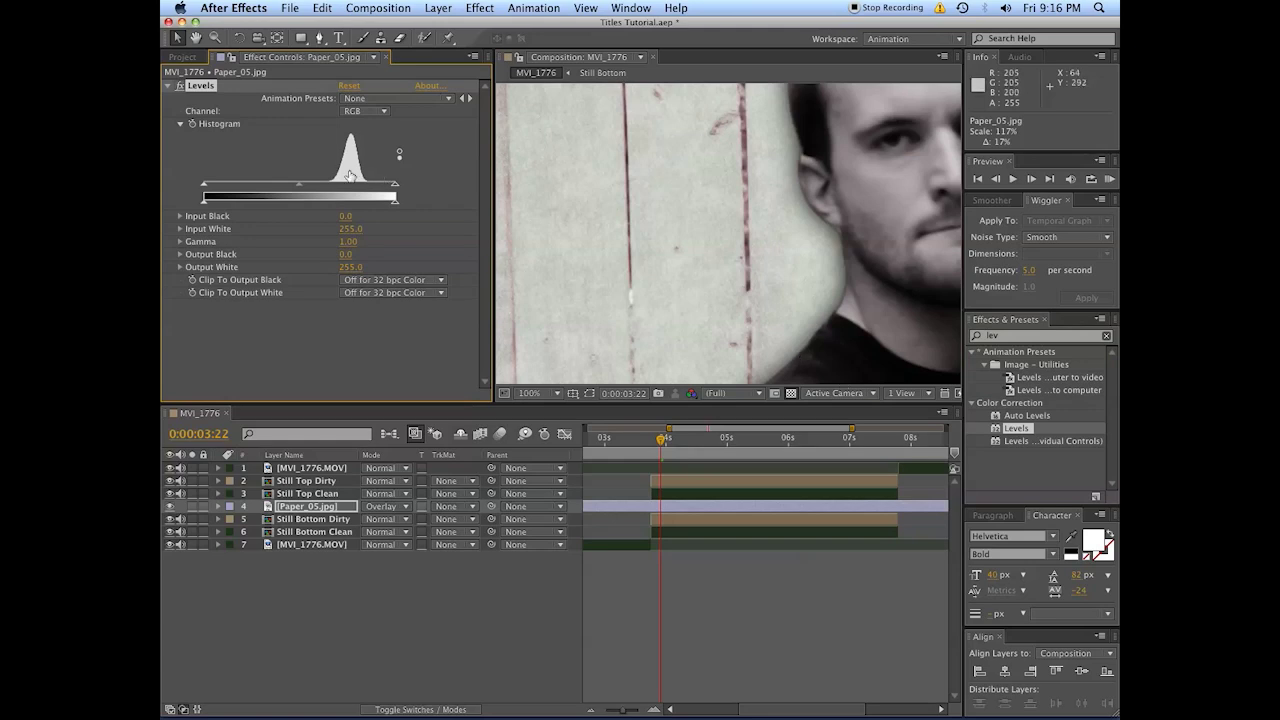
{"action": "left_click_drag", "start_coordinate": [202, 188], "coordinate": [370, 189]}
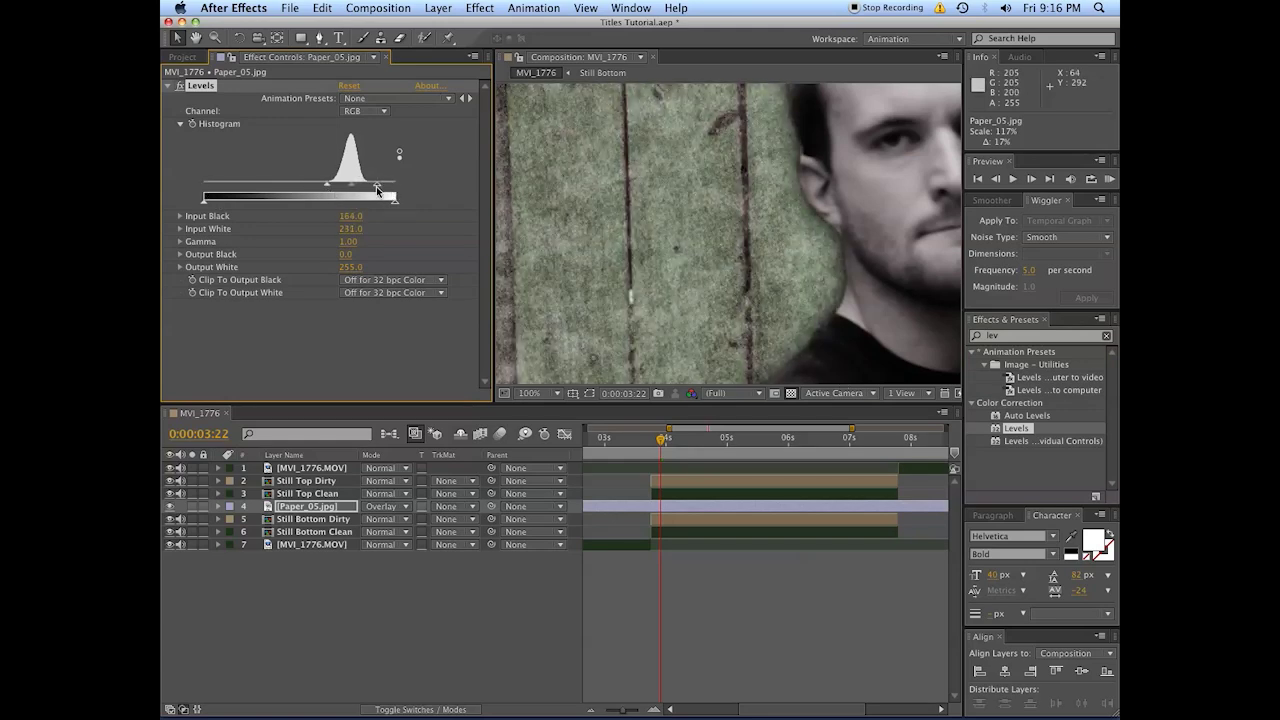
{"action": "scroll", "coordinate": [758, 360], "scroll_direction": "down", "scroll_amount": 4}
Trim Paper_05.jpg to run from 0:00:03:18 to 0:00:07:18
{"action": "left_click", "coordinate": [675, 503]}
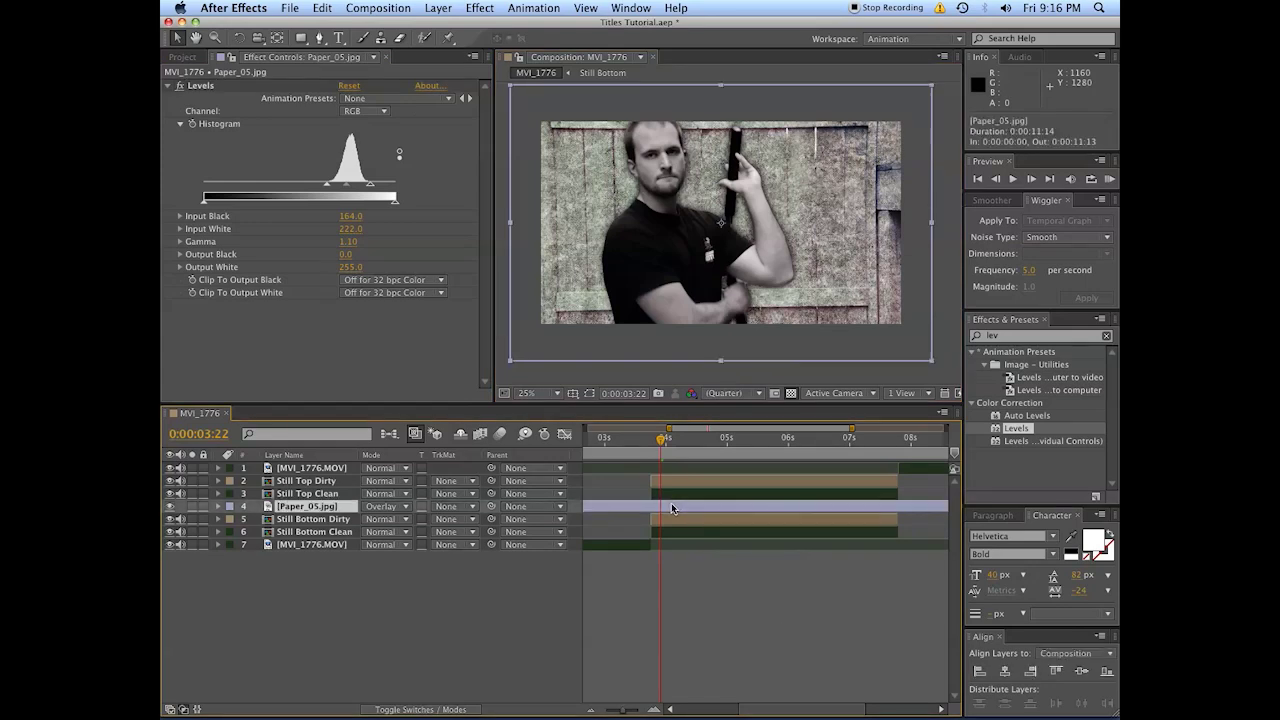
{"action": "key", "text": "alt+bracketleft"}
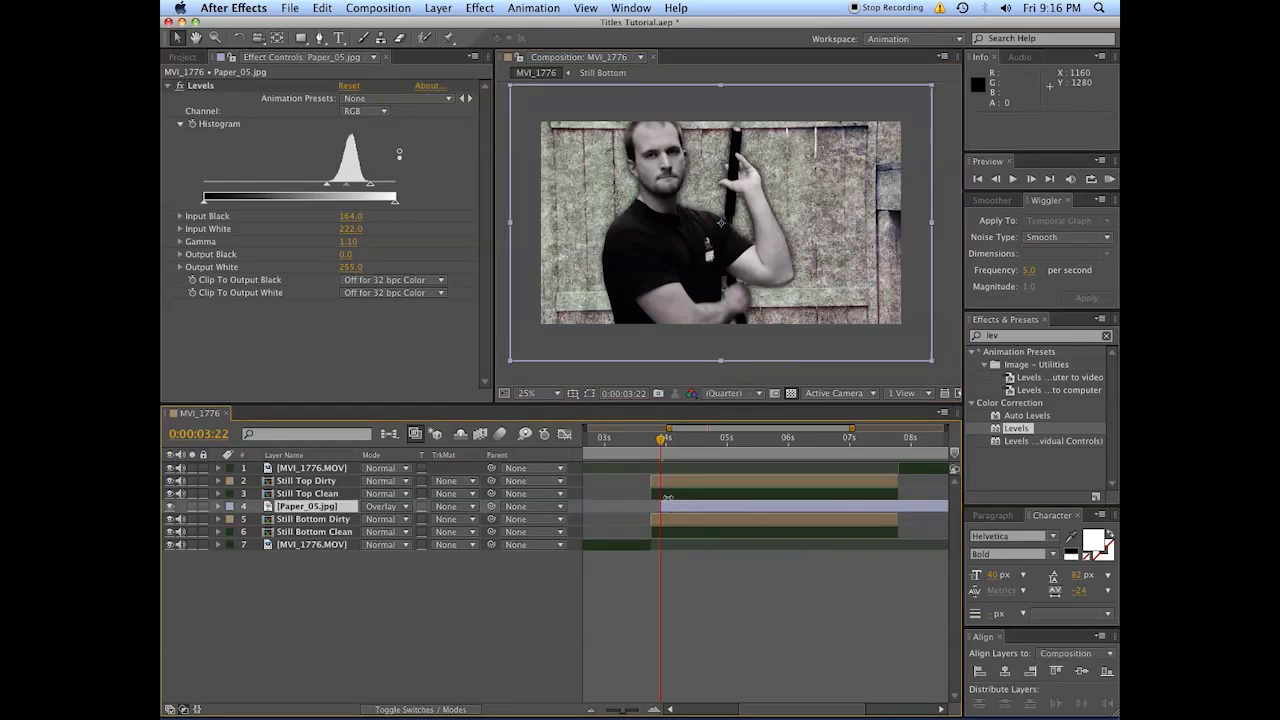
{"action": "left_click_drag", "start_coordinate": [653, 511], "coordinate": [648, 506]}
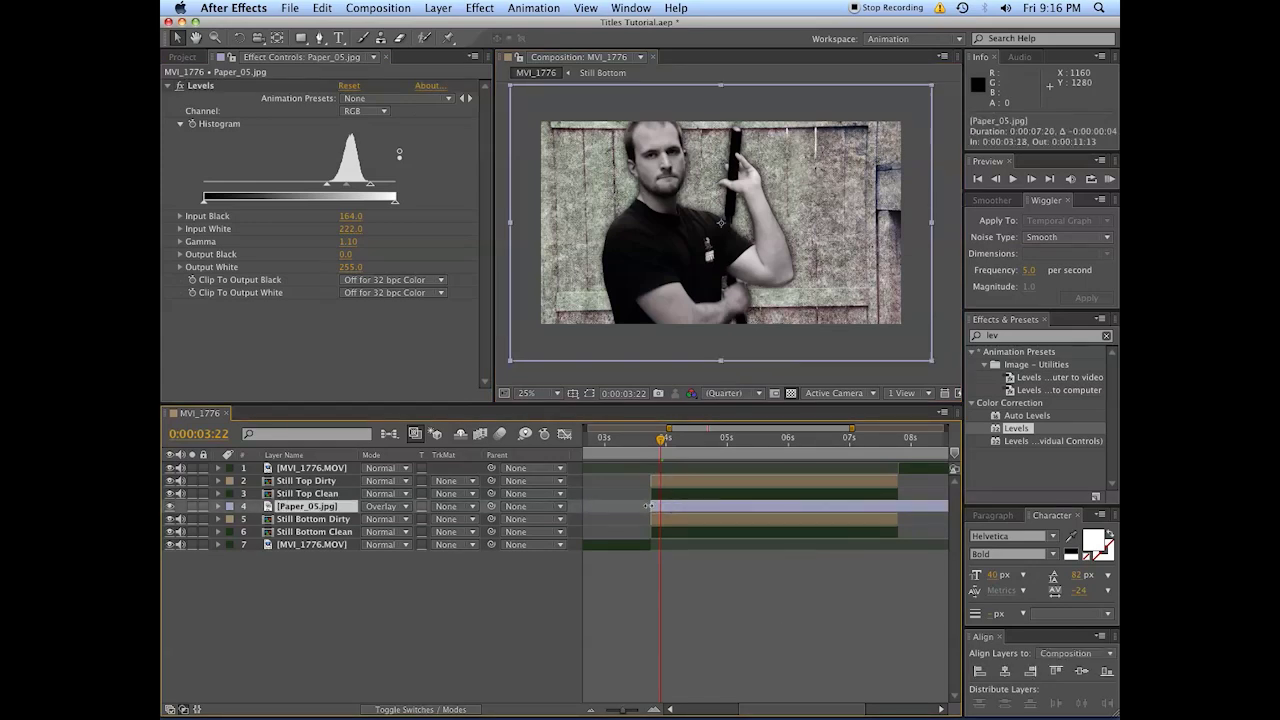
{"action": "left_click", "coordinate": [896, 451]}
{"action": "key", "text": "alt+bracketright"}
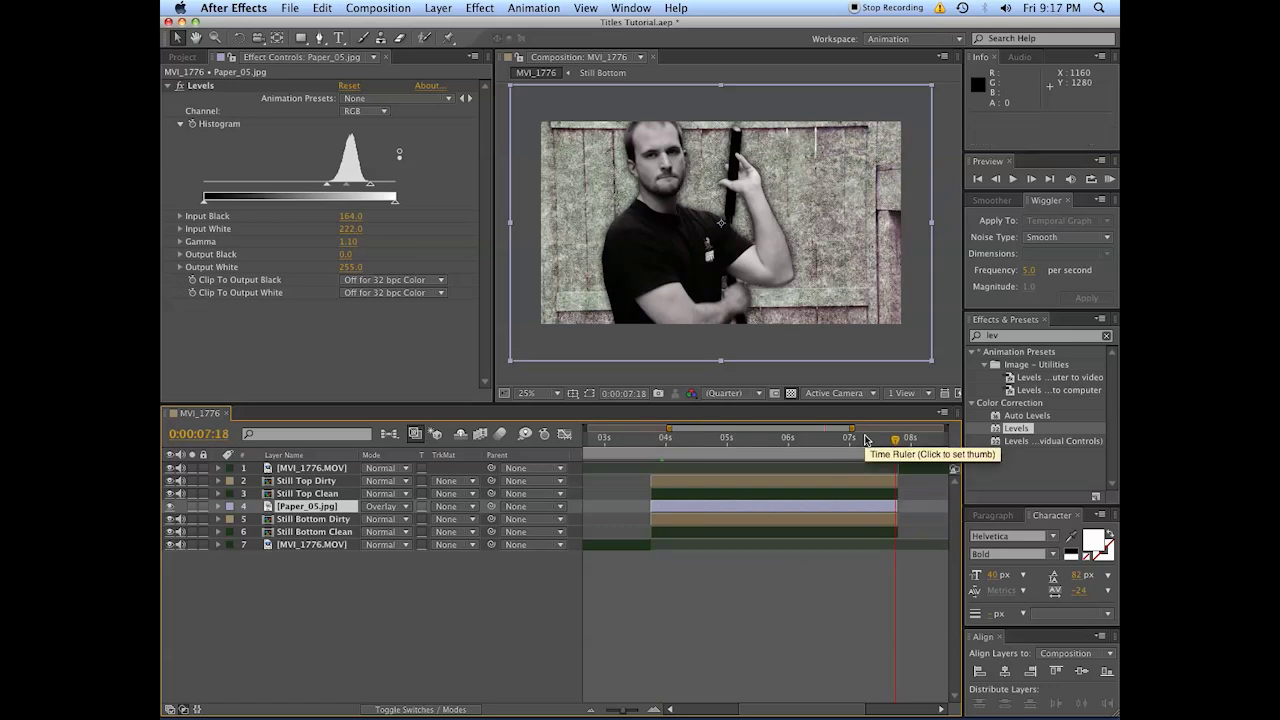
Copy the 500-feather, 232° Linear Wipe from Still Bottom Dirty onto Paper_05.jpg and check it
{"action": "left_click", "coordinate": [673, 517]}
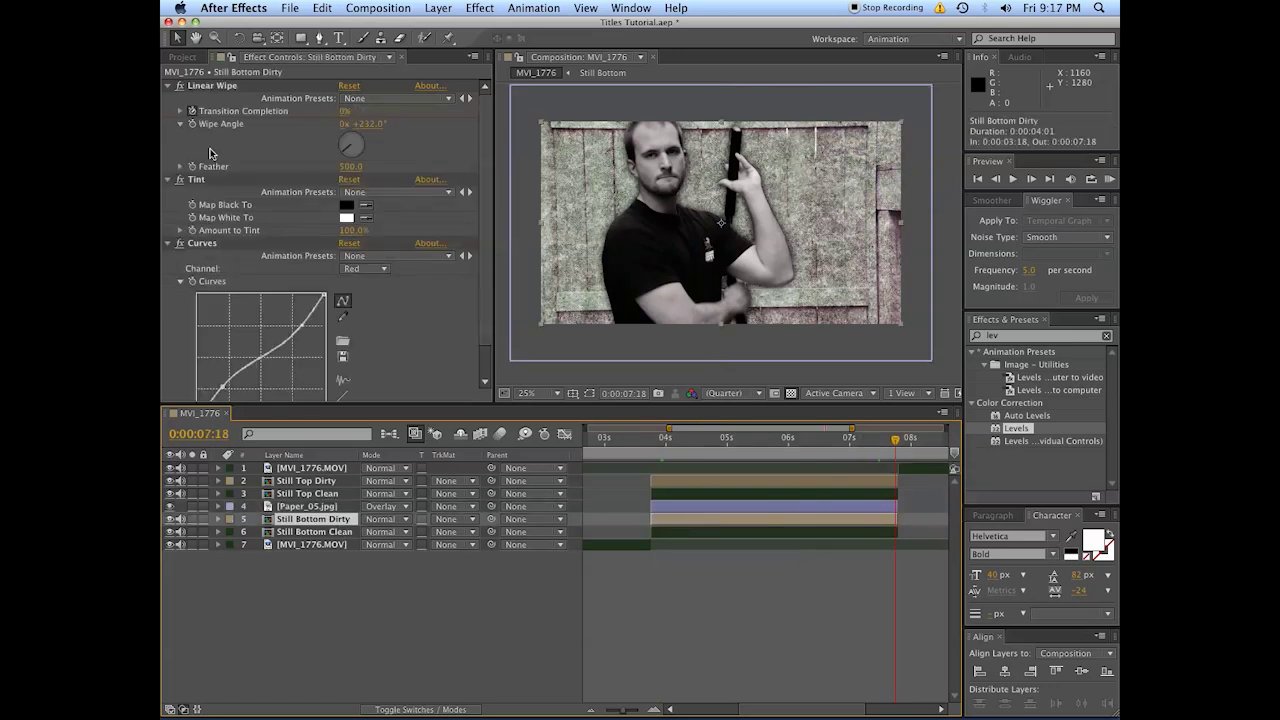
{"action": "left_click", "coordinate": [219, 87]}
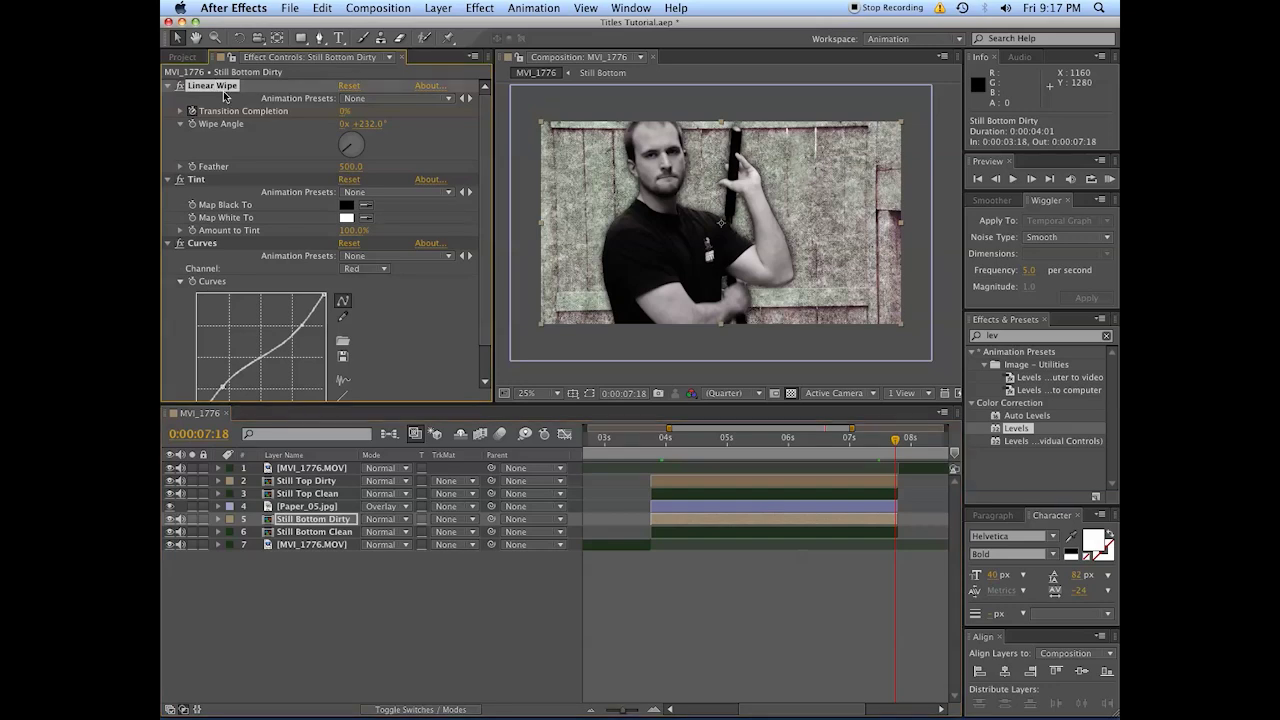
{"action": "key", "text": "i"}
{"action": "left_click", "coordinate": [667, 507]}
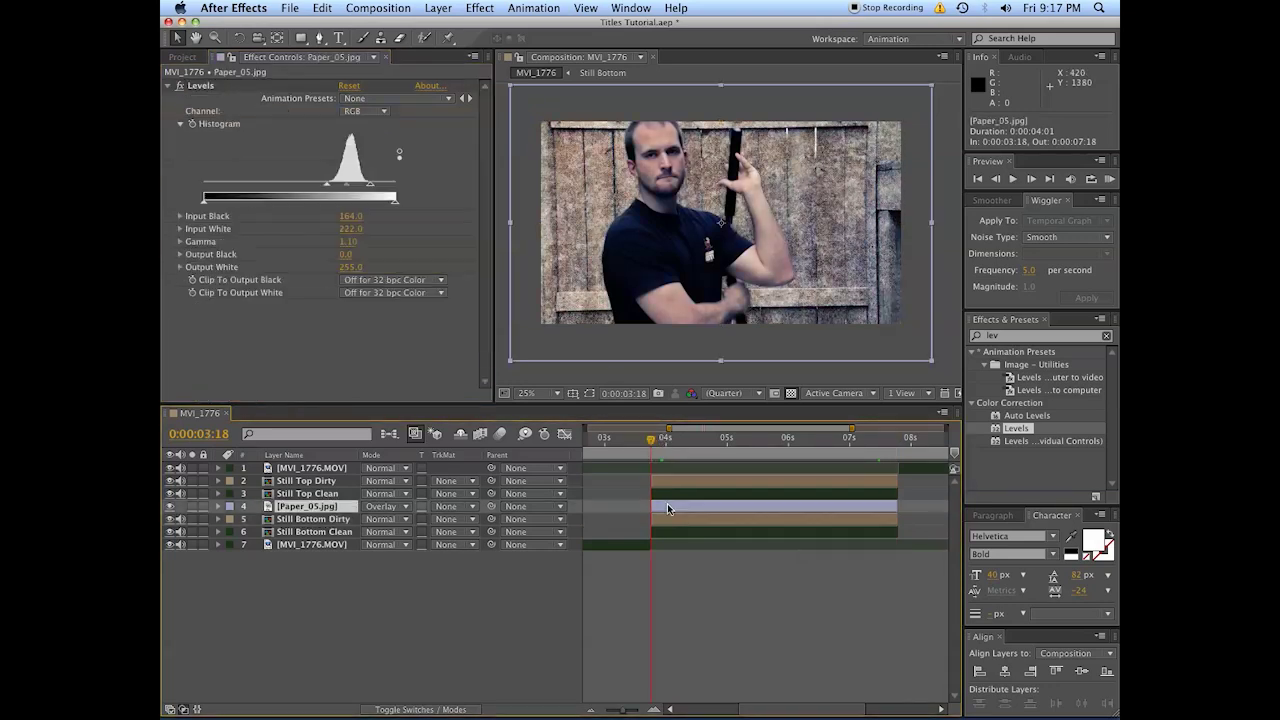
{"action": "key", "text": "super+v"}
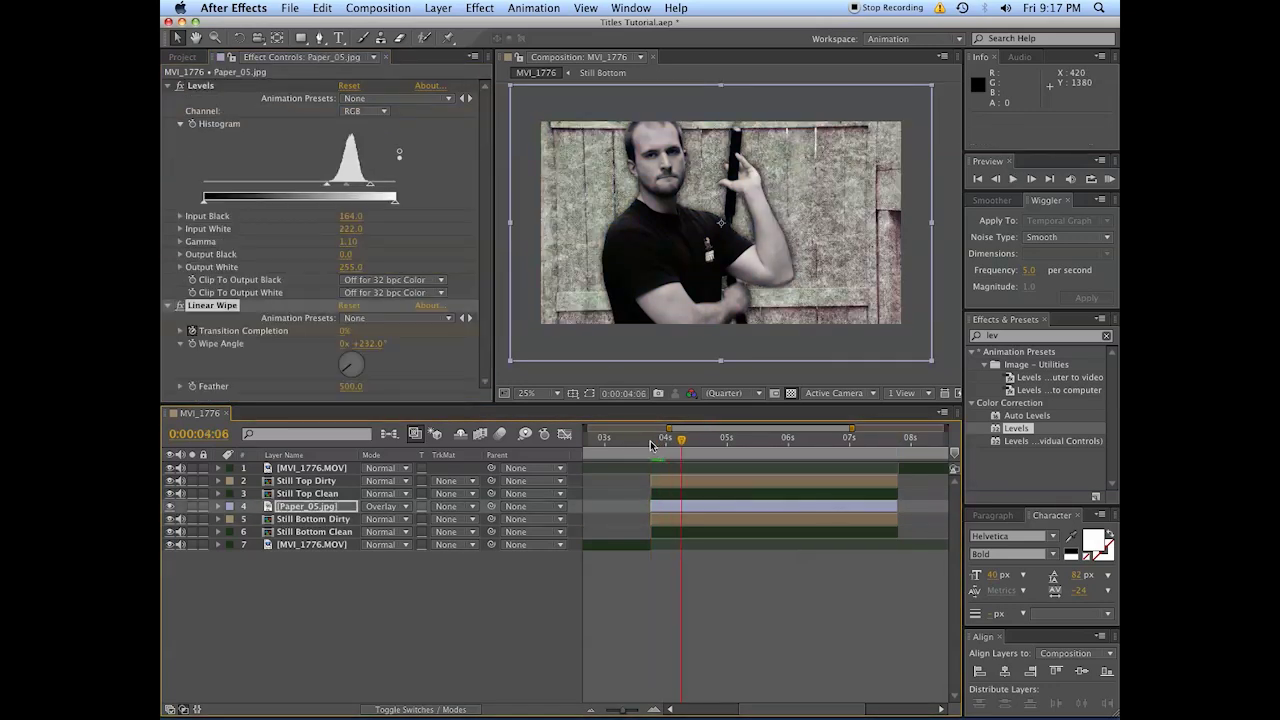
{"action": "left_click", "coordinate": [652, 438]}
{"action": "left_click_drag", "start_coordinate": [652, 438], "coordinate": [680, 438]}
{"action": "left_click", "coordinate": [708, 507]}
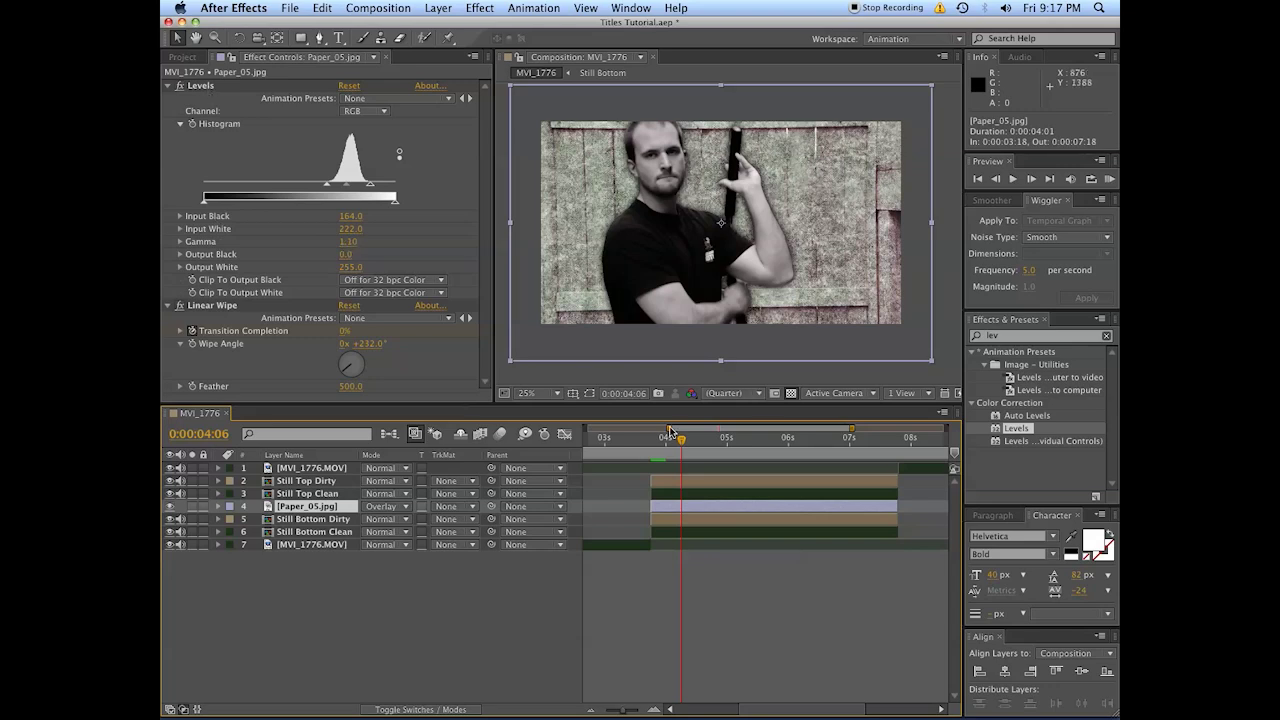
{"action": "mouse_move", "coordinate": [656, 438]}
{"action": "left_mouse_down"}
{"action": "mouse_move", "coordinate": [676, 438]}
{"action": "mouse_move", "coordinate": [647, 440]}
{"action": "mouse_move", "coordinate": [665, 440]}
{"action": "left_mouse_up"}
{"action": "left_click", "coordinate": [560, 573]}
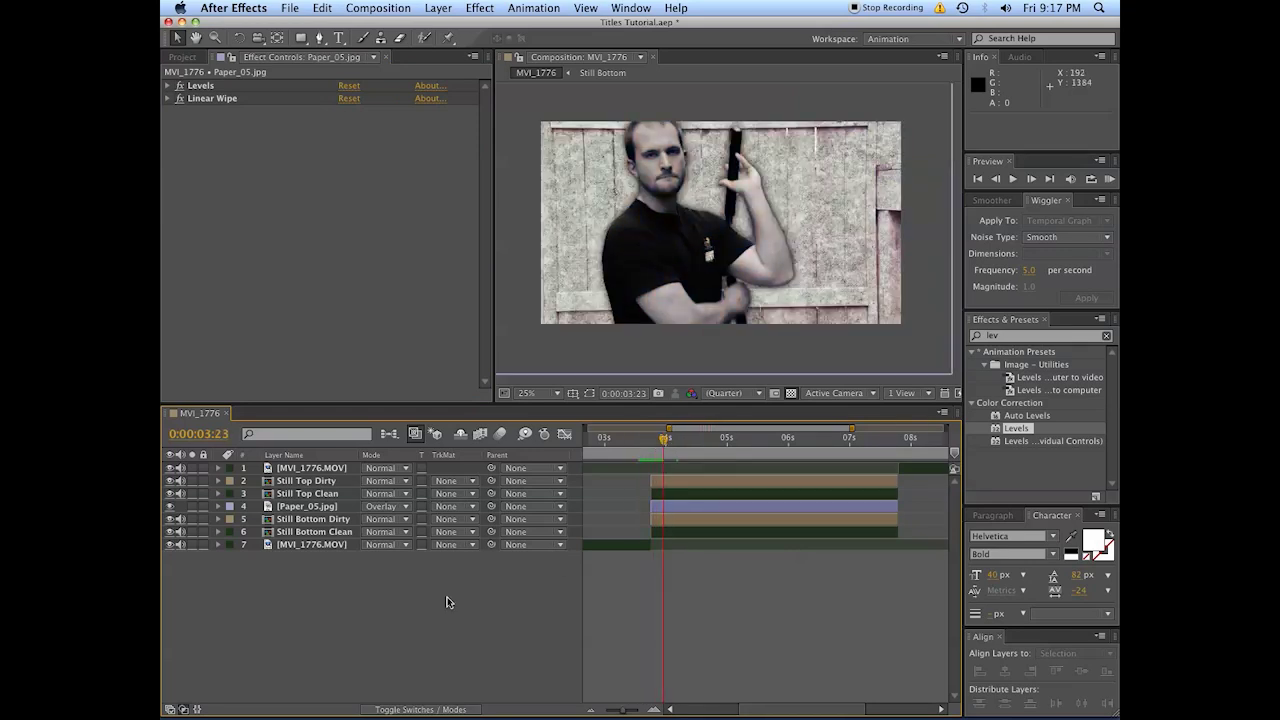
Draw a white triangle in the frame with the Polygon Tool
{"action": "right_click", "coordinate": [391, 592]}
{"action": "mouse_move", "coordinate": [419, 575]}
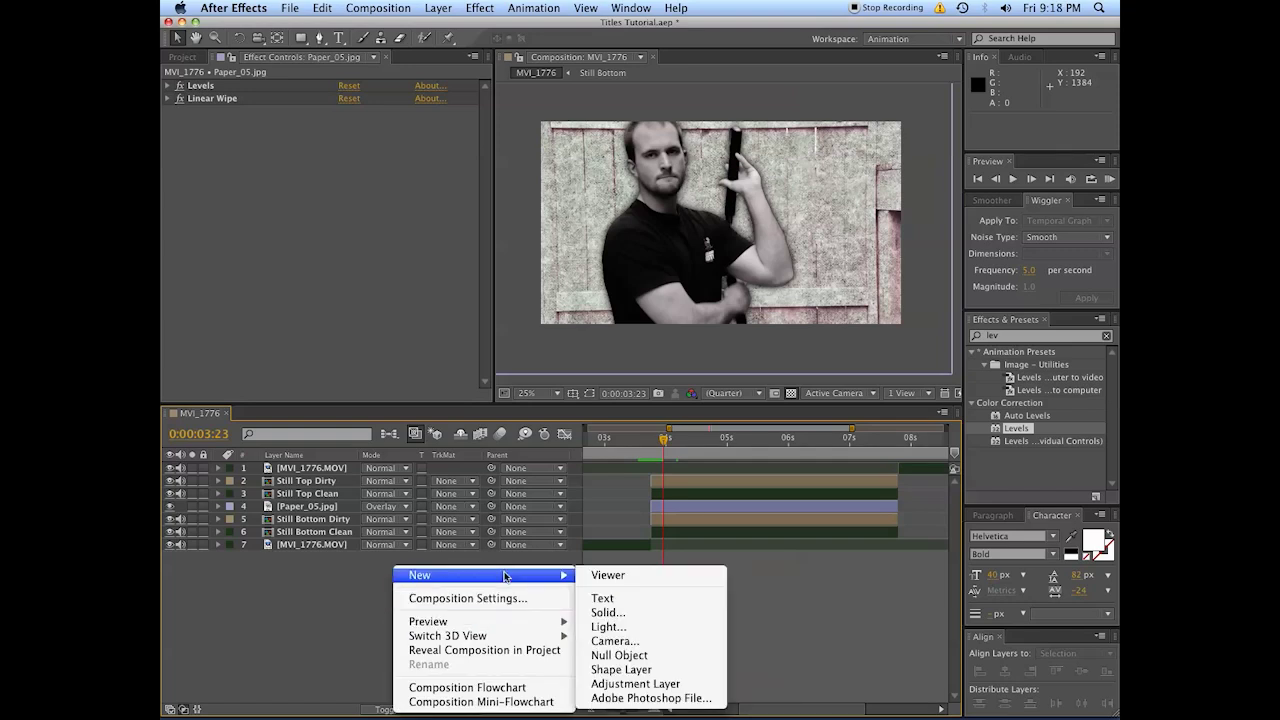
{"action": "left_click", "coordinate": [306, 44]}
{"action": "left_click", "coordinate": [310, 44]}
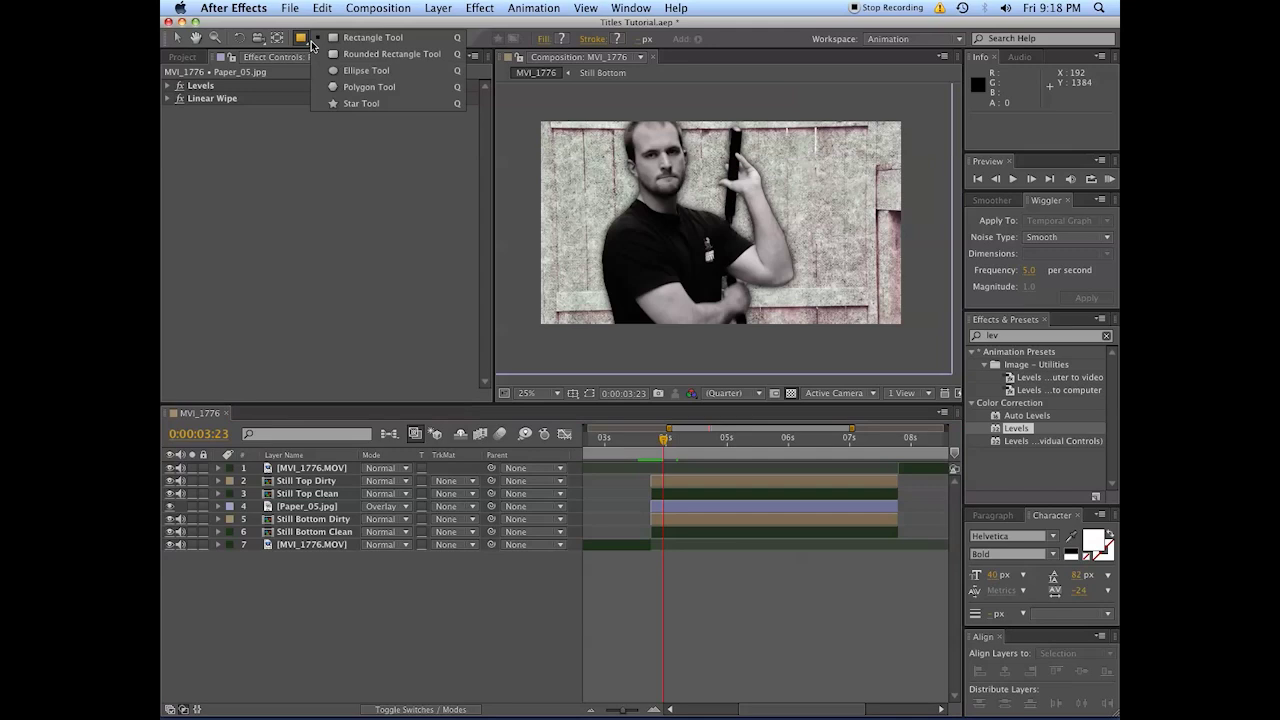
{"action": "left_click", "coordinate": [369, 88]}
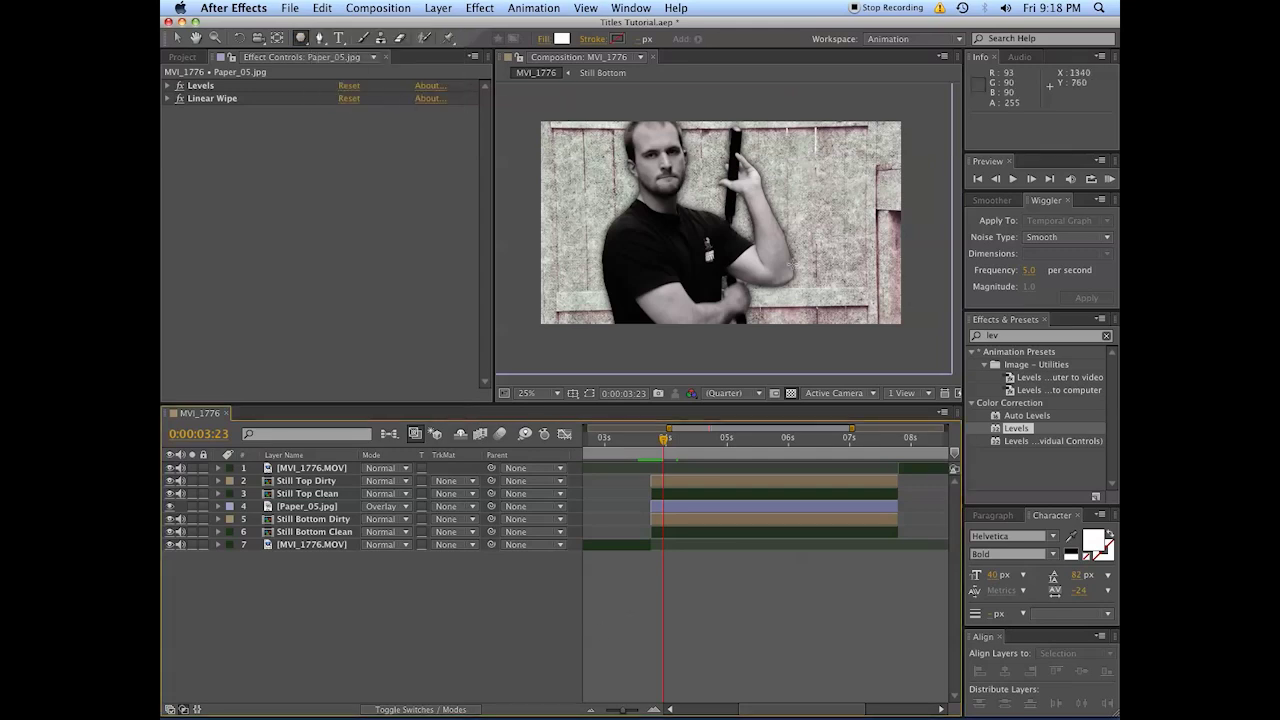
{"action": "mouse_move", "coordinate": [721, 223]}
{"action": "left_mouse_down"}
{"action": "mouse_move", "coordinate": [740, 280]}
{"action": "mouse_move", "coordinate": [787, 269]}
{"action": "left_mouse_up"}
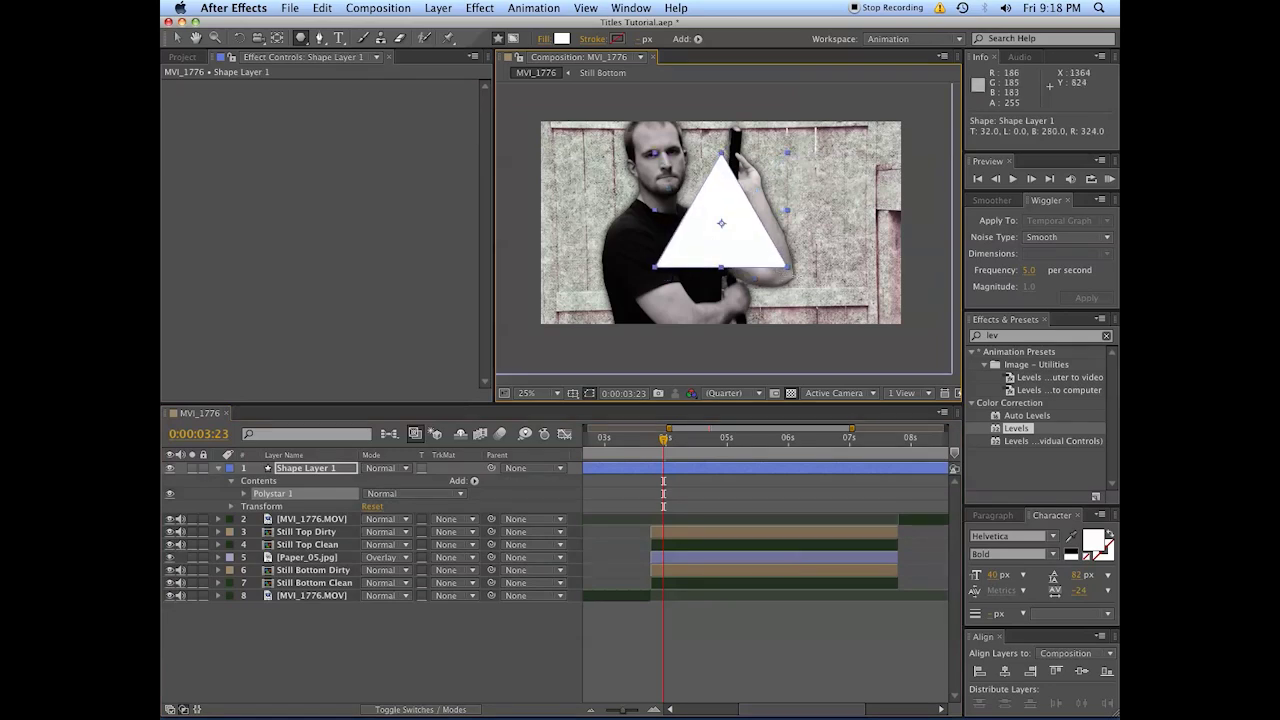
{"action": "key", "text": "v"}
Set the triangle's Outer Radius to 250 and move it down to the frame's bottom edge
{"action": "left_click", "coordinate": [675, 466]}
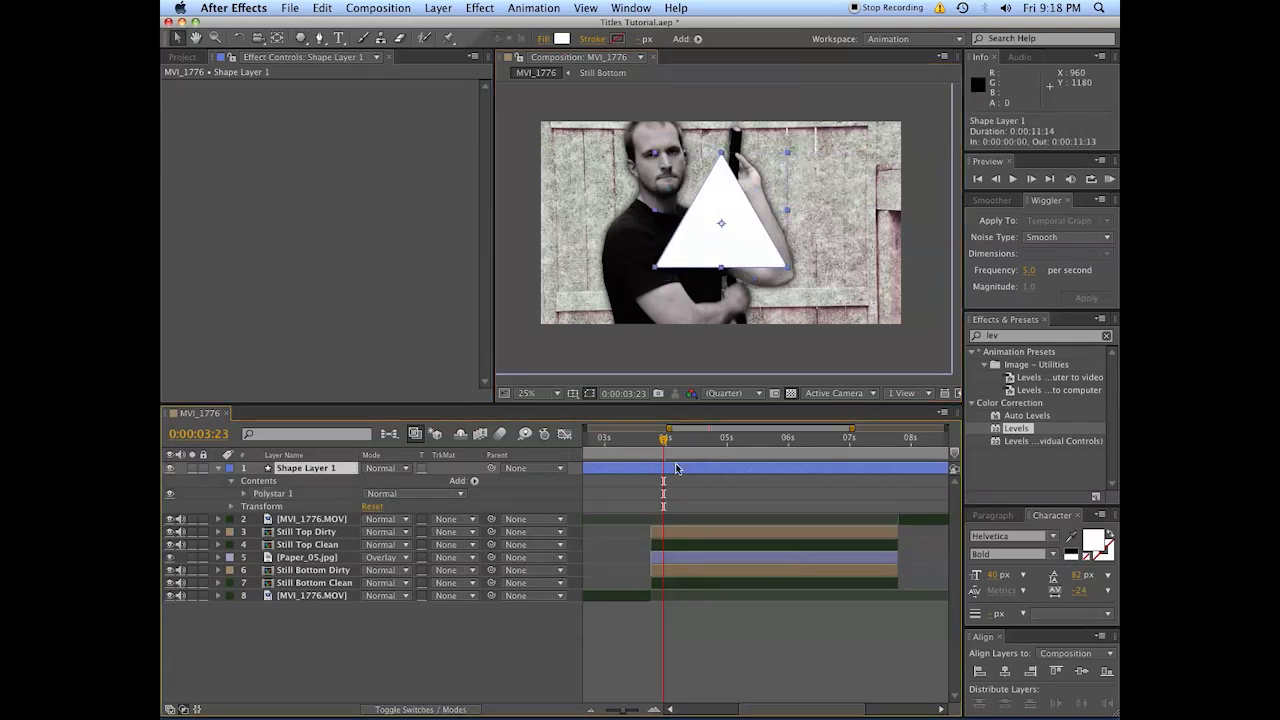
{"action": "key", "text": "u"}
{"action": "key", "text": "u"}
{"action": "left_click", "coordinate": [316, 544]}
{"action": "left_click", "coordinate": [500, 533]}
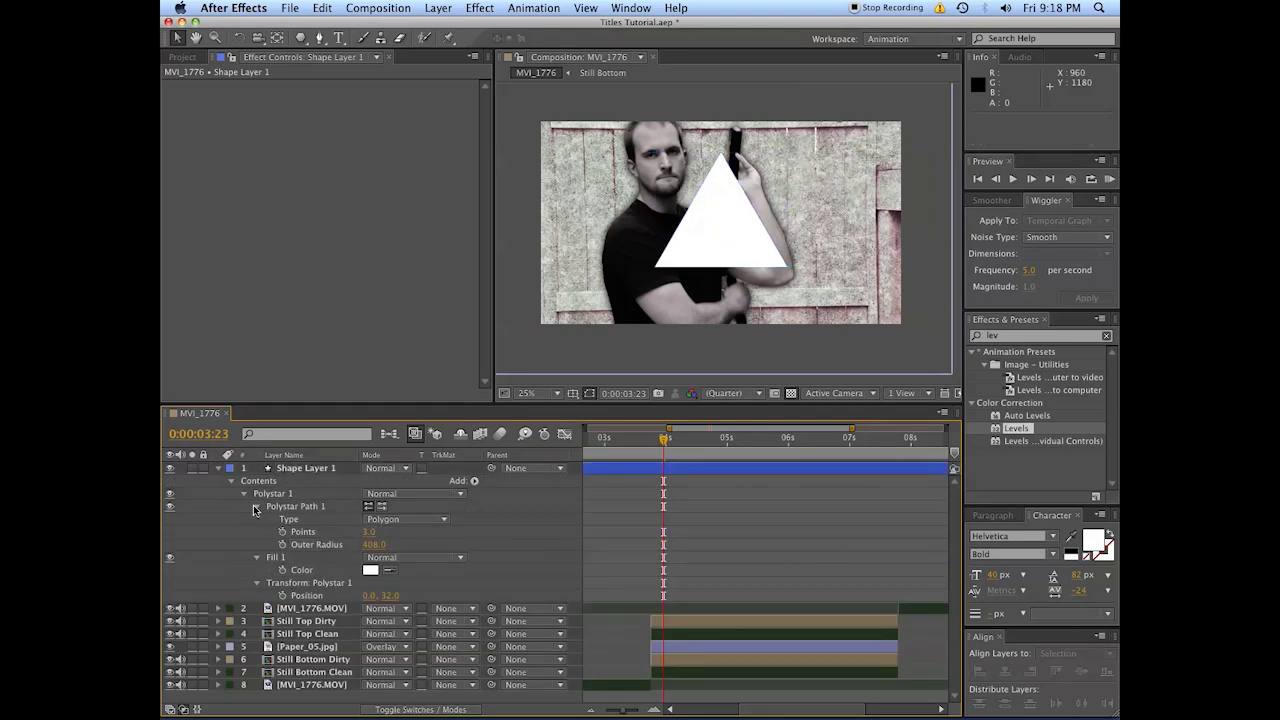
{"action": "left_click", "coordinate": [253, 505]}
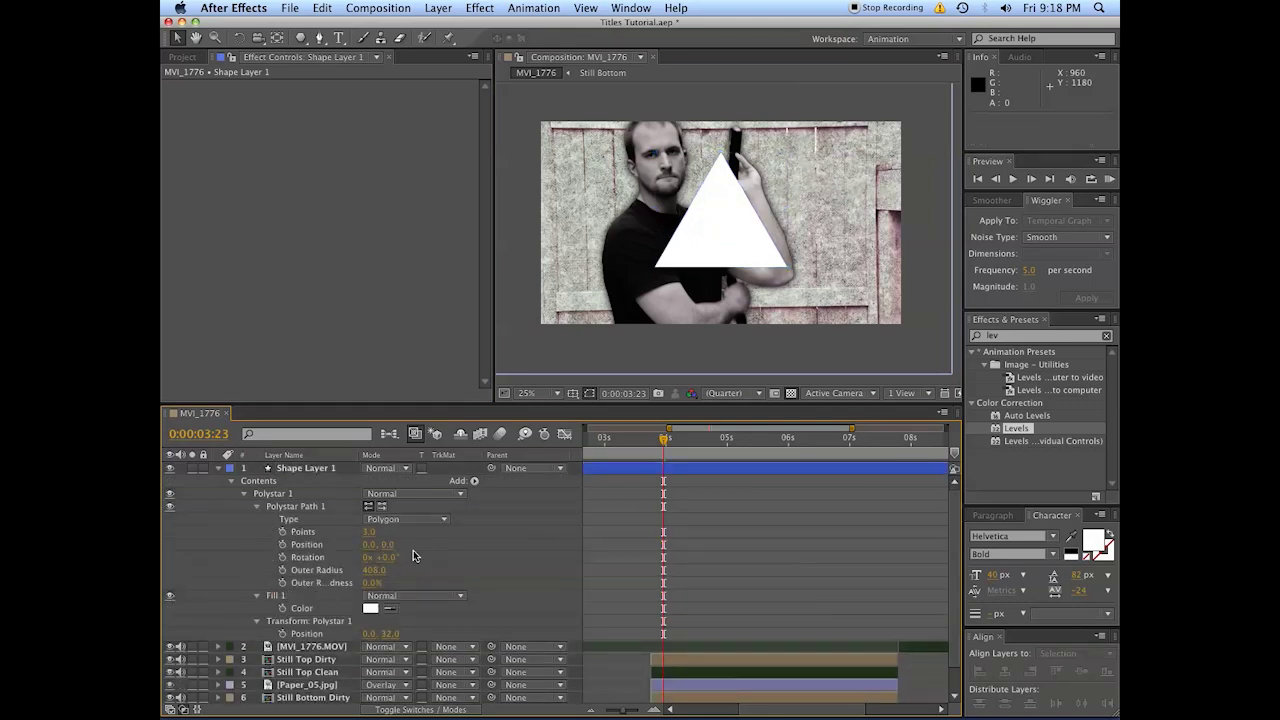
{"action": "mouse_move", "coordinate": [380, 577]}
{"action": "left_mouse_down"}
{"action": "mouse_move", "coordinate": [400, 577]}
{"action": "mouse_move", "coordinate": [381, 577]}
{"action": "left_mouse_up"}
{"action": "left_click", "coordinate": [372, 570]}
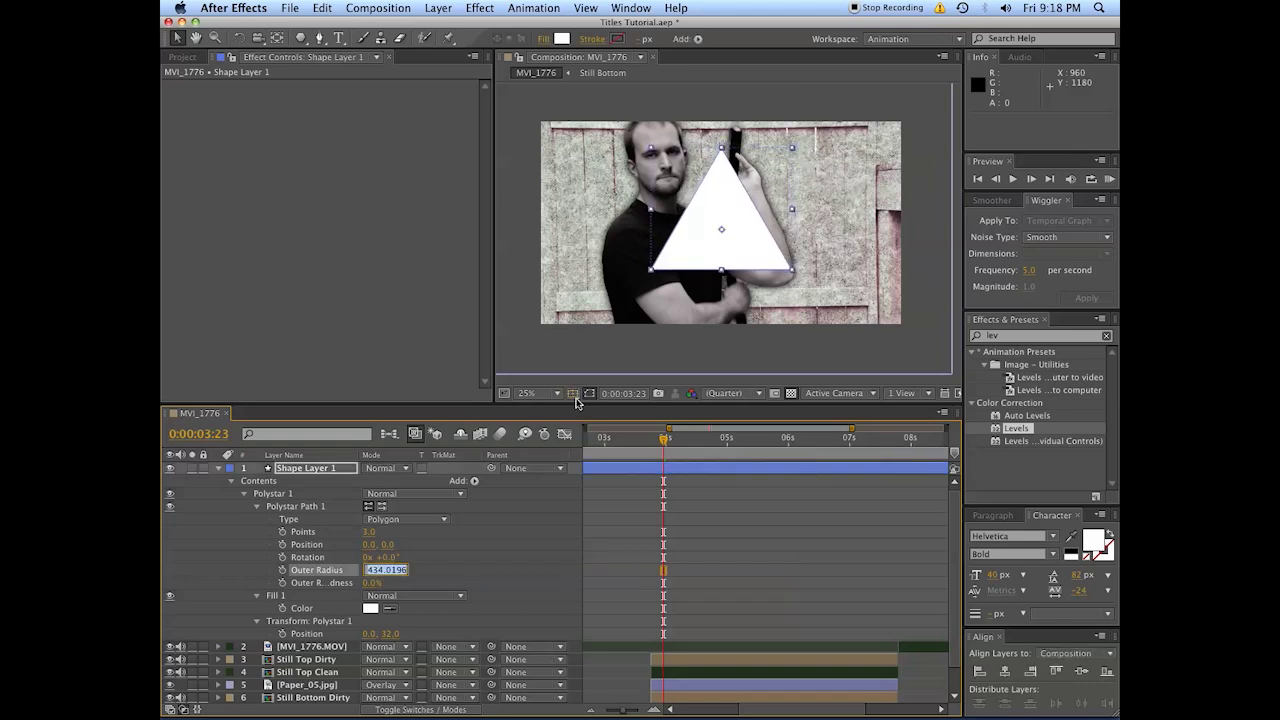
{"action": "type", "text": "250"}
{"action": "key", "text": "Return"}
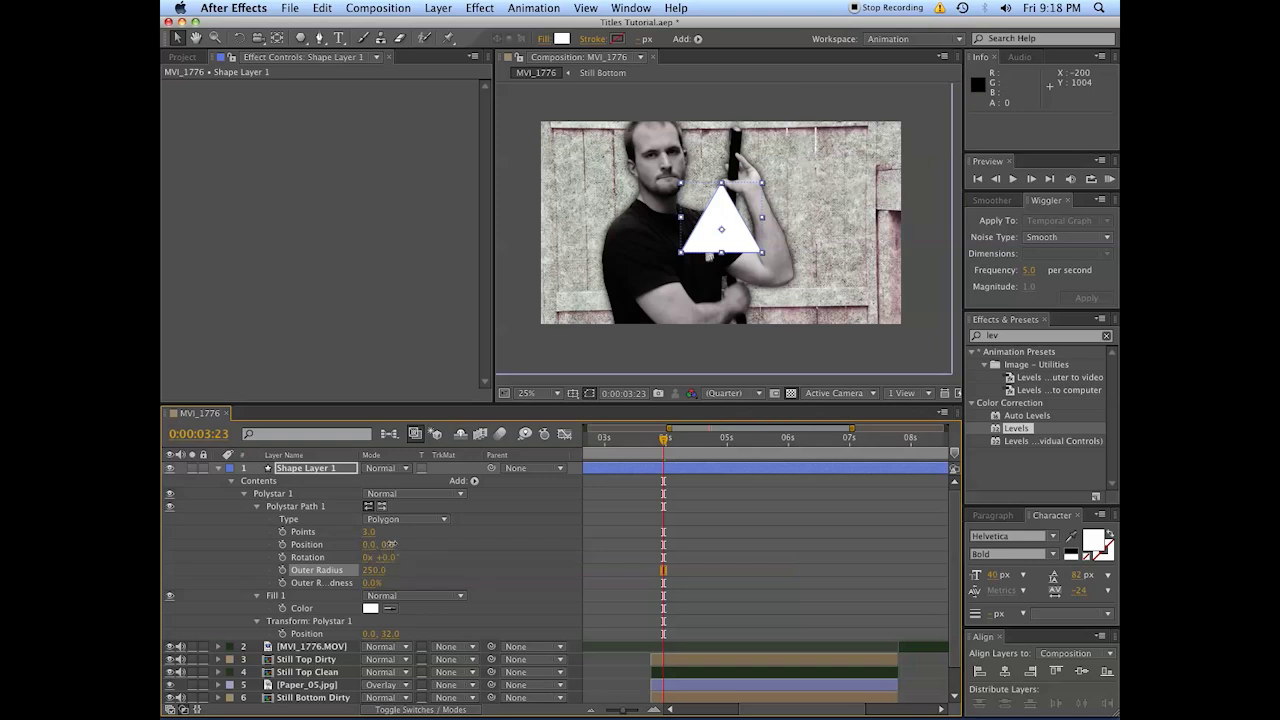
{"action": "left_click_drag", "start_coordinate": [390, 544], "coordinate": [705, 544]}
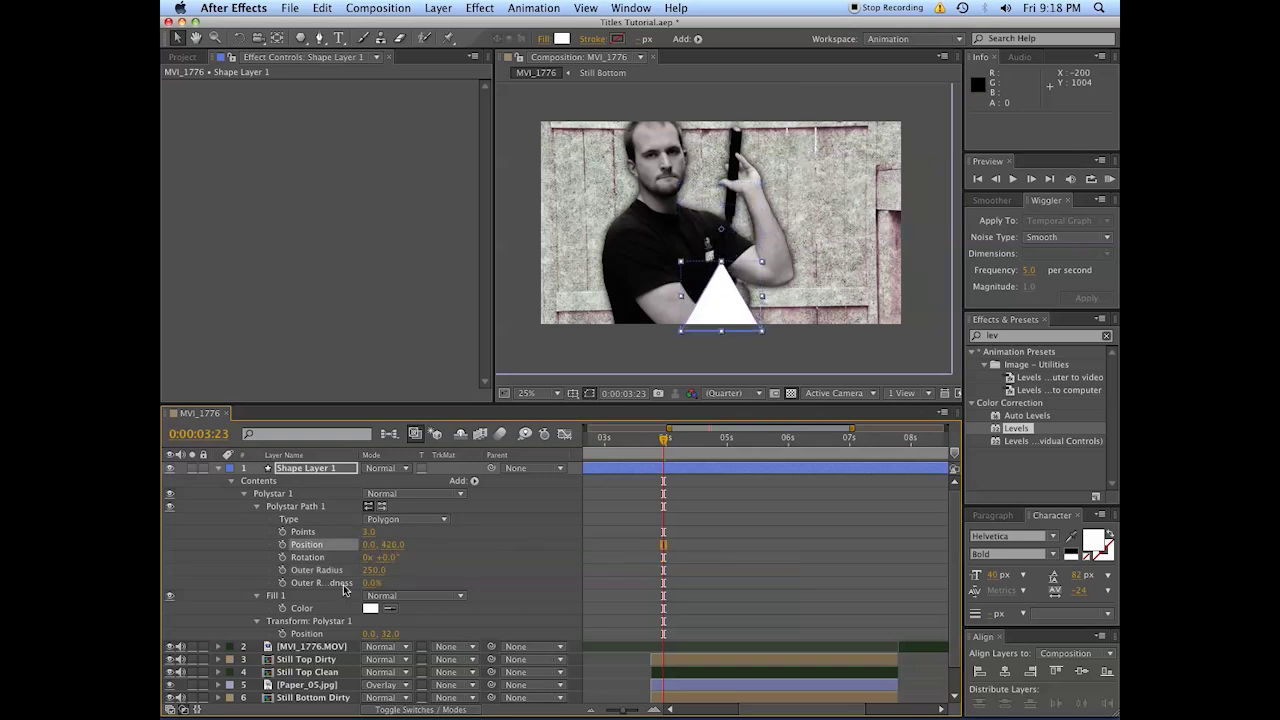
{"action": "left_click", "coordinate": [258, 624]}
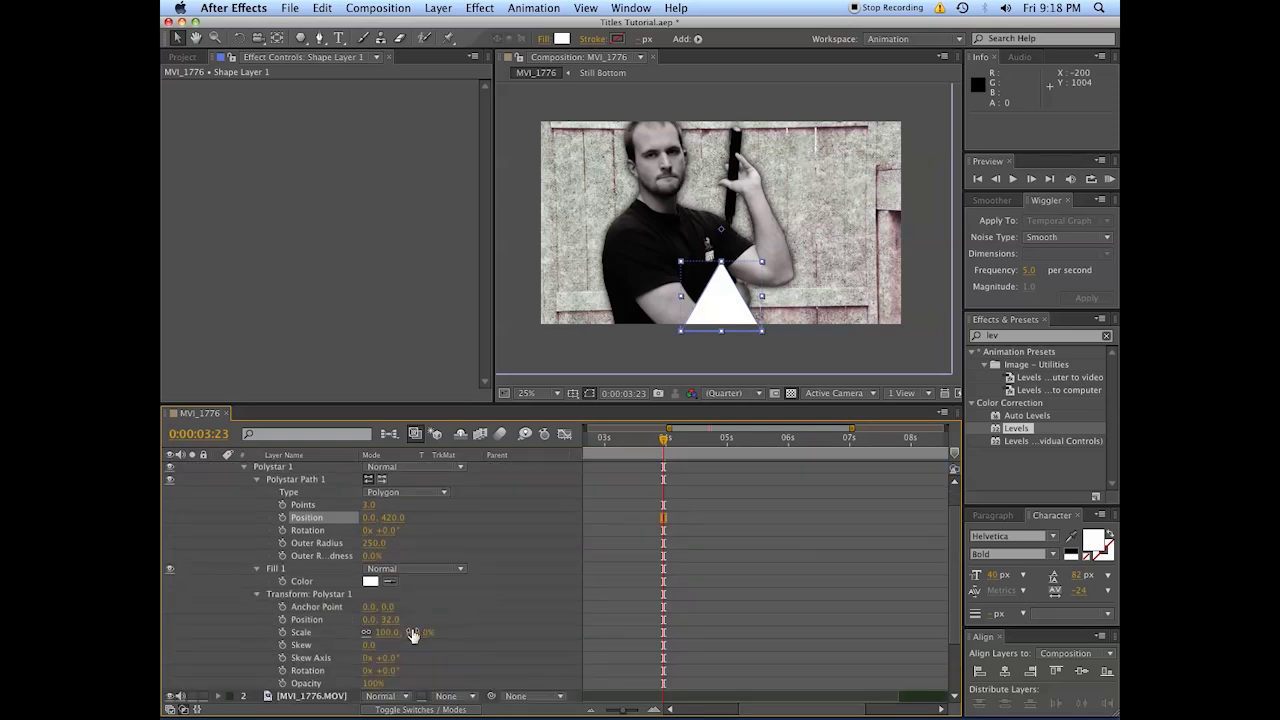
Add a Repeater to Shape Layer 1 and move it out of the Polystar 1 group
{"action": "scroll", "coordinate": [457, 530], "scroll_direction": "up", "scroll_amount": 2}
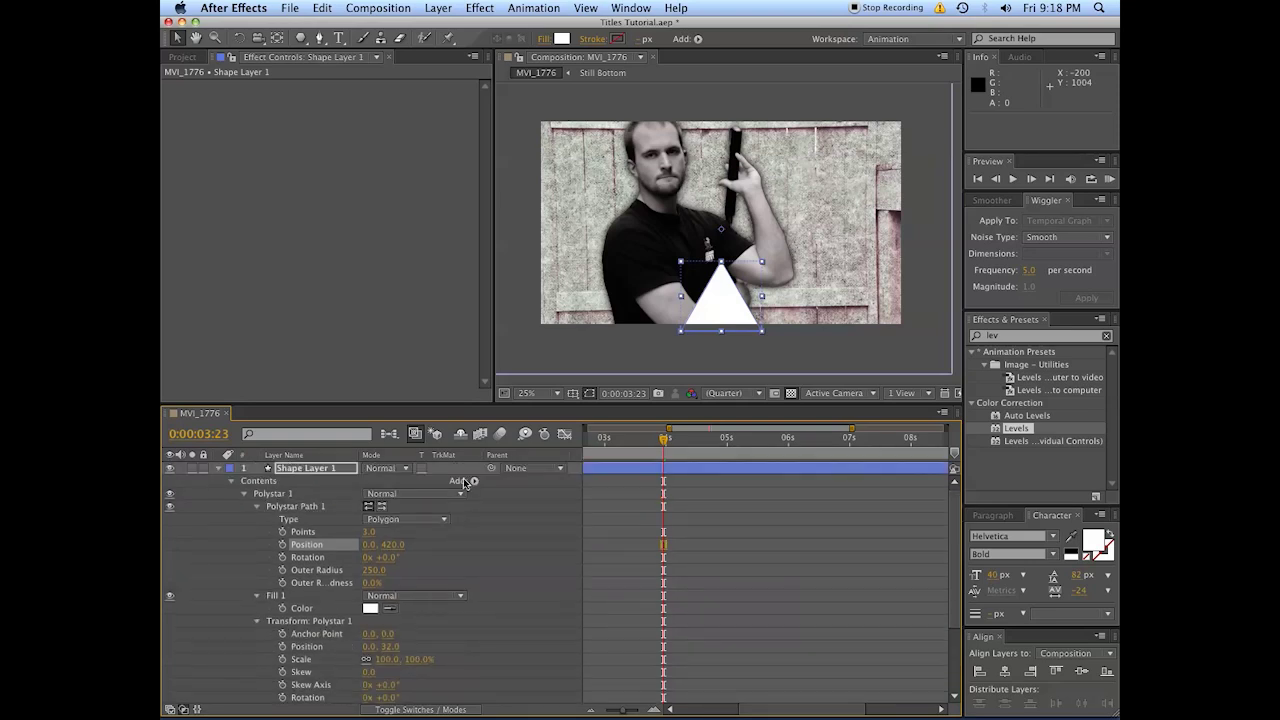
{"action": "left_click", "coordinate": [460, 481]}
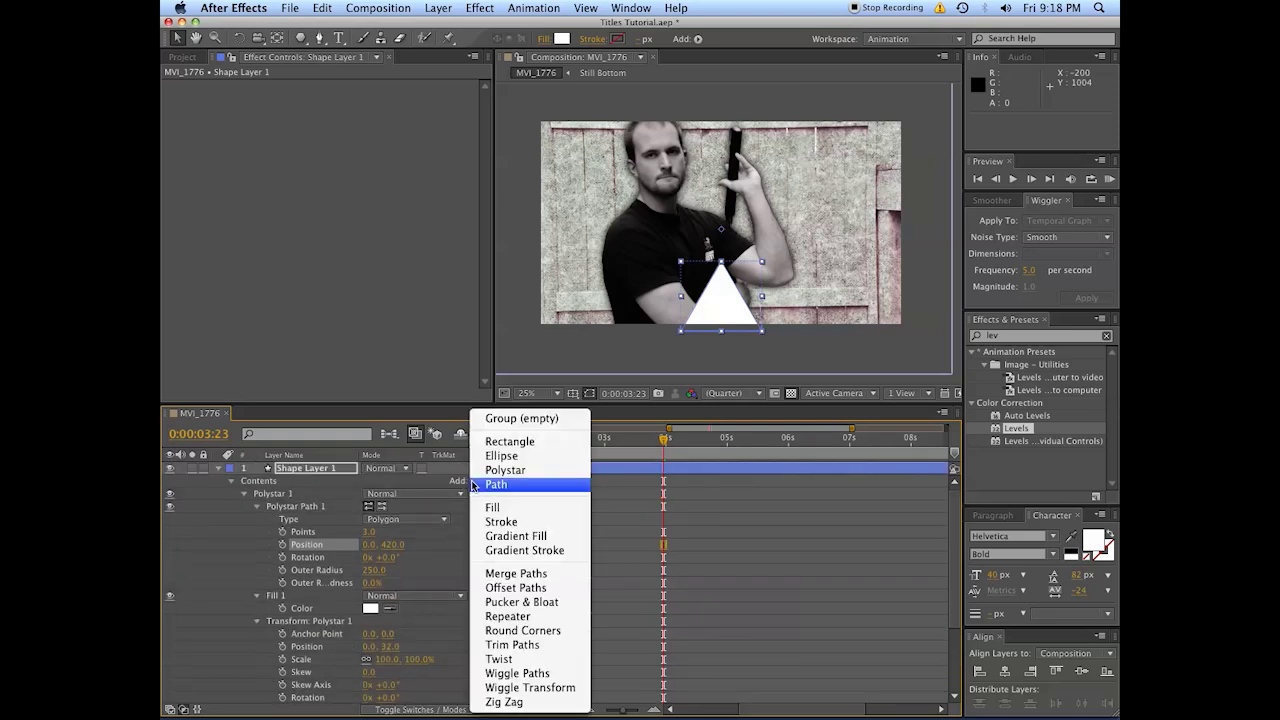
{"action": "left_click", "coordinate": [522, 616]}
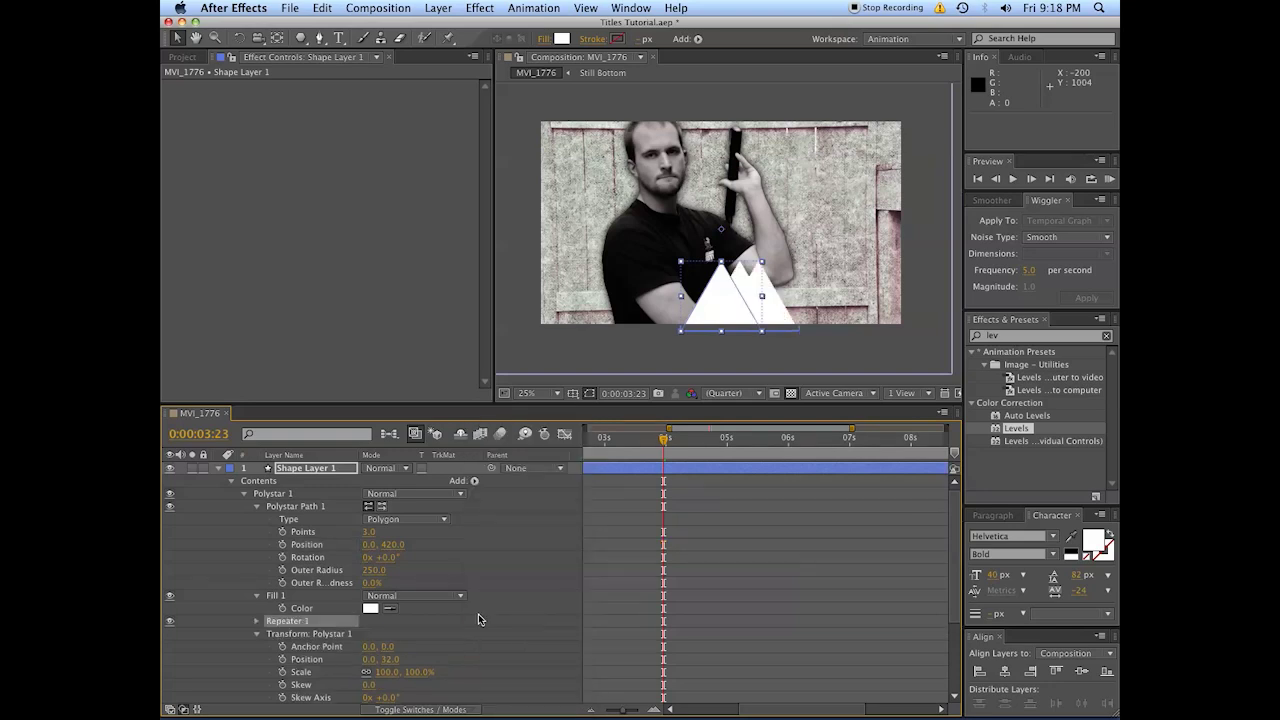
{"action": "left_click", "coordinate": [296, 635]}
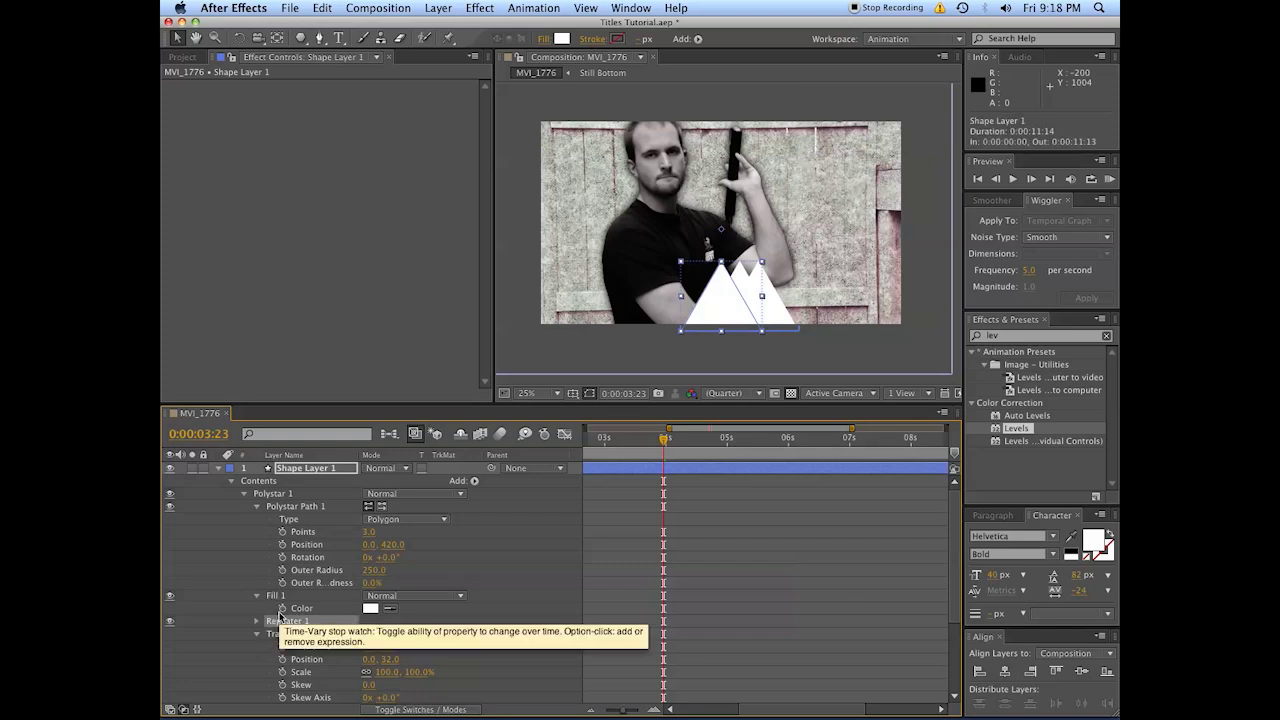
{"action": "left_click_drag", "start_coordinate": [281, 620], "coordinate": [436, 605]}
{"action": "scroll", "coordinate": [436, 605], "scroll_direction": "down", "scroll_amount": 1}
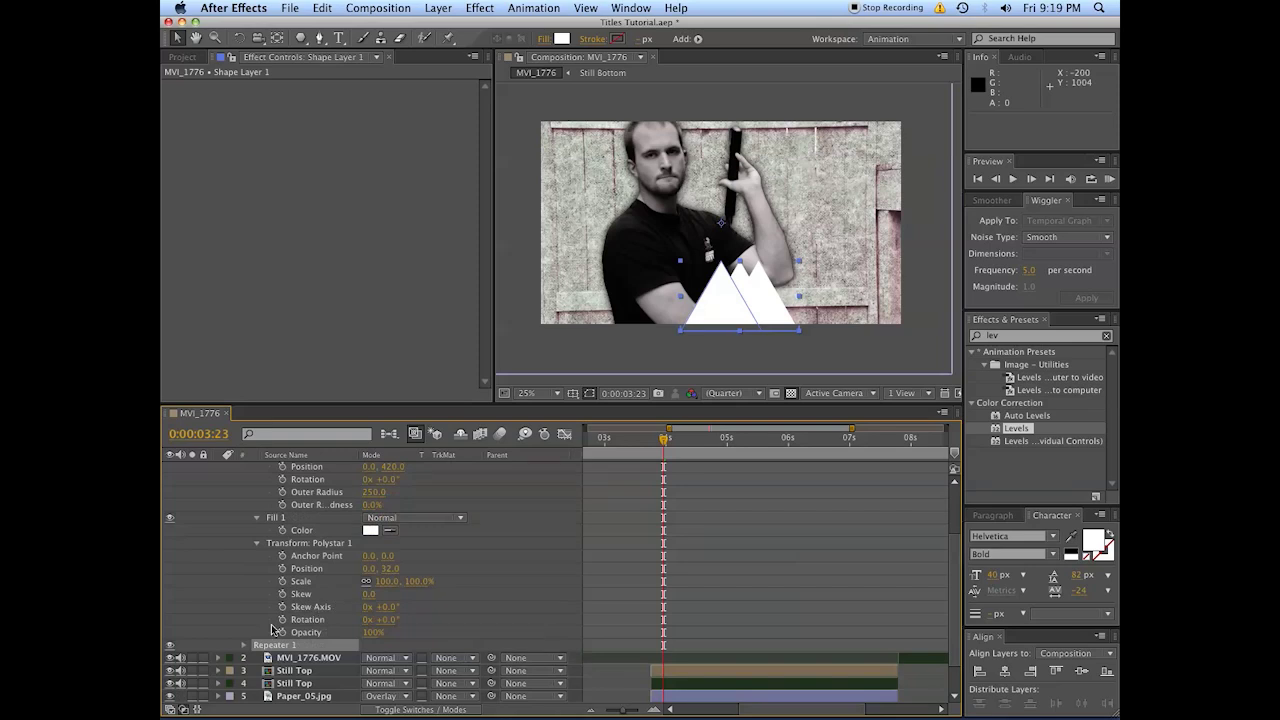
{"action": "scroll", "coordinate": [268, 590], "scroll_direction": "up", "scroll_amount": 3}
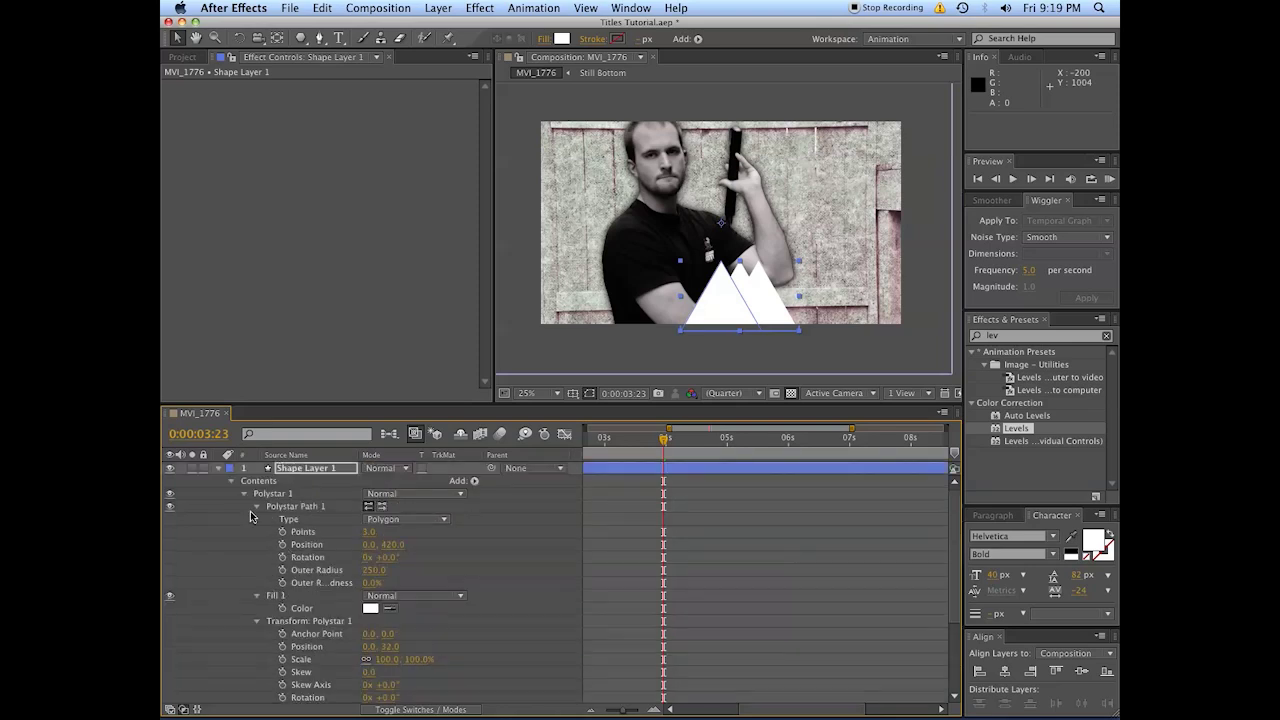
{"action": "left_click", "coordinate": [246, 495]}
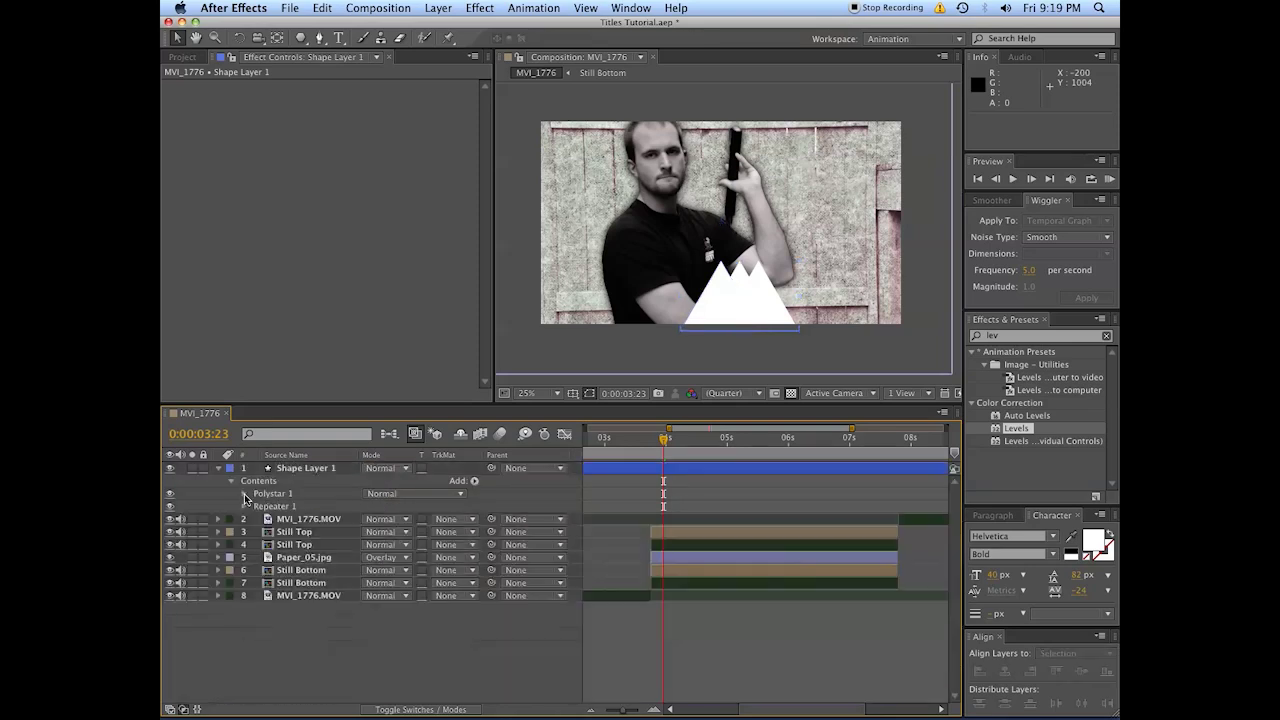
{"action": "left_click", "coordinate": [254, 492]}
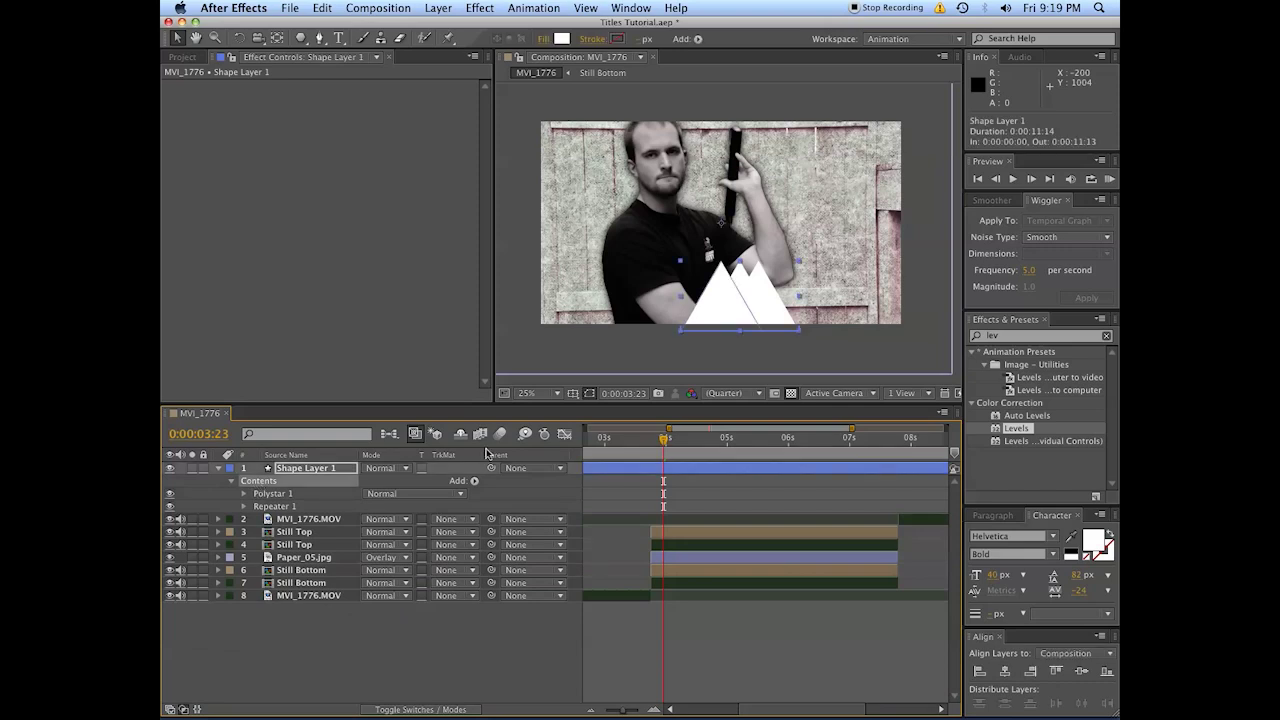
{"action": "left_click", "coordinate": [475, 484]}
{"action": "left_click", "coordinate": [374, 504]}
{"action": "left_click", "coordinate": [305, 496]}
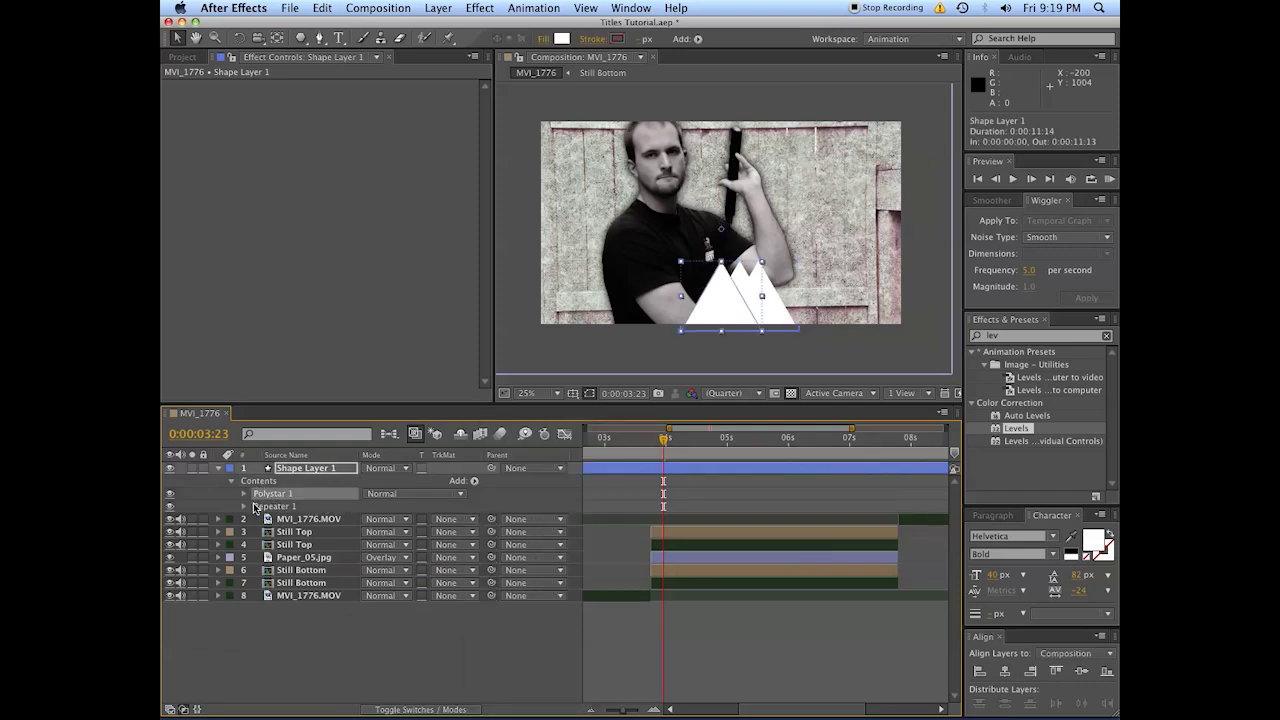
Set Repeater 1's position offset to 0, rotation to 36° and copies to 10
{"action": "left_click", "coordinate": [244, 507]}
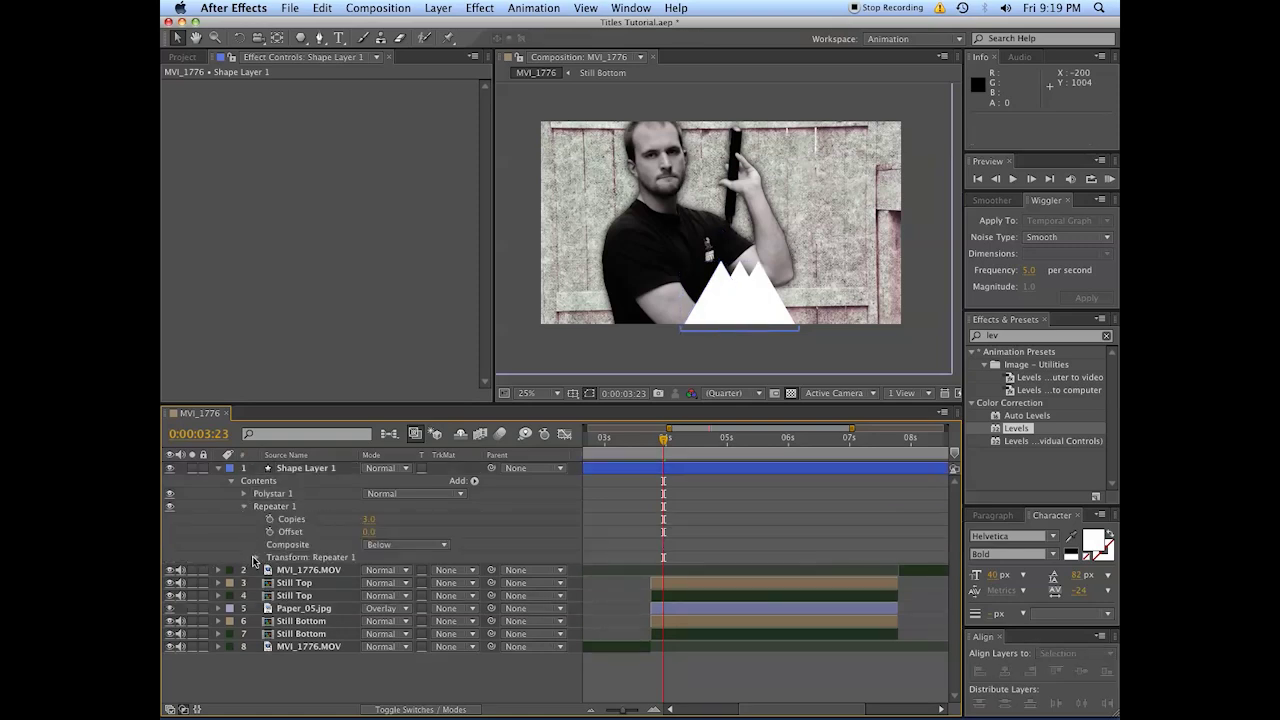
{"action": "left_click", "coordinate": [255, 558]}
{"action": "scroll", "coordinate": [390, 615], "scroll_direction": "down", "scroll_amount": 1}
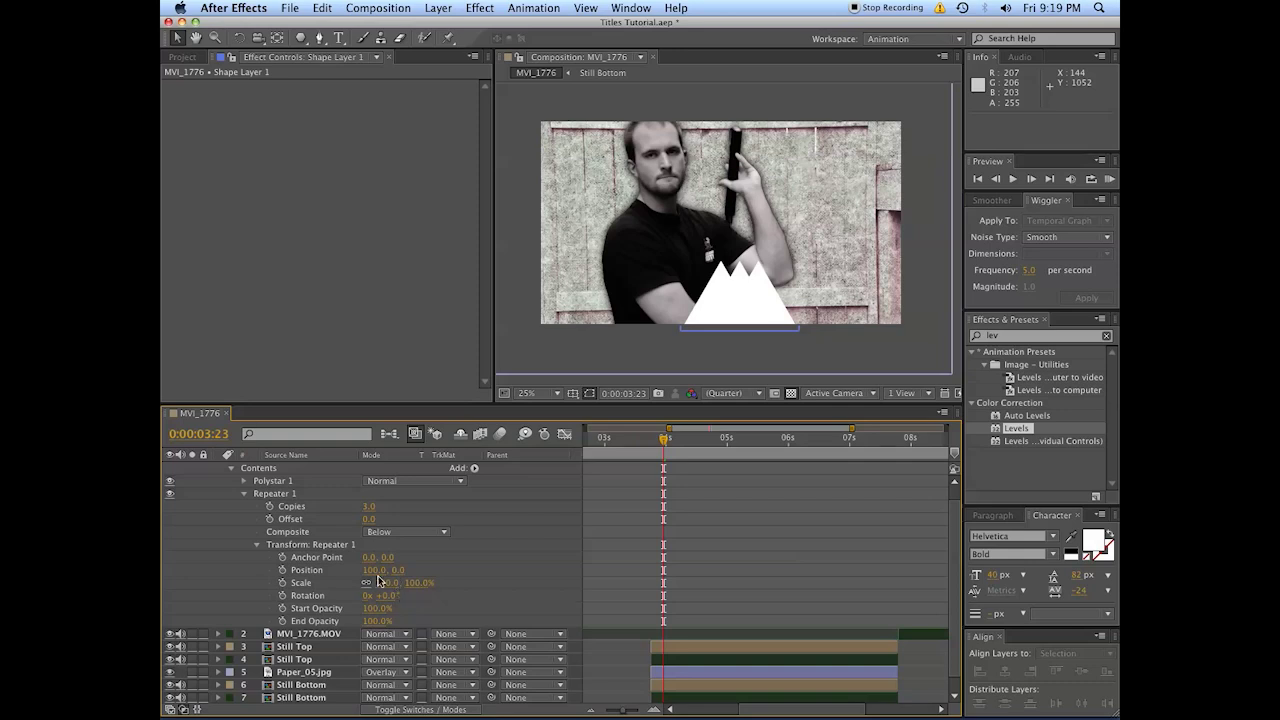
{"action": "left_click", "coordinate": [371, 570]}
{"action": "type", "text": "0"}
{"action": "key", "text": "Return"}
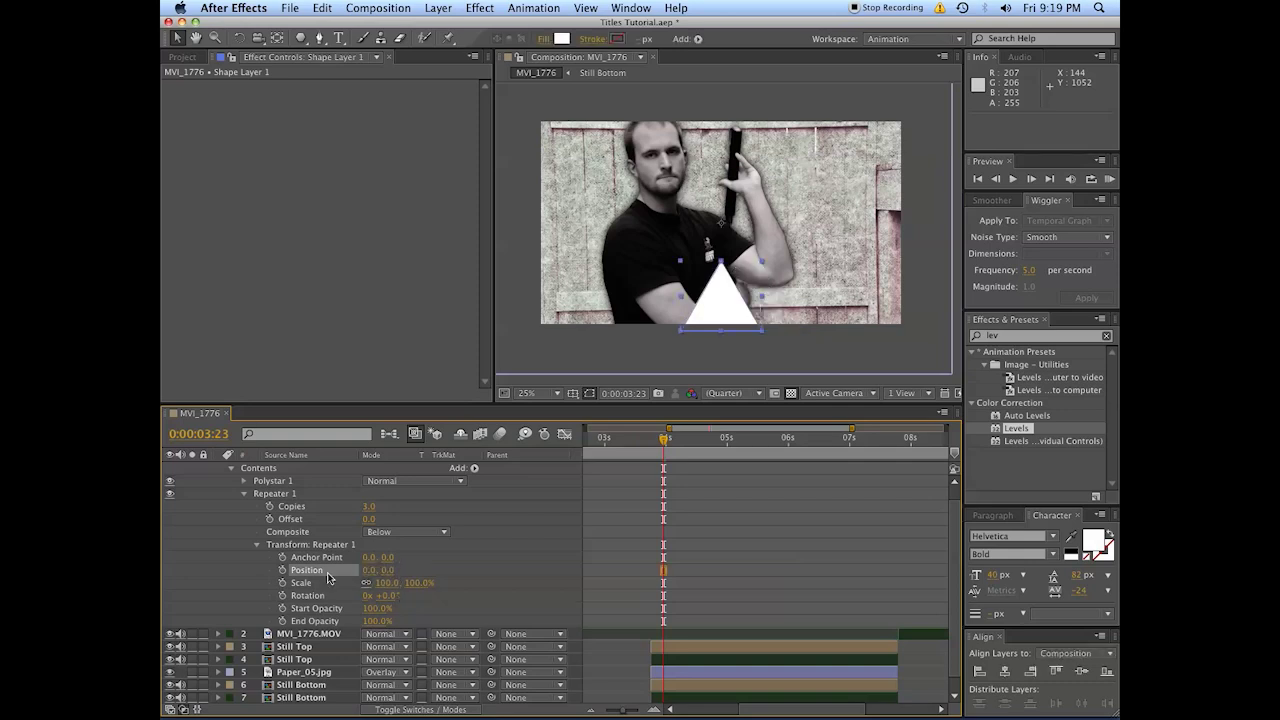
{"action": "left_click", "coordinate": [388, 597]}
{"action": "type", "text": "45"}
{"action": "key", "text": "Return"}
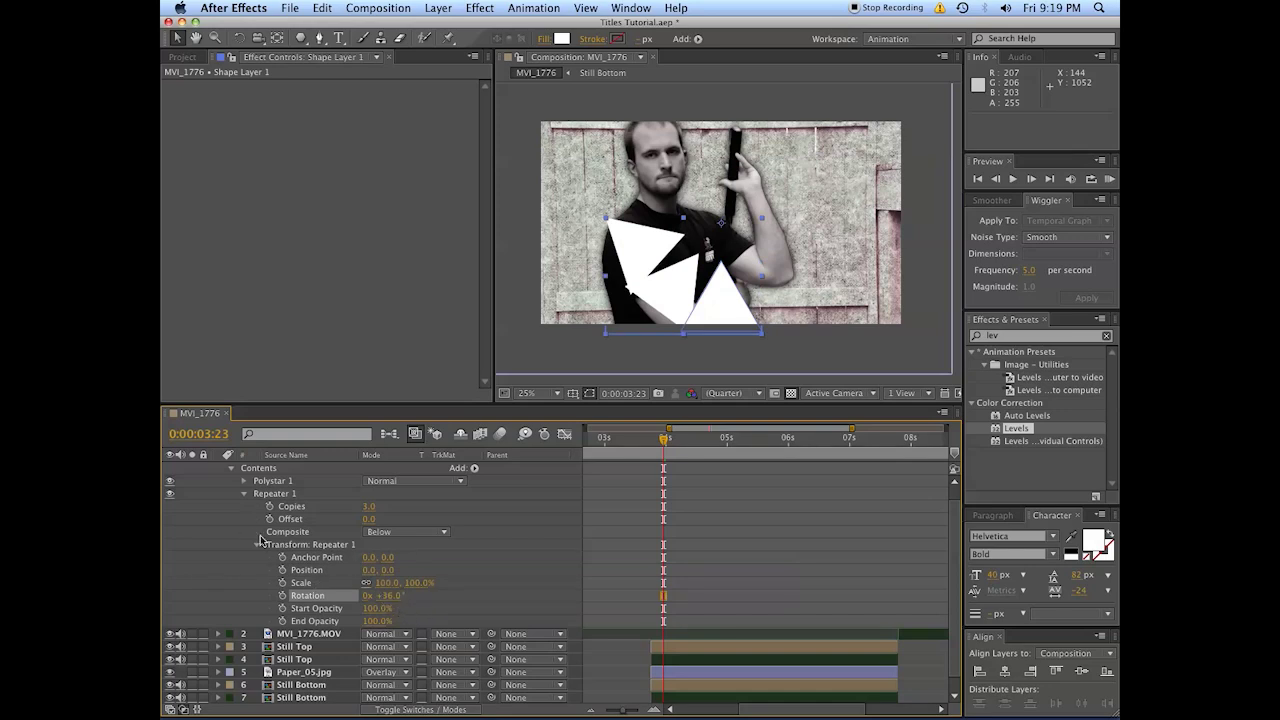
{"action": "left_click", "coordinate": [371, 507]}
{"action": "key", "text": "Return"}
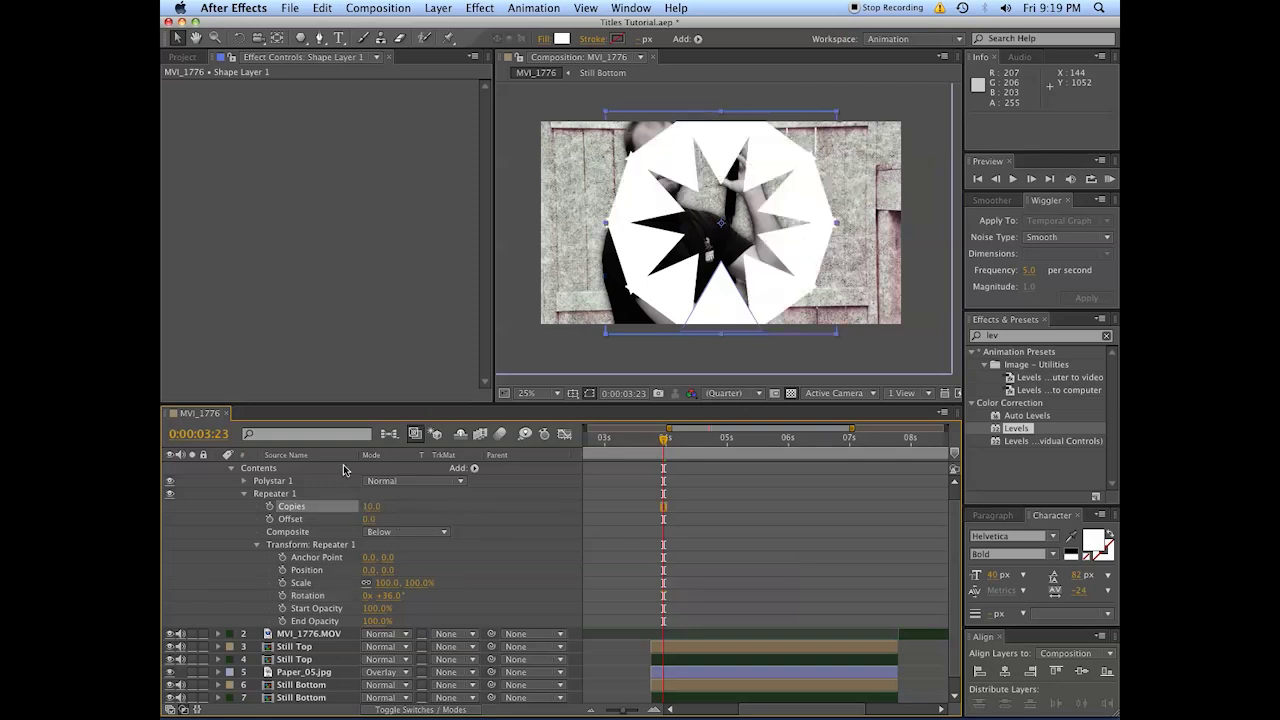
{"action": "left_click", "coordinate": [244, 494]}
Squash the starburst's width to 75% and stretch the triangles outward into long rays
{"action": "left_click", "coordinate": [245, 495]}
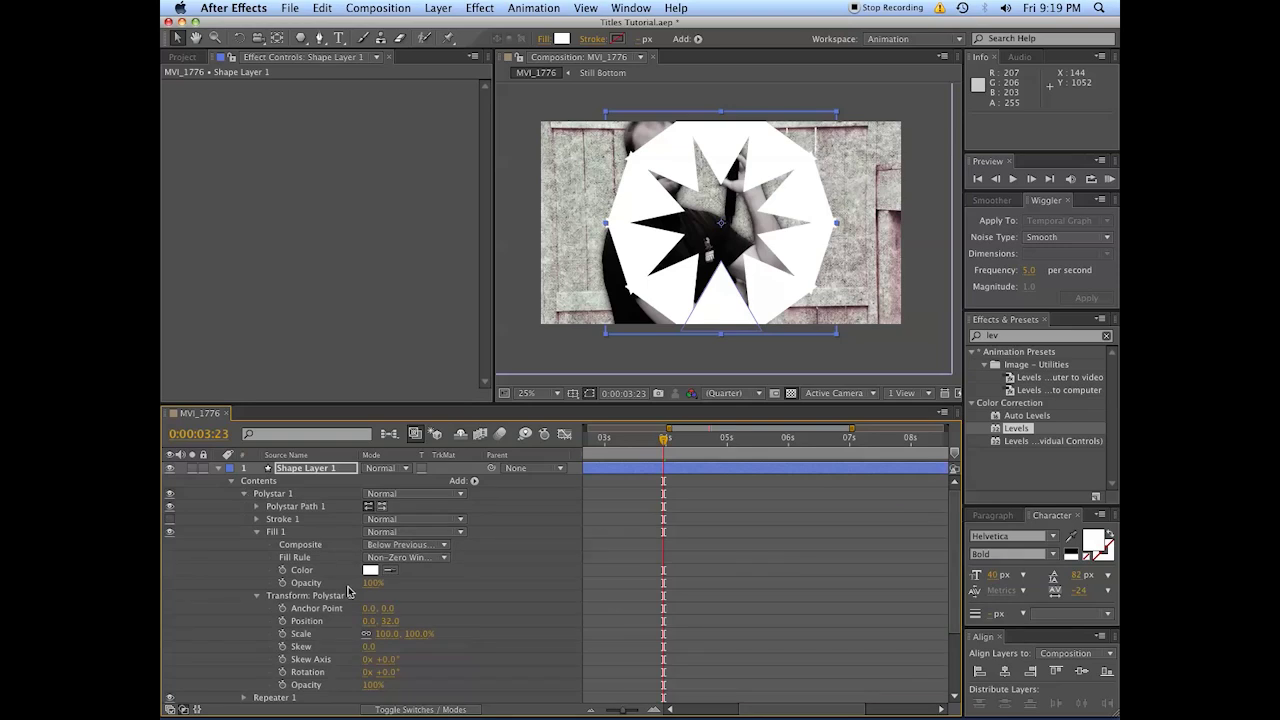
{"action": "scroll", "coordinate": [348, 592], "scroll_direction": "down", "scroll_amount": 1}
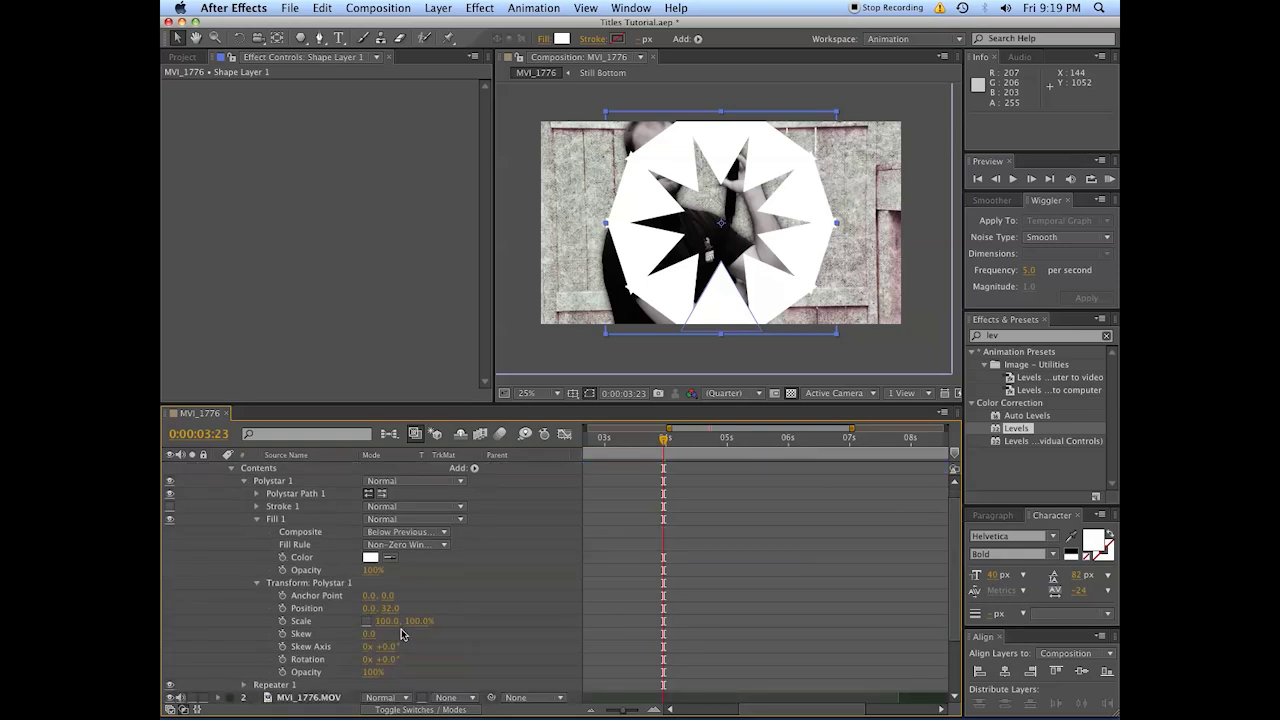
{"action": "left_click_drag", "start_coordinate": [390, 630], "coordinate": [514, 594]}
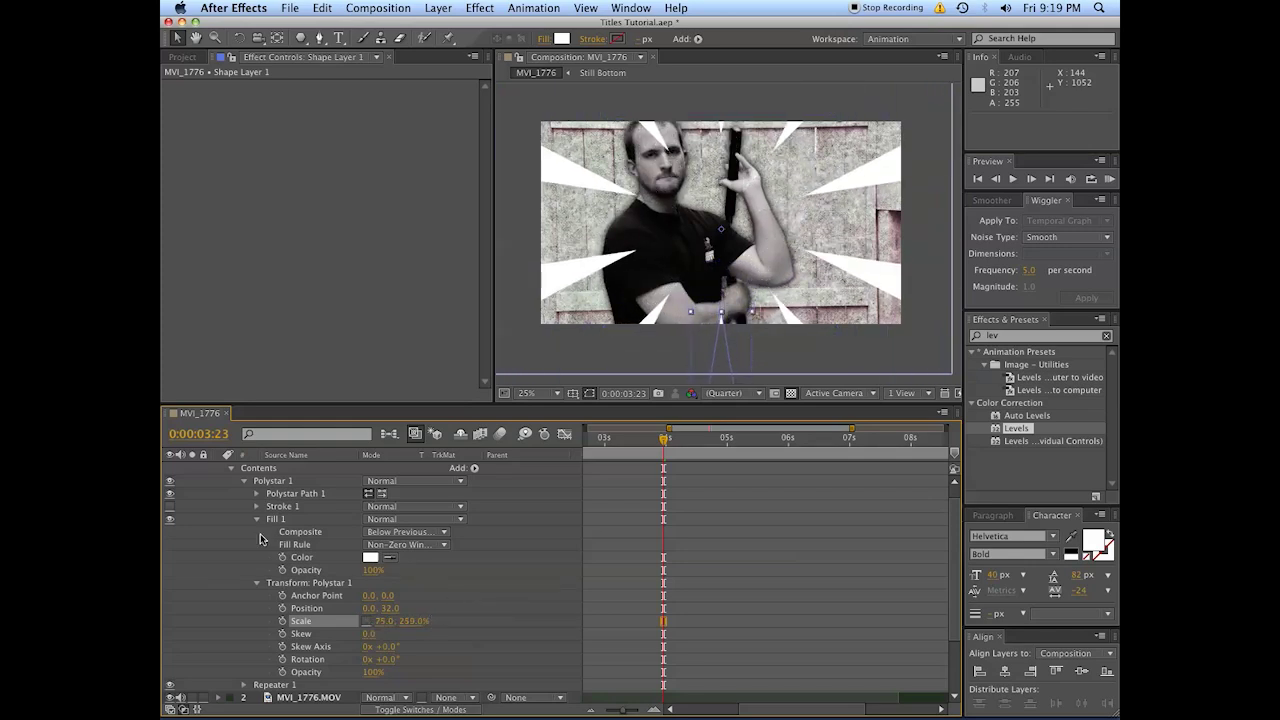
{"action": "left_click", "coordinate": [256, 493]}
{"action": "left_click_drag", "start_coordinate": [388, 532], "coordinate": [242, 556]}
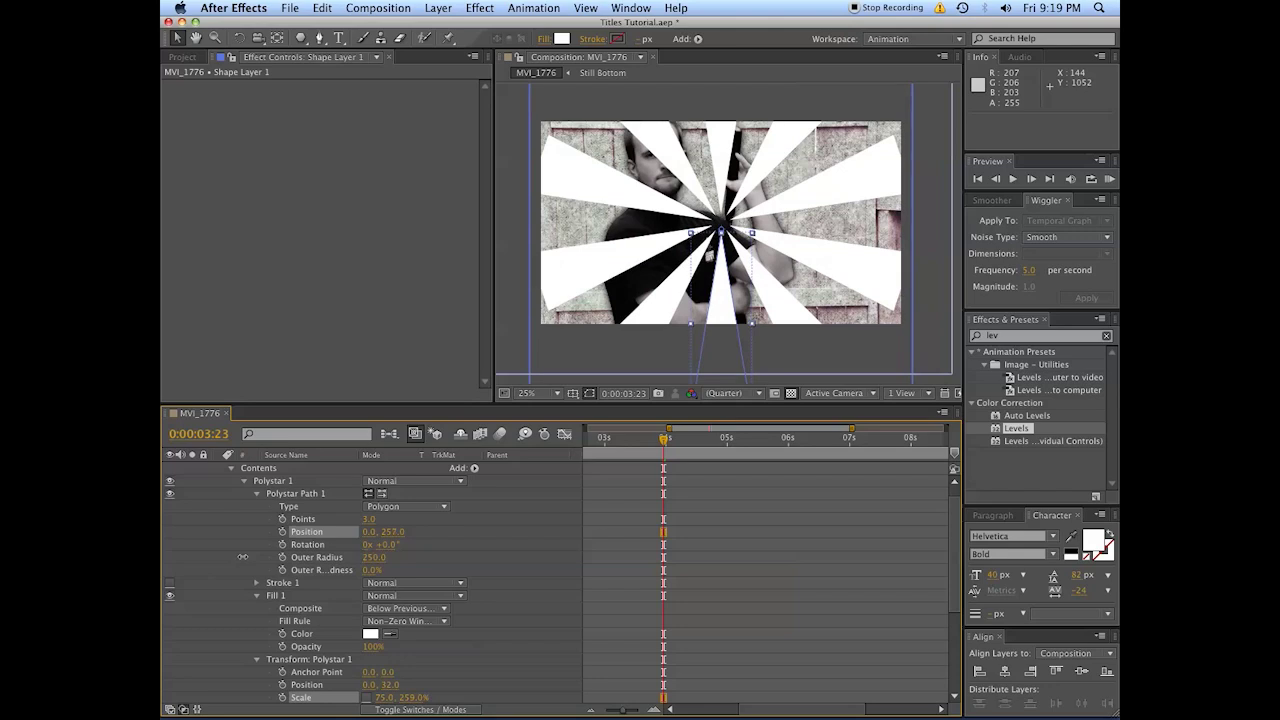
{"action": "left_click", "coordinate": [522, 585]}
{"action": "scroll", "coordinate": [322, 557], "scroll_direction": "up", "scroll_amount": 1}
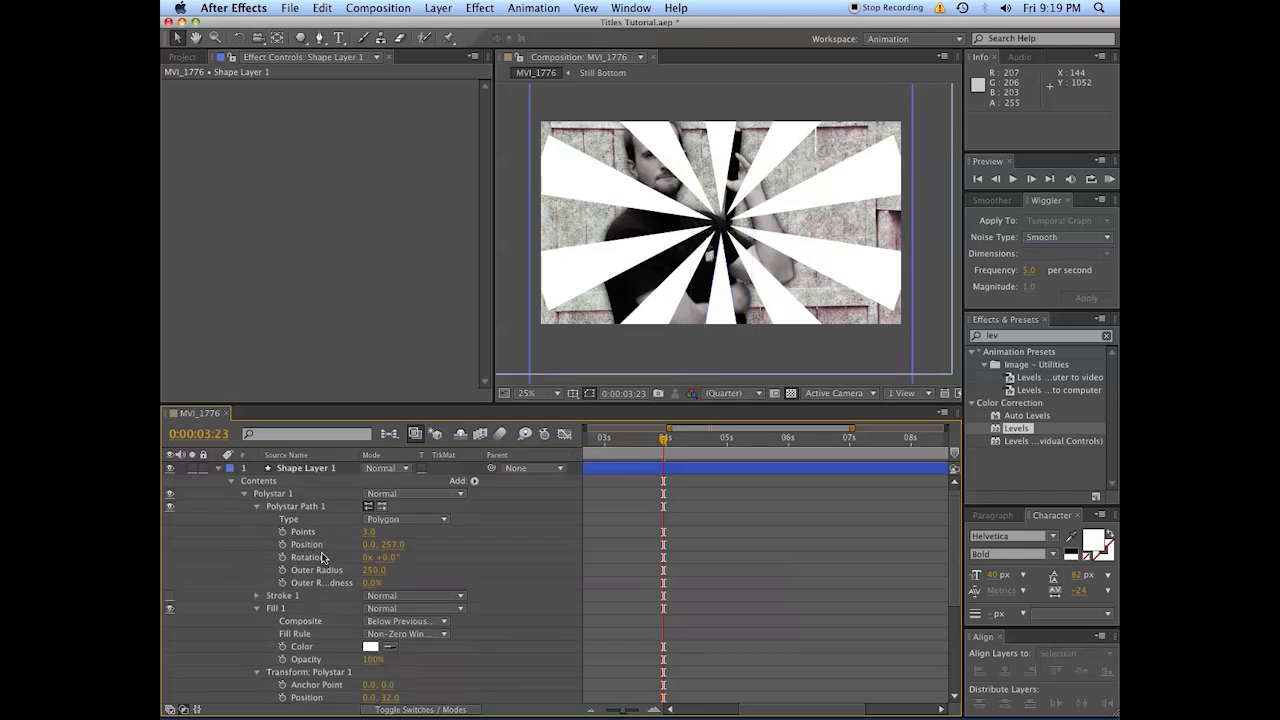
{"action": "left_click", "coordinate": [219, 470]}
Keyframe the starburst's Scale from 0% at 0:00:03:18 to about 131% at 0:00:03:23
{"action": "left_click", "coordinate": [651, 456]}
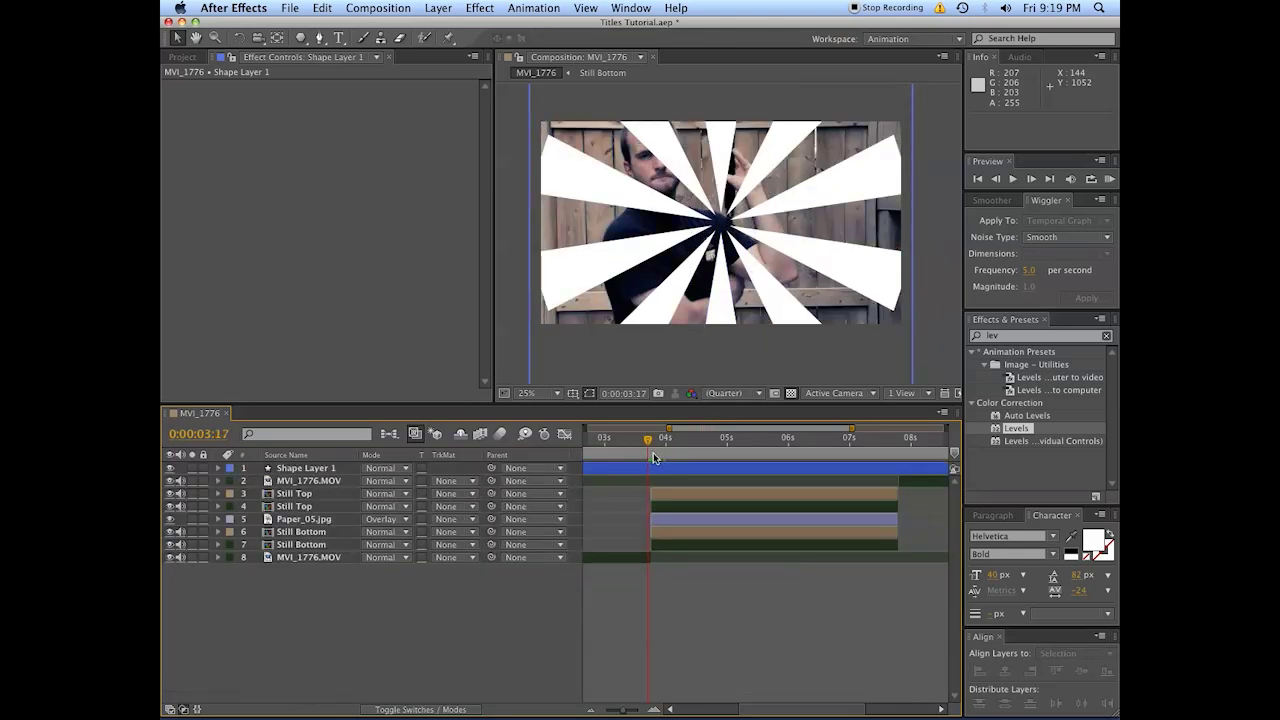
{"action": "left_click", "coordinate": [670, 473]}
{"action": "key", "text": "s"}
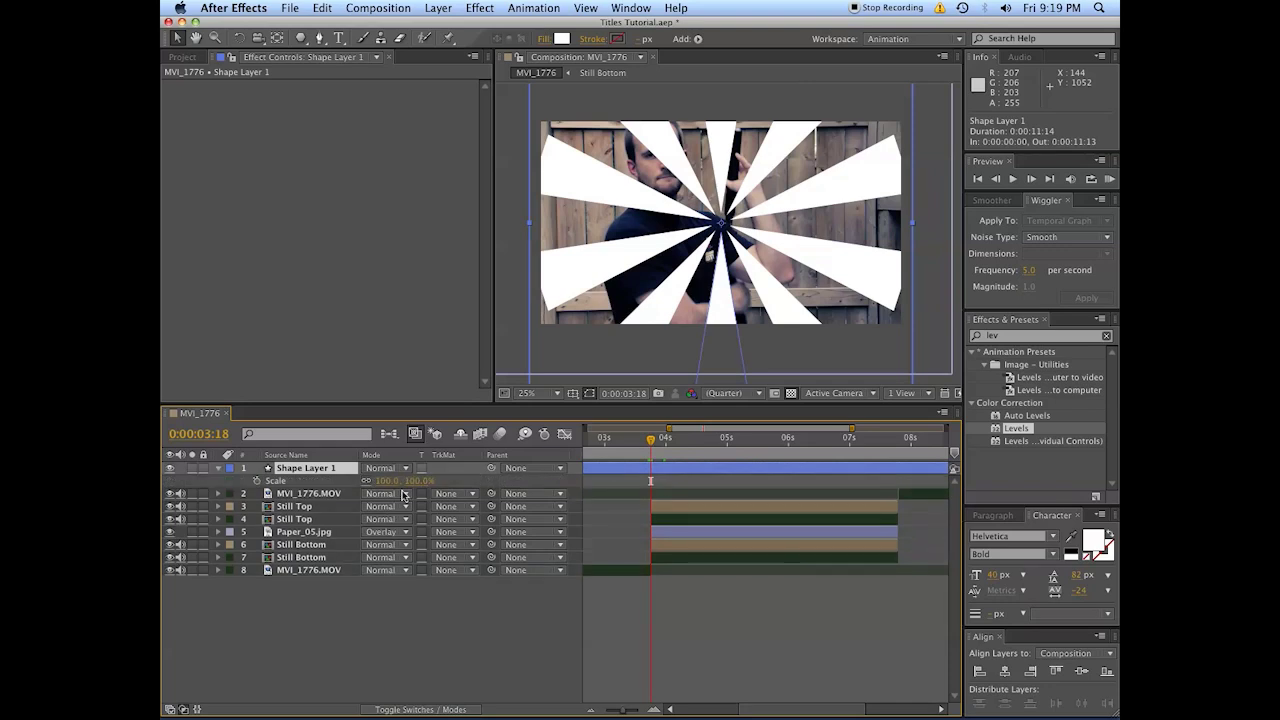
{"action": "left_click", "coordinate": [382, 481]}
{"action": "type", "text": "0"}
{"action": "key", "text": "Return"}
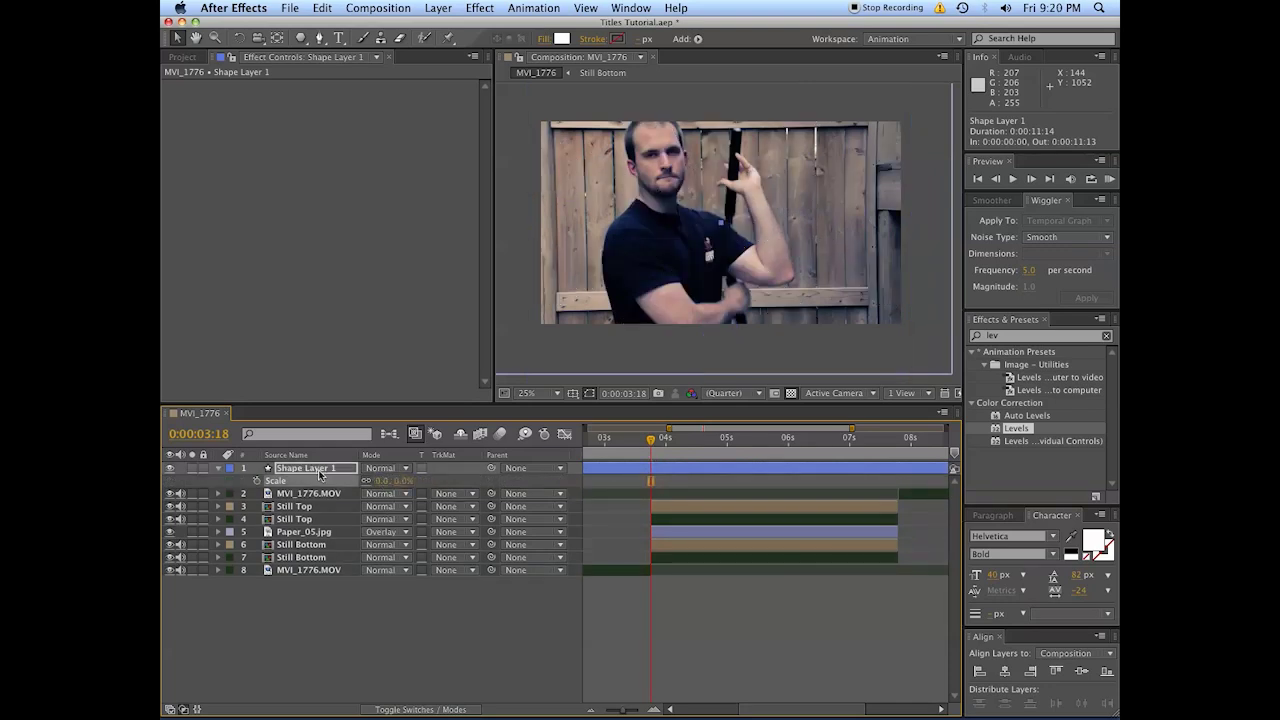
{"action": "left_click", "coordinate": [257, 481]}
{"action": "key", "text": "space"}
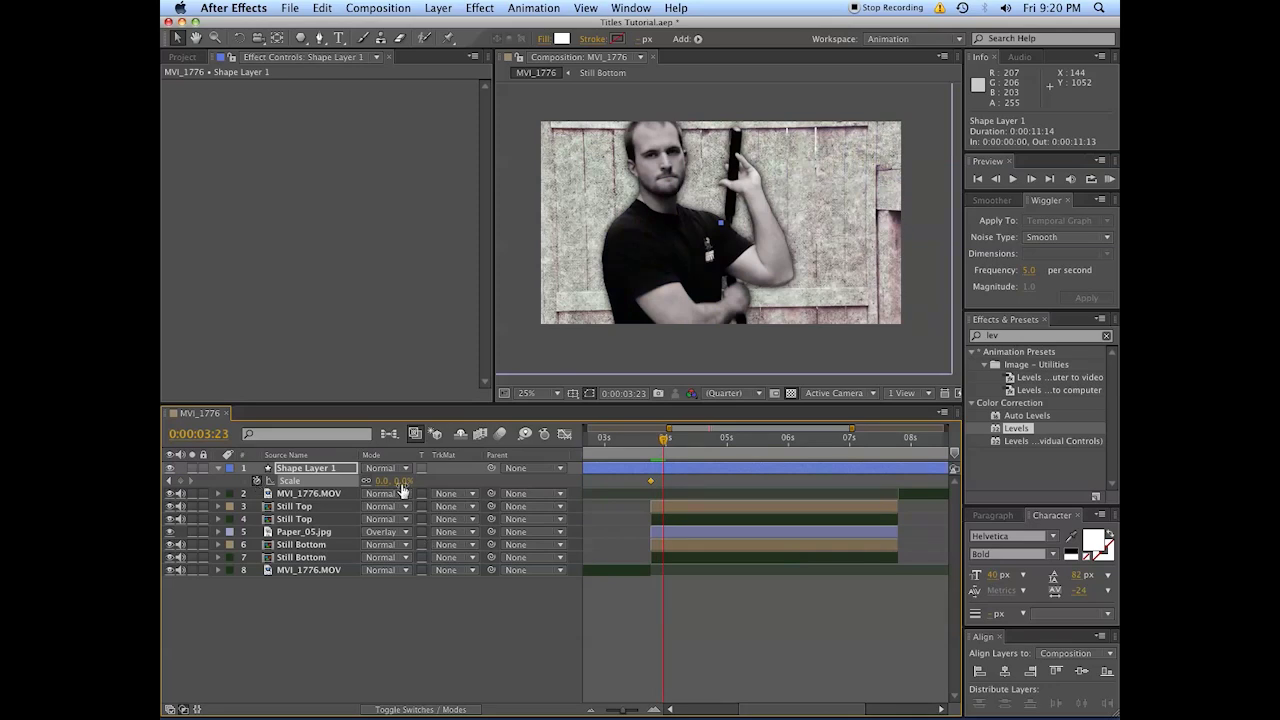
{"action": "left_click_drag", "start_coordinate": [400, 483], "coordinate": [460, 483]}
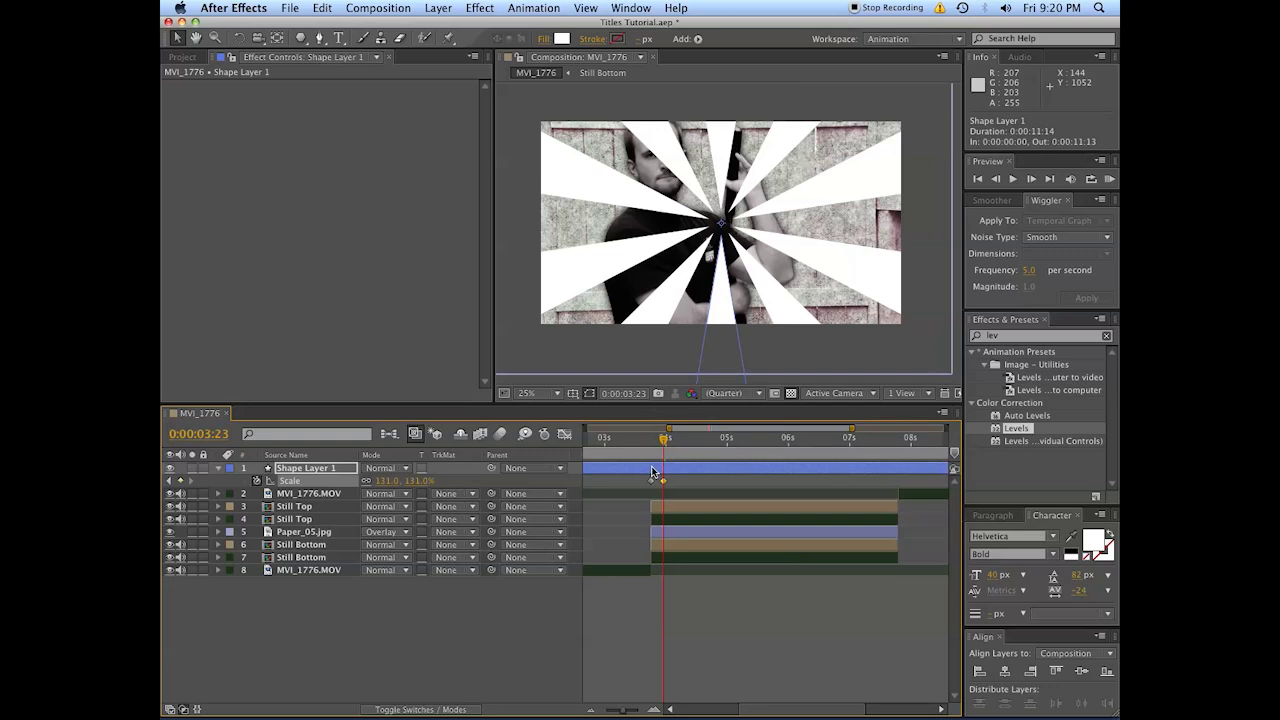
Drive Shape Layer 1's Rotation with the expression time*5 and move the layer down the stack
{"action": "key", "text": "r"}
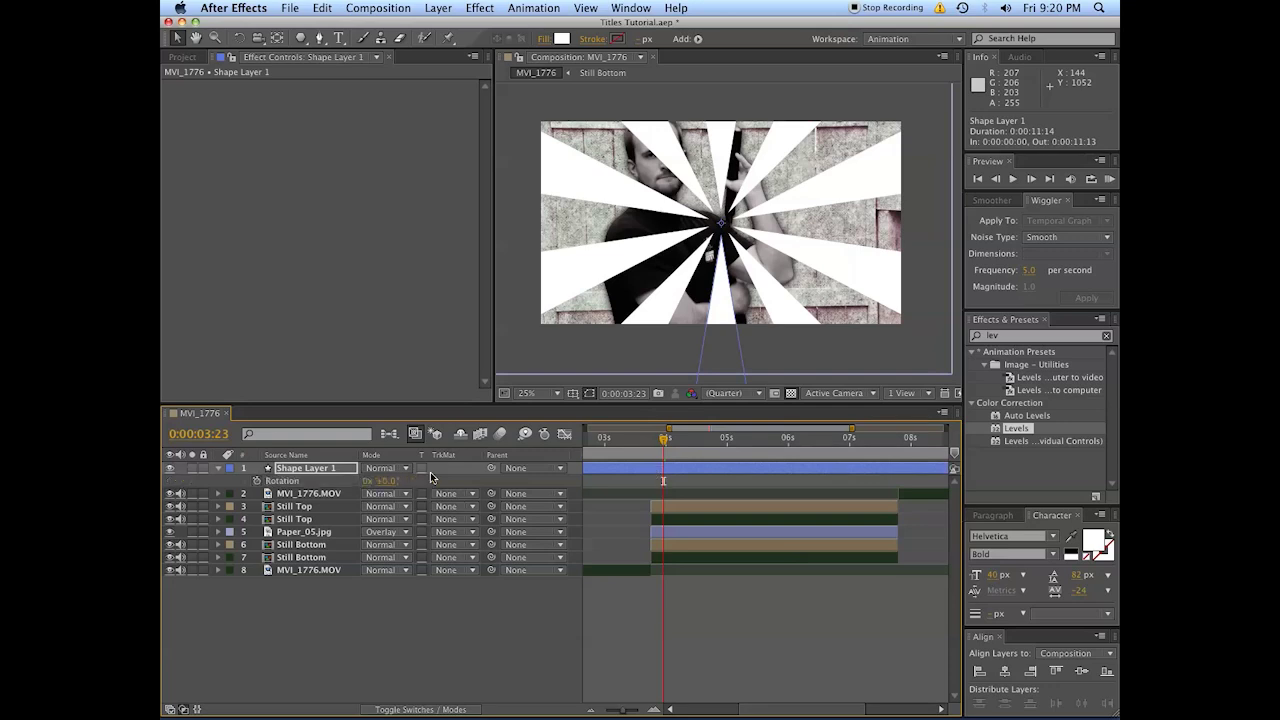
{"action": "left_click", "coordinate": [256, 480]}
{"action": "left_click", "coordinate": [256, 480], "text": "alt"}
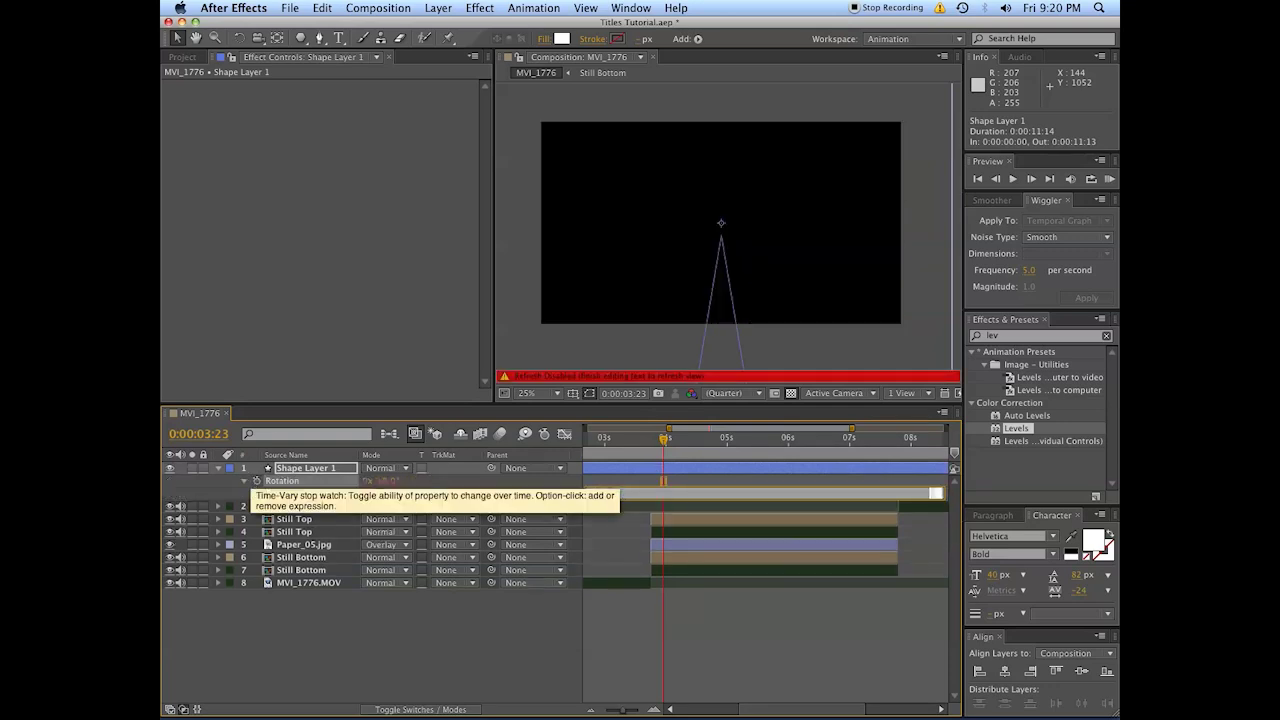
{"action": "type", "text": "time*5"}
{"action": "key", "text": "KP_Enter"}
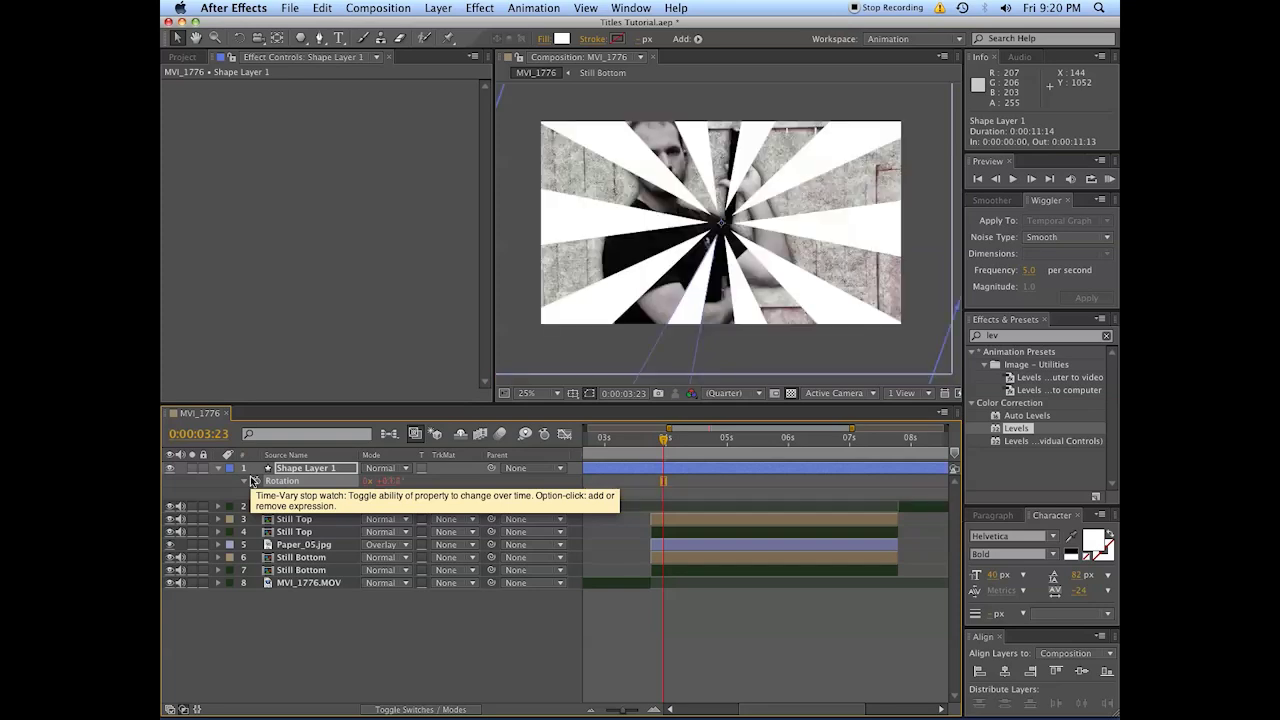
{"action": "key", "text": "space"}
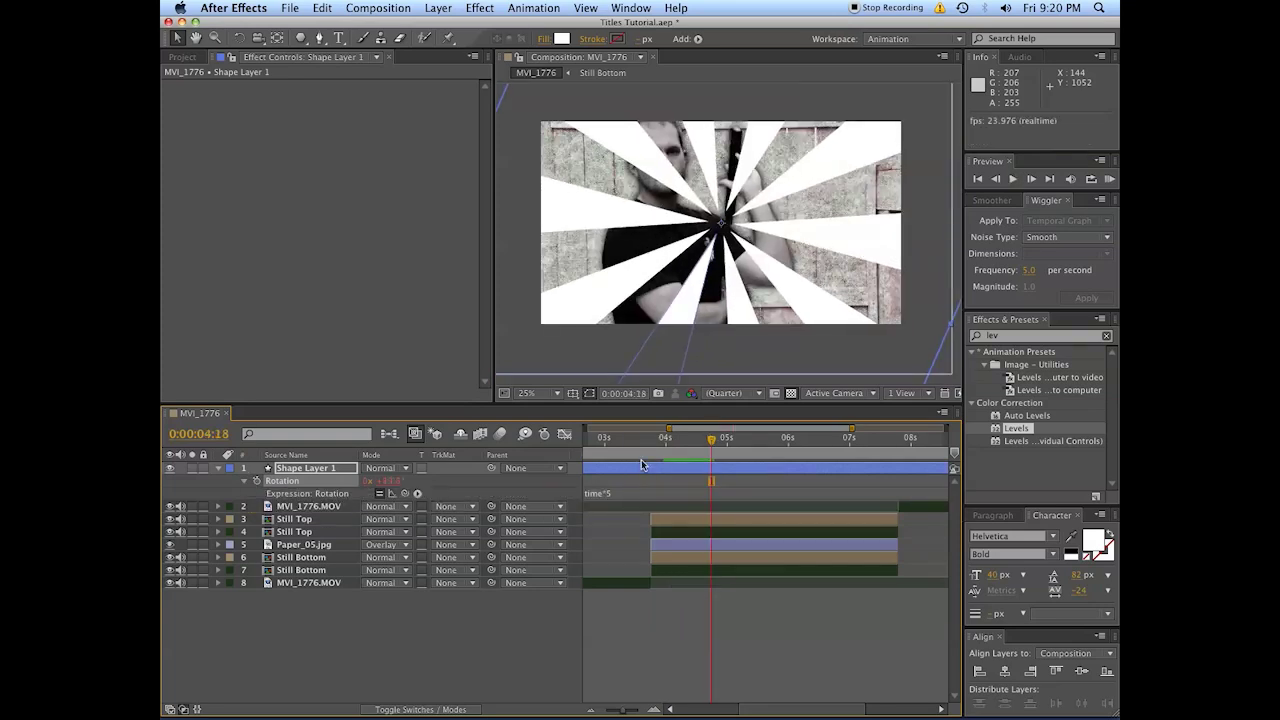
{"action": "left_click_drag", "start_coordinate": [298, 472], "coordinate": [321, 544]}
Start the shape layer at 0:00:03:18 and preview the animation
{"action": "left_click", "coordinate": [312, 457]}
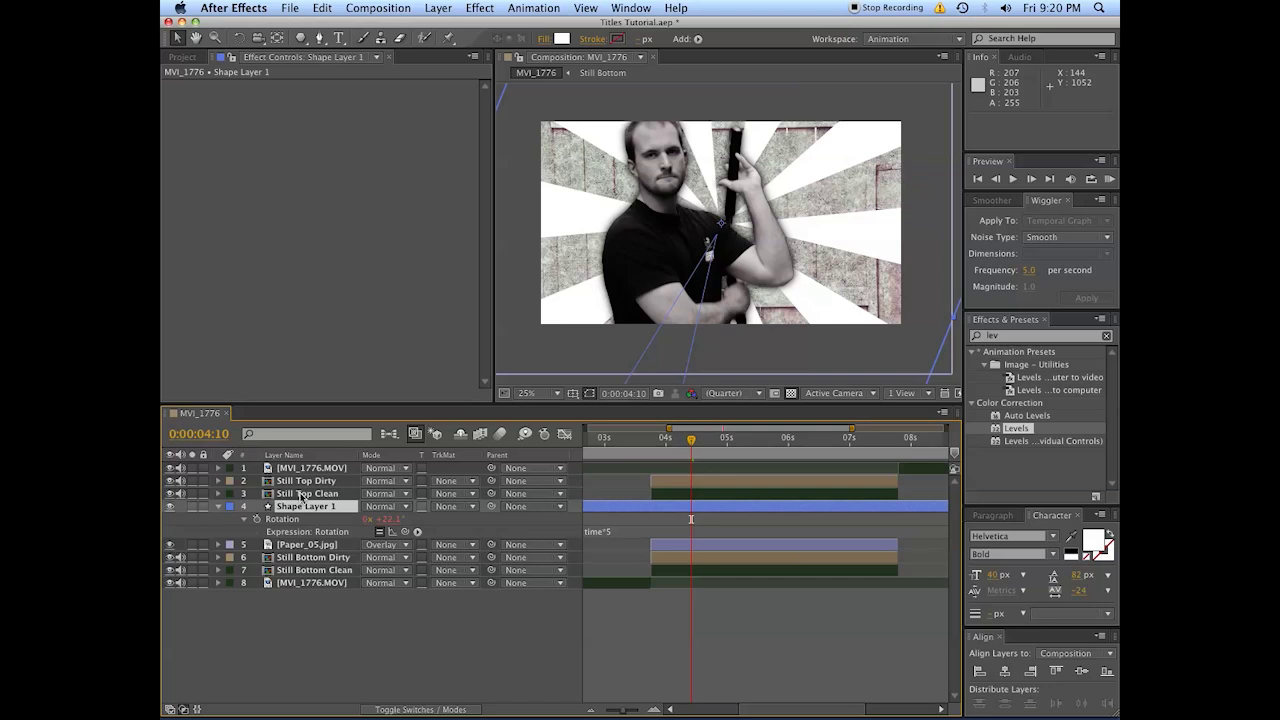
{"action": "left_click", "coordinate": [652, 441]}
{"action": "key", "text": "alt+bracketleft"}
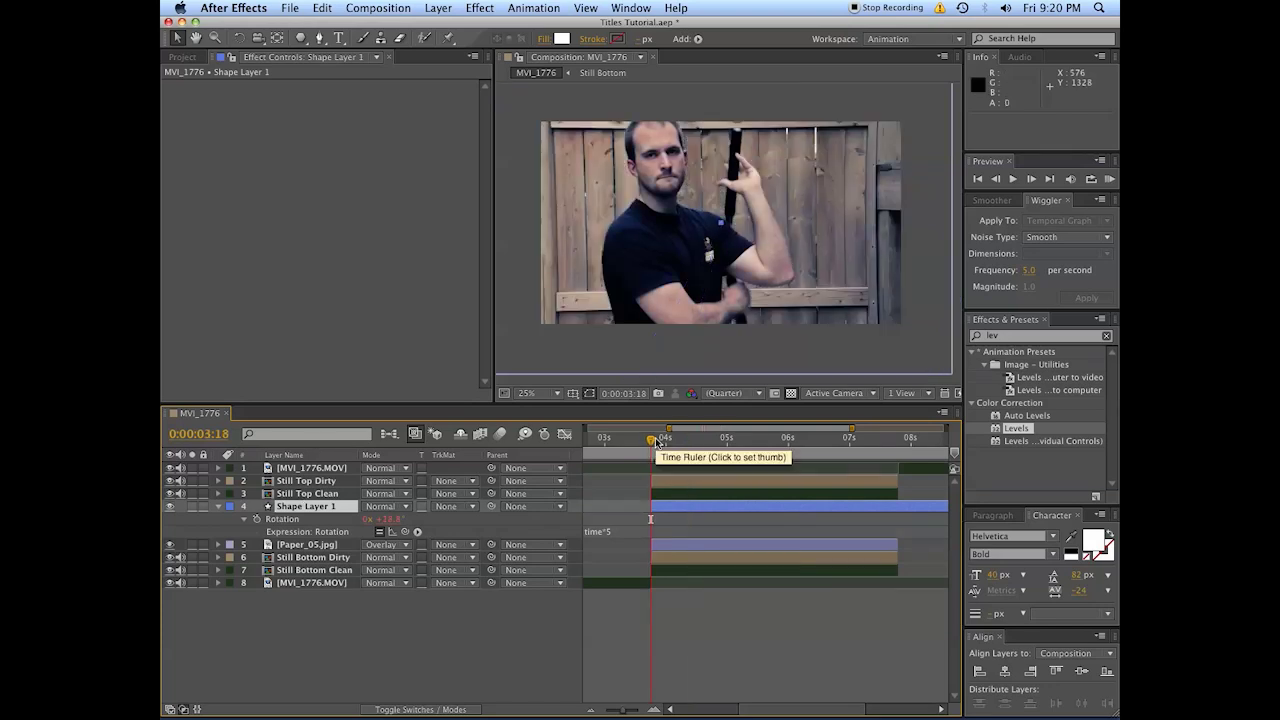
{"action": "left_click", "coordinate": [305, 494]}
{"action": "left_click", "coordinate": [308, 506]}
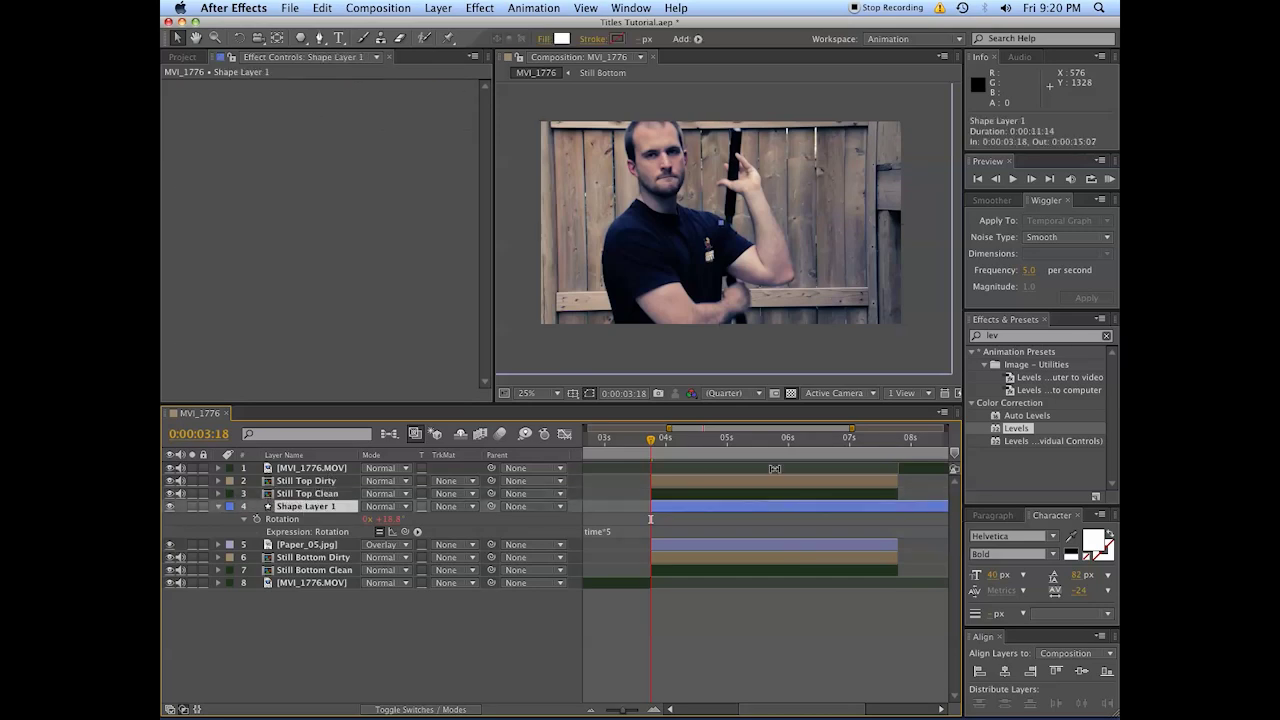
{"action": "key", "text": "space"}
{"action": "key", "text": "space"}
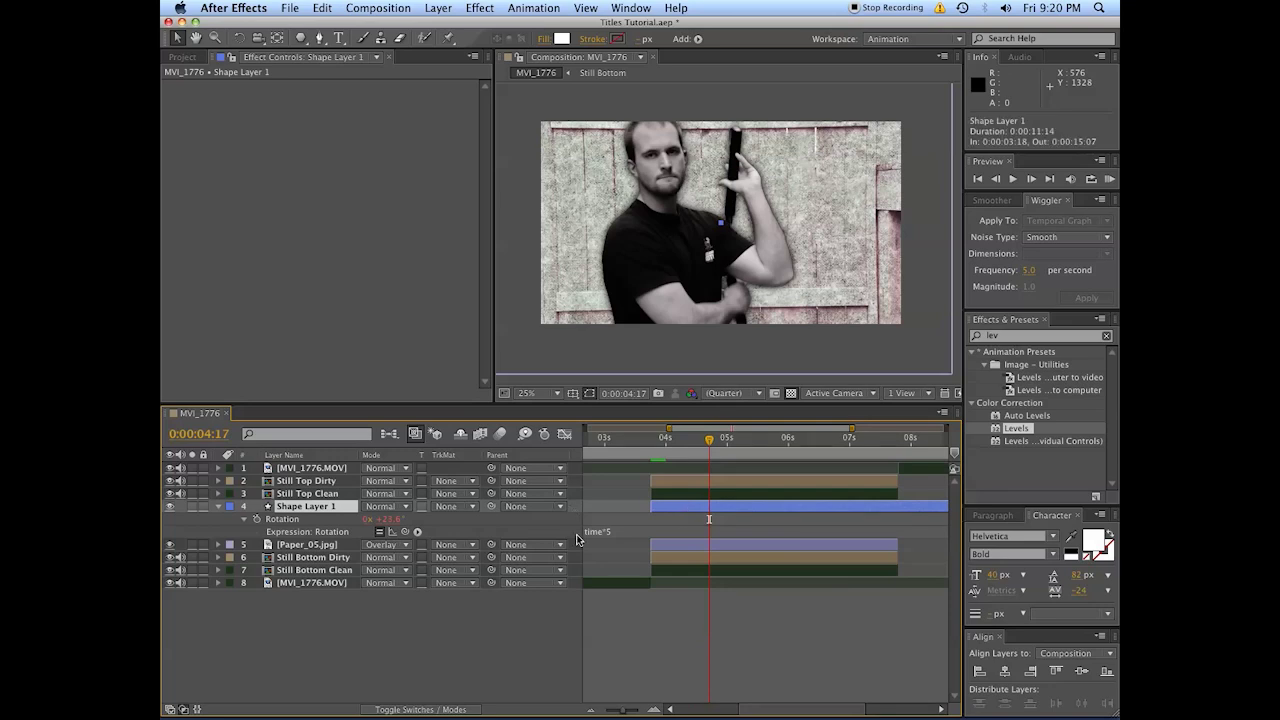
{"action": "left_click", "coordinate": [697, 516]}
{"action": "left_click", "coordinate": [695, 506]}
Centre the starburst on the man's chest and raise its final Scale keyframe to 176%
{"action": "key", "text": "shift+s"}
{"action": "left_click", "coordinate": [648, 442]}
{"action": "key", "text": "space"}
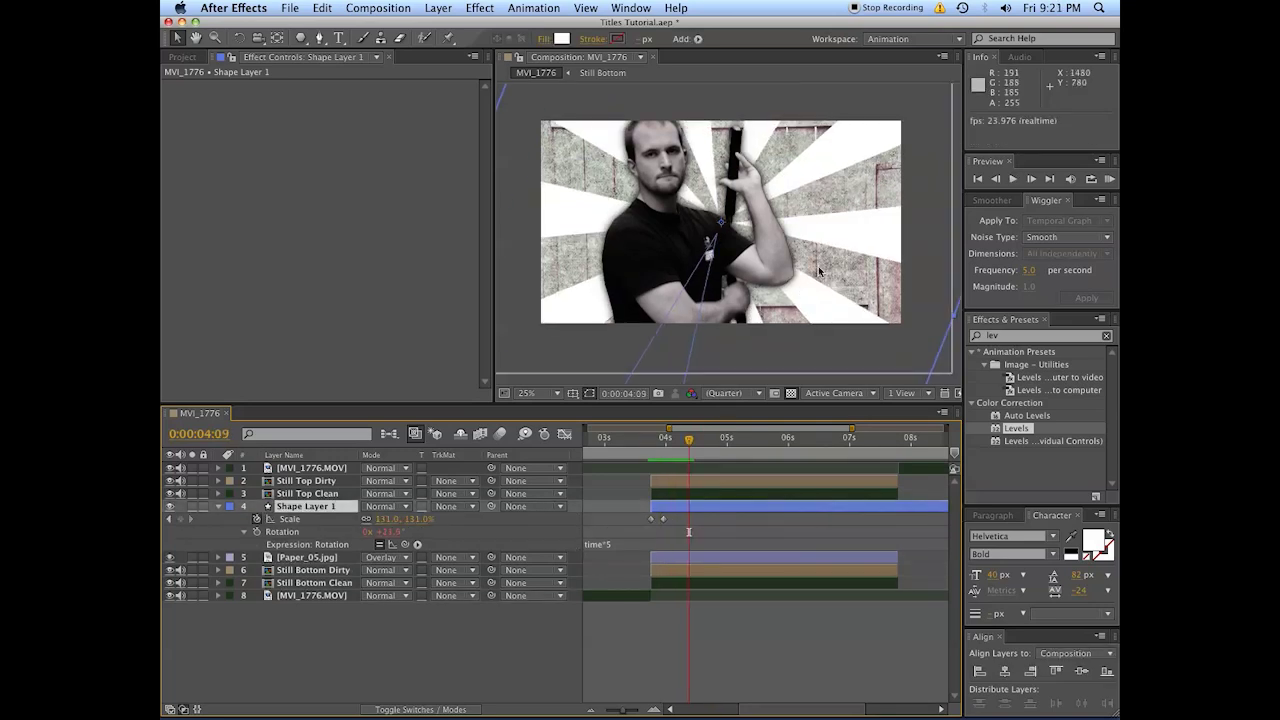
{"action": "left_click_drag", "start_coordinate": [804, 293], "coordinate": [755, 330]}
{"action": "left_click", "coordinate": [664, 447]}
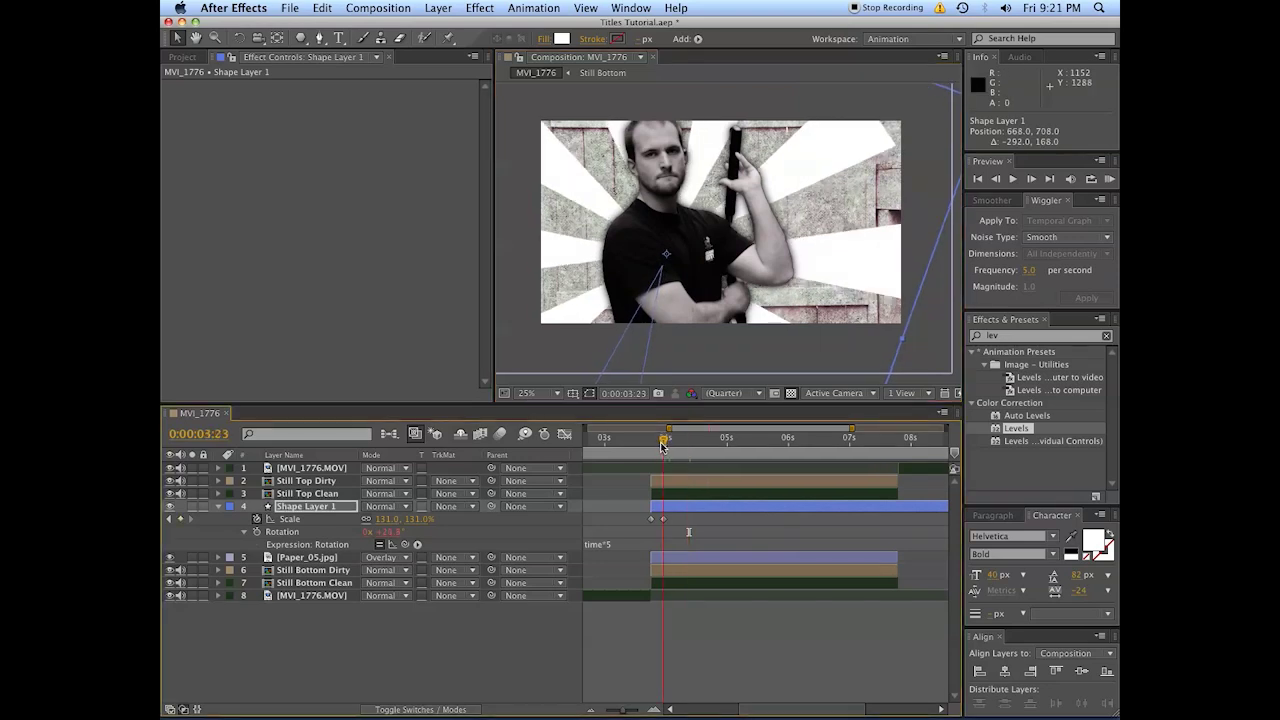
{"action": "left_click_drag", "start_coordinate": [786, 277], "coordinate": [793, 273]}
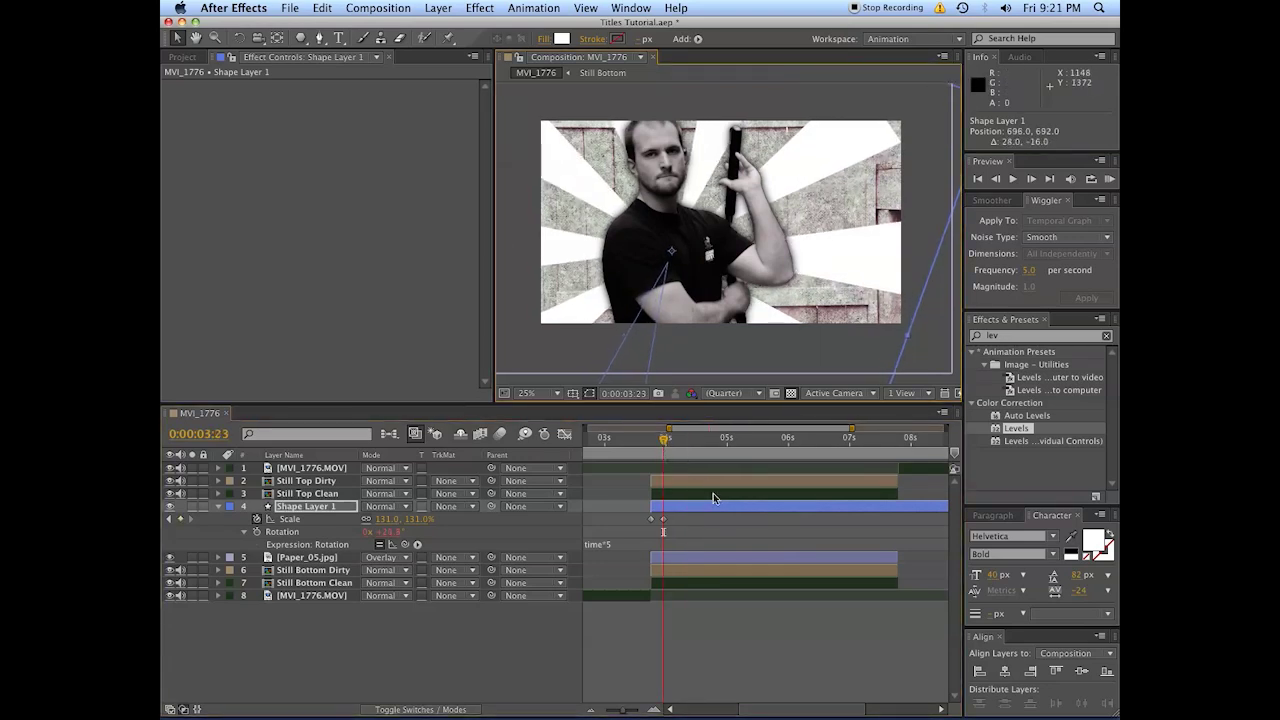
{"action": "left_click_drag", "start_coordinate": [418, 519], "coordinate": [443, 512]}
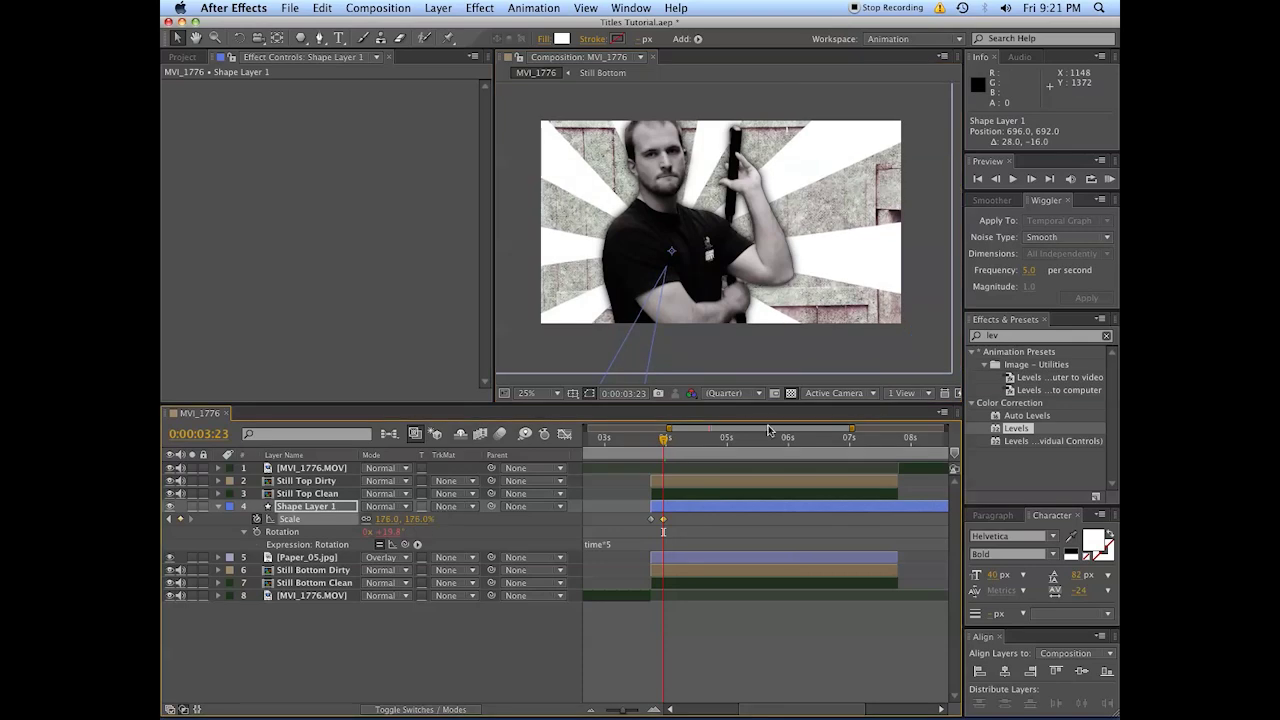
{"action": "left_click", "coordinate": [646, 442]}
{"action": "key", "text": "space"}
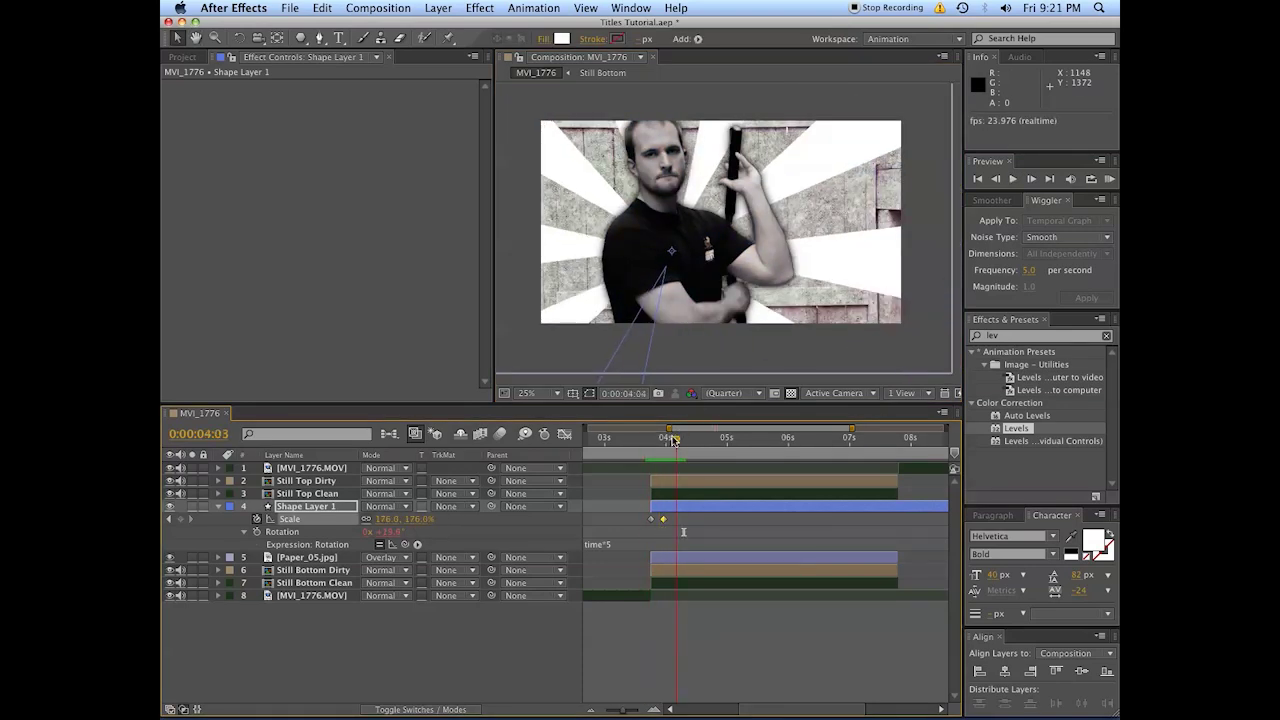
{"action": "left_click", "coordinate": [663, 437]}
{"action": "left_click_drag", "start_coordinate": [663, 437], "coordinate": [670, 437]}
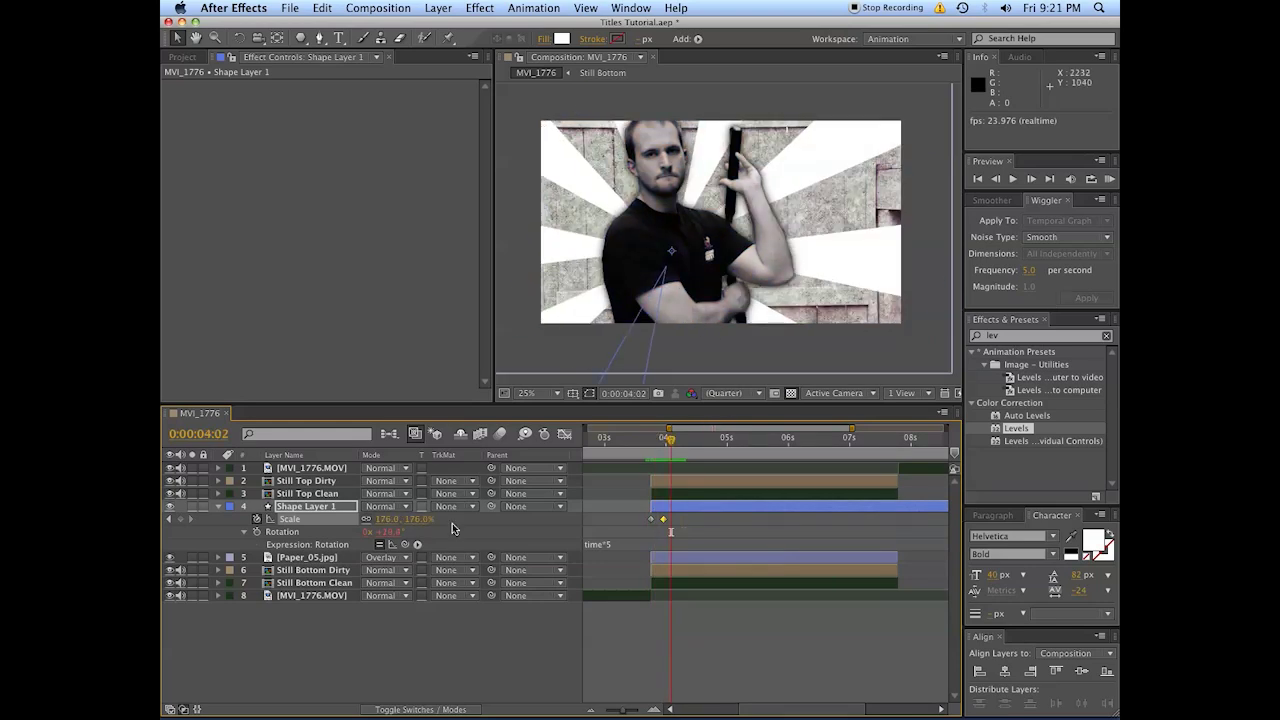
Set the starburst's blend mode to Color Burn and apply the Ramp effect
{"action": "left_click", "coordinate": [387, 508]}
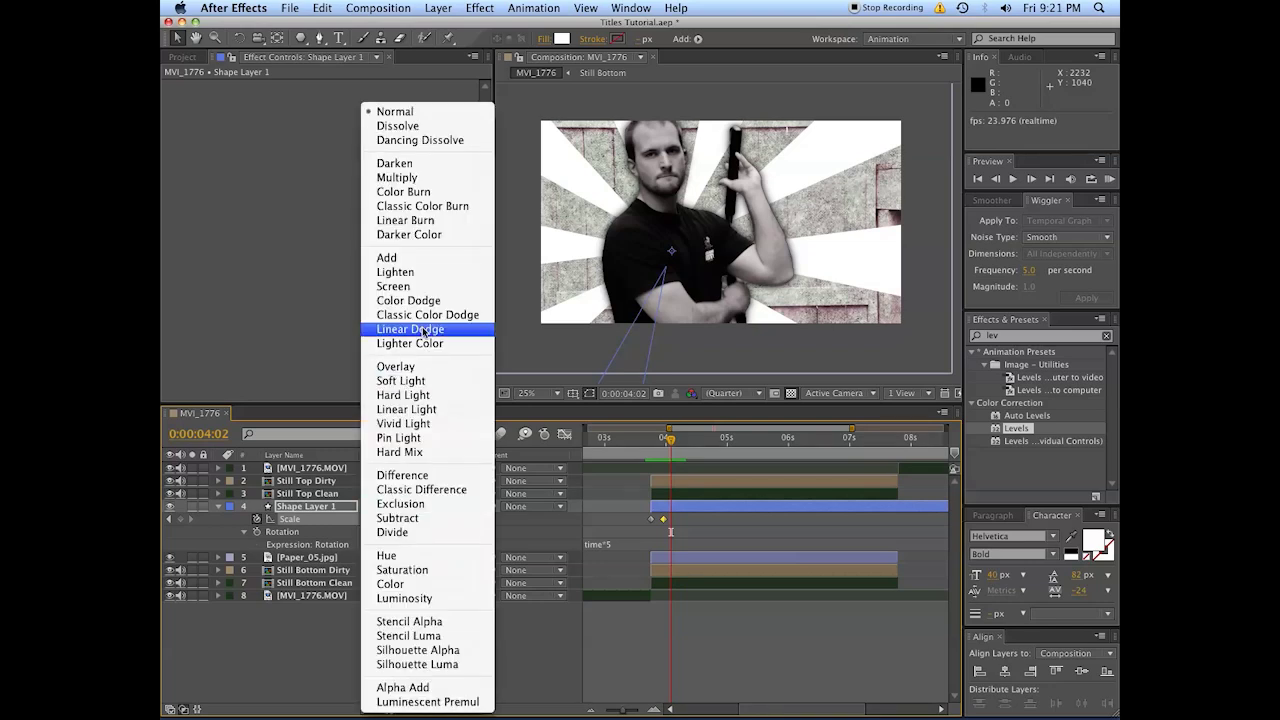
{"action": "left_click", "coordinate": [421, 193]}
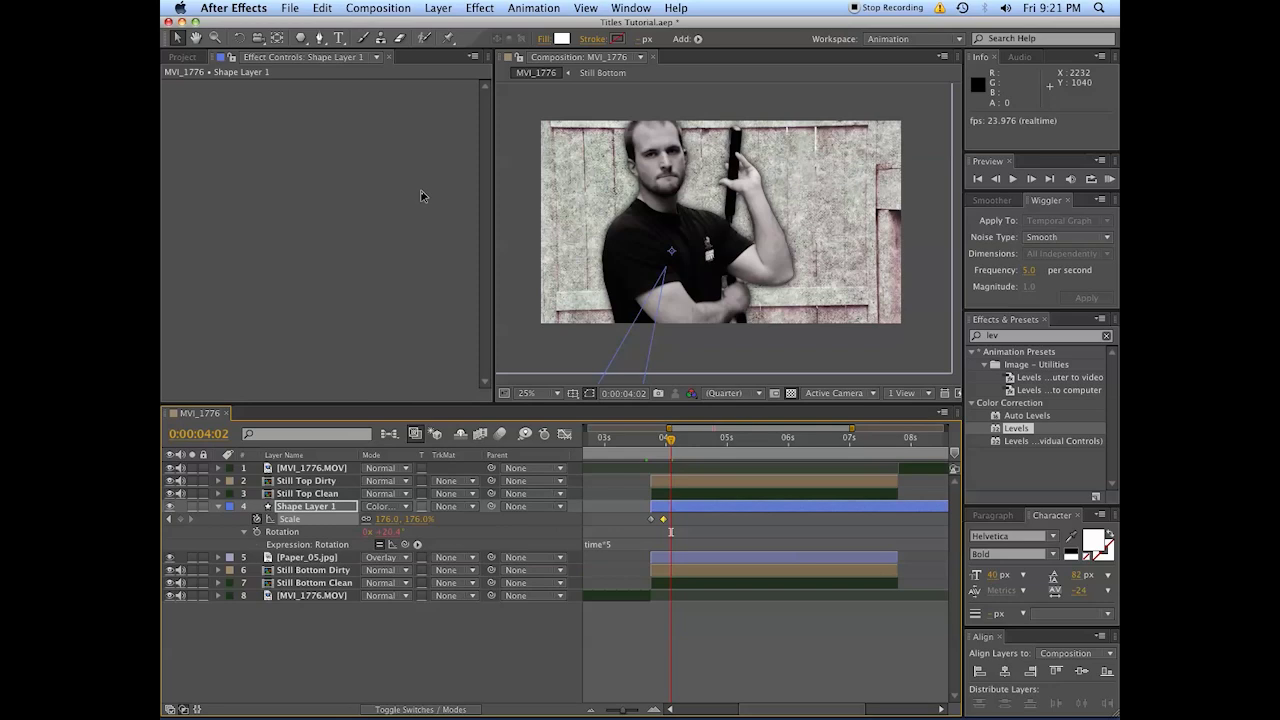
{"action": "left_click", "coordinate": [1031, 334]}
{"action": "type", "text": "grad"}
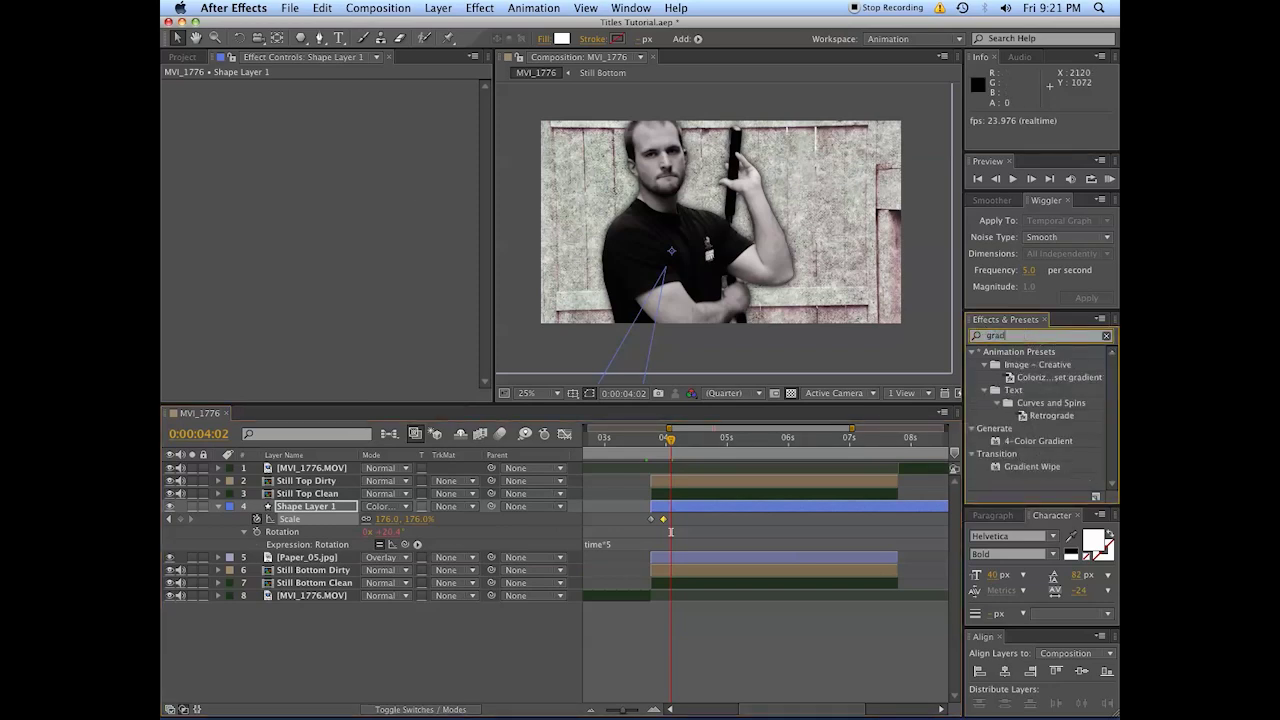
{"action": "type", "text": "i"}
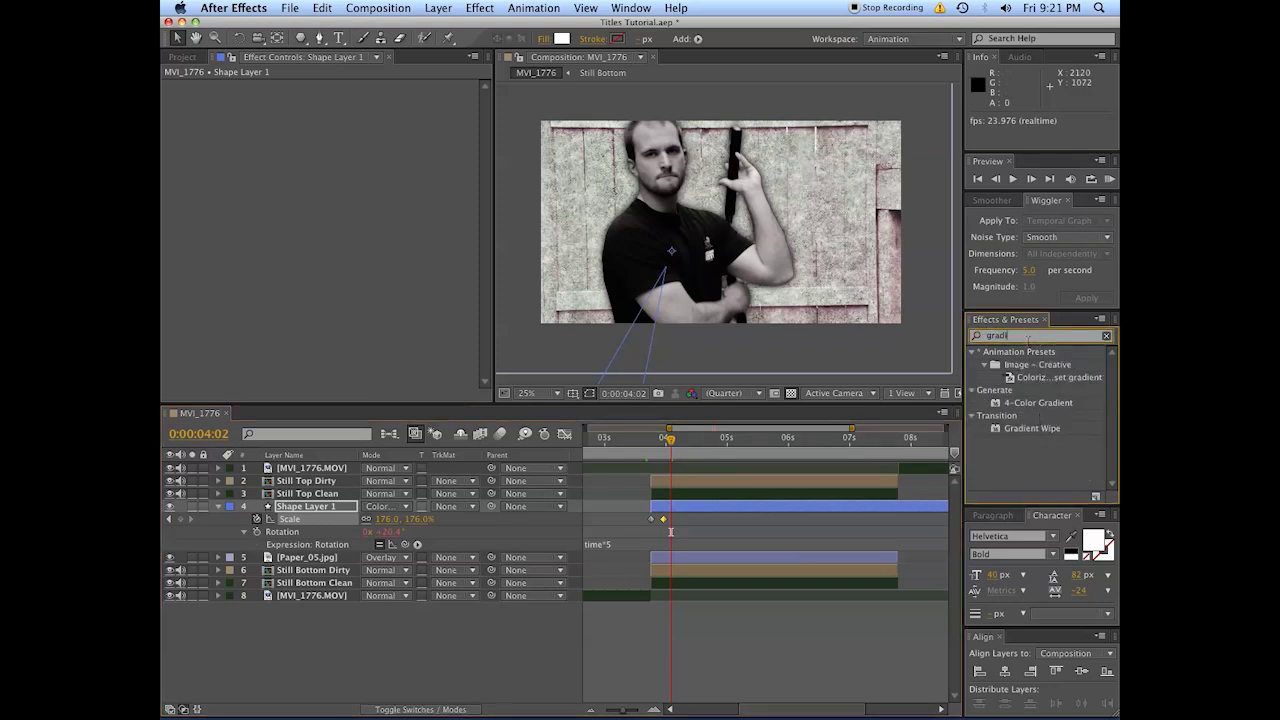
{"action": "double_click", "coordinate": [1028, 336]}
{"action": "type", "text": "ramp"}
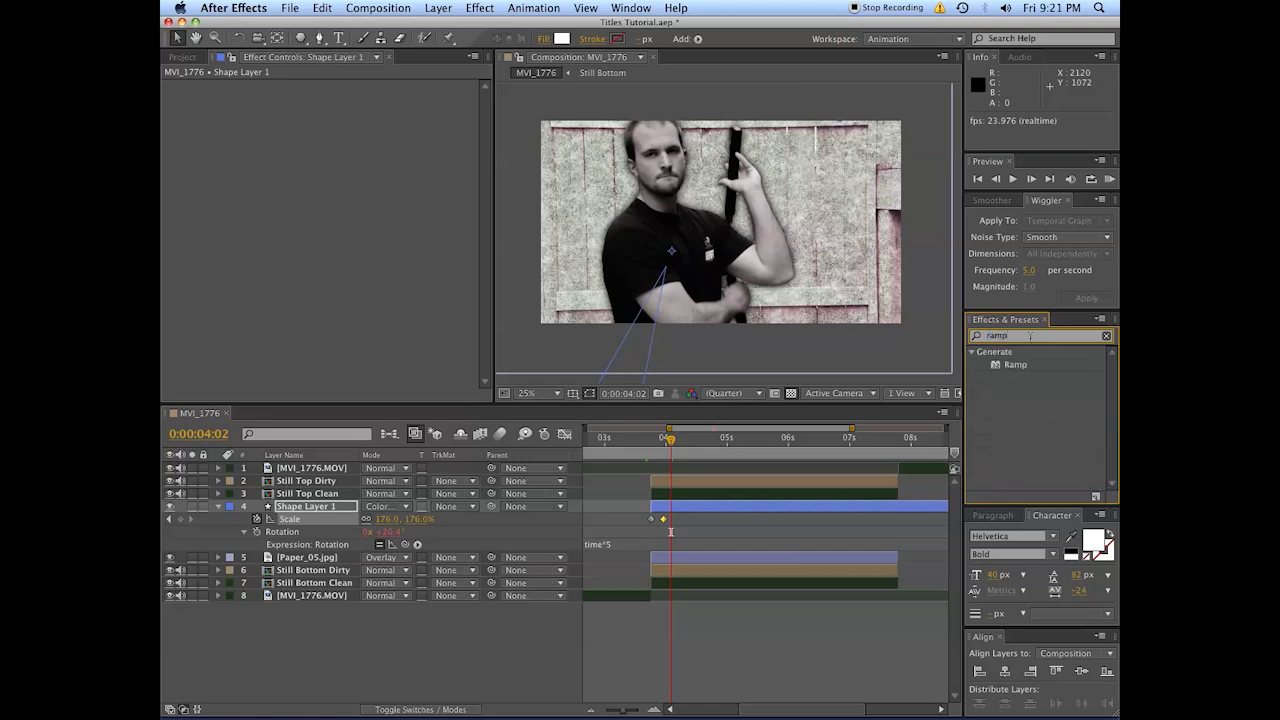
{"action": "double_click", "coordinate": [1024, 366]}
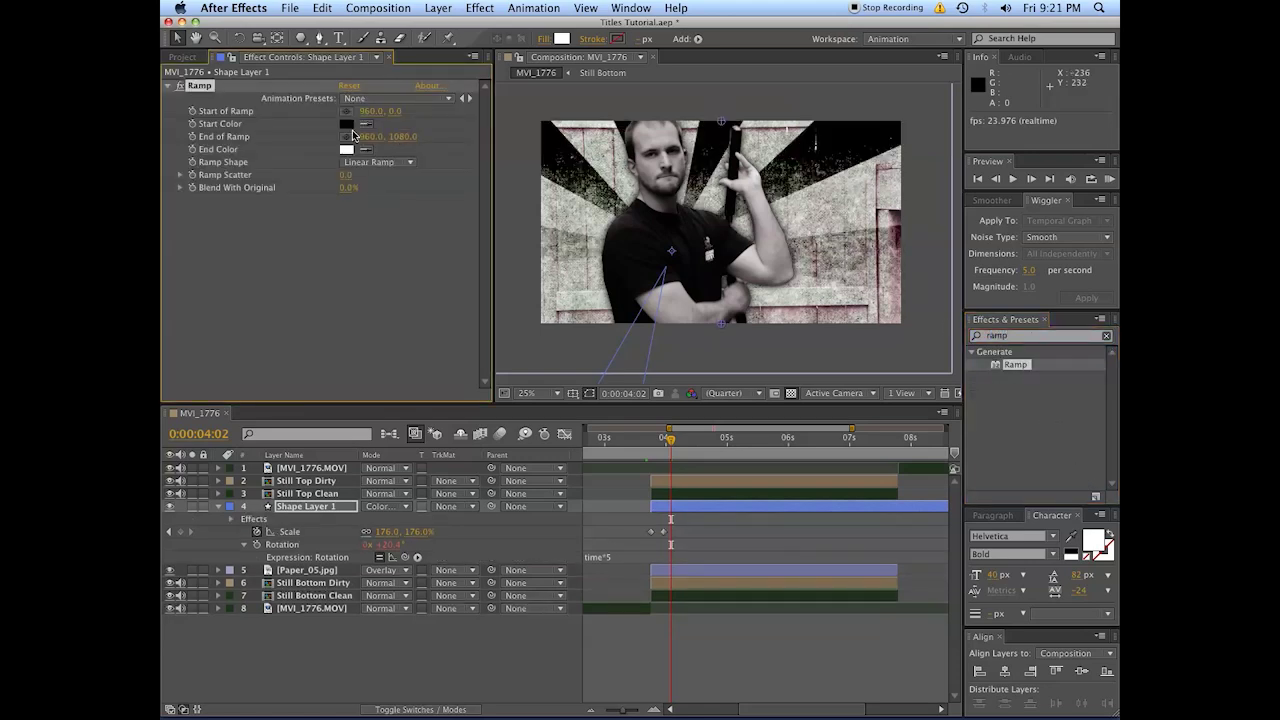
Make the Ramp radial, black at 696, 696 fading to white at 1852, 508
{"action": "left_click", "coordinate": [347, 111]}
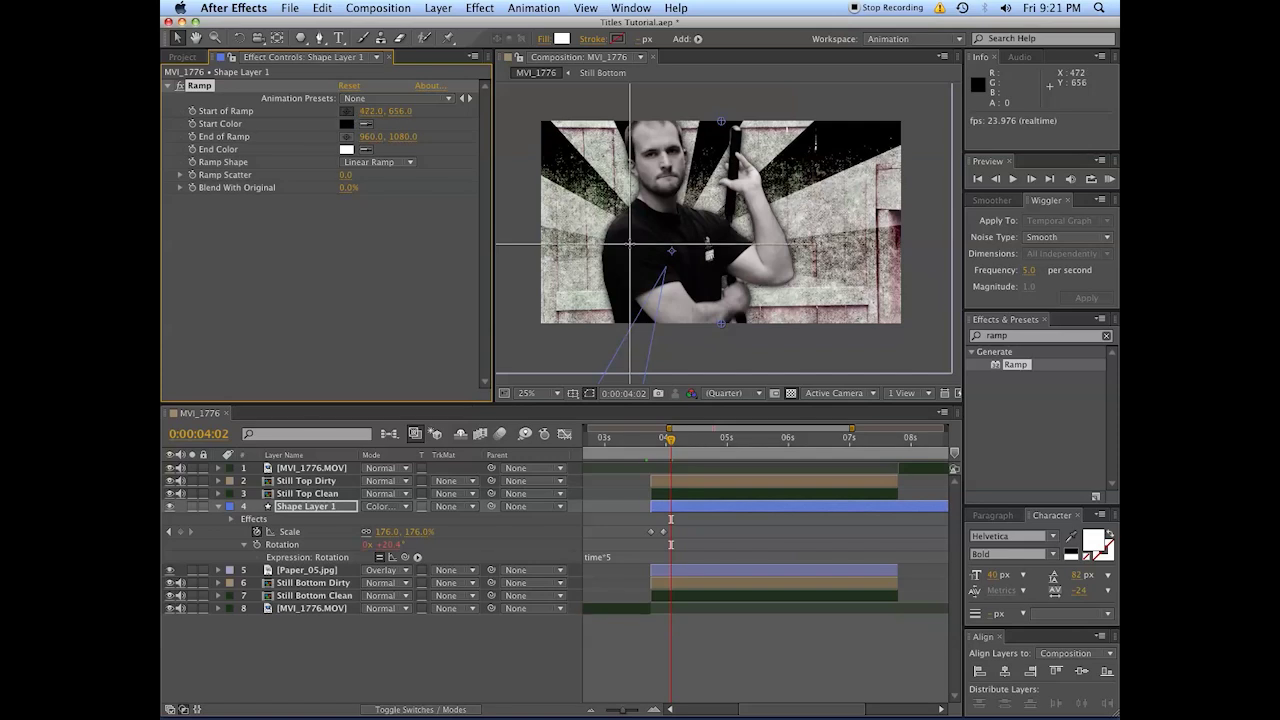
{"action": "left_click", "coordinate": [672, 255]}
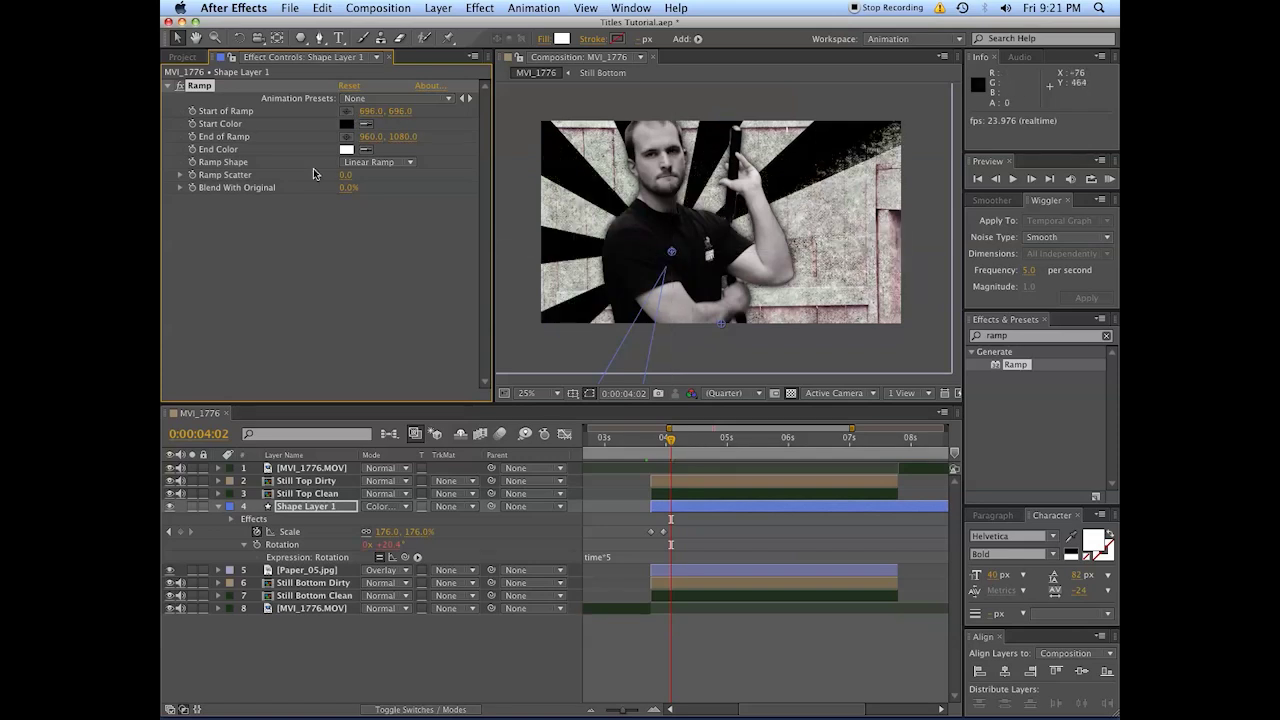
{"action": "left_click", "coordinate": [347, 136]}
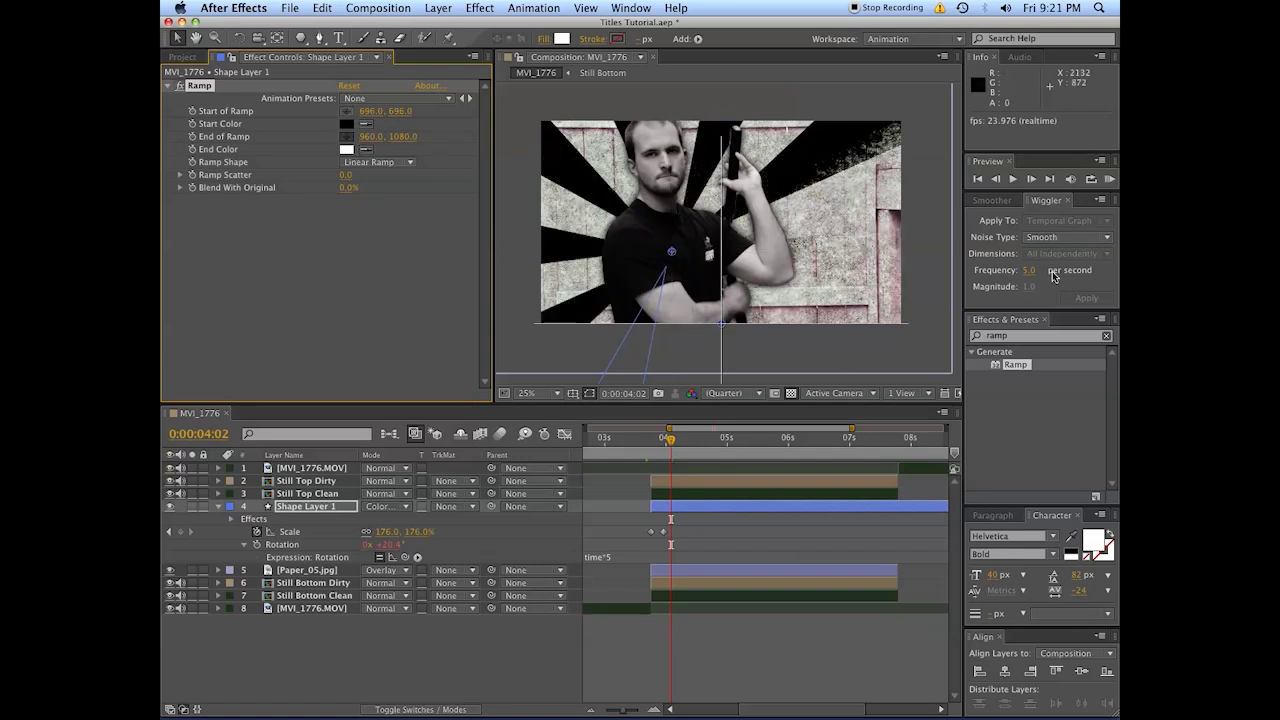
{"action": "left_click", "coordinate": [884, 157]}
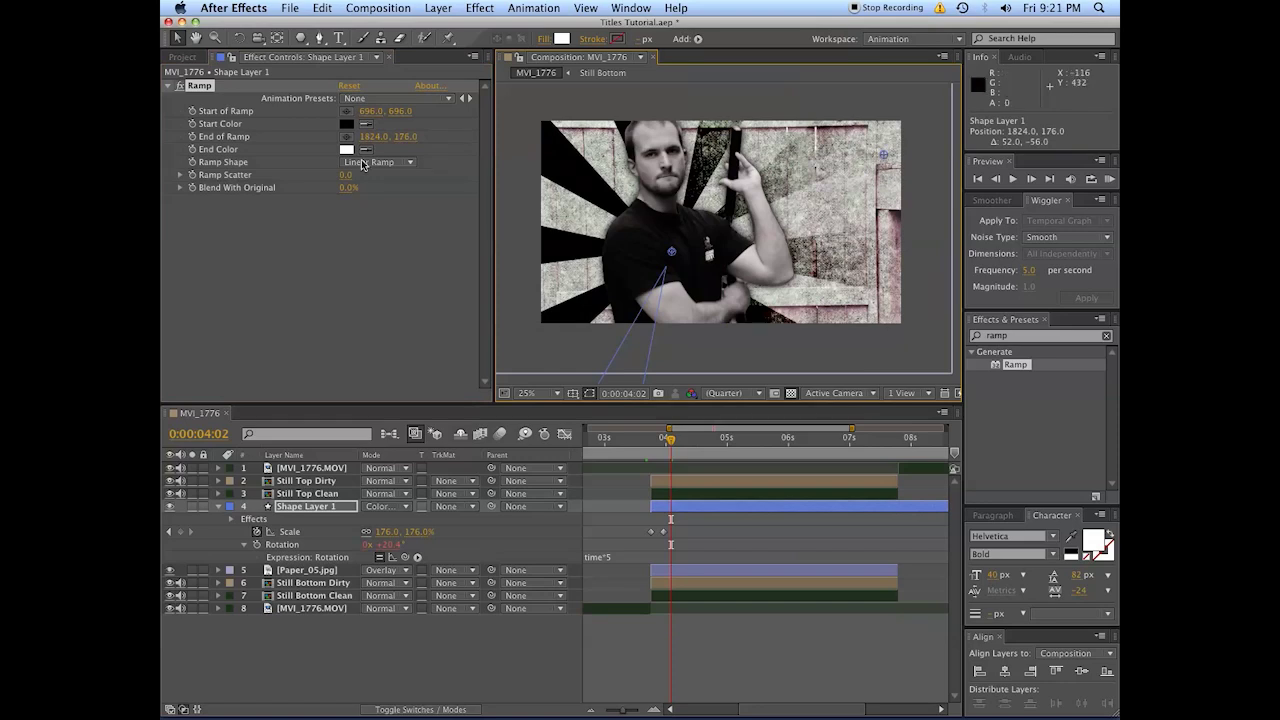
{"action": "left_click", "coordinate": [362, 162]}
{"action": "left_click", "coordinate": [378, 196]}
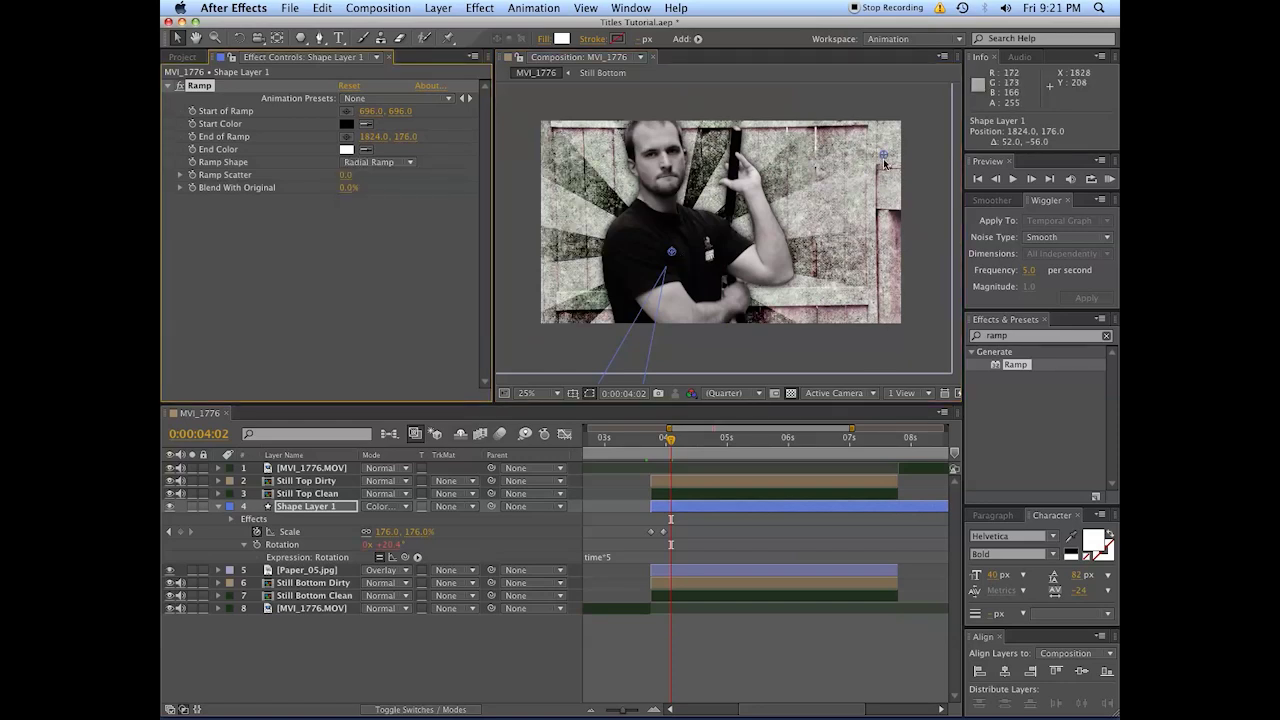
{"action": "left_click_drag", "start_coordinate": [884, 157], "coordinate": [888, 217]}
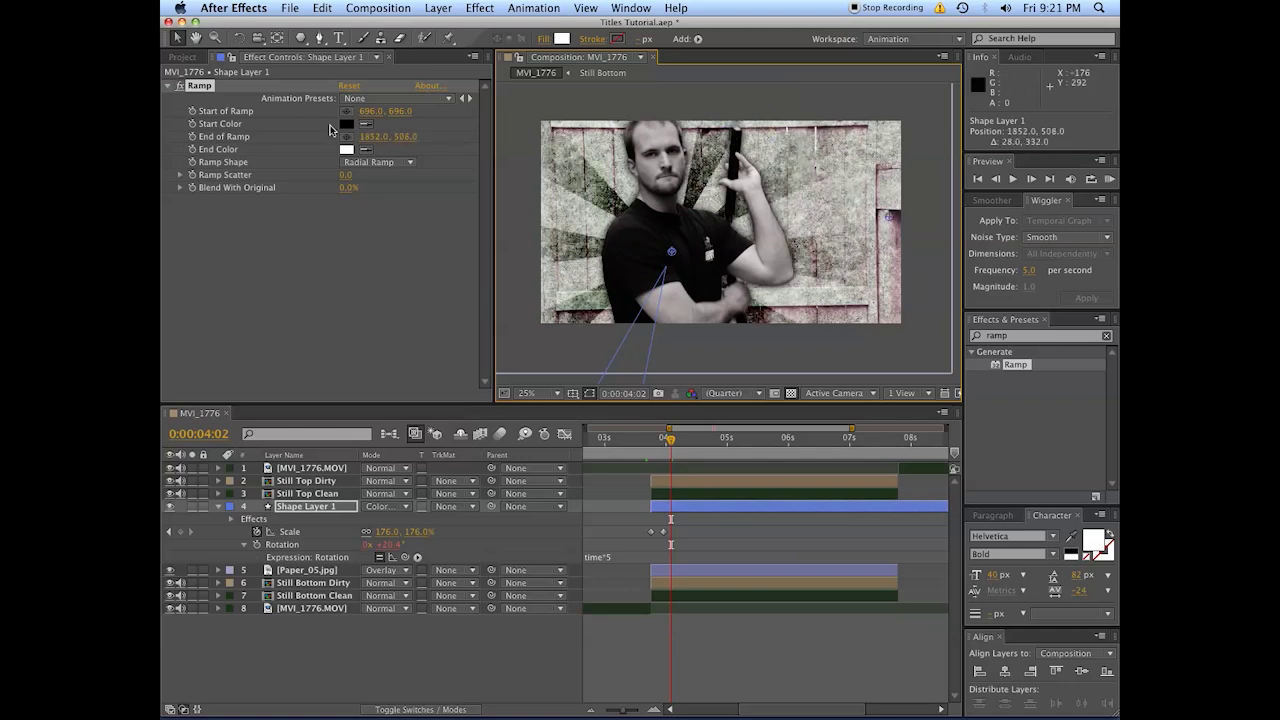
Add Fractal Noise to the starburst with Contrast 300 and Lighten blending mode
{"action": "left_click", "coordinate": [1012, 336]}
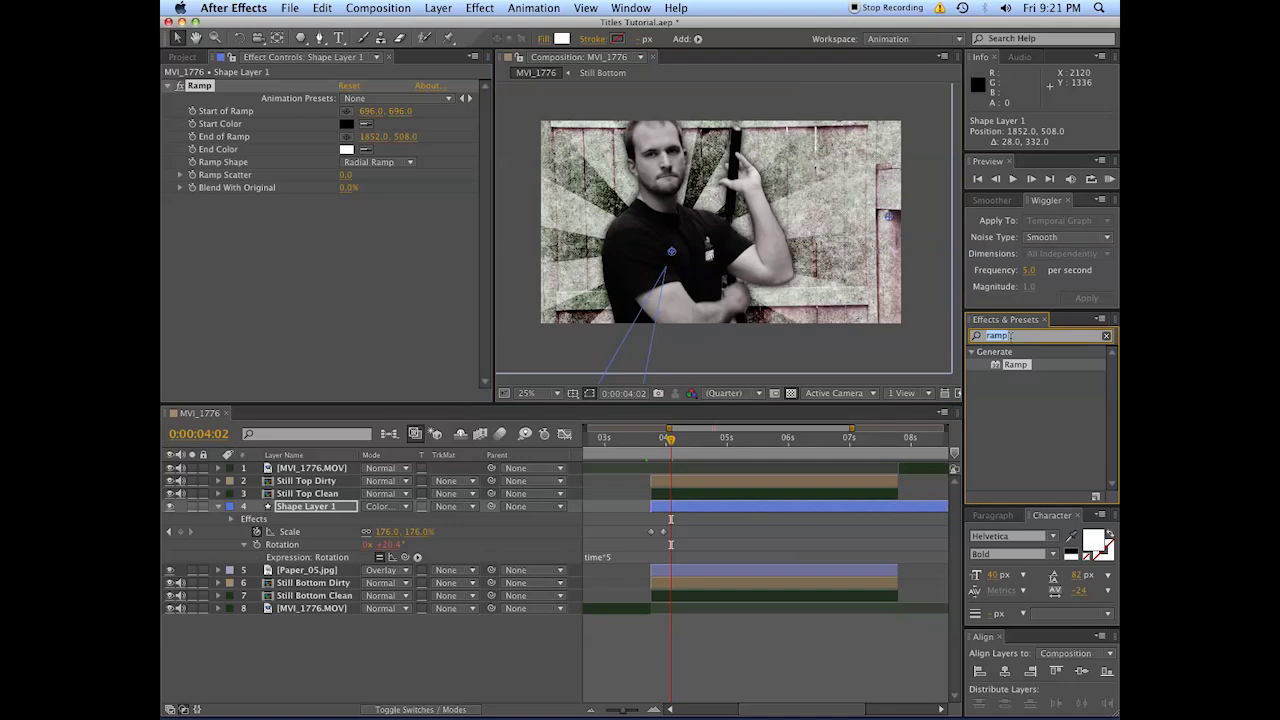
{"action": "type", "text": "fracta"}
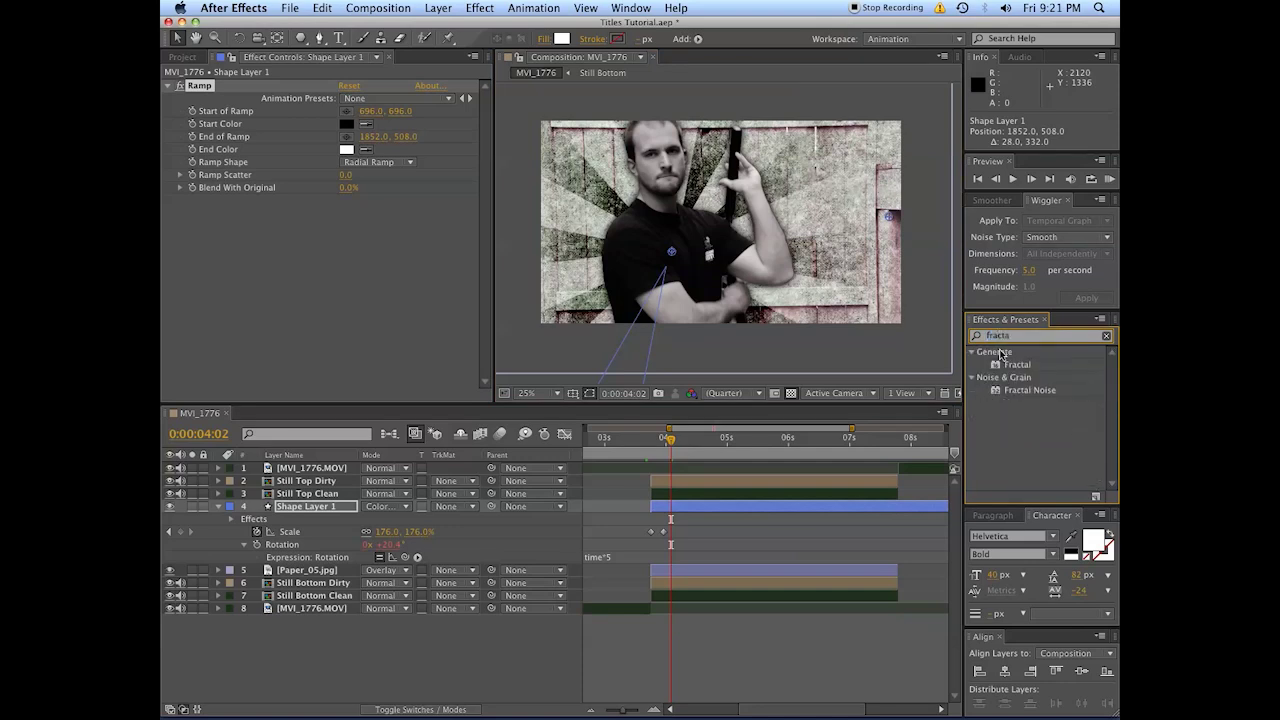
{"action": "double_click", "coordinate": [1034, 396]}
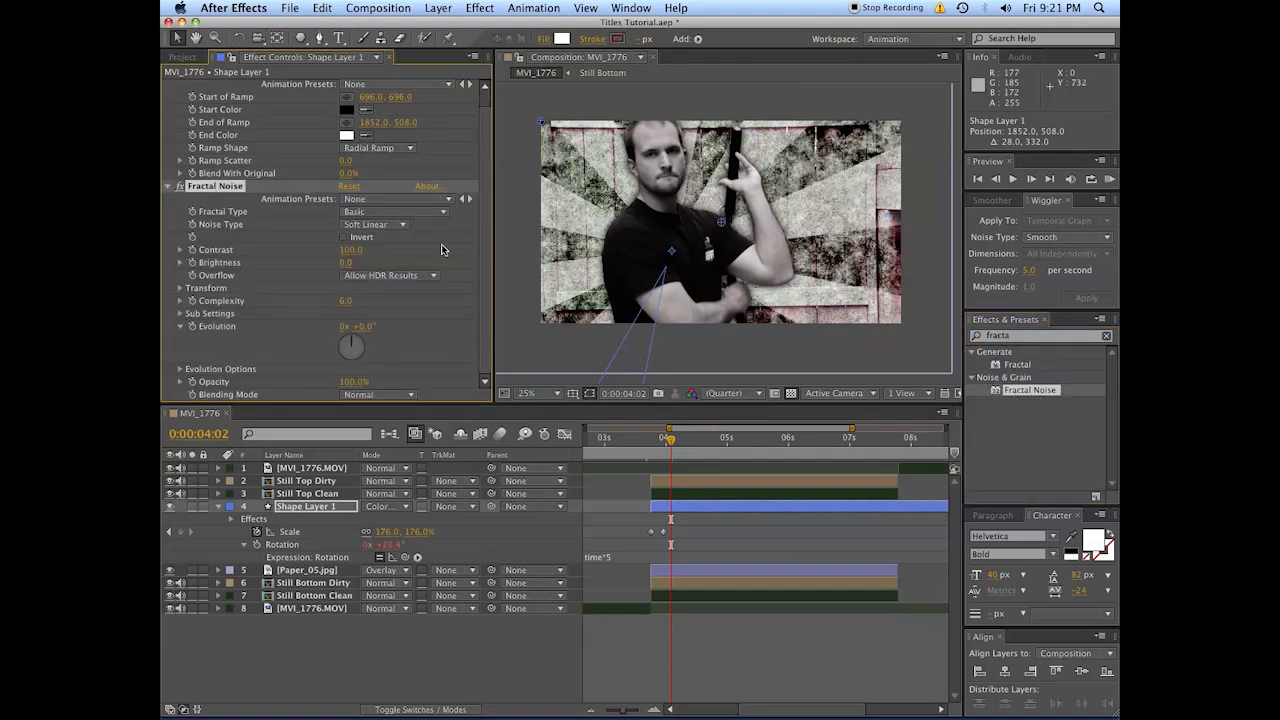
{"action": "left_click", "coordinate": [356, 250]}
{"action": "type", "text": "300"}
{"action": "key", "text": "Return"}
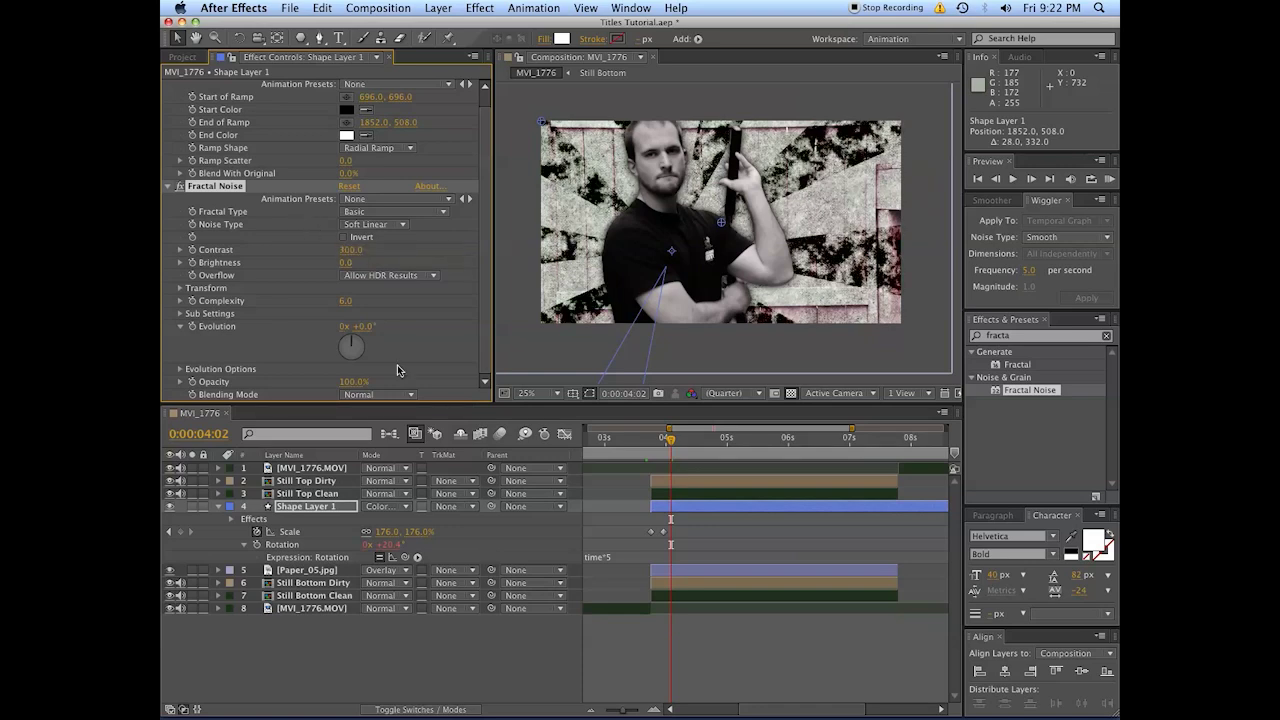
{"action": "left_click", "coordinate": [380, 396]}
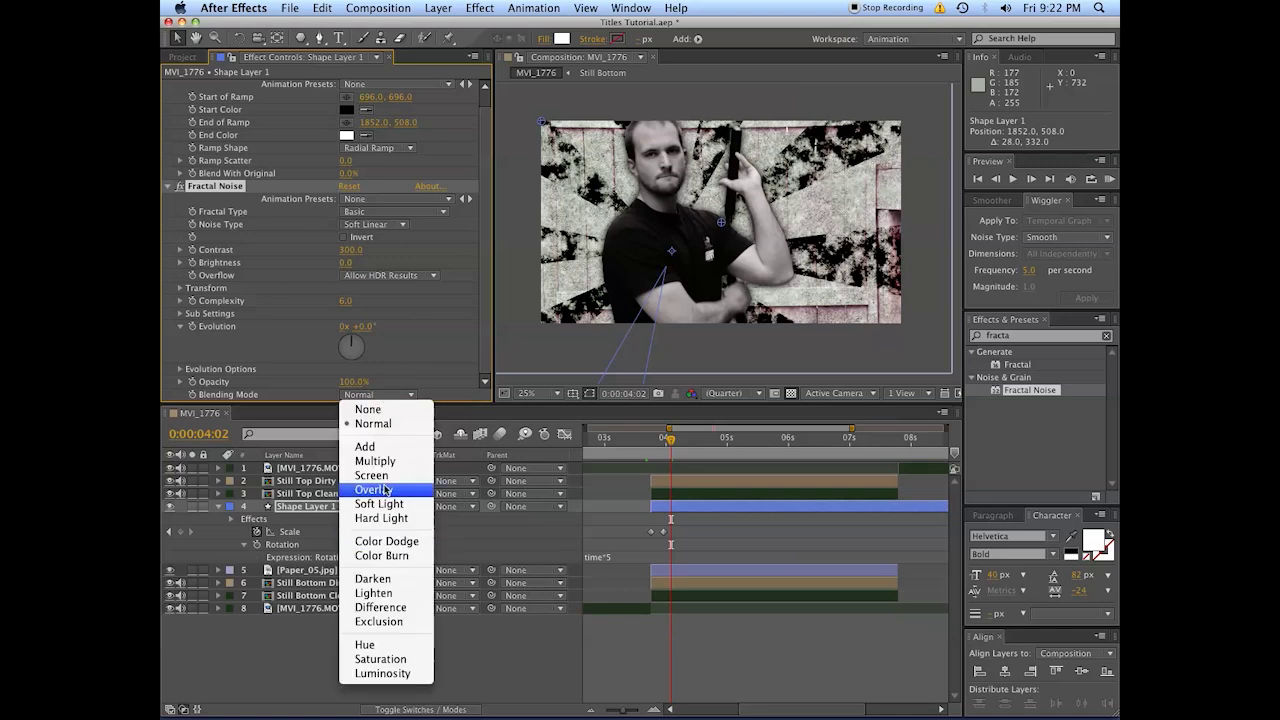
{"action": "left_click", "coordinate": [379, 598]}
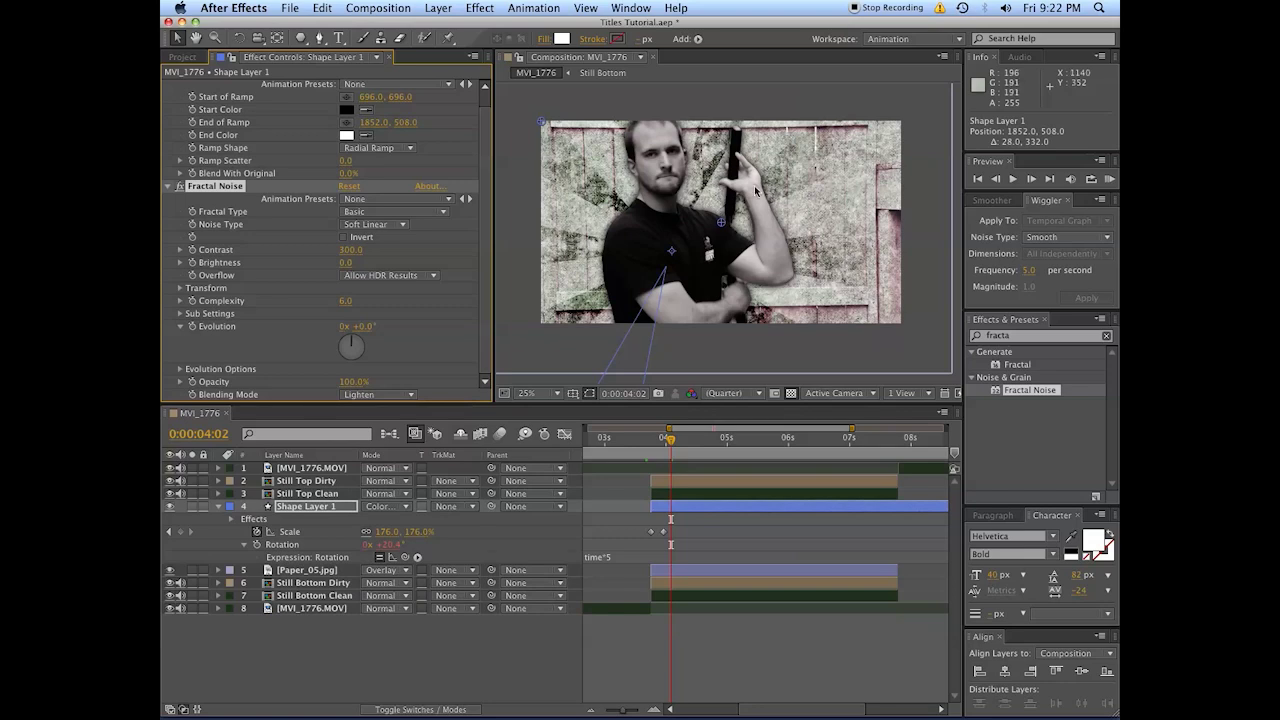
{"action": "left_click", "coordinate": [163, 190]}
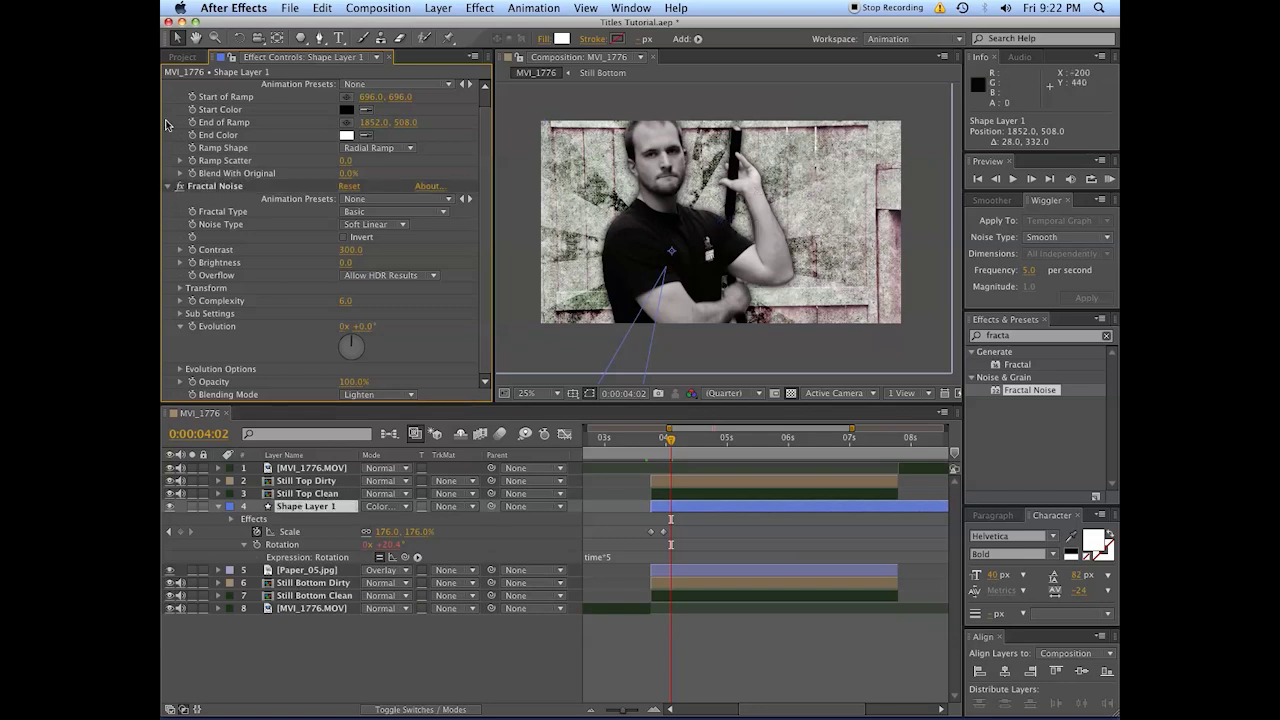
{"action": "scroll", "coordinate": [173, 93], "scroll_direction": "up", "scroll_amount": 1}
{"action": "left_click", "coordinate": [167, 87]}
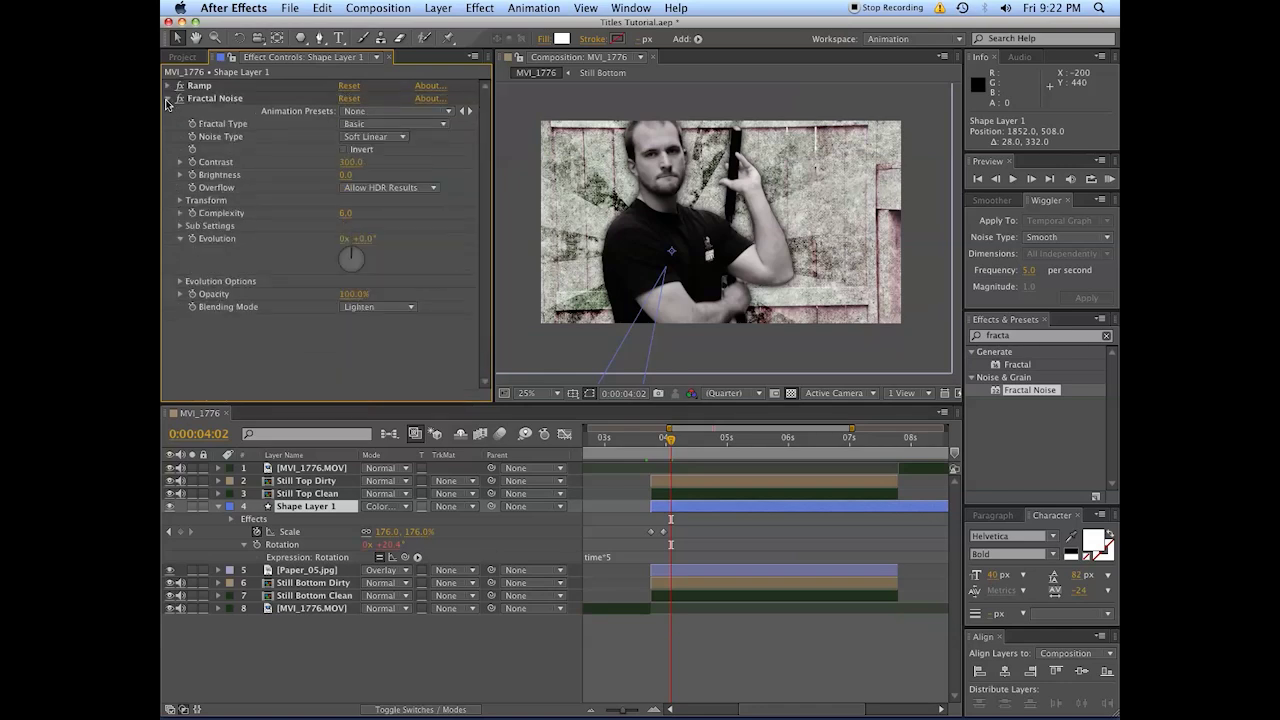
Apply Stylize > Roughen Edges to Shape Layer 1, below Ramp and Fractal Noise
{"action": "left_click", "coordinate": [999, 337]}
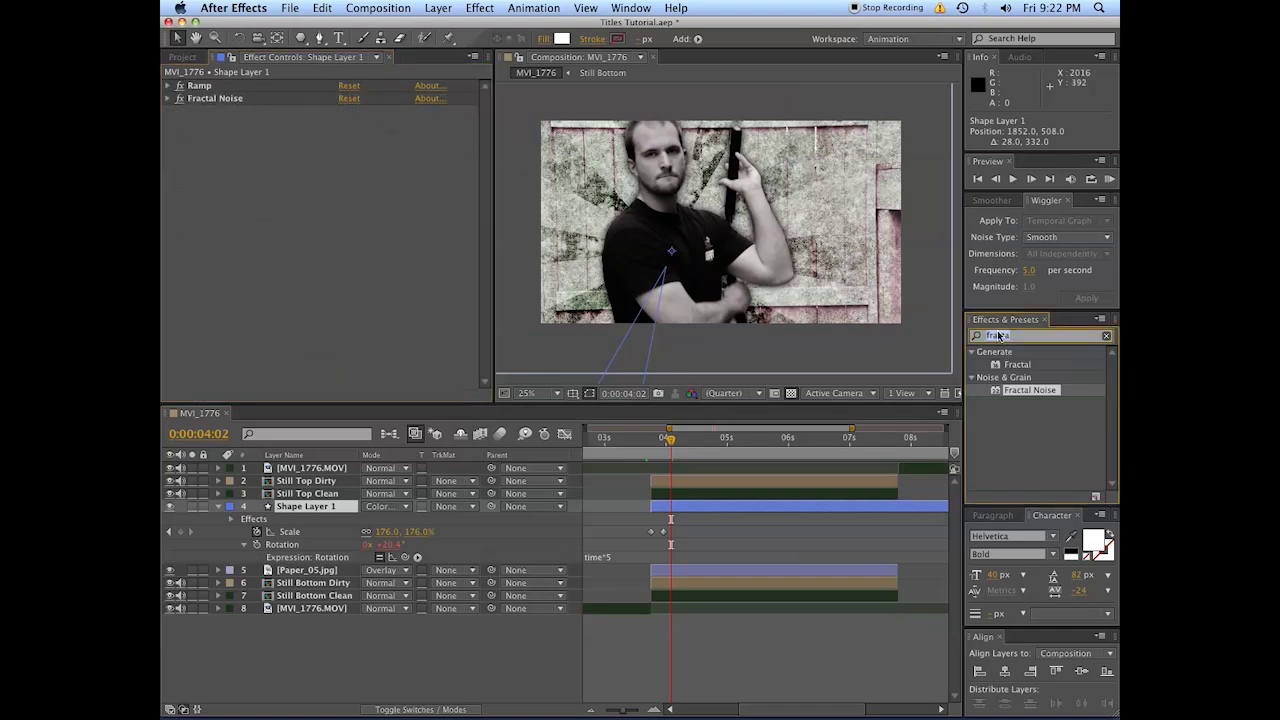
{"action": "type", "text": "rought"}
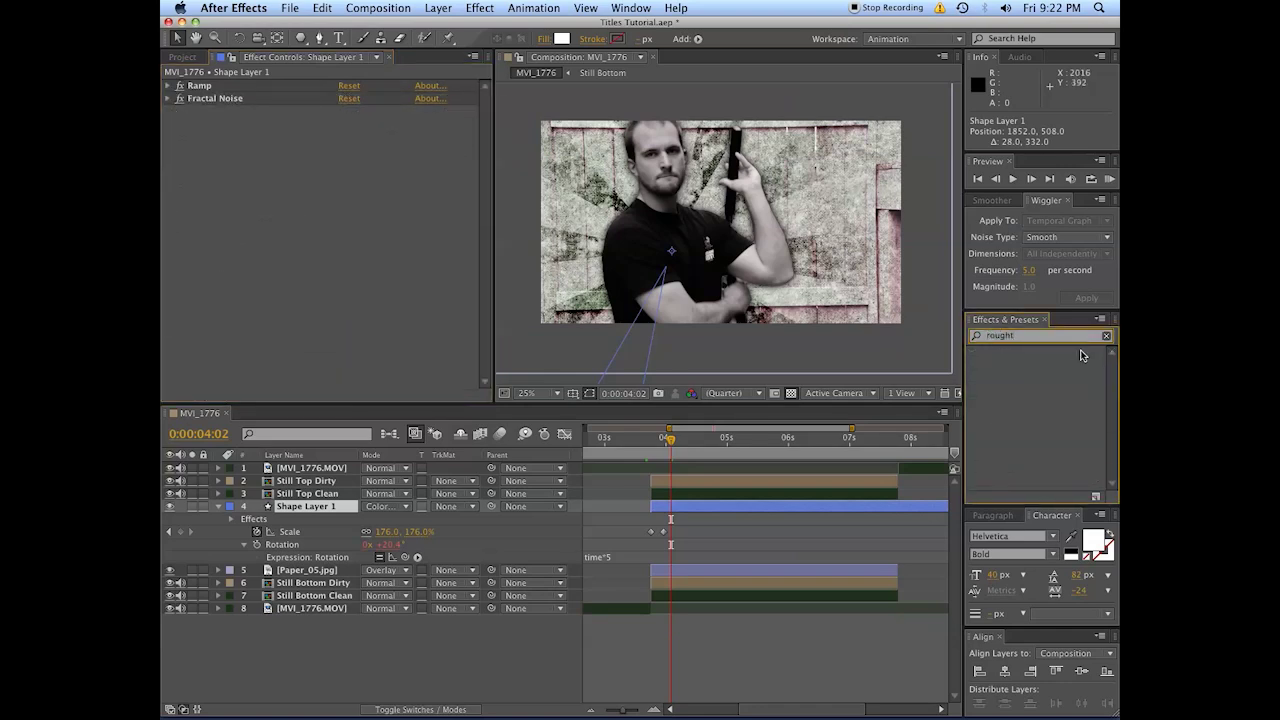
{"action": "key", "text": "BackSpace"}
{"action": "double_click", "coordinate": [1035, 364]}
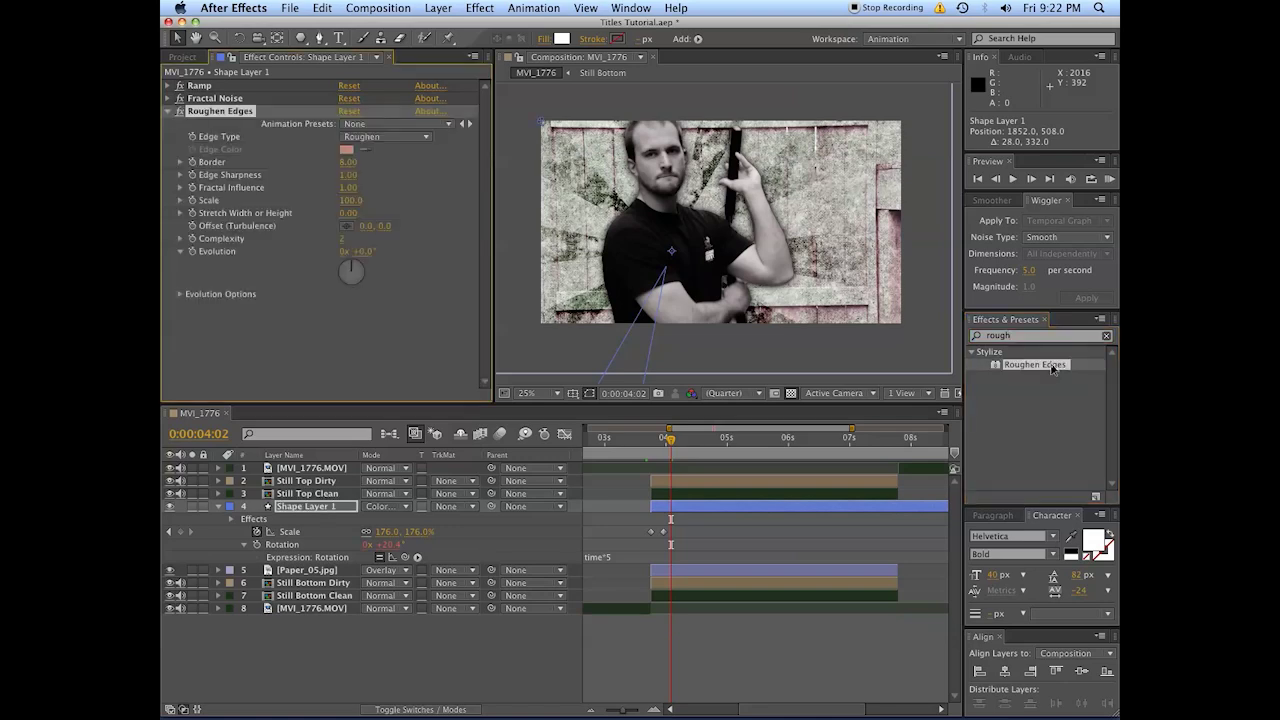
{"action": "left_click", "coordinate": [167, 111]}
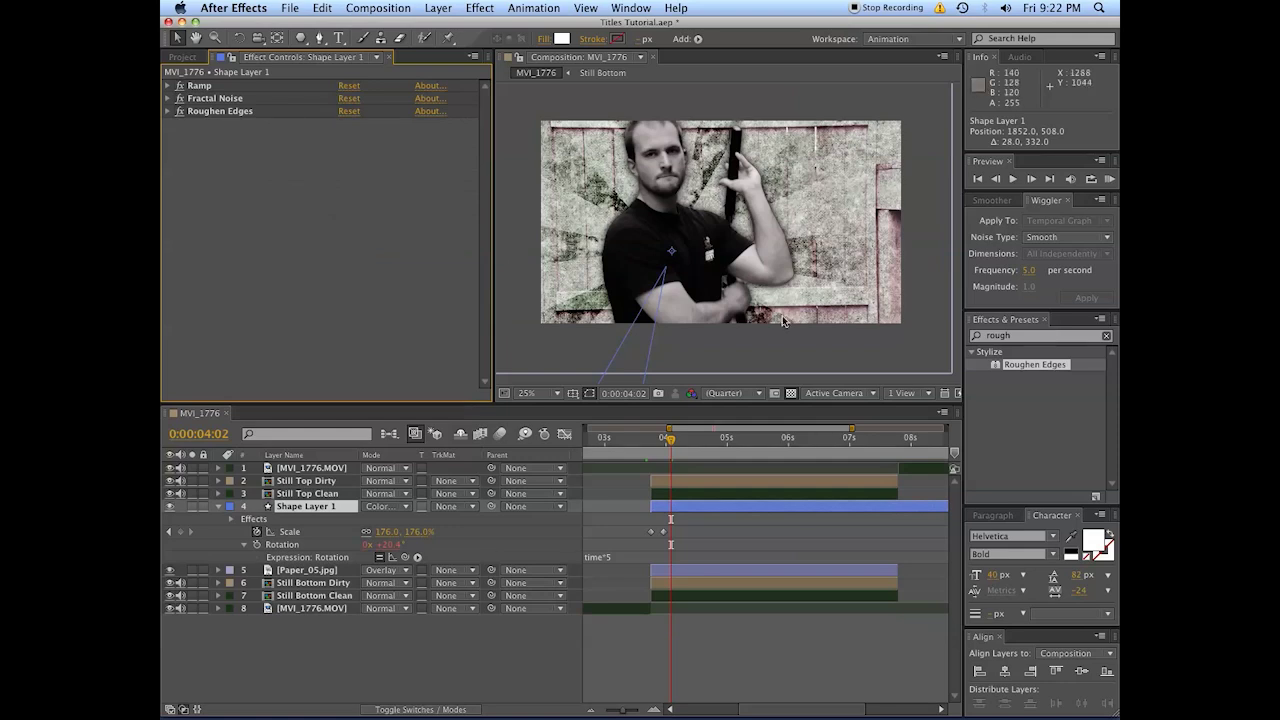
{"action": "left_click", "coordinate": [991, 334]}
Apply Curves to Shape Layer 1, raising the RGB master curve and the Red channel curve
{"action": "type", "text": "curve"}
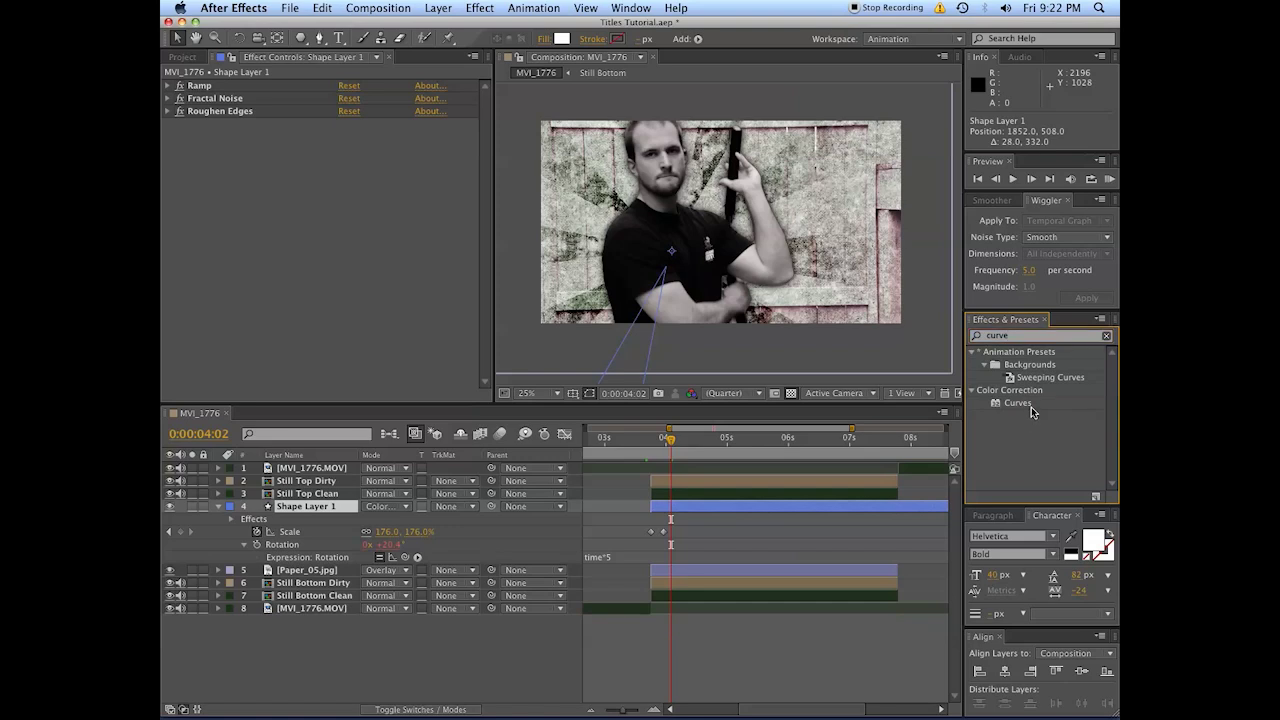
{"action": "double_click", "coordinate": [1031, 404]}
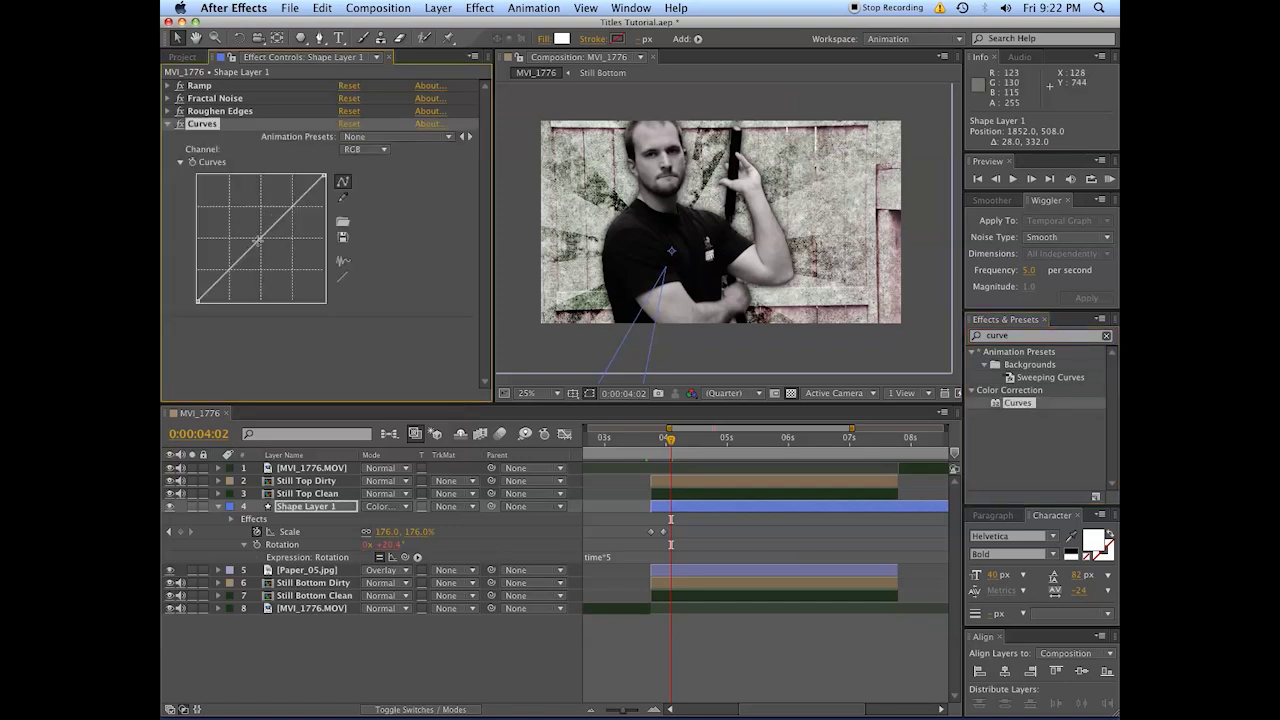
{"action": "mouse_move", "coordinate": [257, 240]}
{"action": "left_mouse_down"}
{"action": "mouse_move", "coordinate": [248, 226]}
{"action": "mouse_move", "coordinate": [255, 246]}
{"action": "left_mouse_up"}
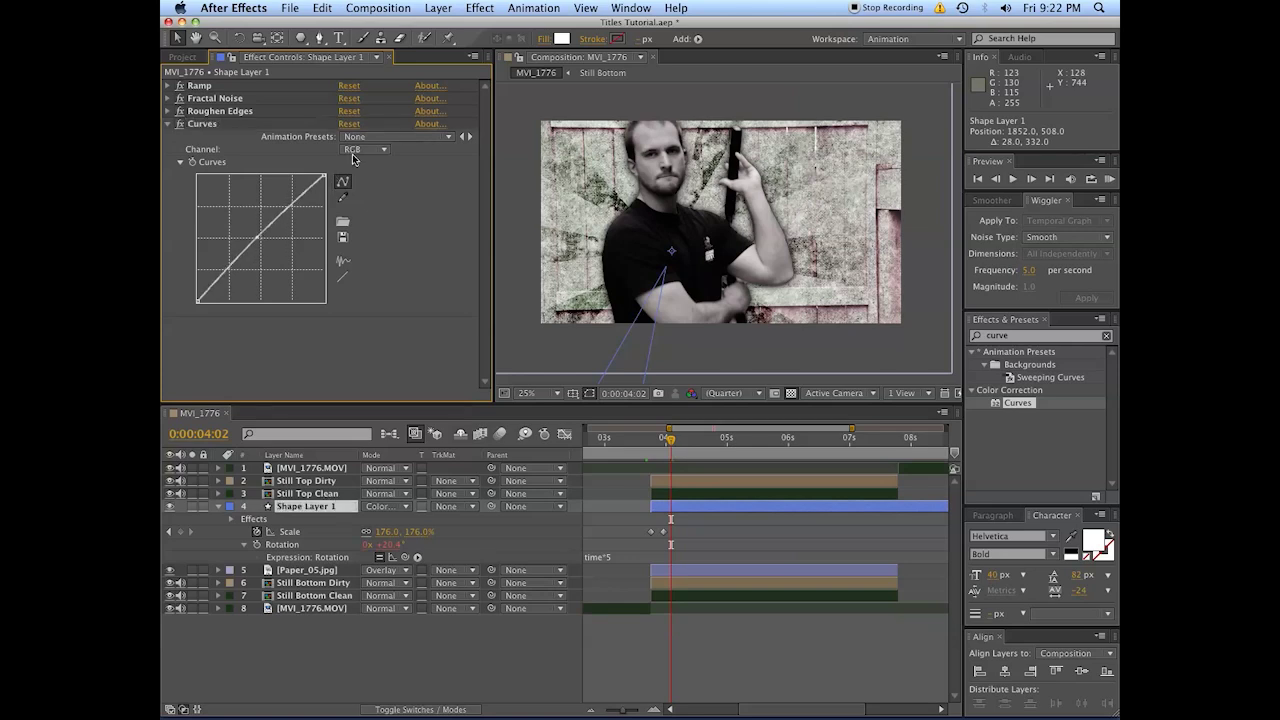
{"action": "left_click", "coordinate": [352, 150]}
{"action": "left_click", "coordinate": [368, 176]}
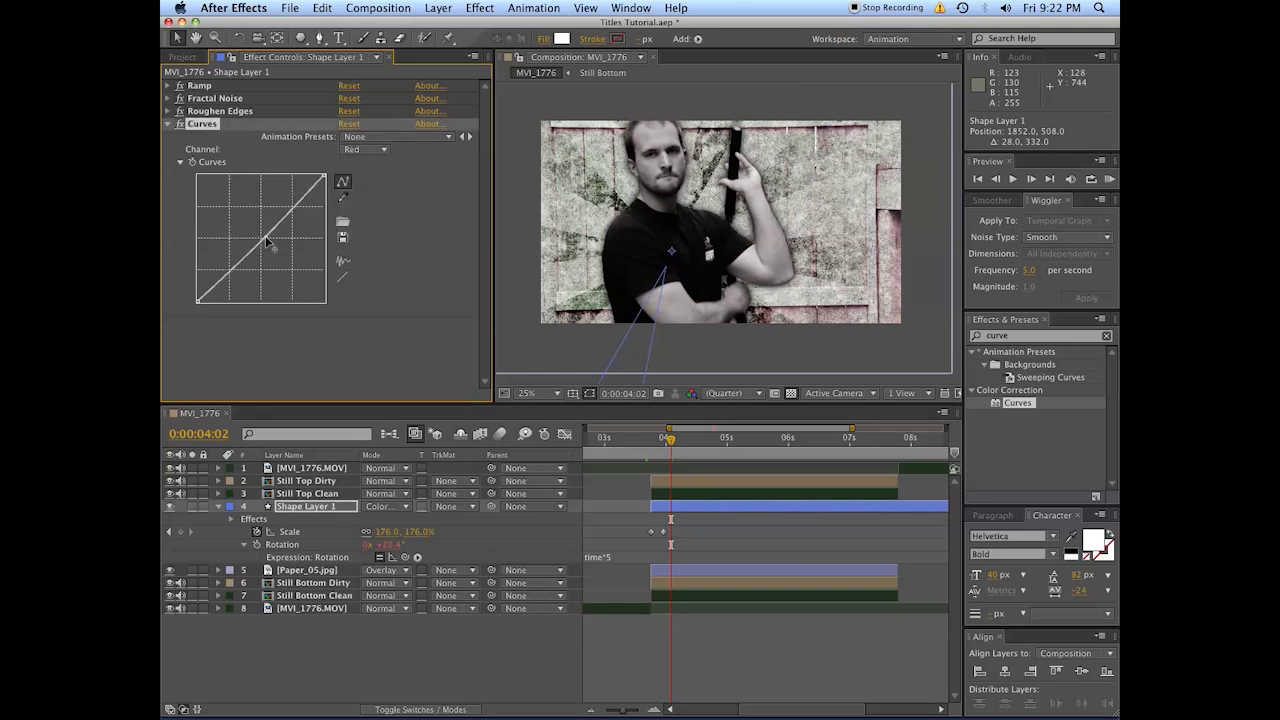
{"action": "left_click_drag", "start_coordinate": [267, 242], "coordinate": [256, 225]}
Enlarge the viewer, preview the Curves result, and collapse the Curves settings
{"action": "key", "text": "period"}
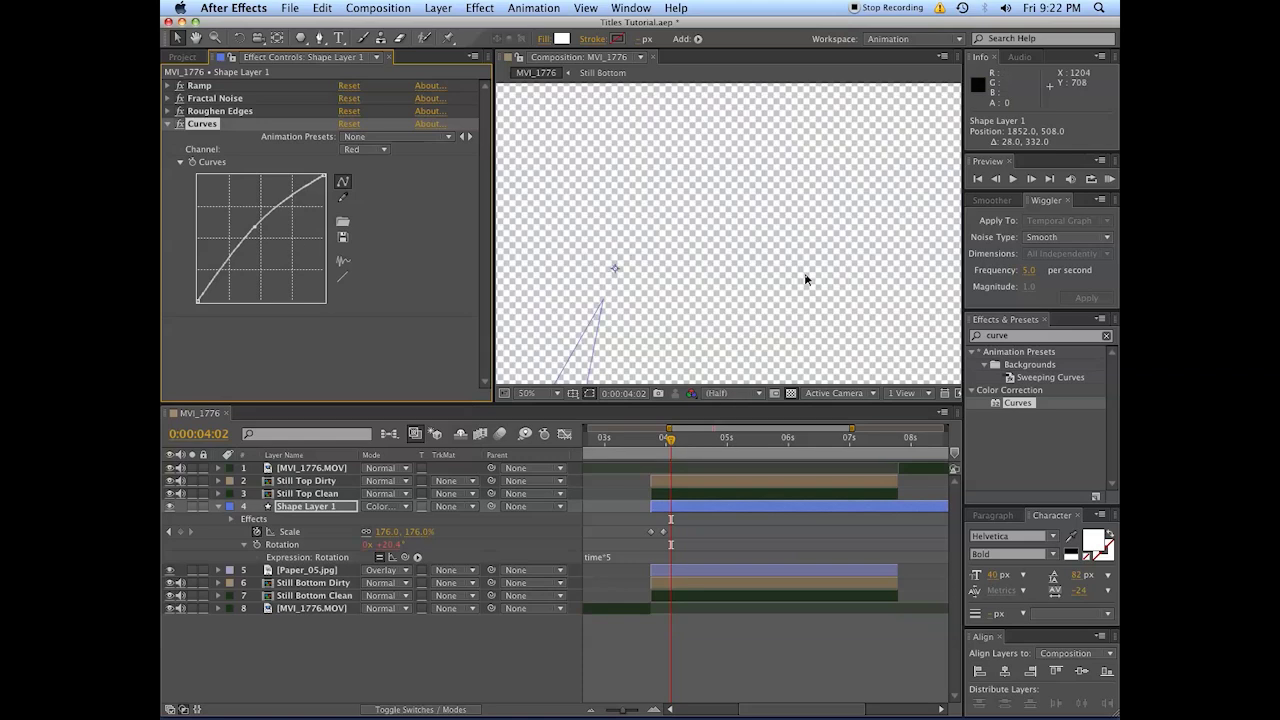
{"action": "key", "text": "space"}
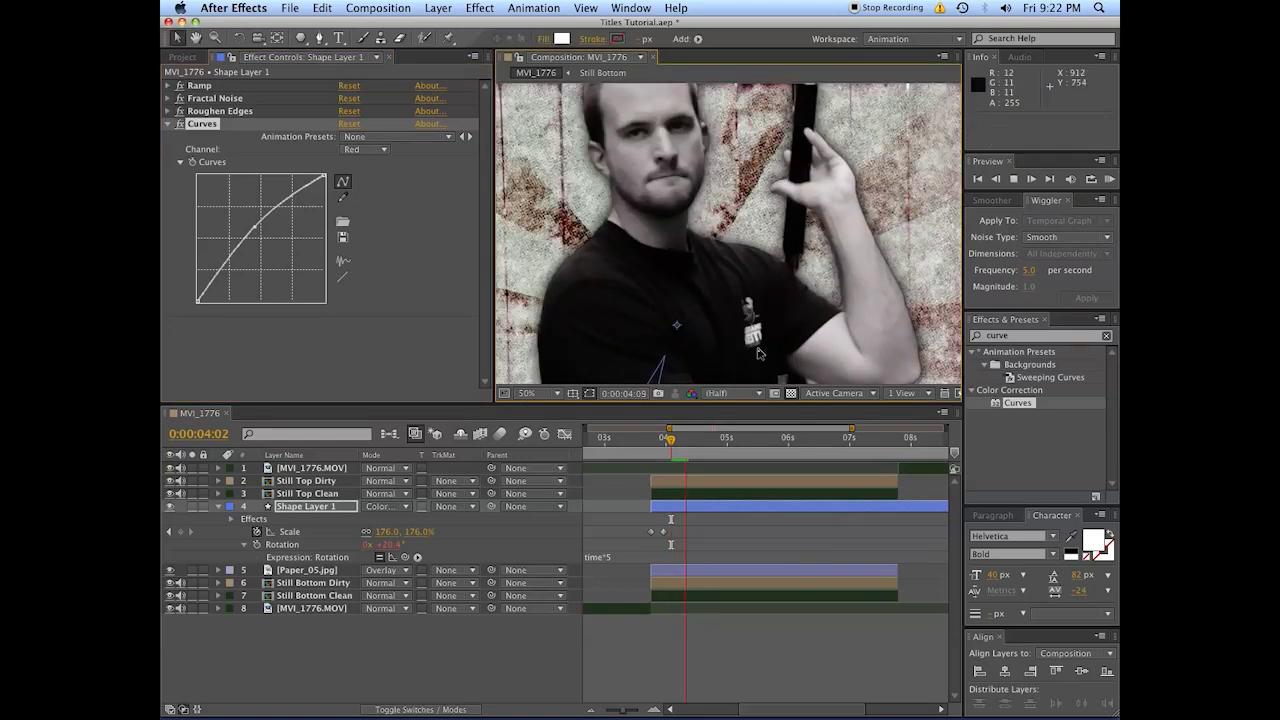
{"action": "key", "text": "space"}
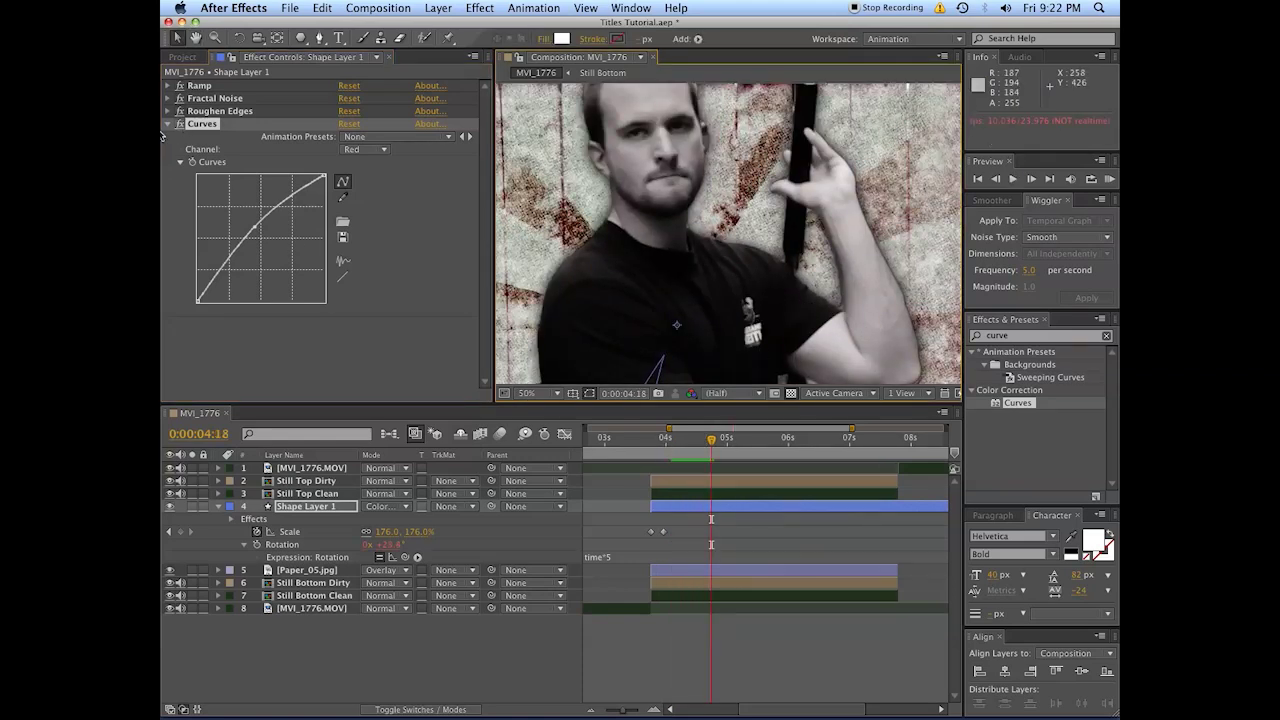
{"action": "left_click", "coordinate": [170, 130]}
{"action": "scroll", "coordinate": [659, 195], "scroll_direction": "down", "scroll_amount": 2}
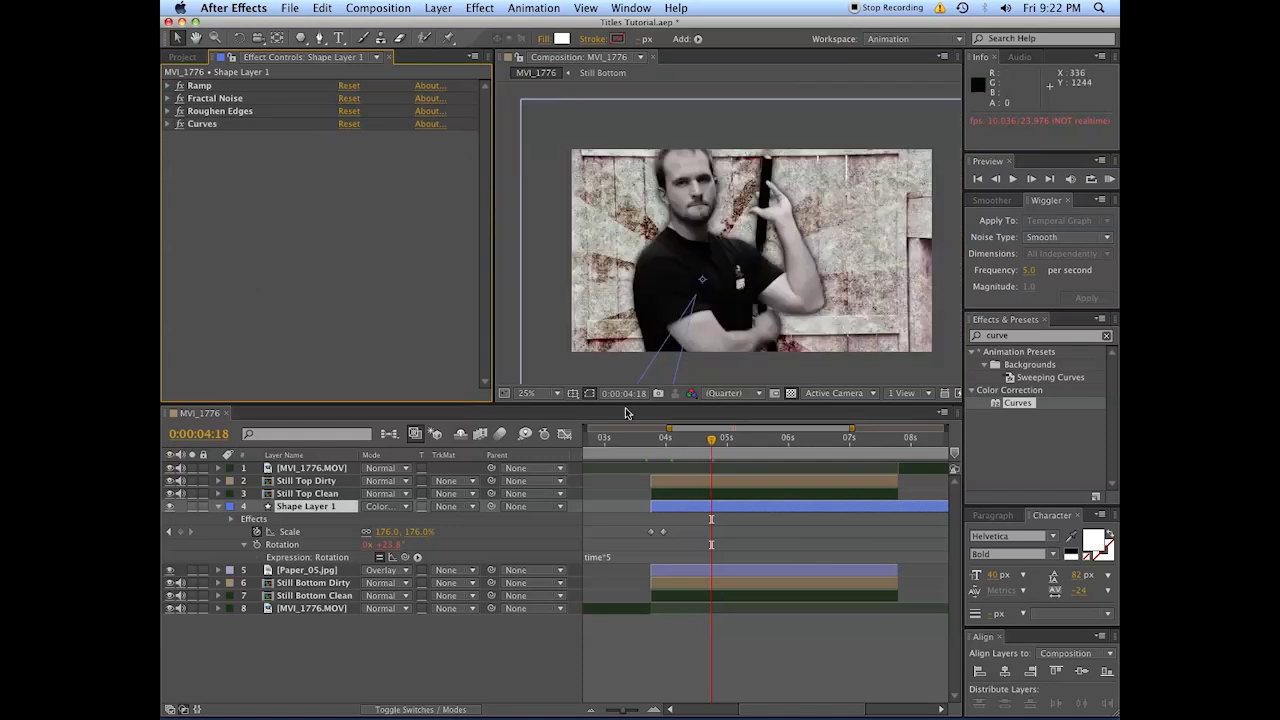
Scrub and play back the freeze-frame section, stopping at 0:00:07:18
{"action": "left_click_drag", "start_coordinate": [651, 443], "coordinate": [815, 440]}
{"action": "left_click", "coordinate": [376, 241]}
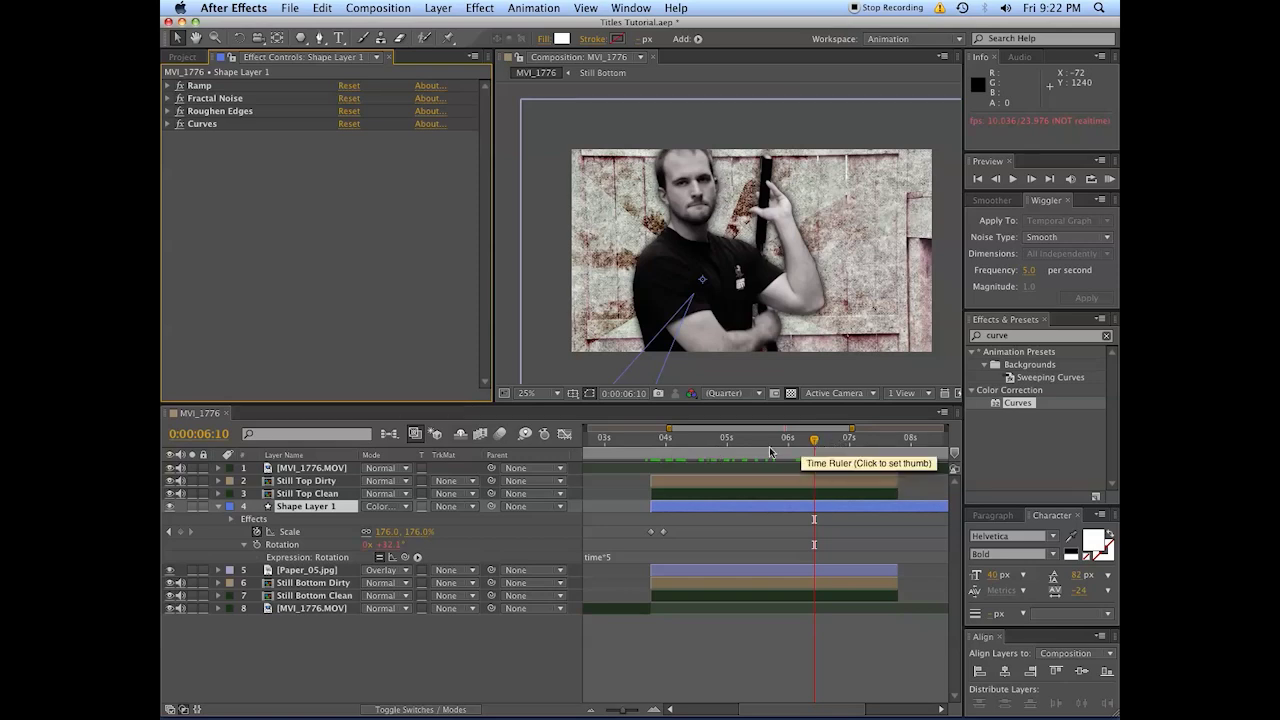
{"action": "left_click_drag", "start_coordinate": [748, 443], "coordinate": [680, 446]}
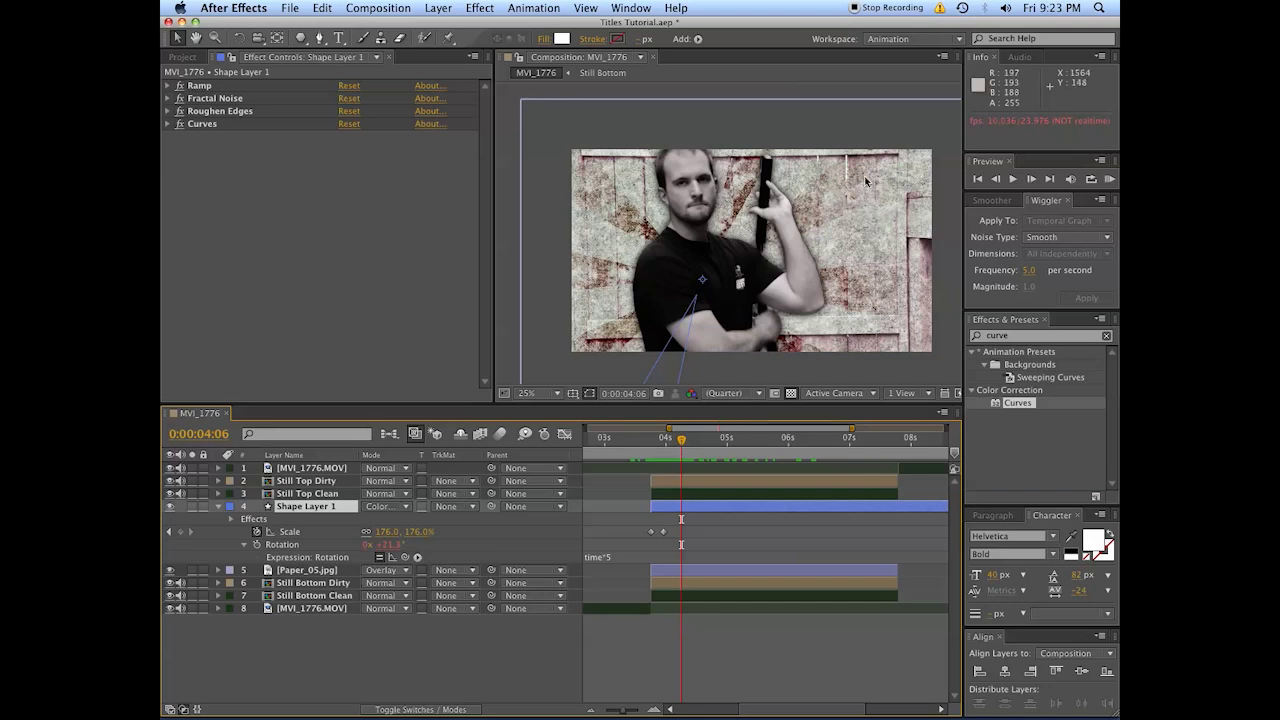
{"action": "left_click_drag", "start_coordinate": [785, 235], "coordinate": [767, 215]}
{"action": "key", "text": "v"}
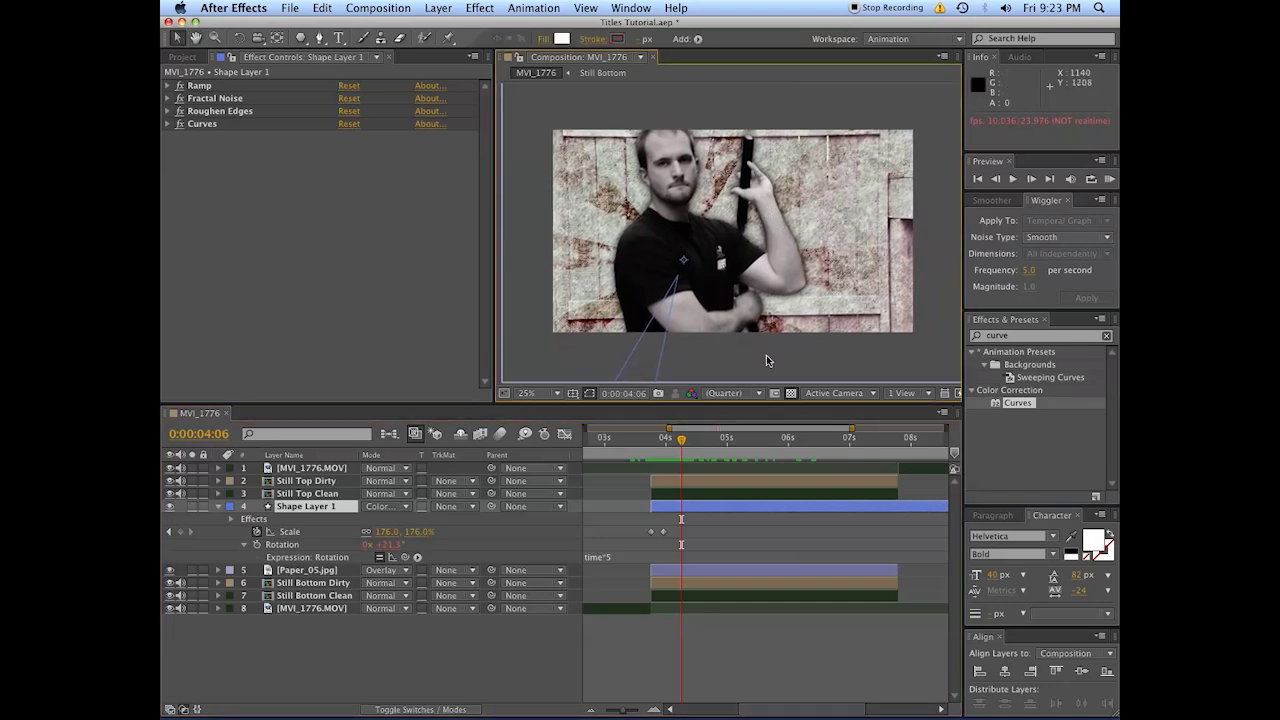
{"action": "left_click_drag", "start_coordinate": [683, 447], "coordinate": [810, 453]}
{"action": "key", "text": "space"}
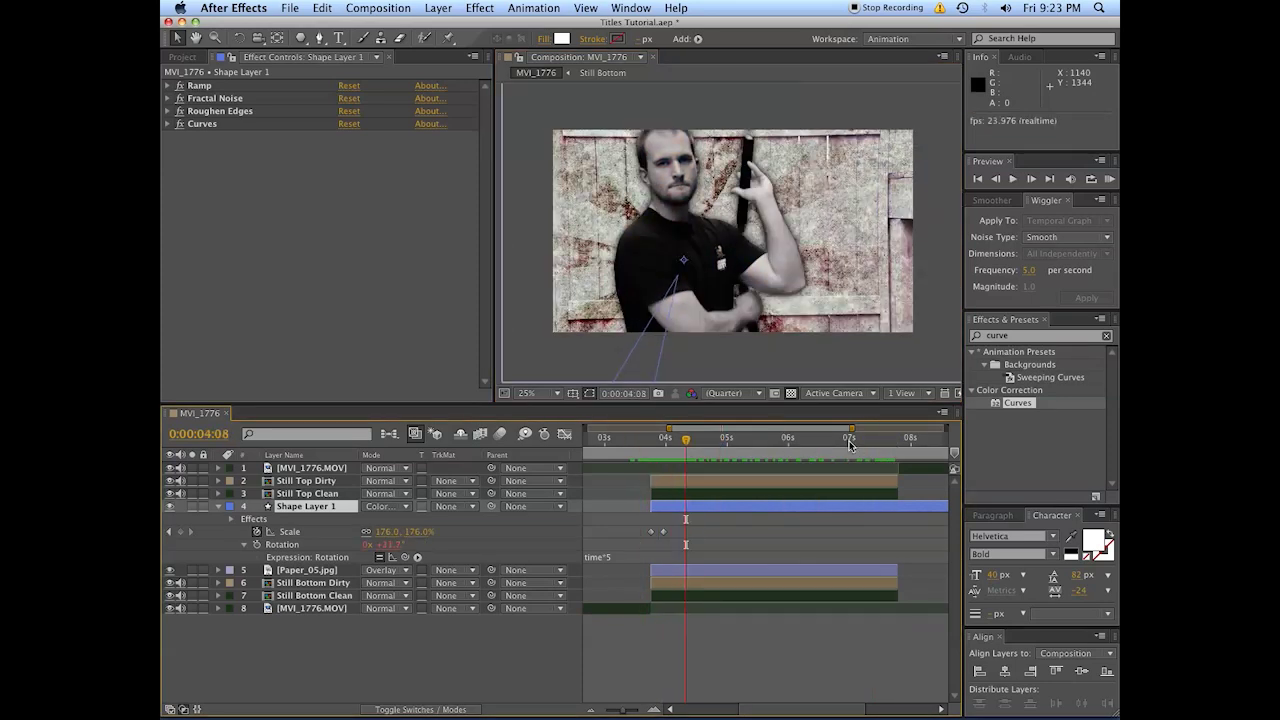
{"action": "left_click", "coordinate": [896, 455]}
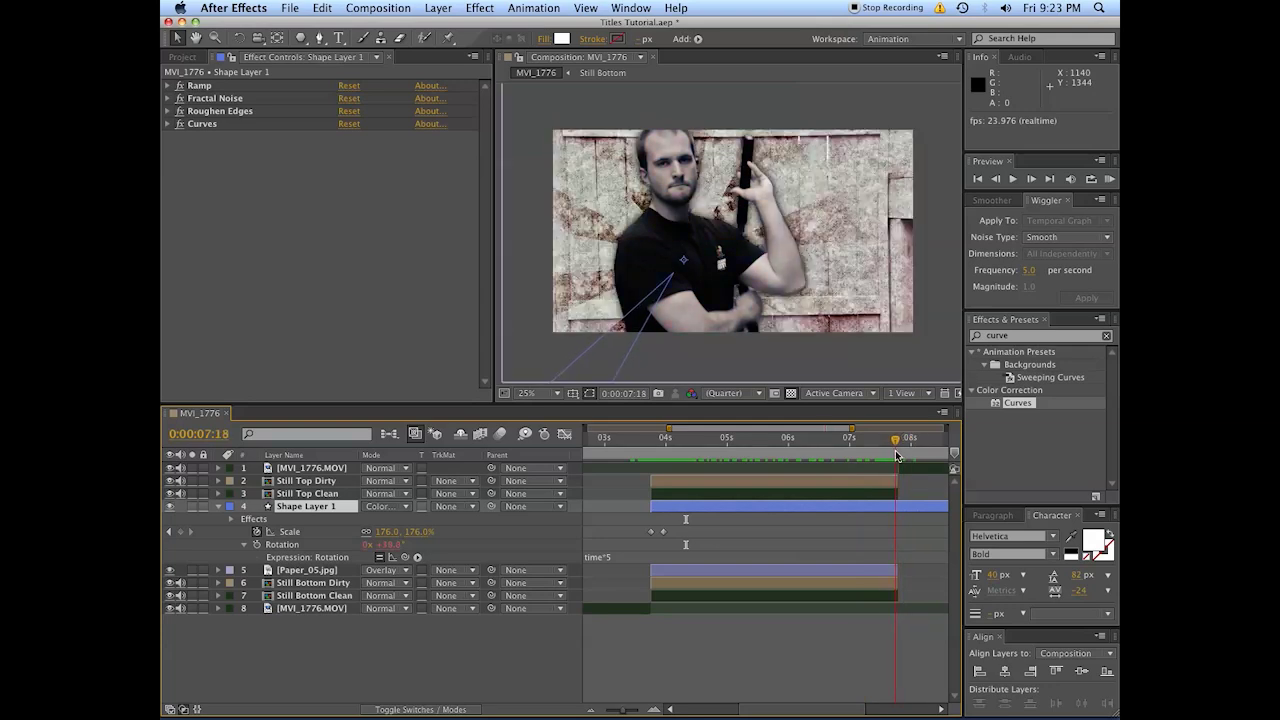
Reveal the still and paper layers' keyframes and paste Still Top Dirty's wipe keyframe at 0:00:07:18
{"action": "key", "text": "super+a"}
{"action": "key", "text": "u"}
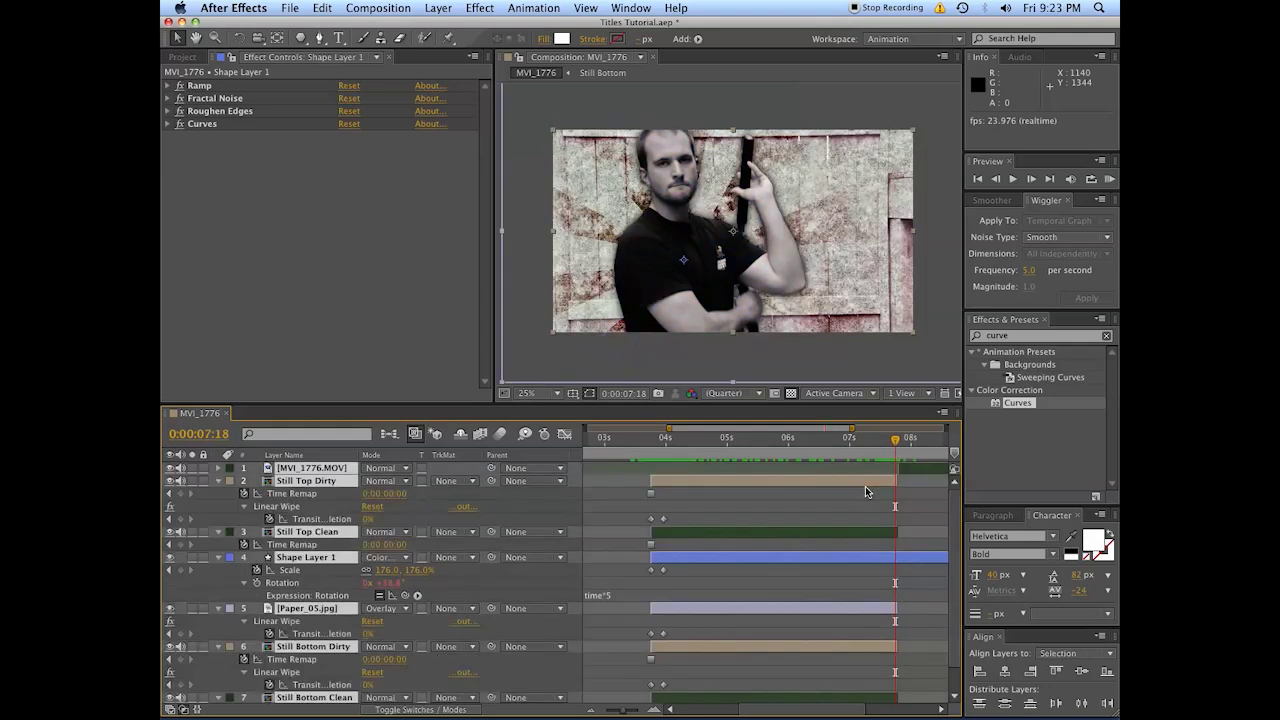
{"action": "left_click", "coordinate": [815, 497]}
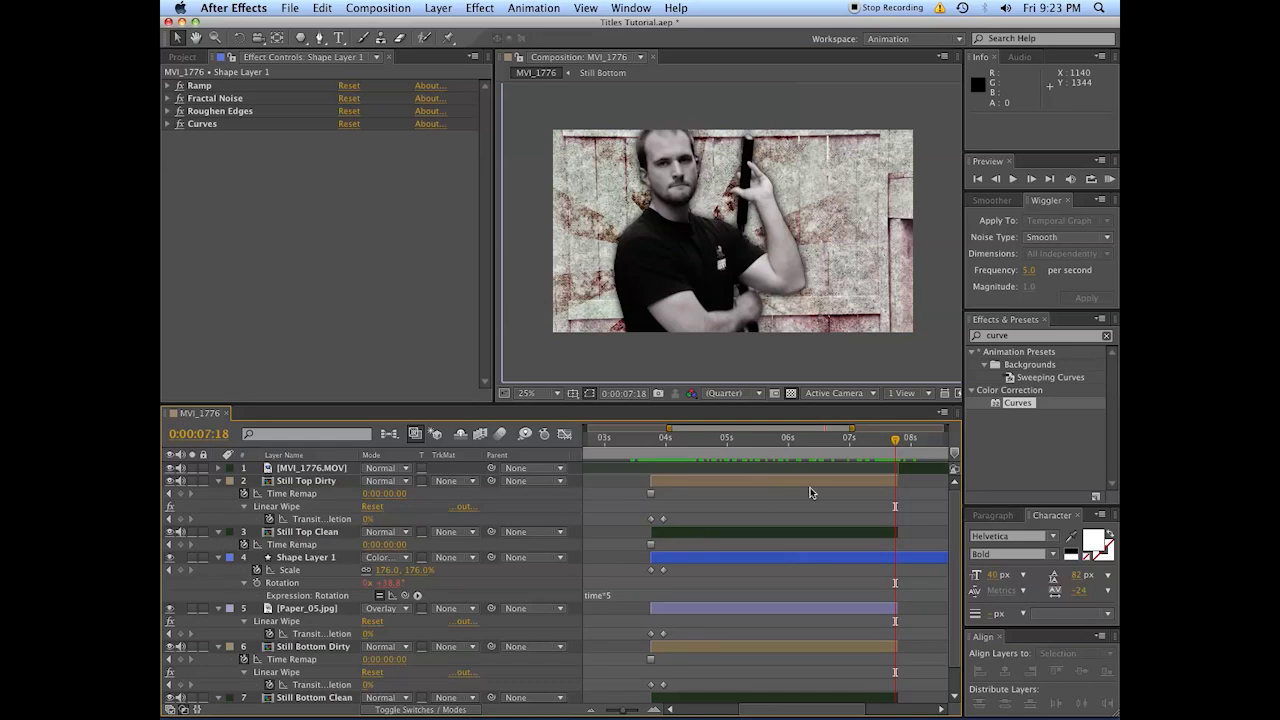
{"action": "left_click", "coordinate": [651, 520]}
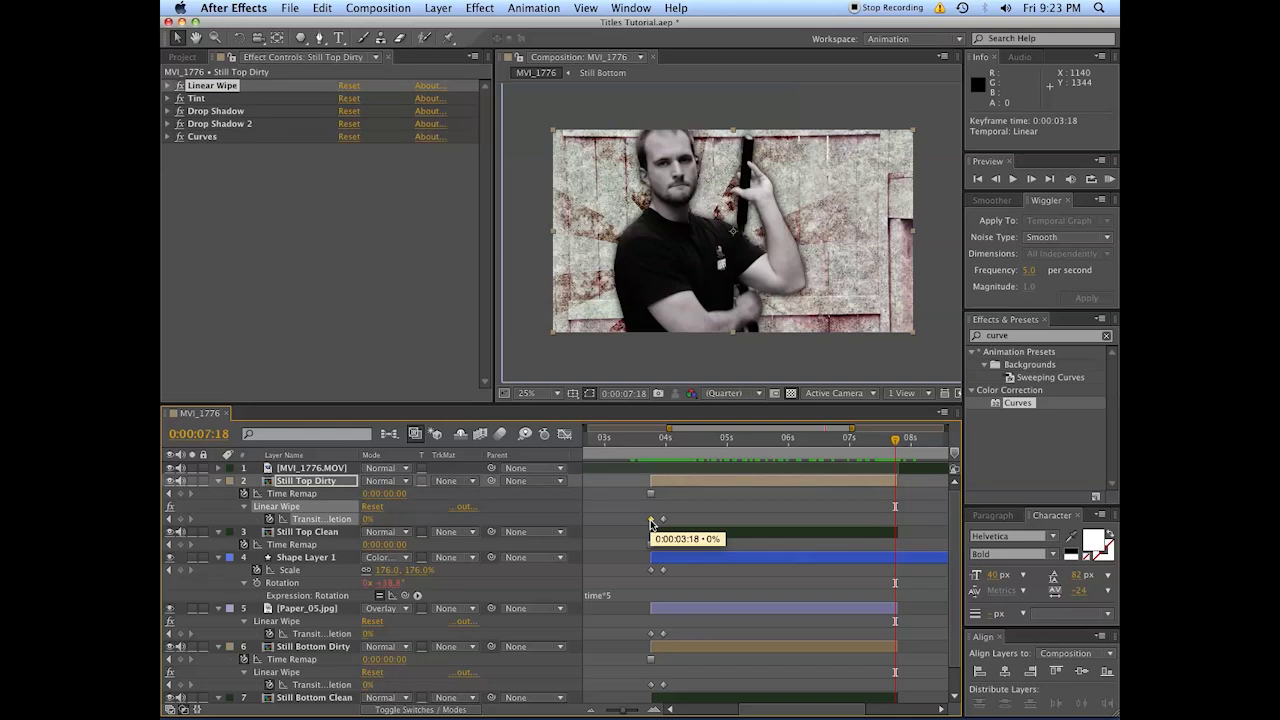
{"action": "key", "text": "super+v"}
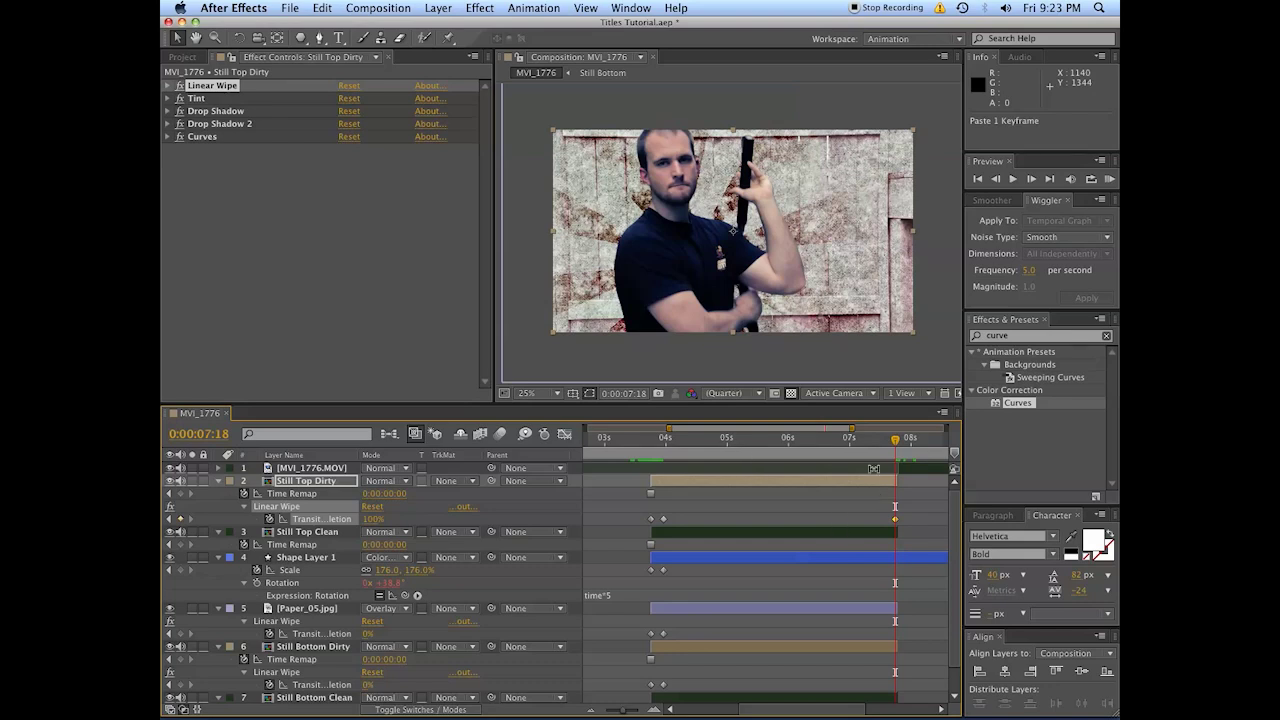
Paste the 0:00:03:23 wipe keyframe five frames before the end and check the wipe-off
{"action": "key", "text": "Page_Up"}
{"action": "key", "text": "Page_Up"}
{"action": "key", "text": "Page_Up"}
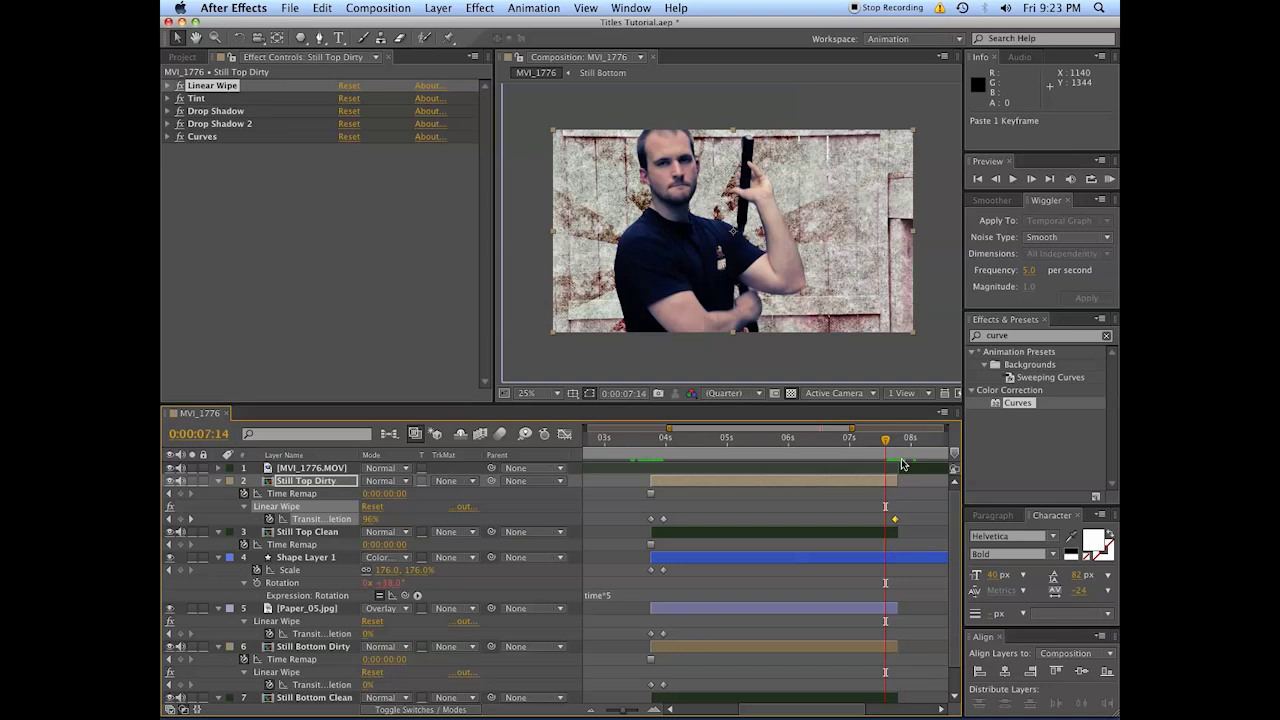
{"action": "key", "text": "Page_Up"}
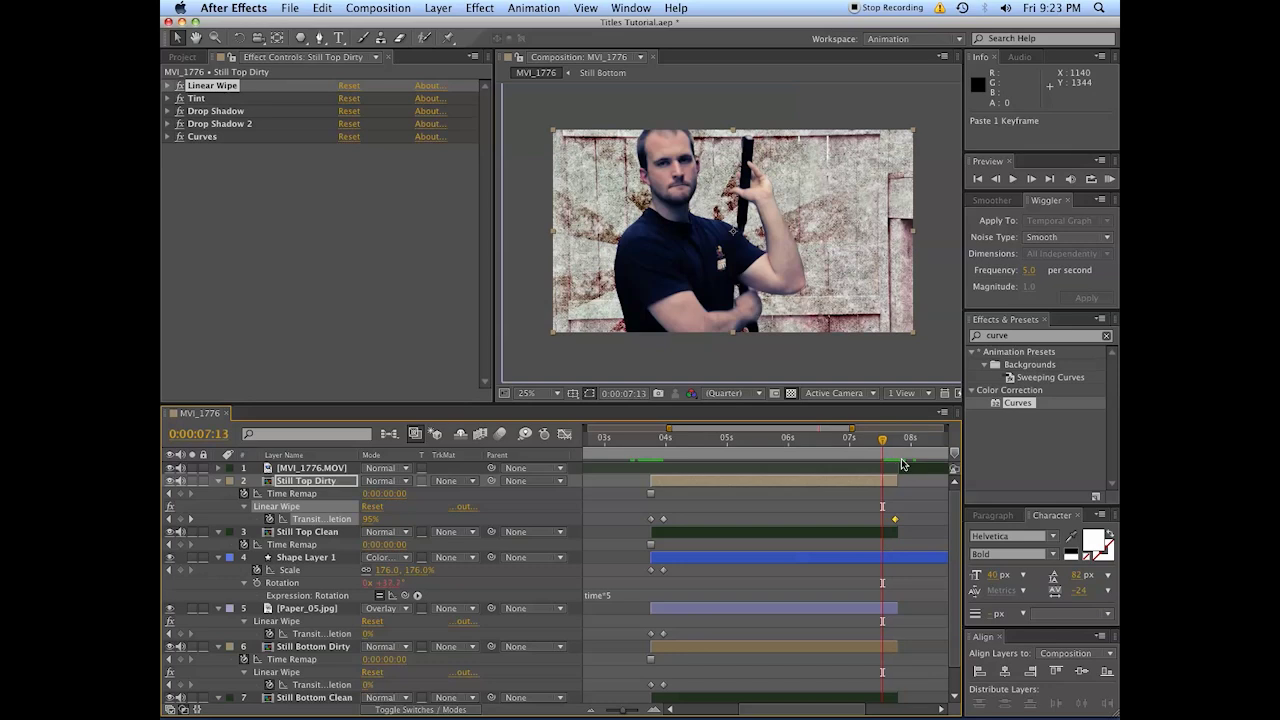
{"action": "left_click", "coordinate": [662, 520]}
{"action": "key", "text": "super+v"}
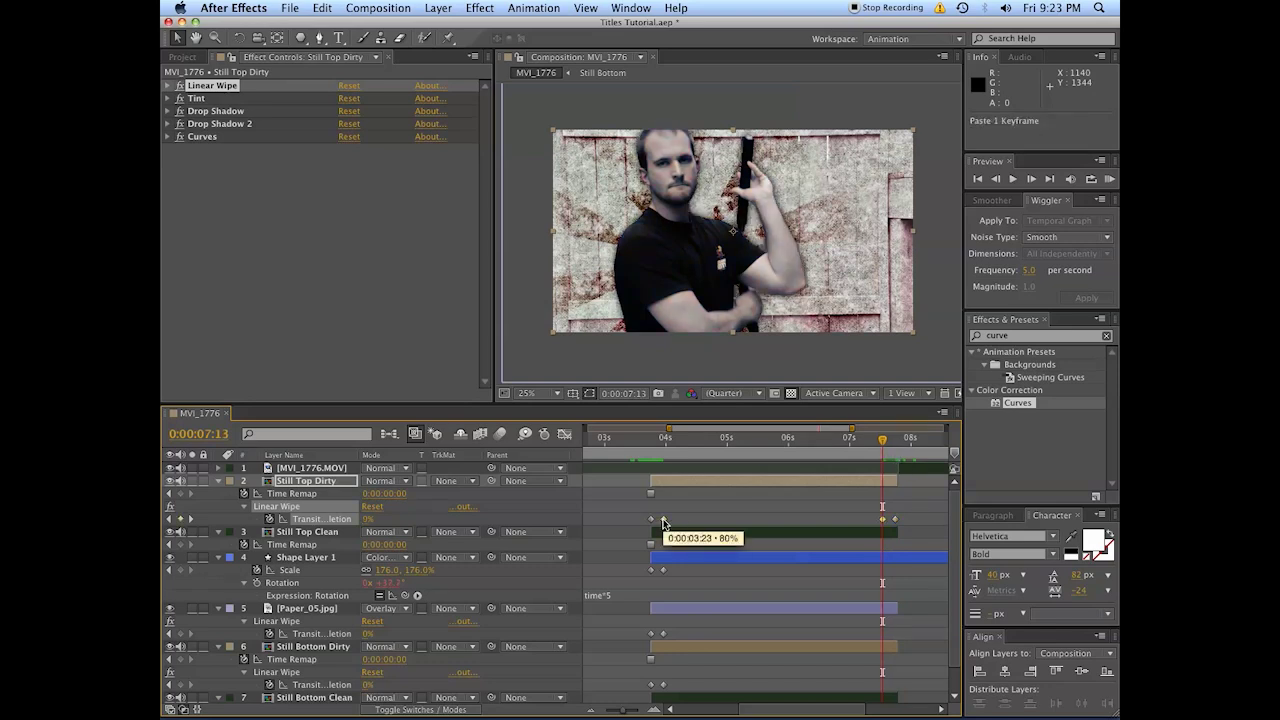
{"action": "key", "text": "space"}
{"action": "left_click", "coordinate": [878, 440]}
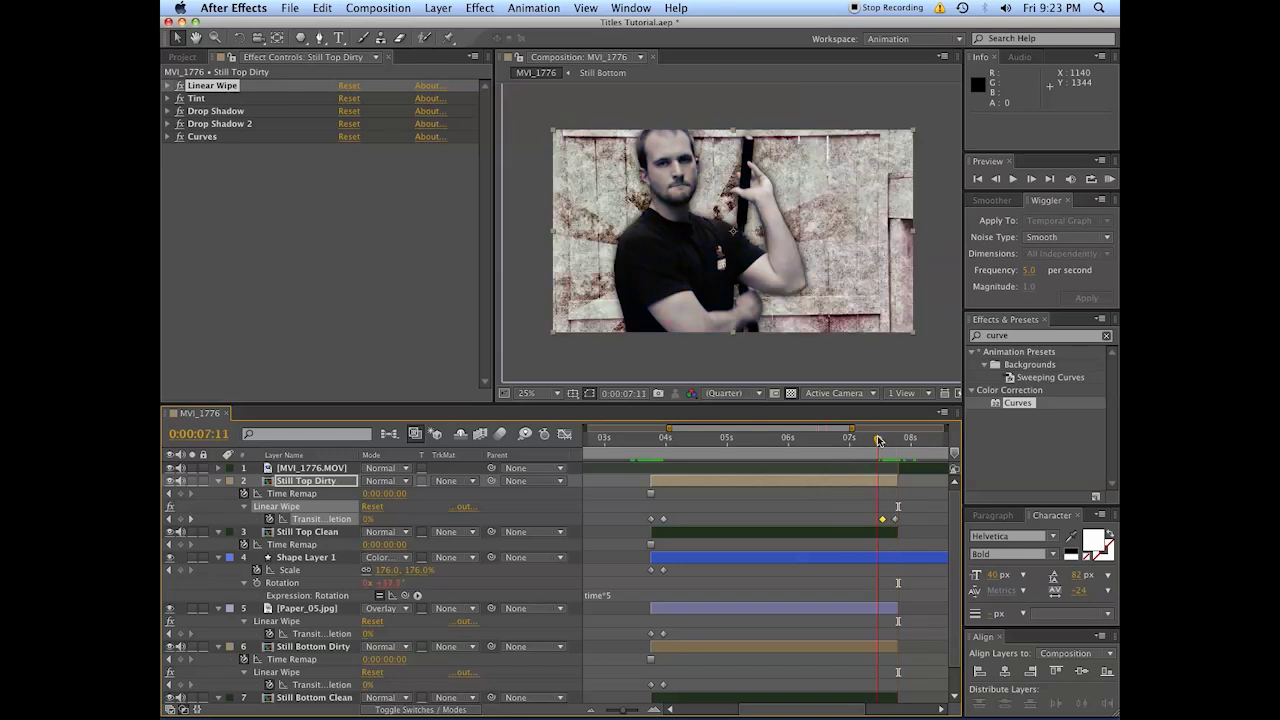
{"action": "left_click_drag", "start_coordinate": [889, 440], "coordinate": [897, 440]}
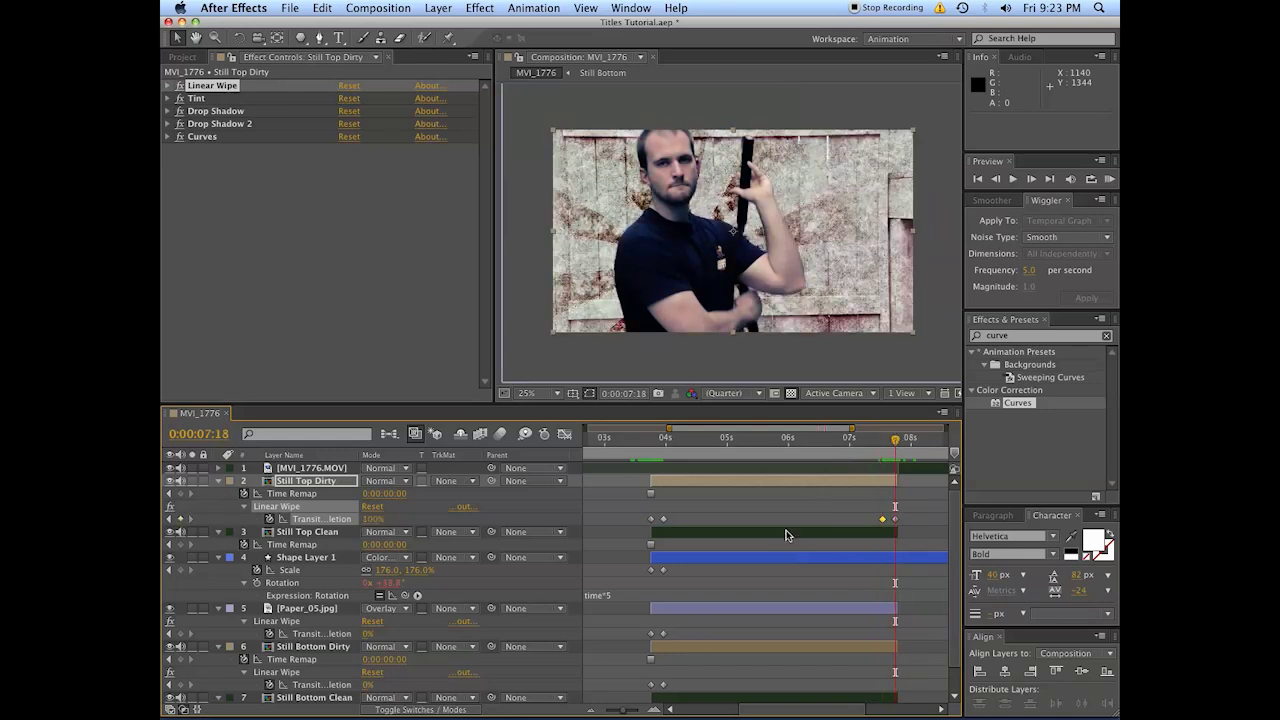
Paste Shape Layer 1's Scale keyframes: full-size 176% at 0:00:07:13, 0% at 0:00:07:18
{"action": "left_click", "coordinate": [786, 558]}
{"action": "left_click", "coordinate": [651, 571]}
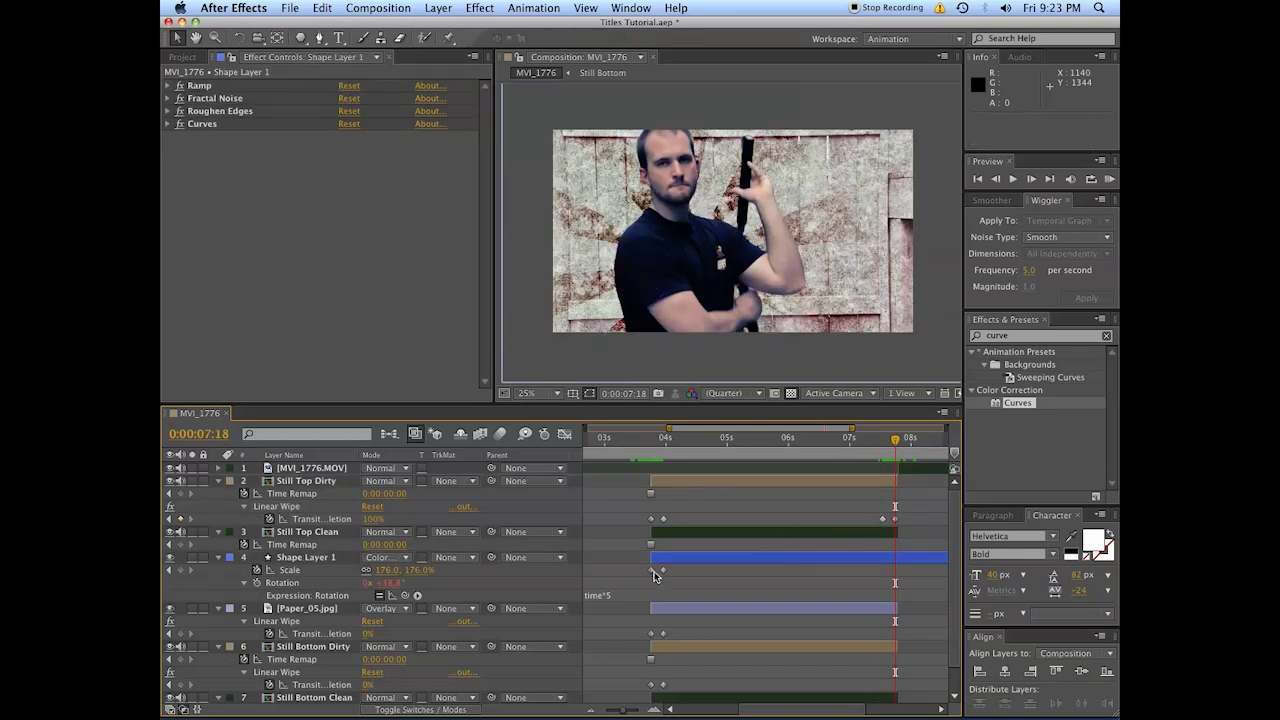
{"action": "key", "text": "super+v"}
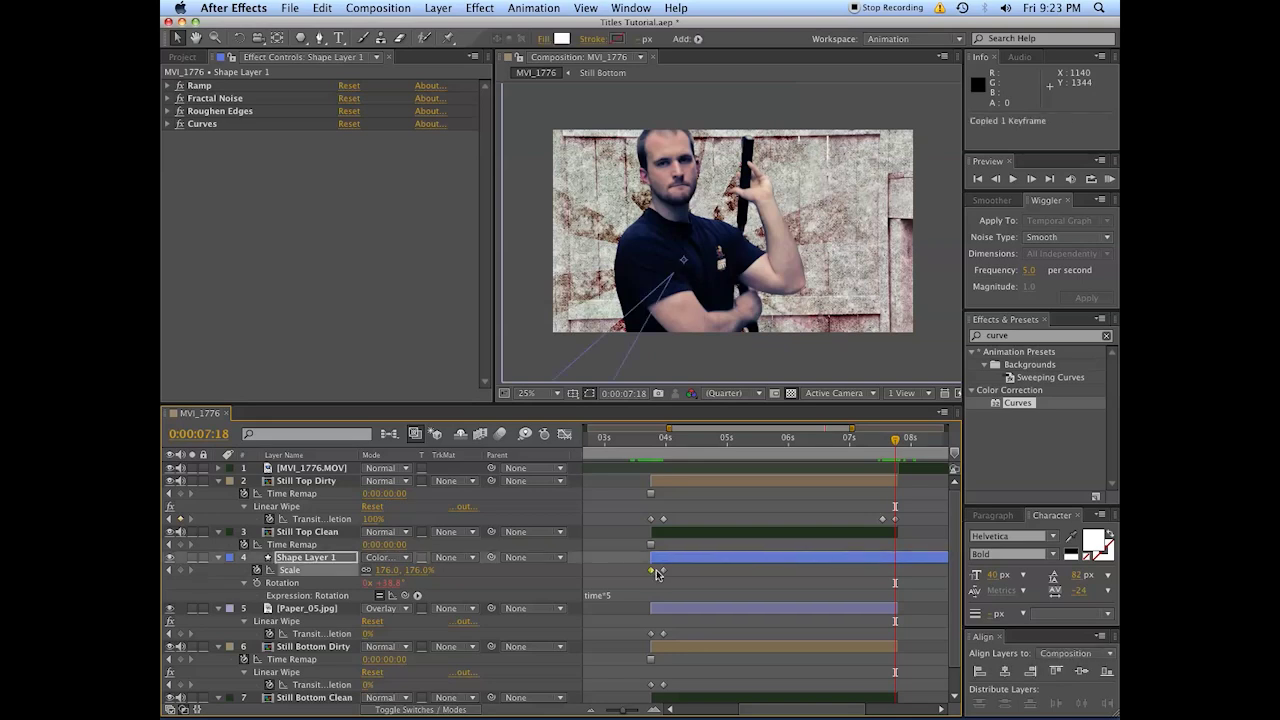
{"action": "key", "text": "Page_Up"}
{"action": "key", "text": "Page_Up"}
{"action": "key", "text": "Page_Up"}
{"action": "key", "text": "Page_Up"}
{"action": "key", "text": "Page_Up"}
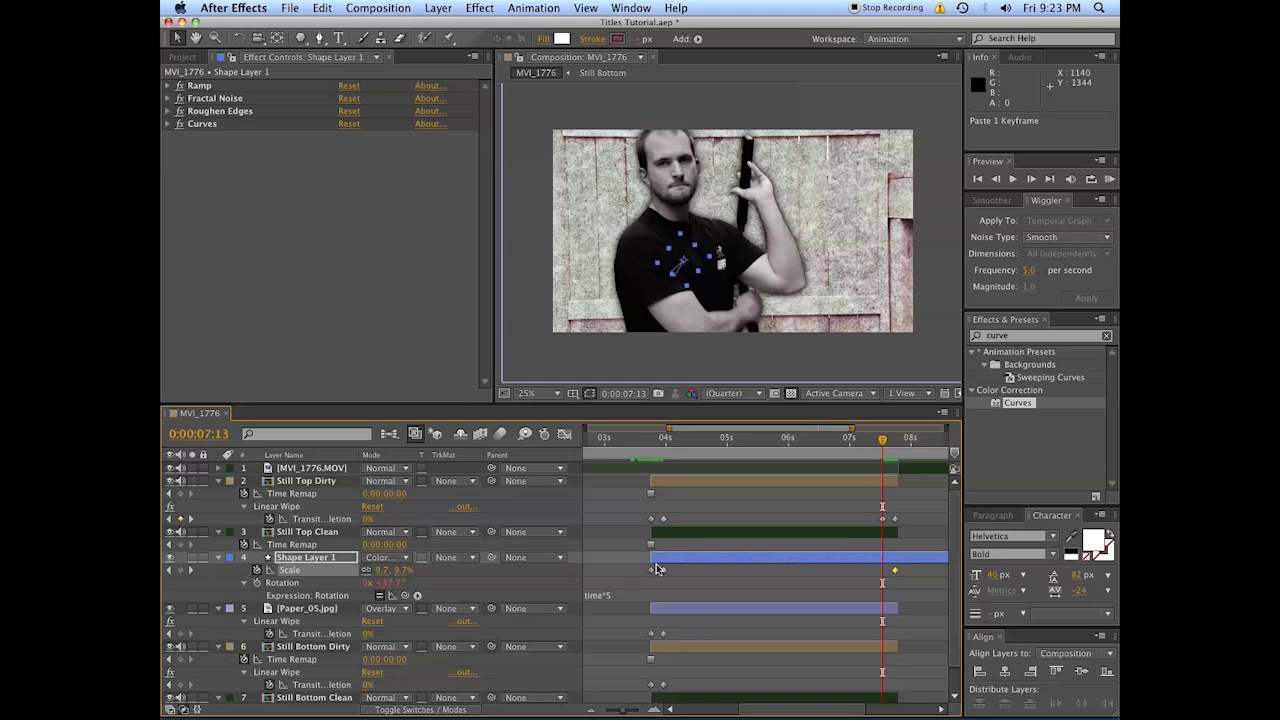
{"action": "left_click", "coordinate": [663, 571]}
{"action": "key", "text": "super+v"}
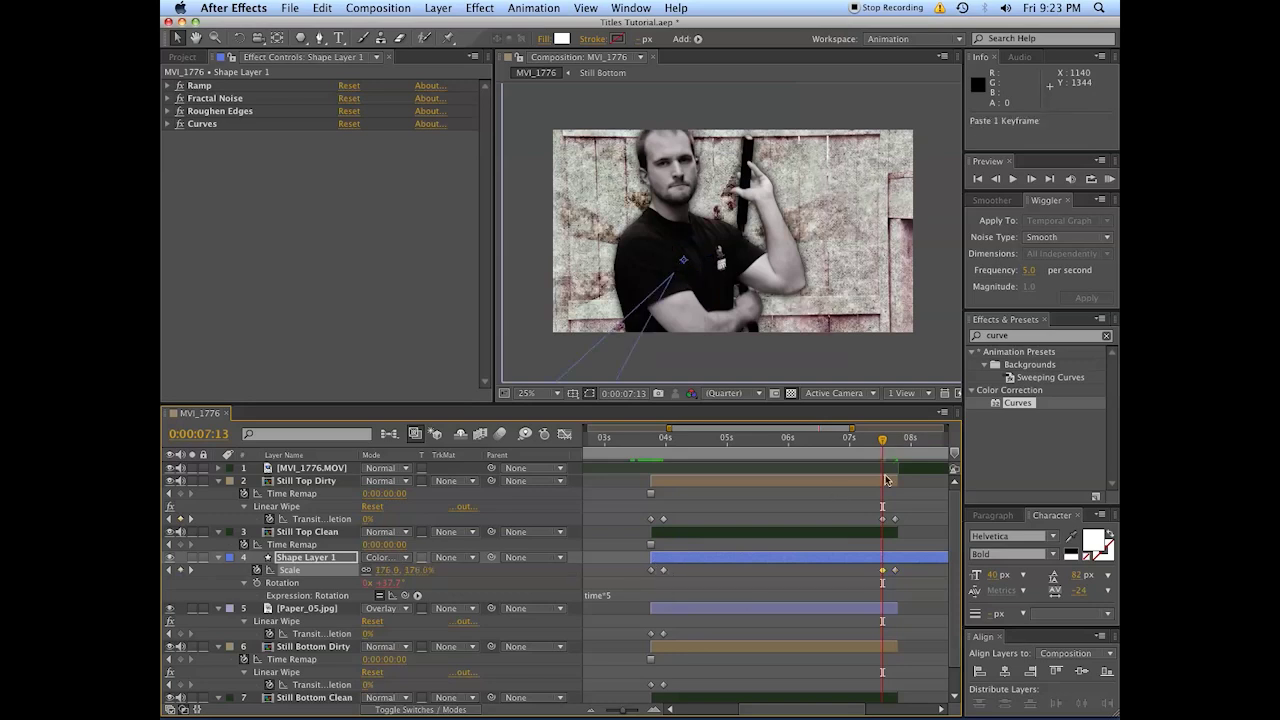
{"action": "key", "text": "Page_Down"}
{"action": "key", "text": "Page_Down"}
{"action": "key", "text": "Page_Down"}
{"action": "key", "text": "Page_Down"}
{"action": "key", "text": "Page_Down"}
{"action": "key", "text": "Page_Down"}
{"action": "key", "text": "Page_Down"}
{"action": "key", "text": "Page_Down"}
{"action": "key", "text": "Page_Down"}
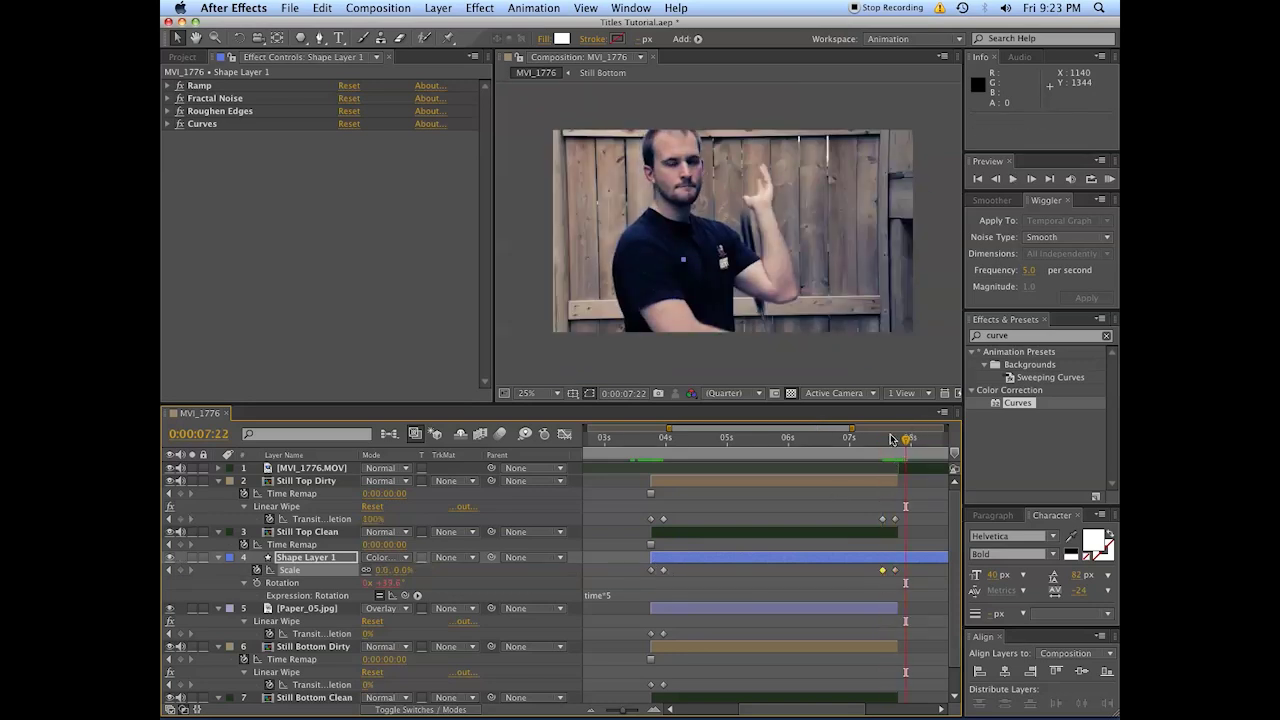
{"action": "left_click", "coordinate": [892, 440]}
Paste 100% Transition Completion keyframes onto Paper_05.jpg and Still Bottom Dirty
{"action": "scroll", "coordinate": [688, 640], "scroll_direction": "down", "scroll_amount": 1}
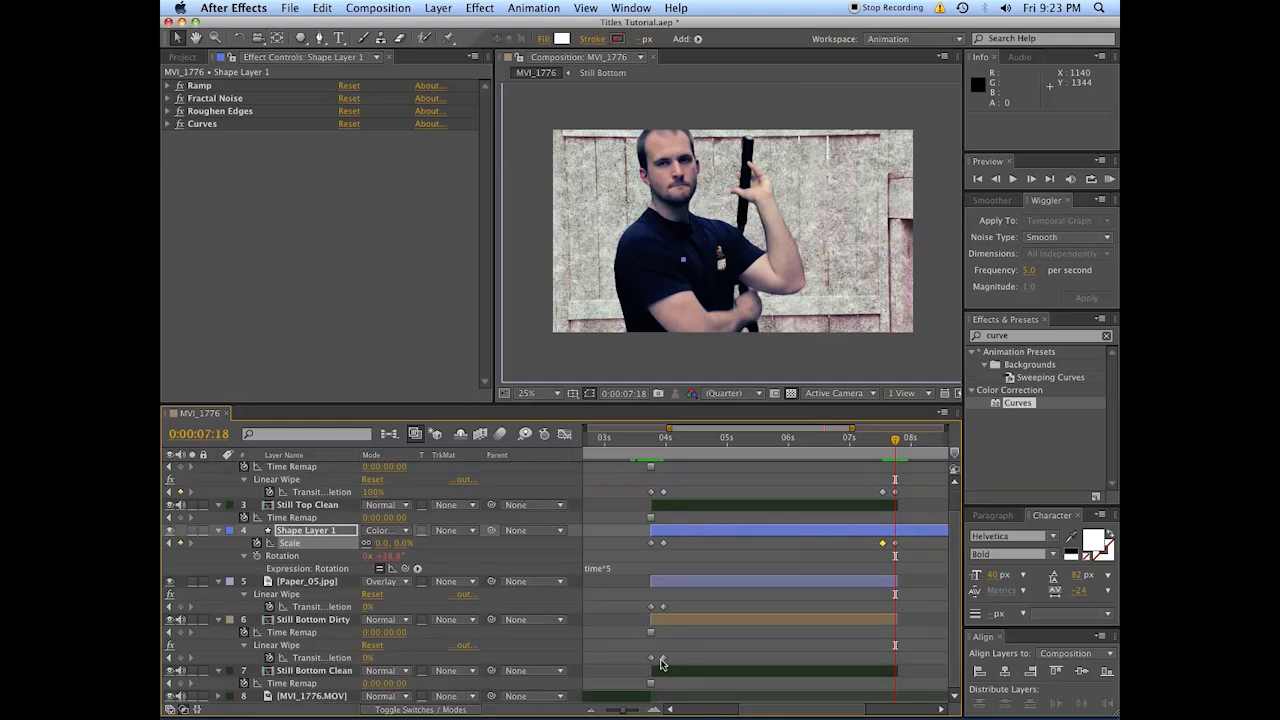
{"action": "left_click", "coordinate": [651, 607]}
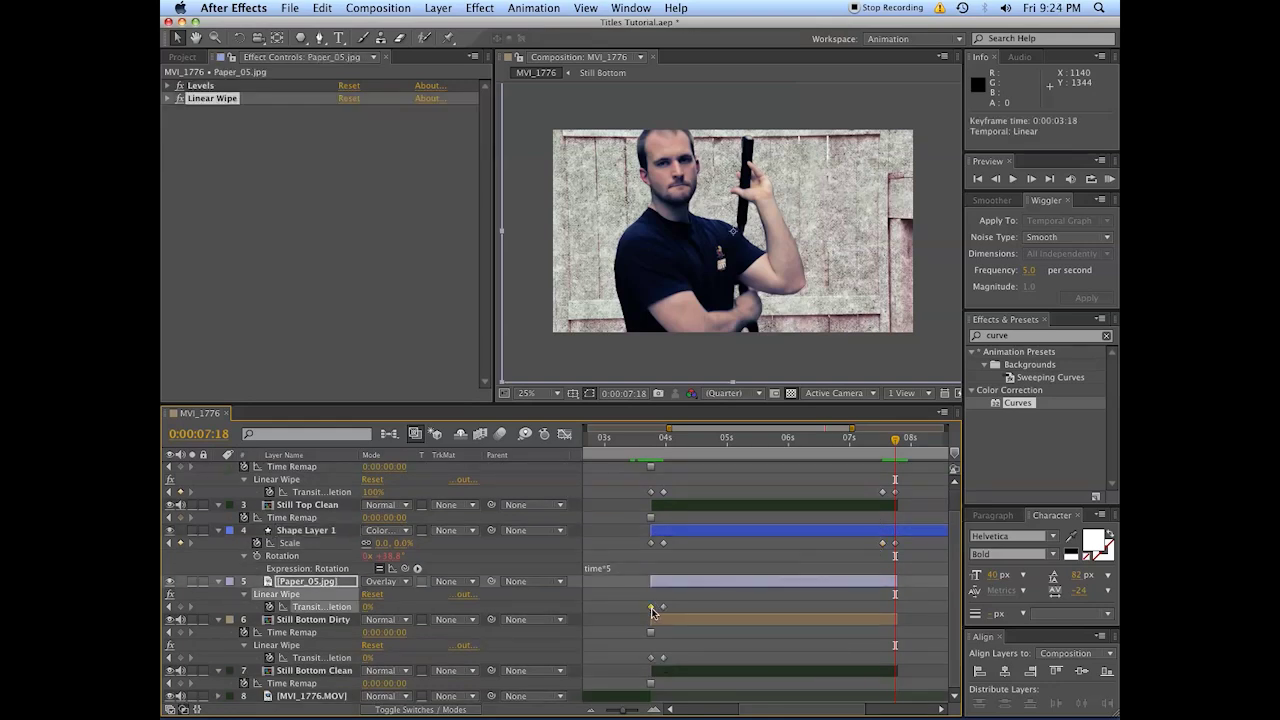
{"action": "key", "text": "super+v"}
{"action": "left_click", "coordinate": [791, 625]}
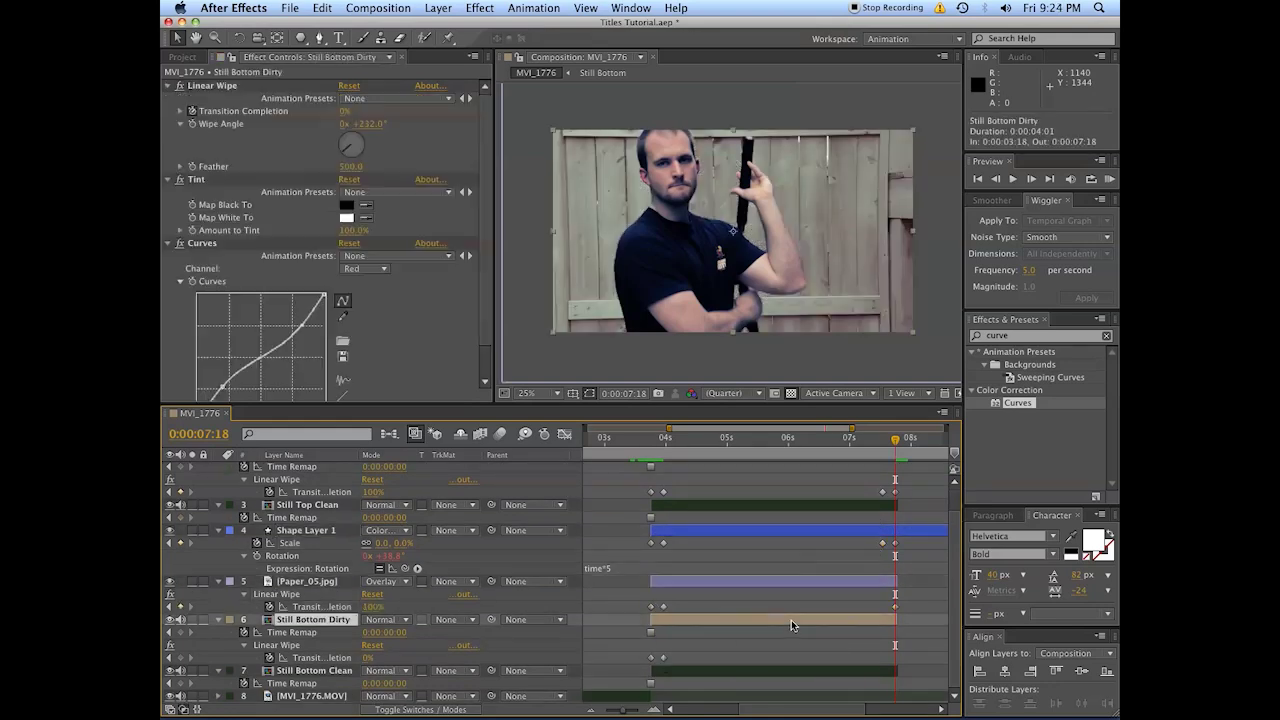
{"action": "left_click", "coordinate": [651, 660]}
{"action": "key", "text": "super+v"}
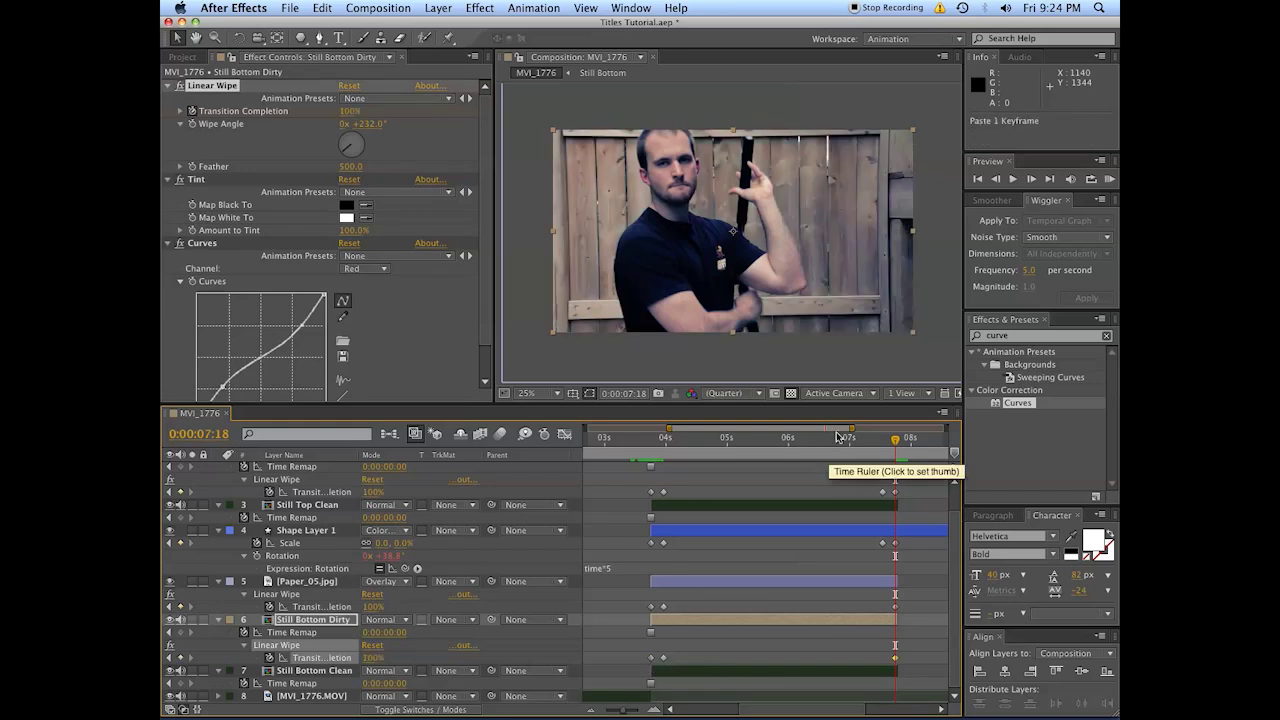
Preview the wipe-on and wipe-off, scrubbing back to check mid-transition
{"action": "left_click", "coordinate": [636, 448]}
{"action": "key", "text": "space"}
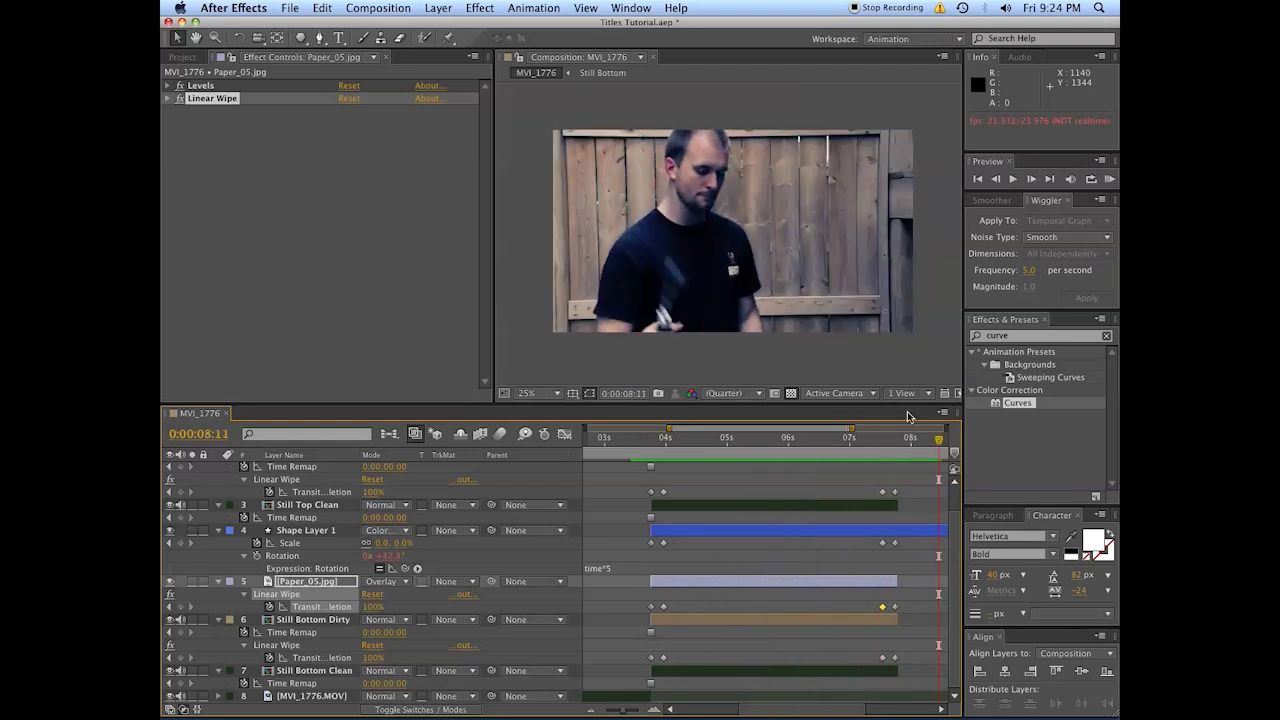
{"action": "mouse_move", "coordinate": [887, 443]}
{"action": "left_mouse_down"}
{"action": "mouse_move", "coordinate": [766, 456]}
{"action": "mouse_move", "coordinate": [891, 448]}
{"action": "left_mouse_up"}
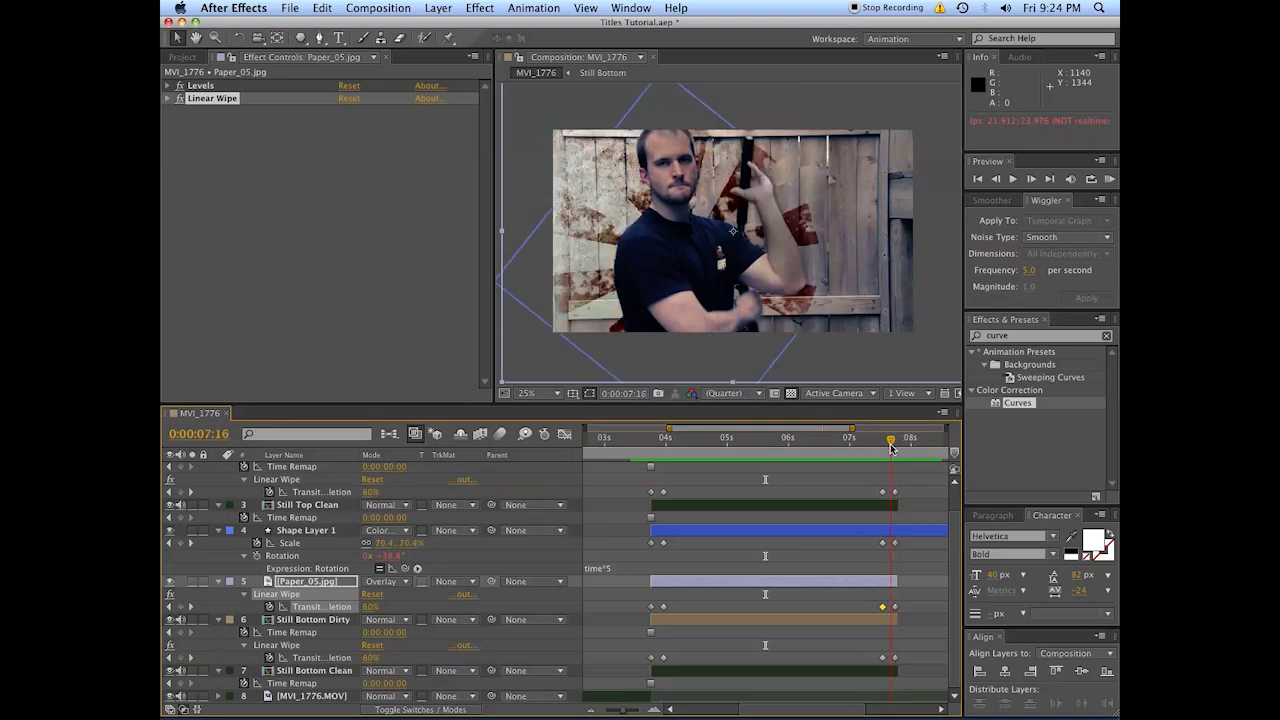
Enable composition motion blur, switch on Motion Blur for all eight layers, then scrub the ending
{"action": "scroll", "coordinate": [406, 537], "scroll_direction": "up", "scroll_amount": 2}
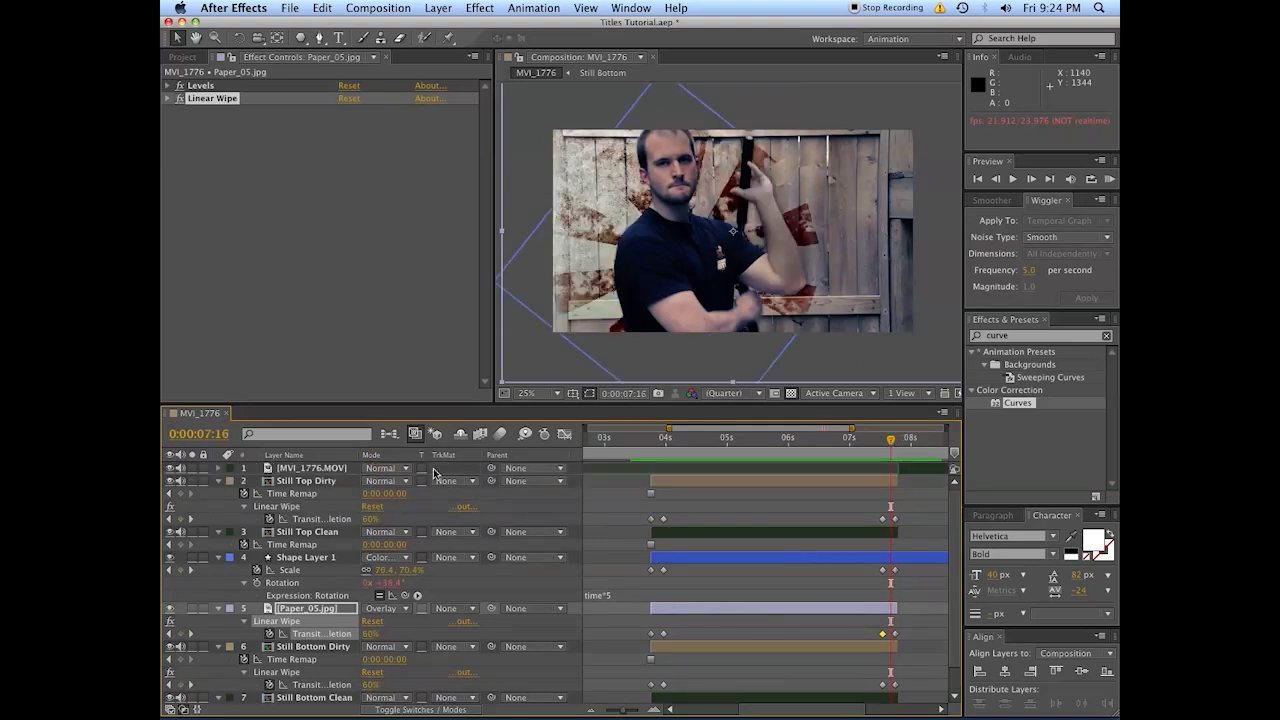
{"action": "key", "text": "super+a"}
{"action": "left_click", "coordinate": [500, 436]}
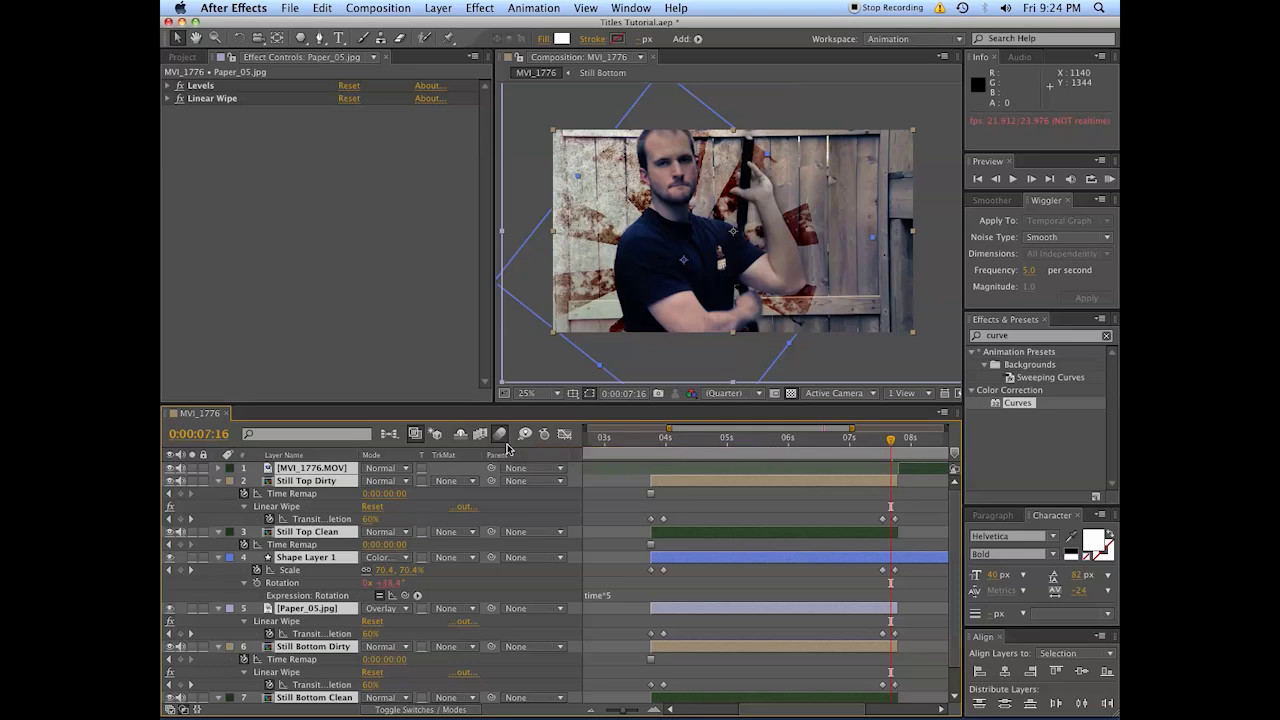
{"action": "left_click", "coordinate": [419, 712]}
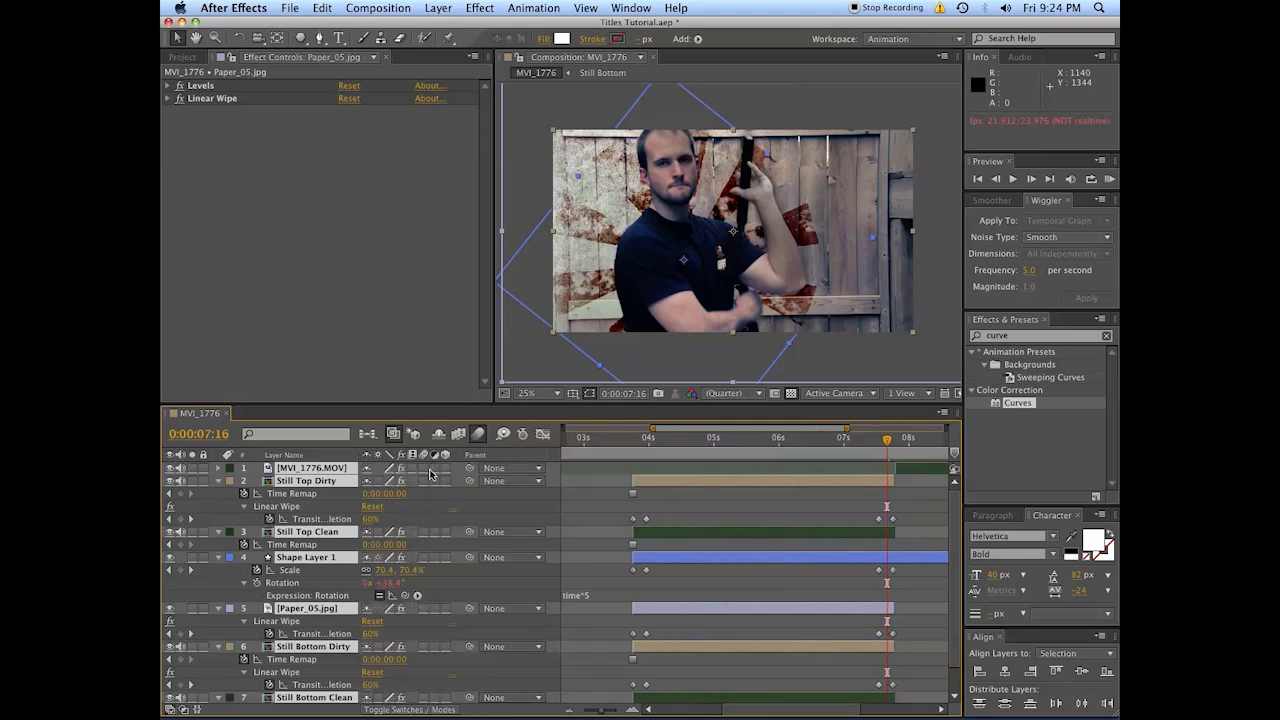
{"action": "key", "text": "super+shift+a"}
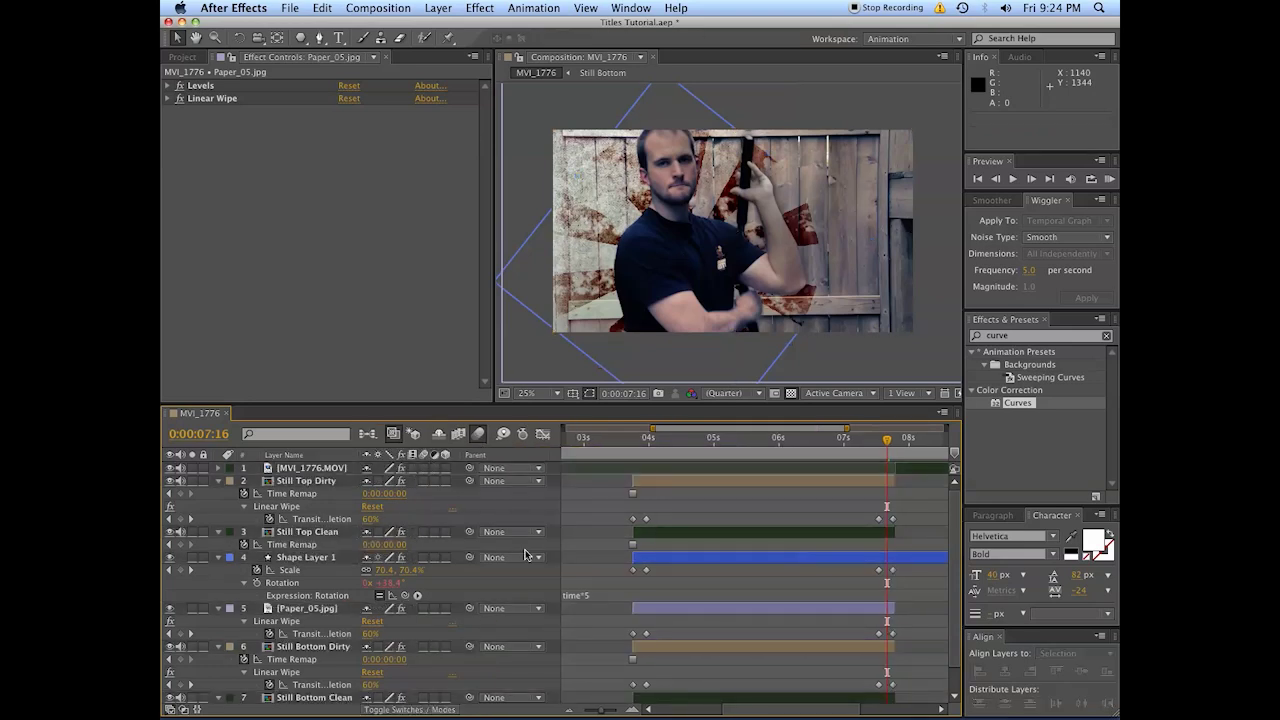
{"action": "key", "text": "super+a"}
{"action": "key", "text": "u"}
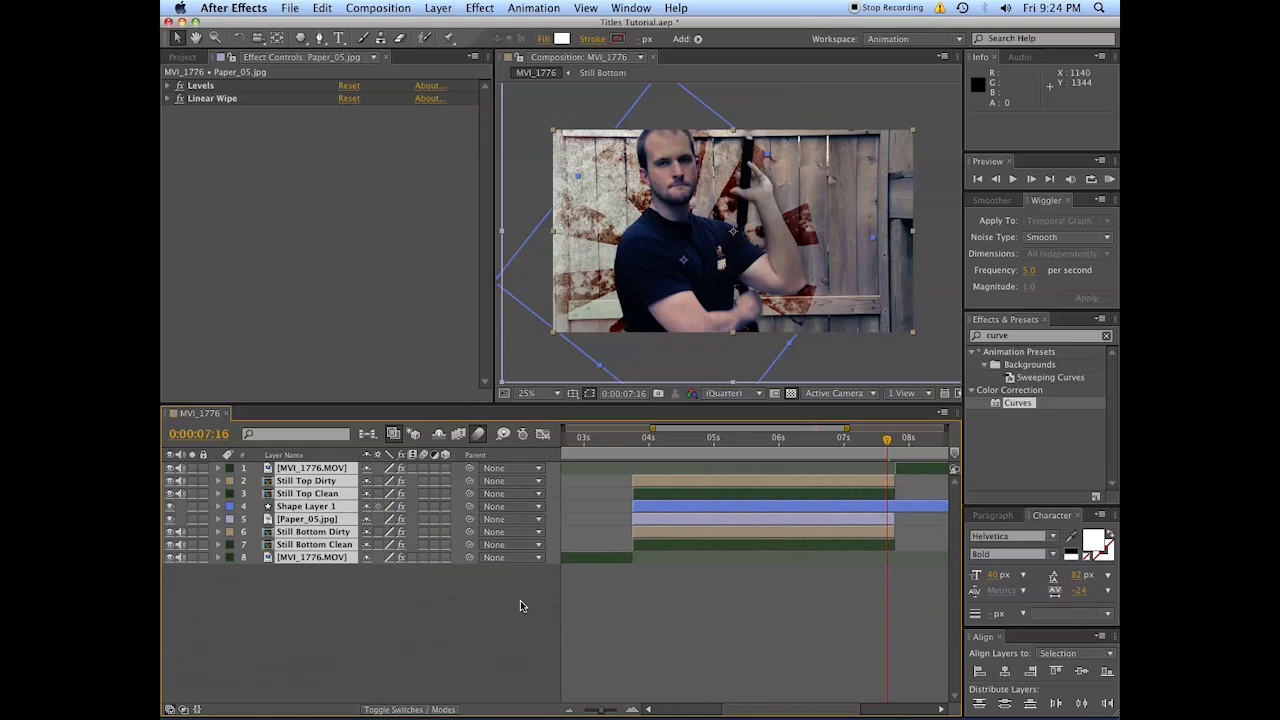
{"action": "left_click", "coordinate": [427, 472]}
{"action": "left_click", "coordinate": [801, 474]}
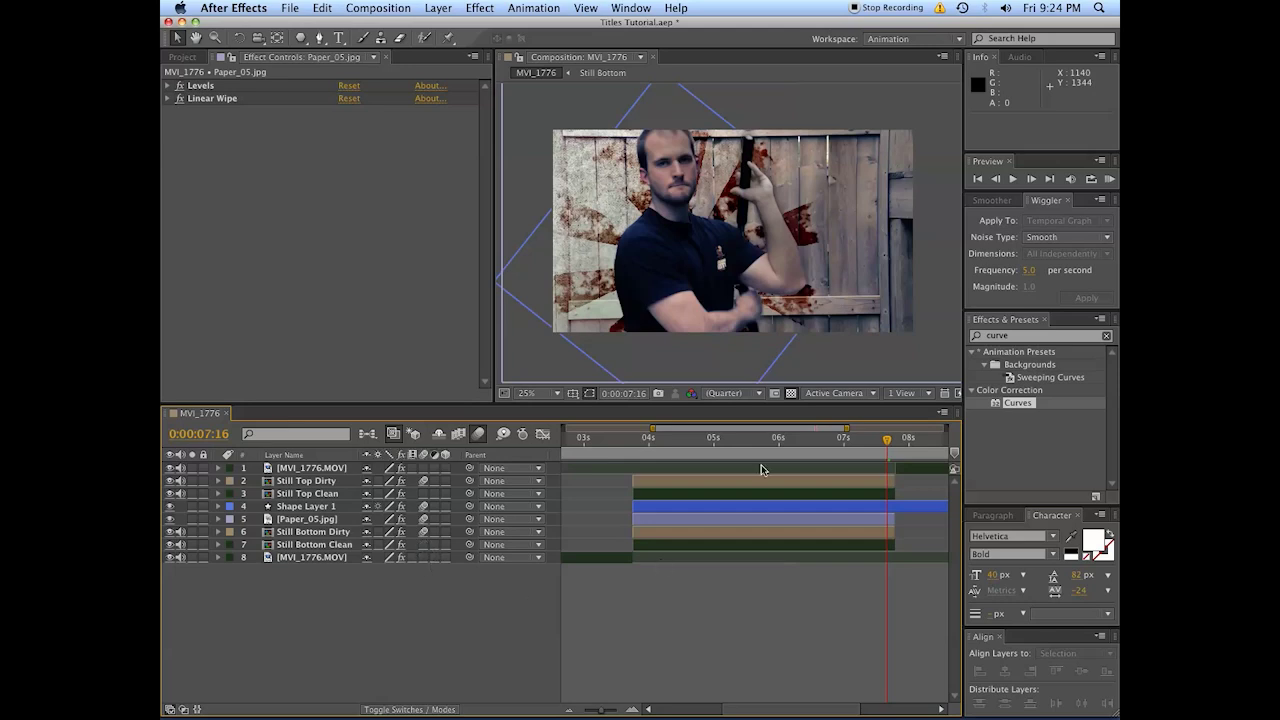
{"action": "left_click_drag", "start_coordinate": [832, 437], "coordinate": [624, 456]}
Set the Still Top Dirty layer's blend mode to Hard Light
{"action": "key", "text": "space"}
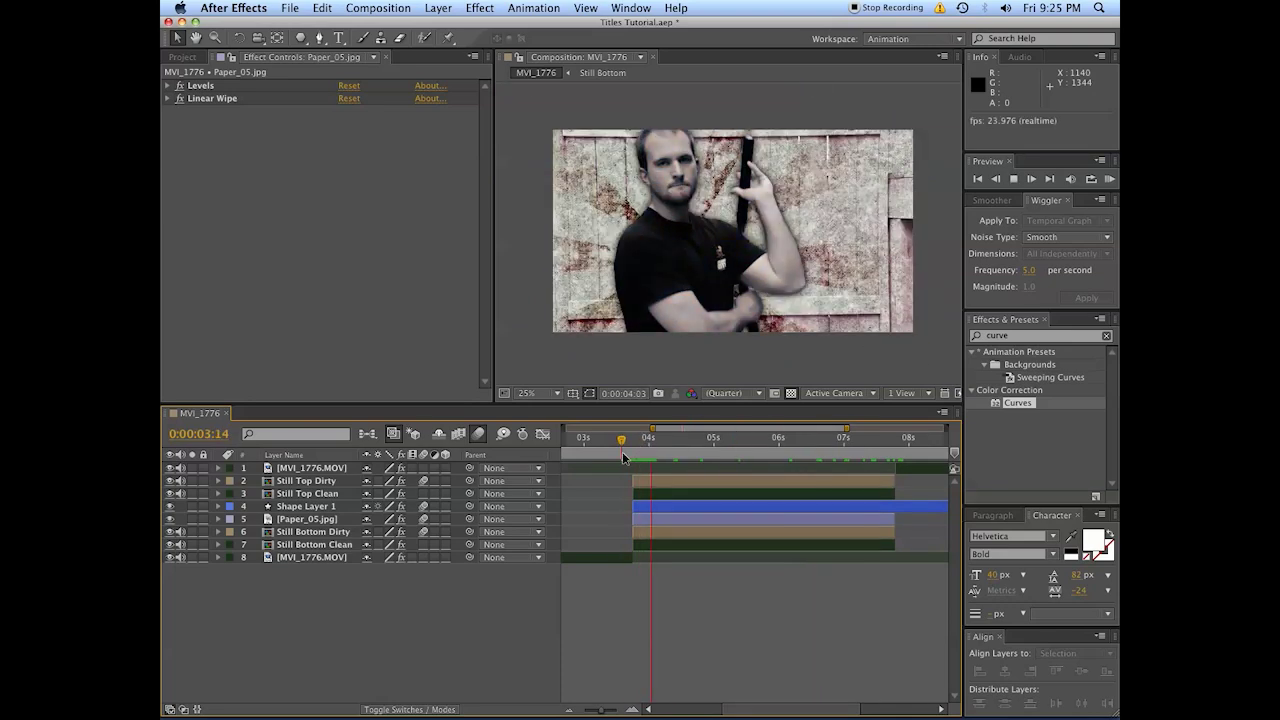
{"action": "key", "text": "space"}
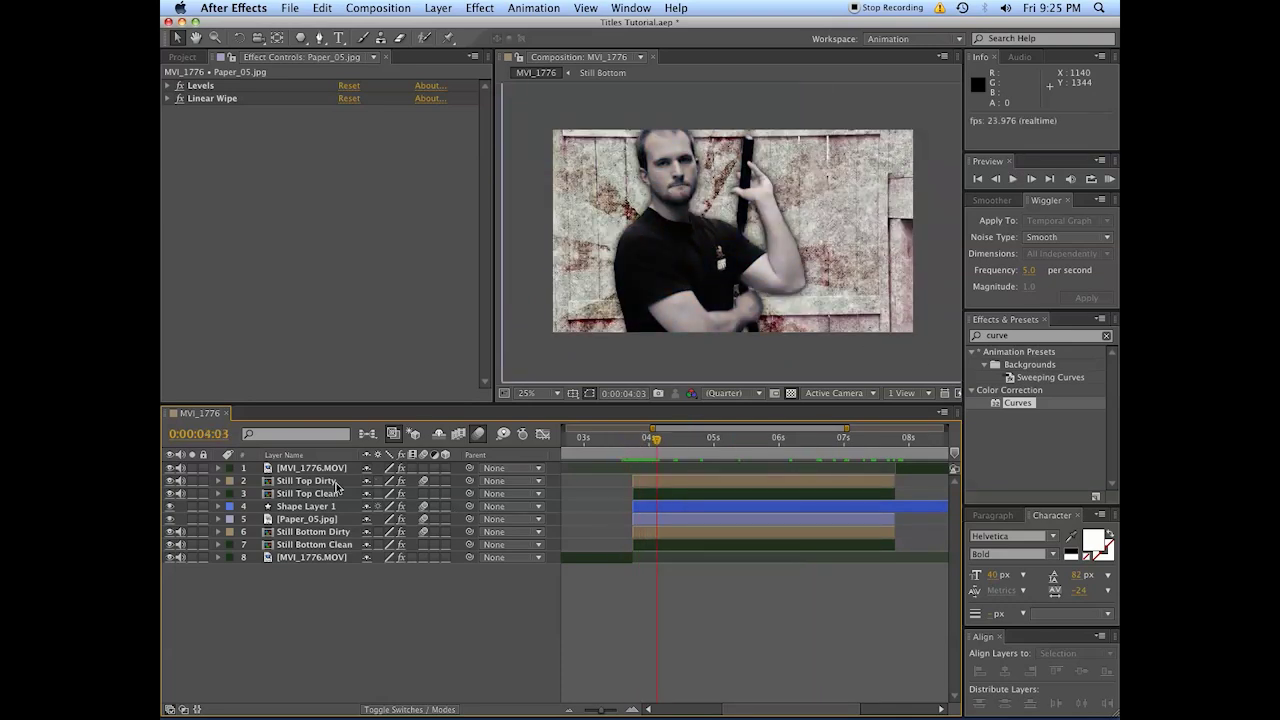
{"action": "left_click", "coordinate": [331, 484]}
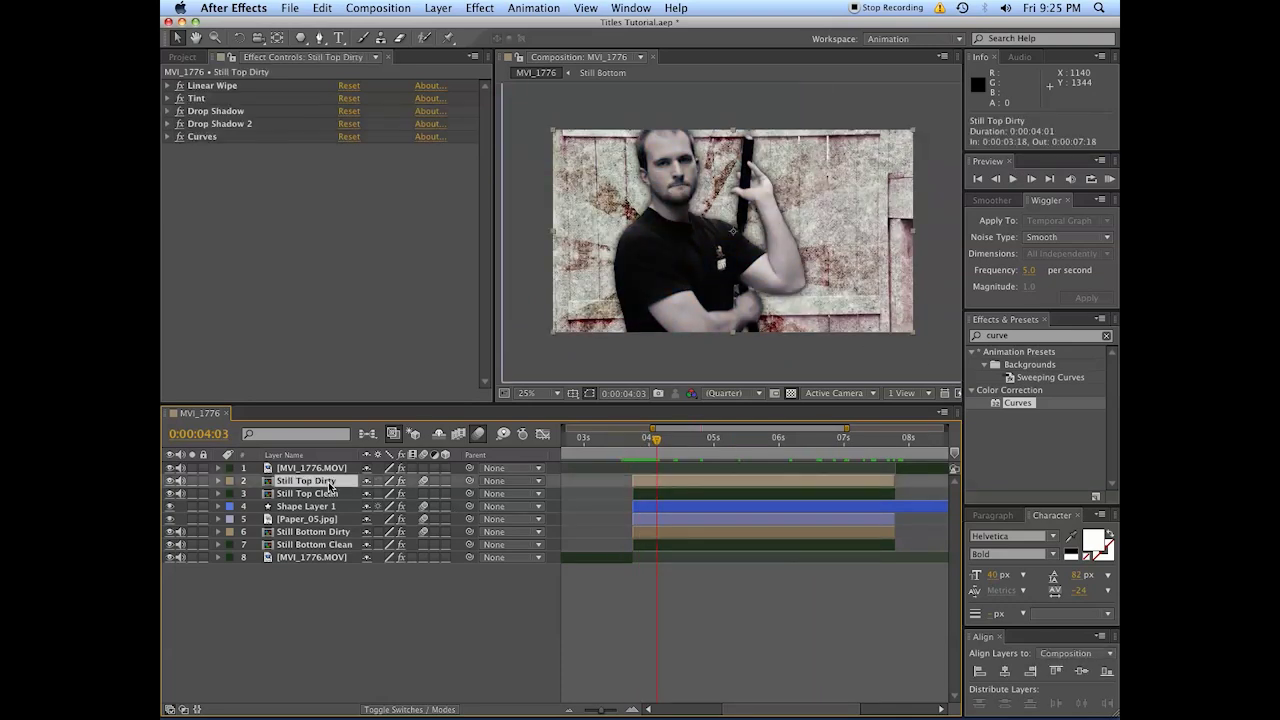
{"action": "left_click", "coordinate": [399, 710]}
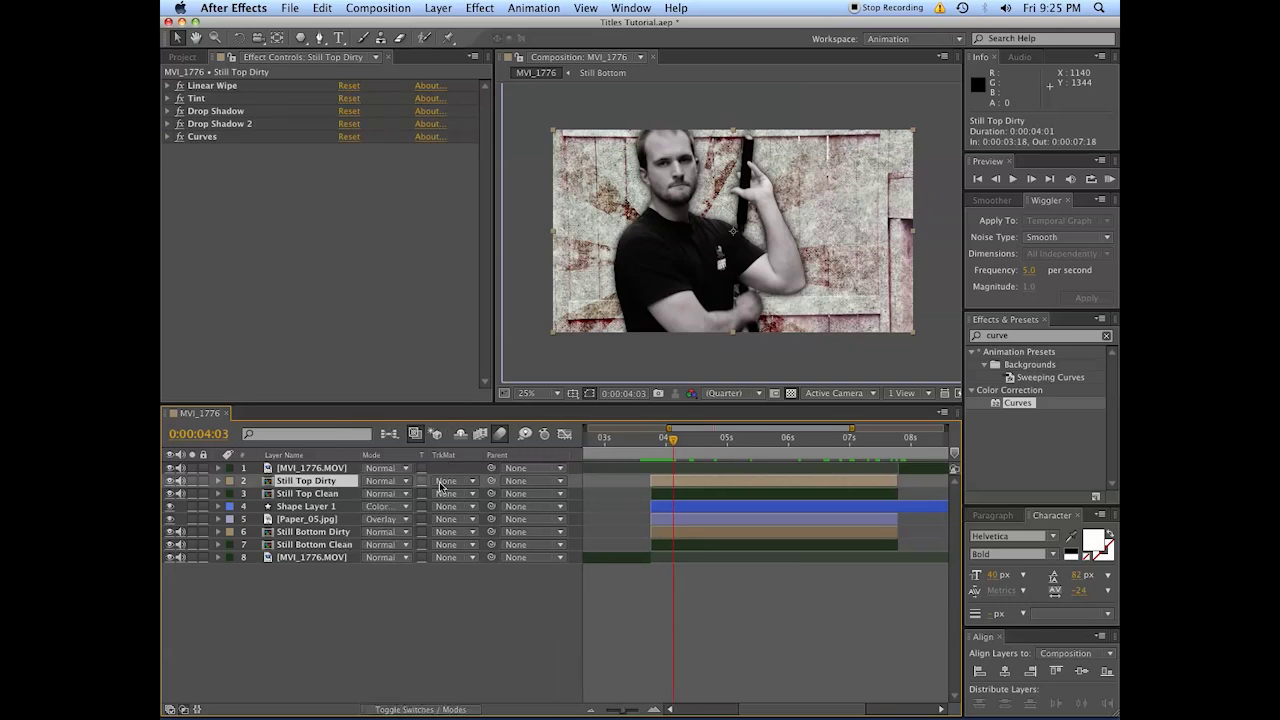
{"action": "left_click", "coordinate": [407, 481]}
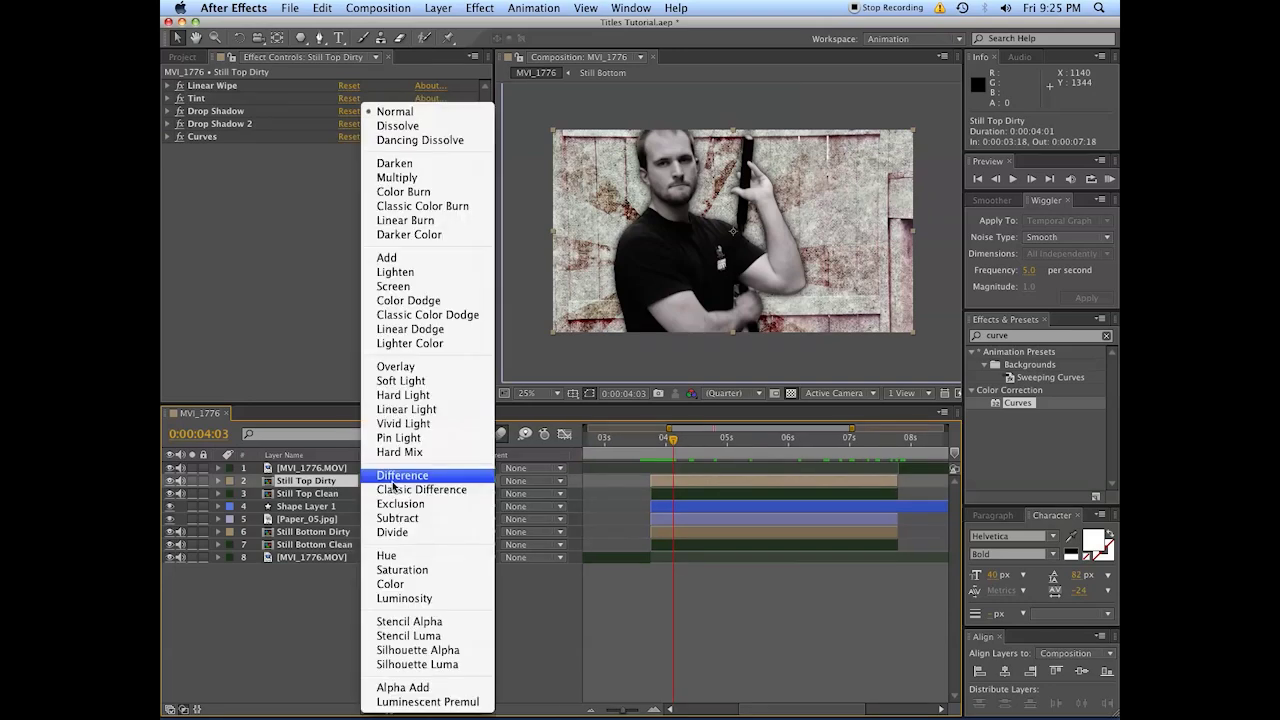
{"action": "left_click", "coordinate": [413, 398]}
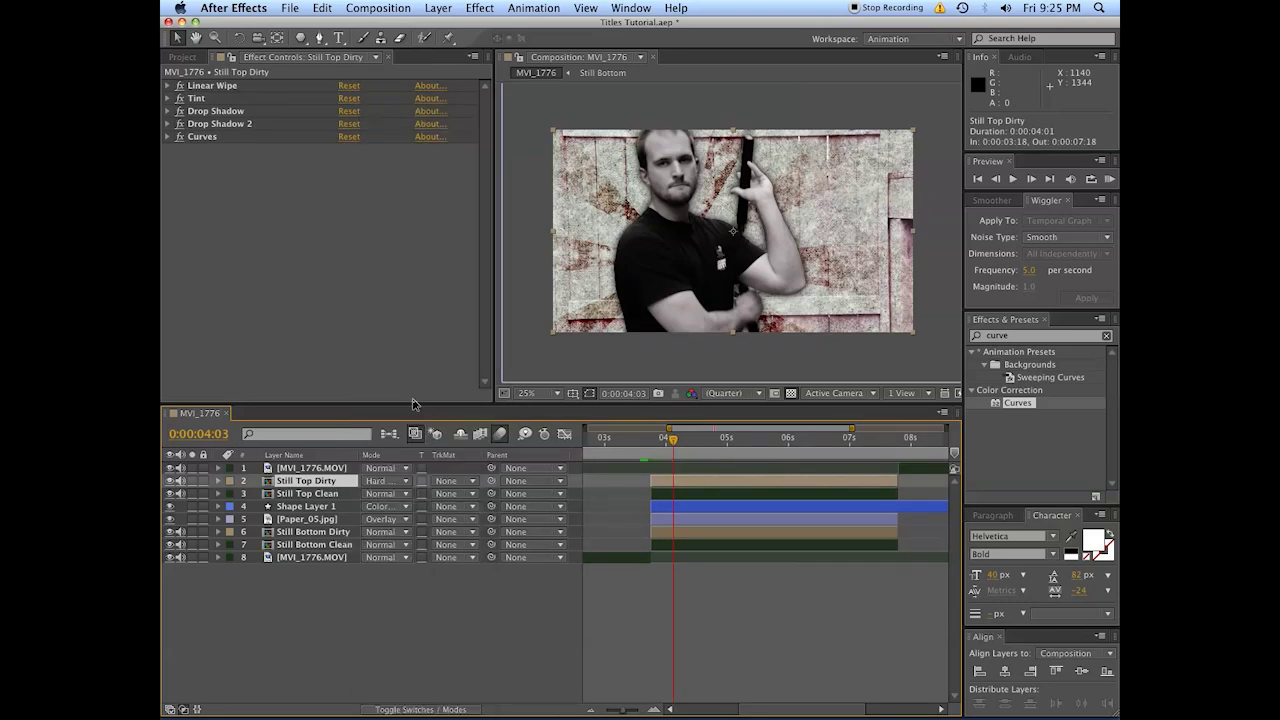
Set Still Bottom Dirty to Hard Light and preview the freeze frame from about 3:15
{"action": "left_click", "coordinate": [712, 531]}
{"action": "left_click", "coordinate": [376, 535]}
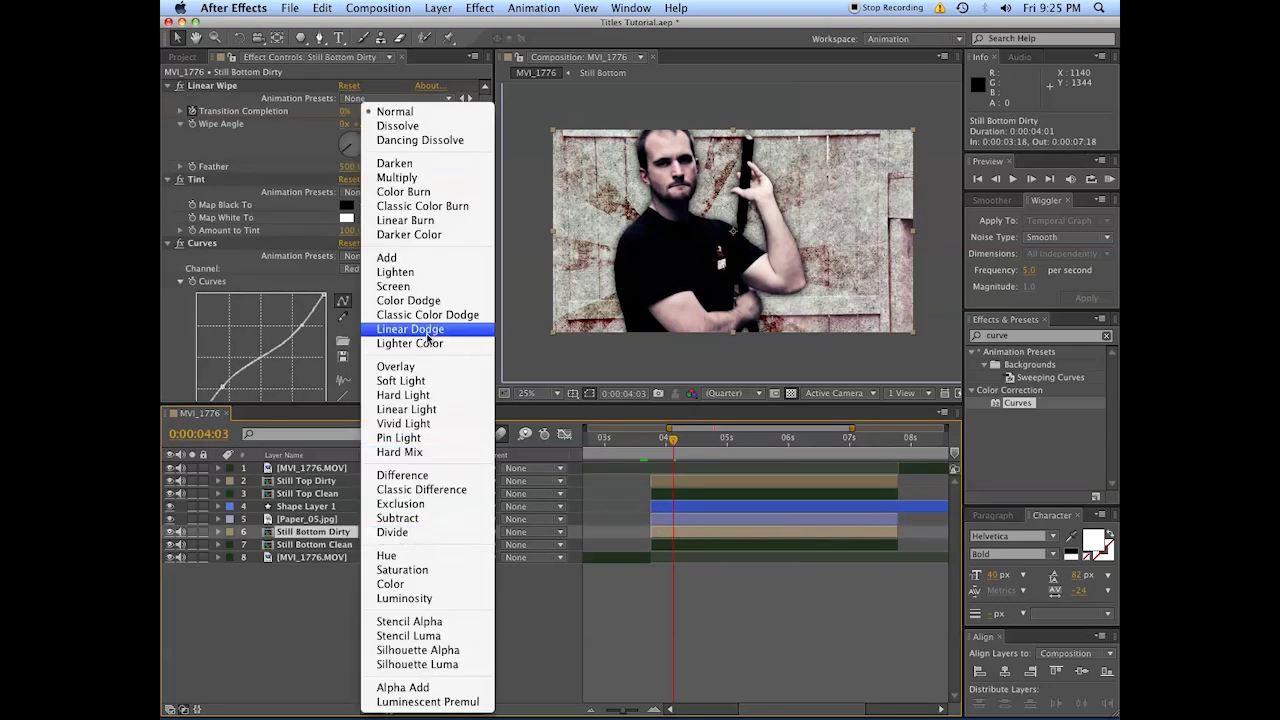
{"action": "left_click", "coordinate": [465, 396]}
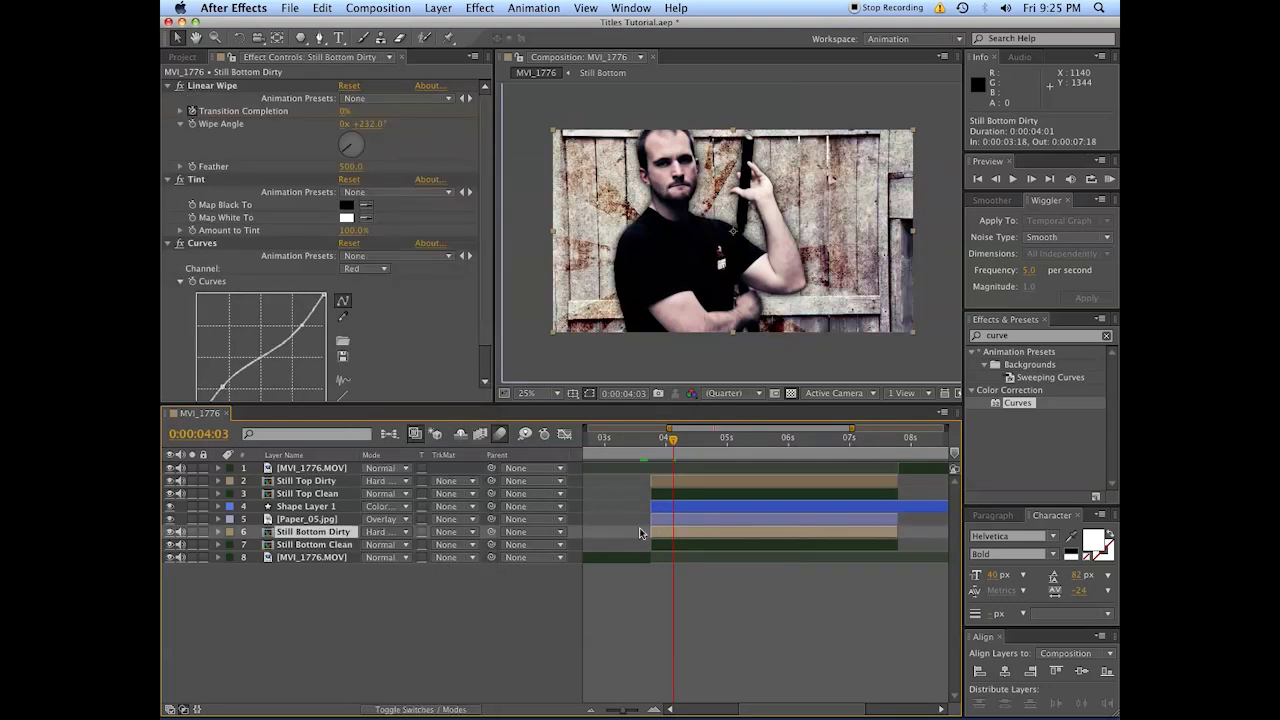
{"action": "left_click", "coordinate": [688, 457]}
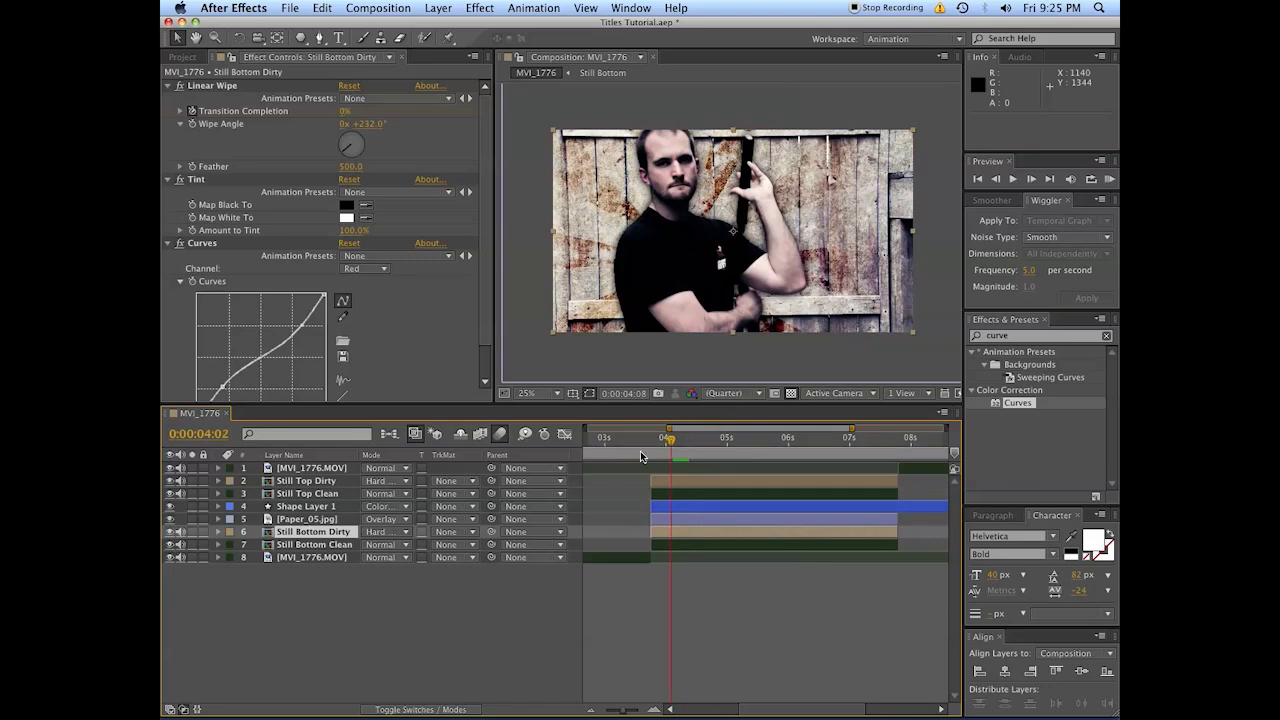
{"action": "left_click", "coordinate": [645, 459]}
{"action": "key", "text": "space"}
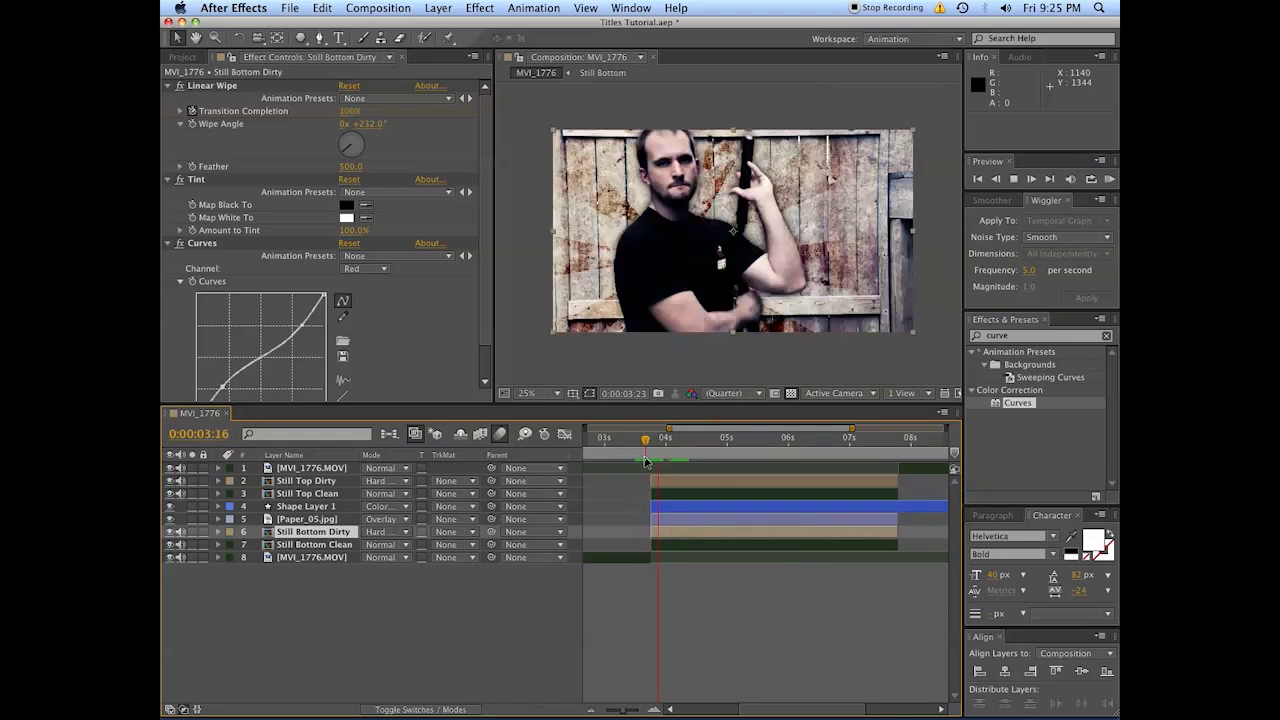
{"action": "key", "text": "space"}
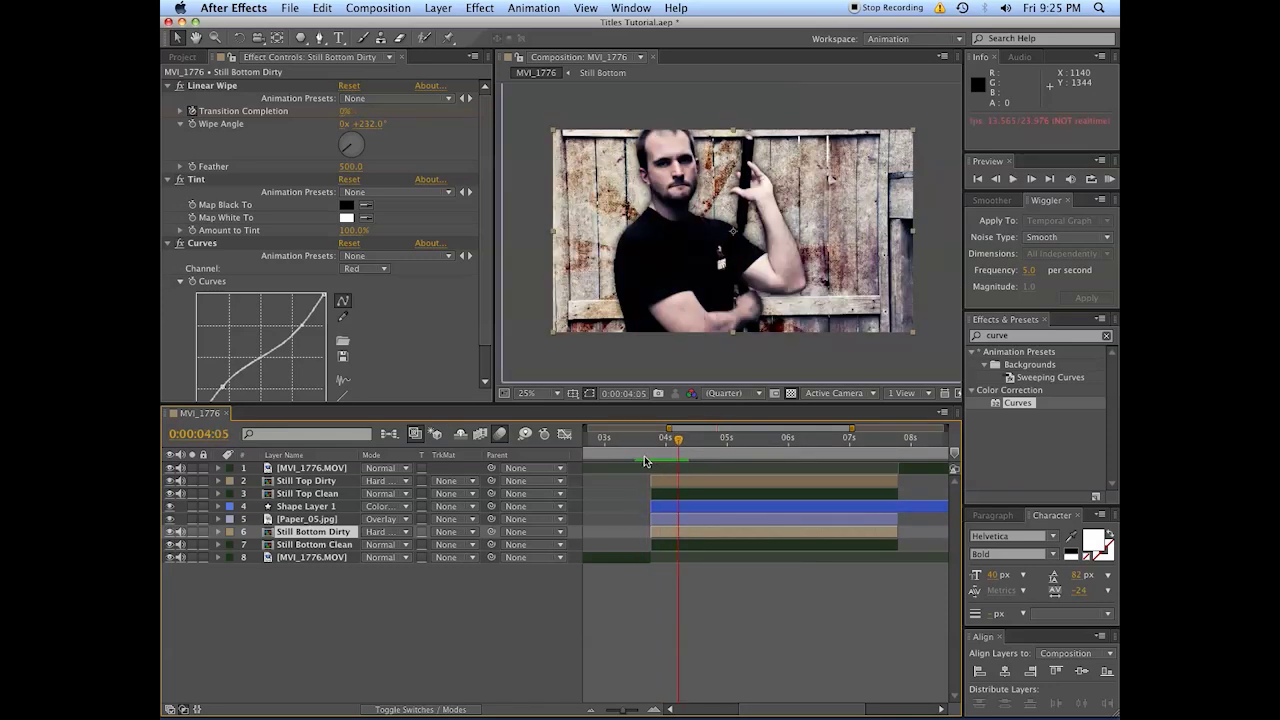